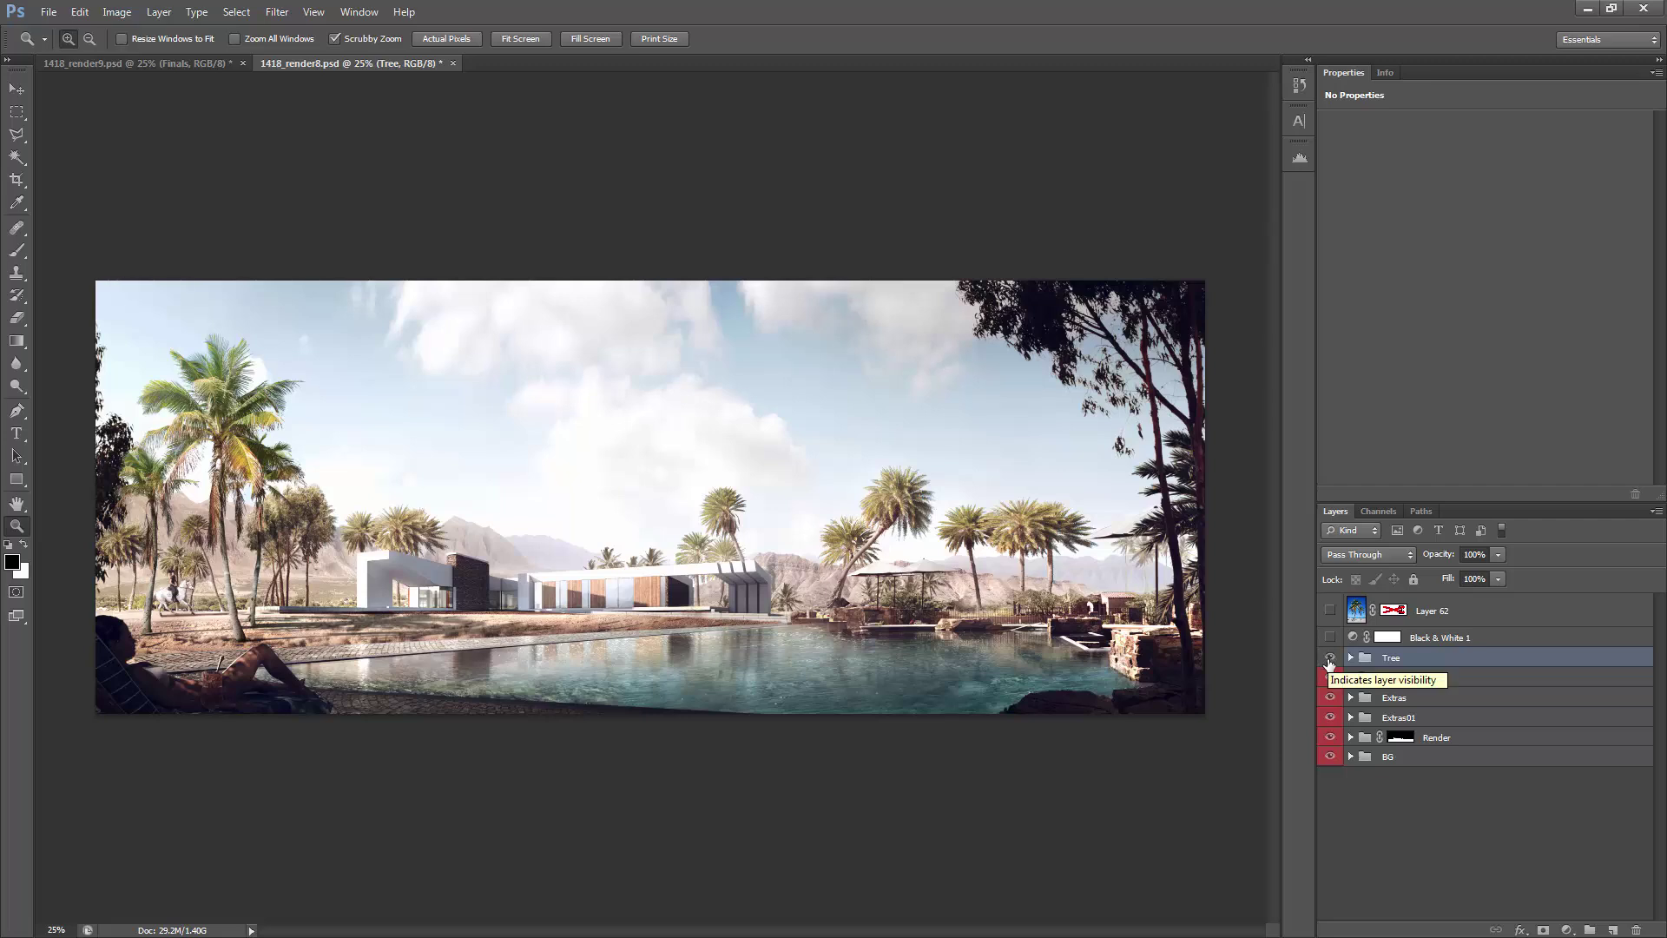
Step: Compare the composition with Layer 62 shown, with the Tree group hidden, and with the Render group isolated
{"action": "left_click", "coordinate": [1329, 611]}
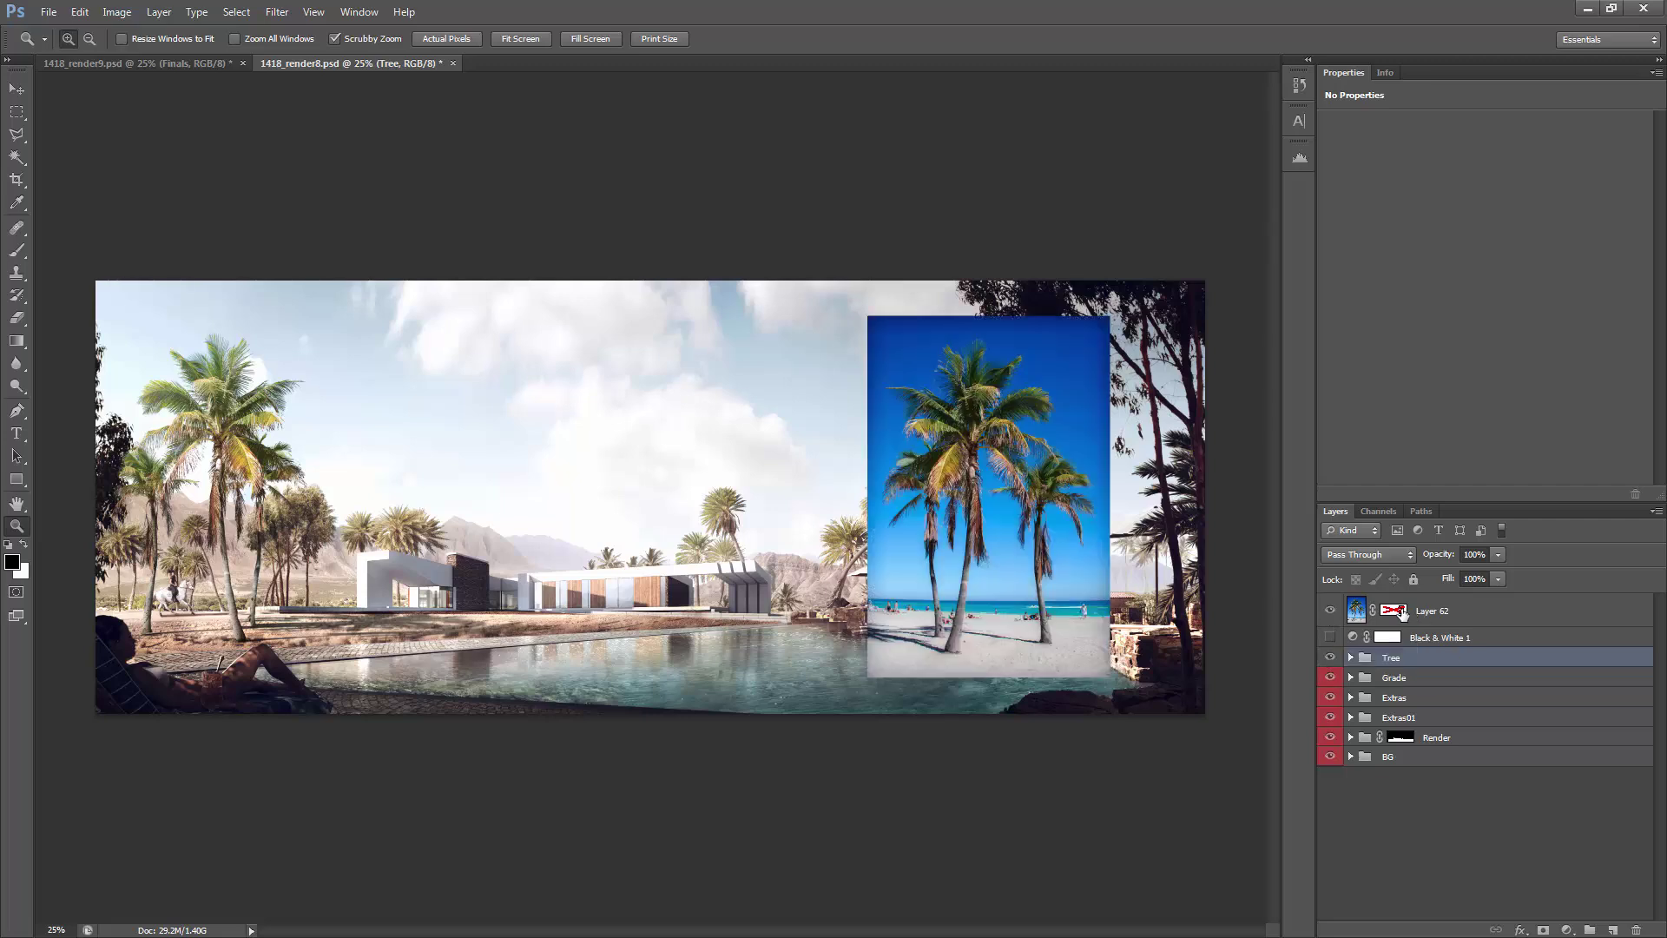
{"action": "left_click", "coordinate": [1330, 610]}
{"action": "left_click", "coordinate": [1330, 657]}
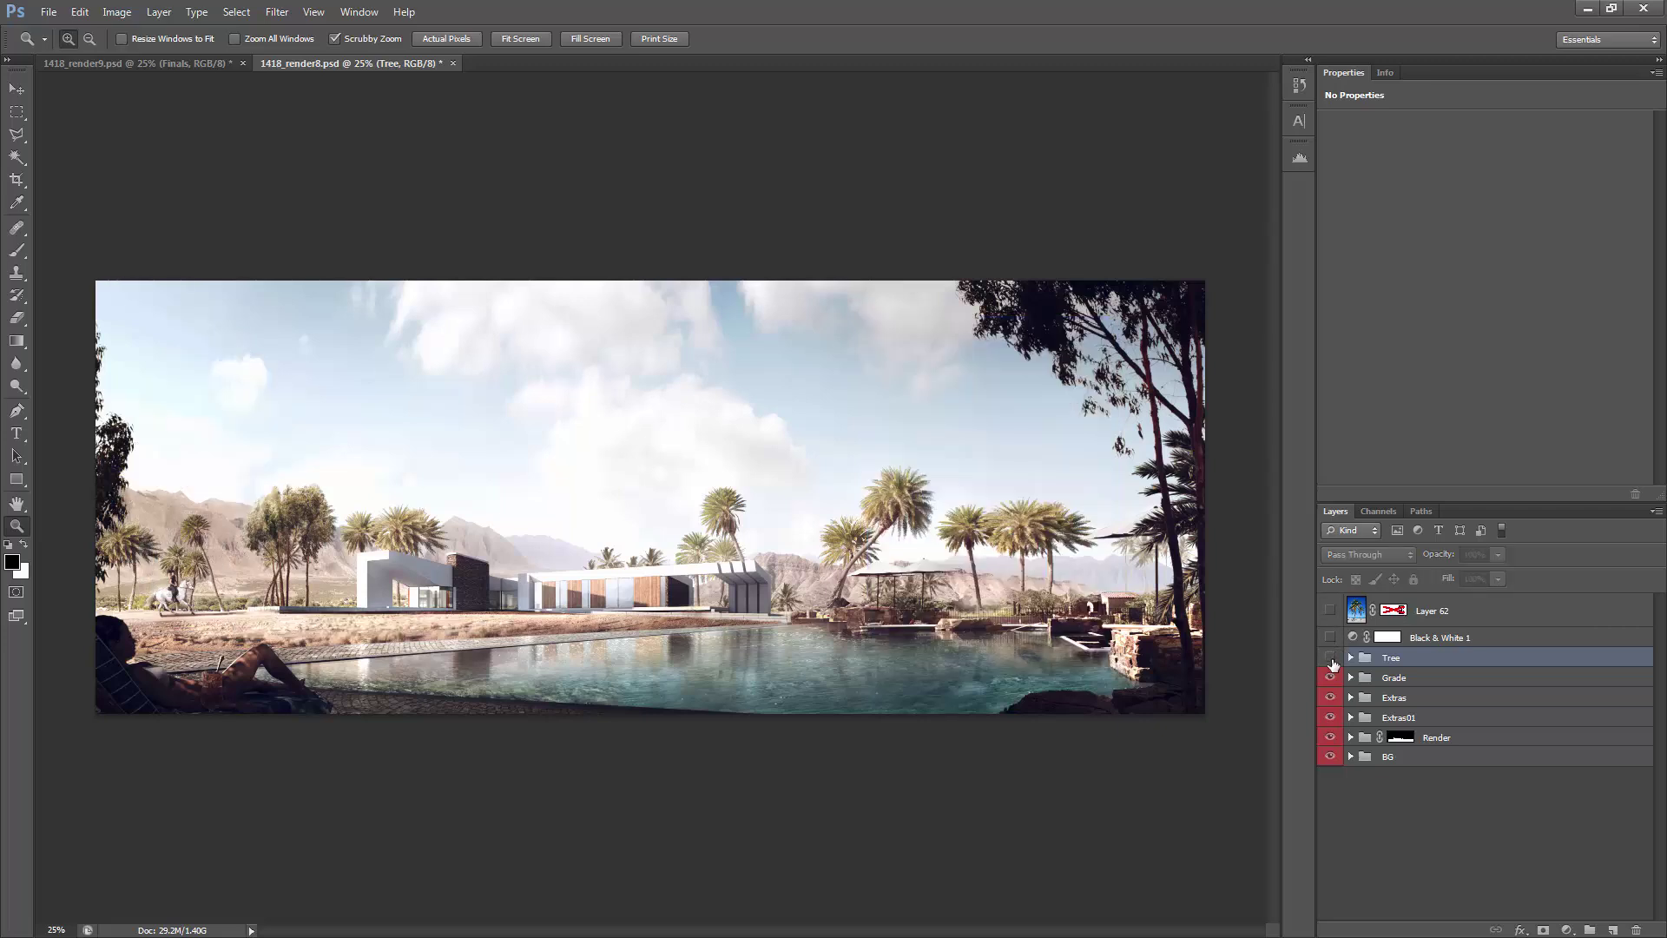
{"action": "left_click", "coordinate": [1331, 658]}
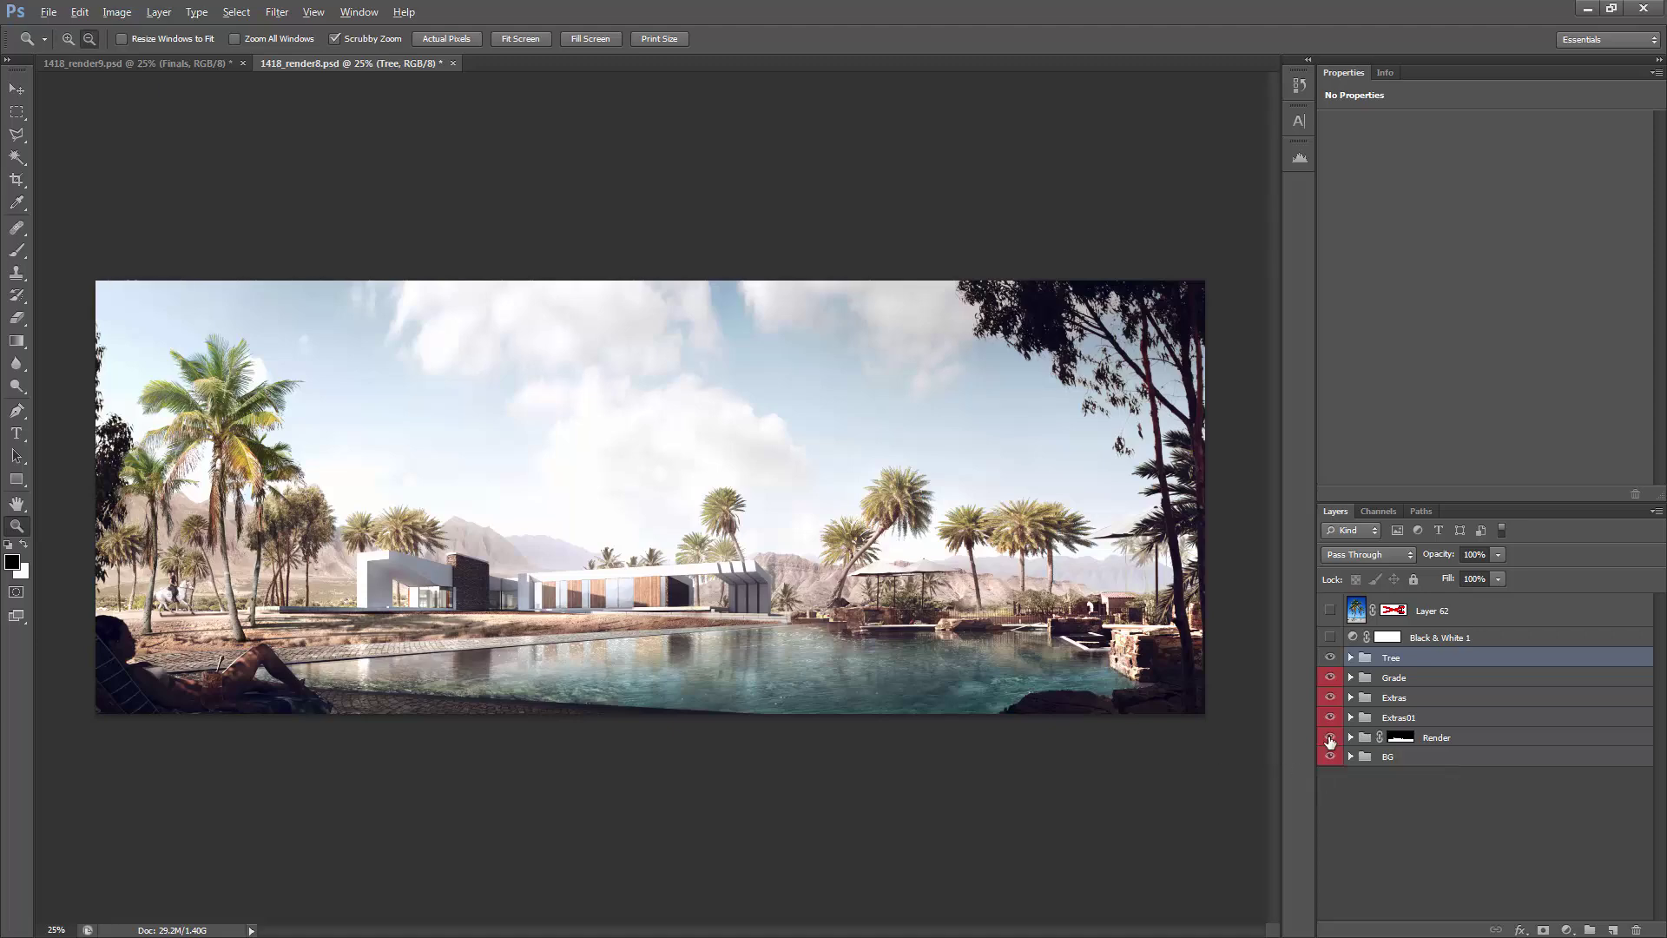
{"action": "left_click", "coordinate": [1329, 738], "text": "alt"}
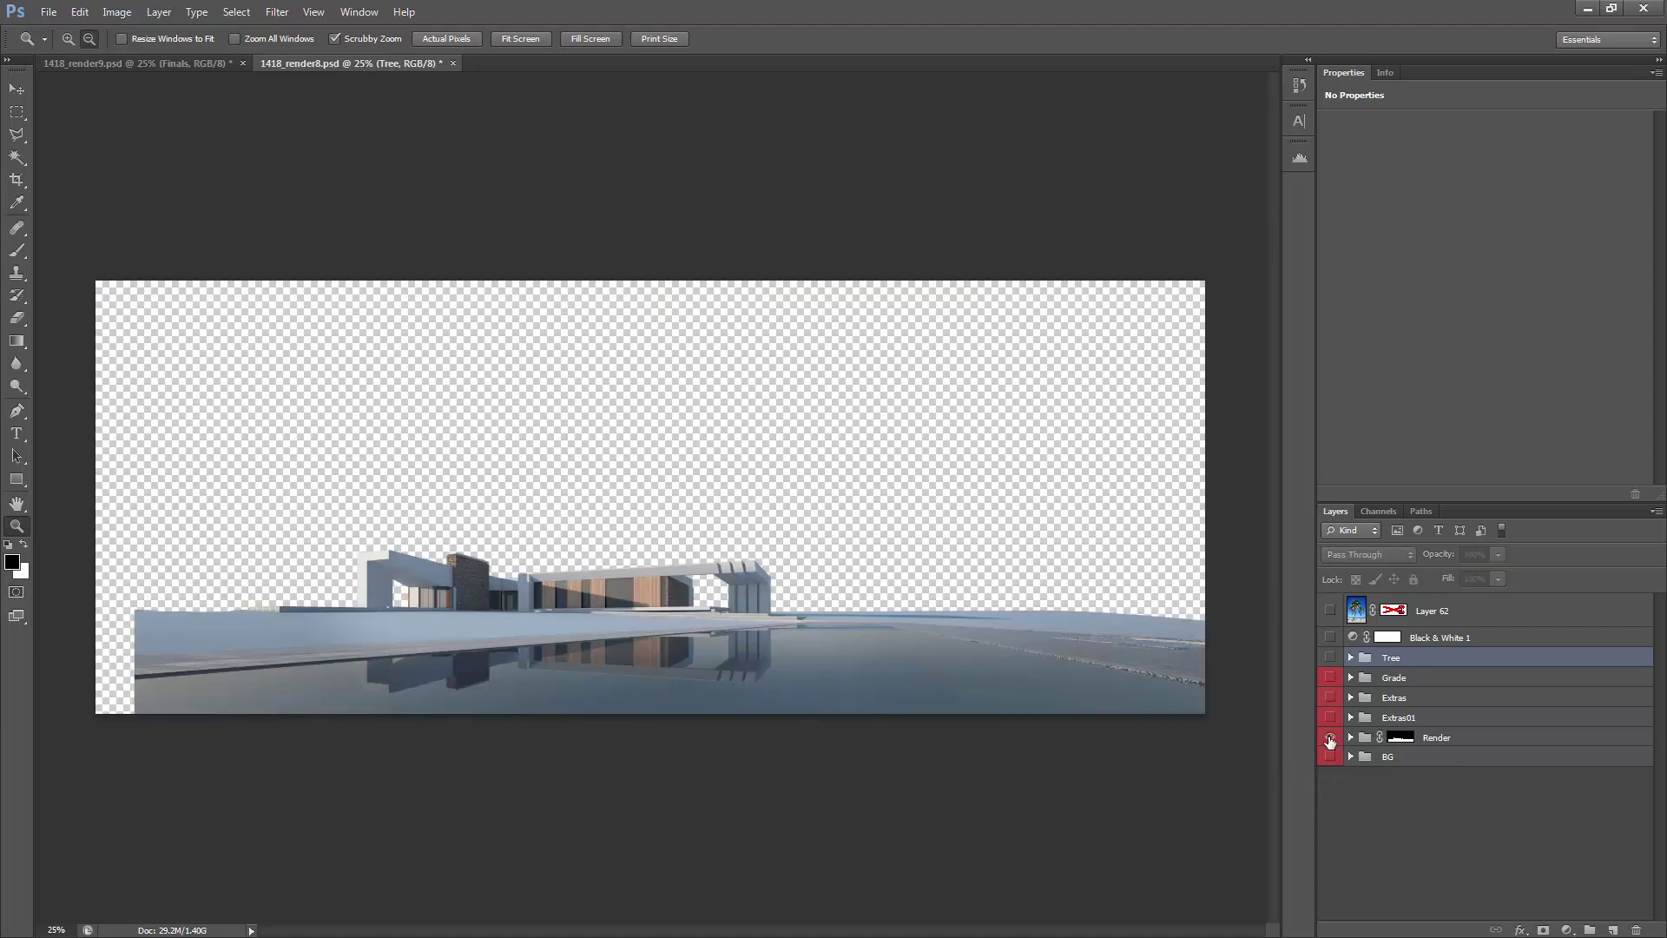
{"action": "left_click", "coordinate": [1329, 738], "text": "alt"}
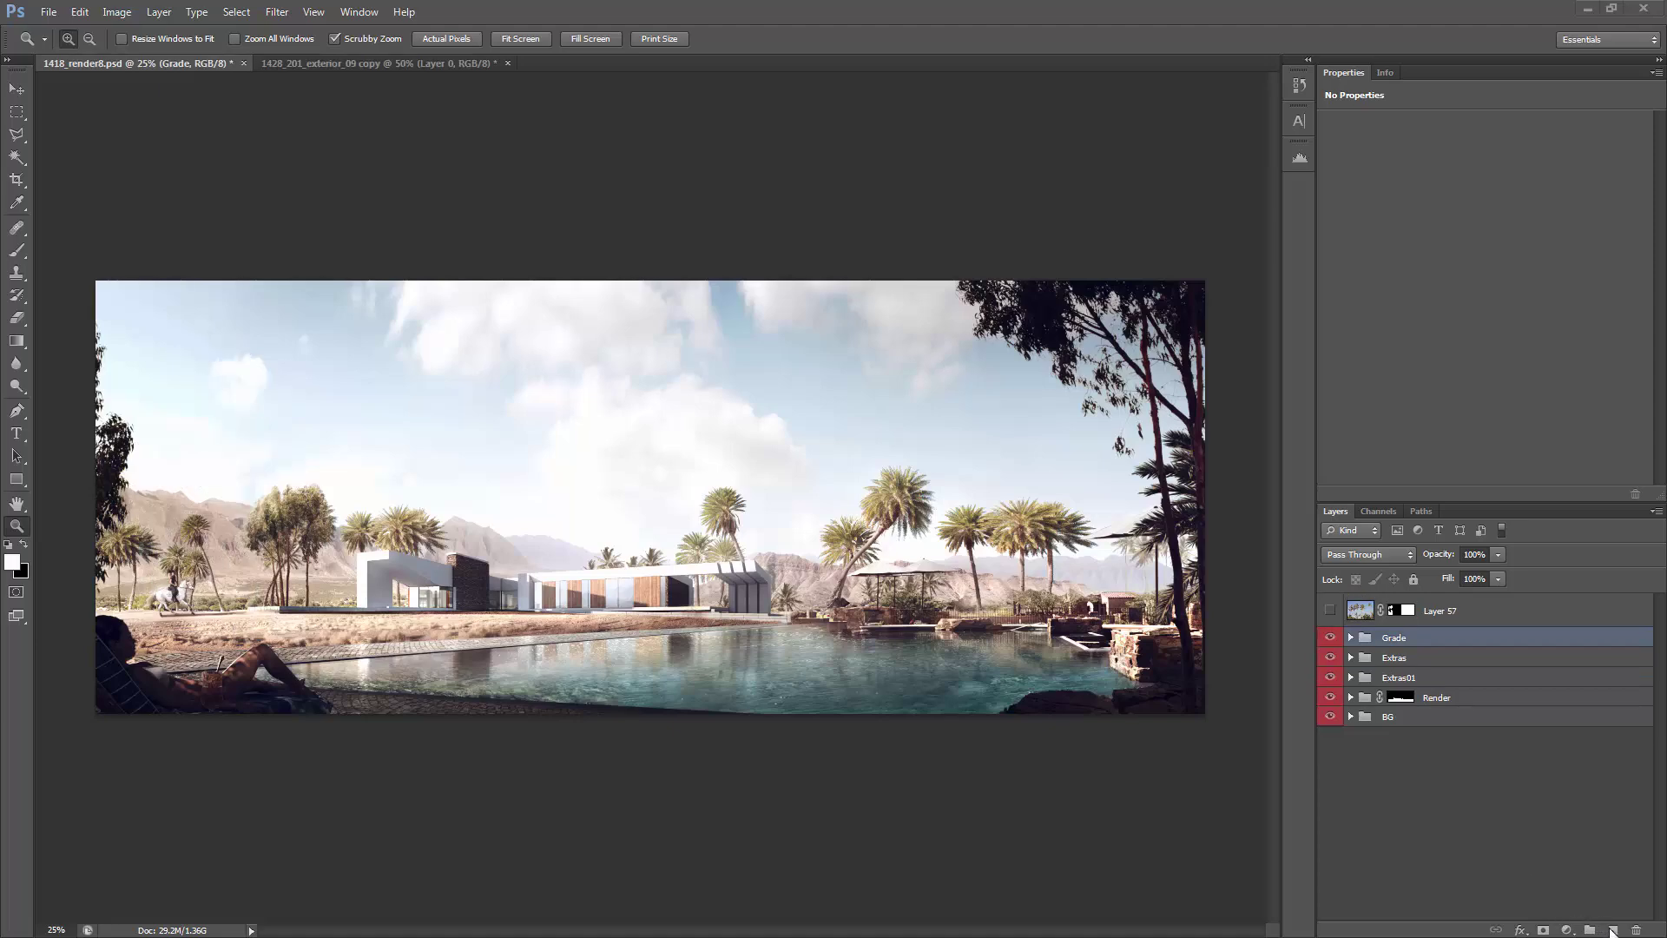
Step: Create a new layer above the Grade group and choose the hard hexagonal 344 px brush preset
{"action": "left_click", "coordinate": [1612, 930]}
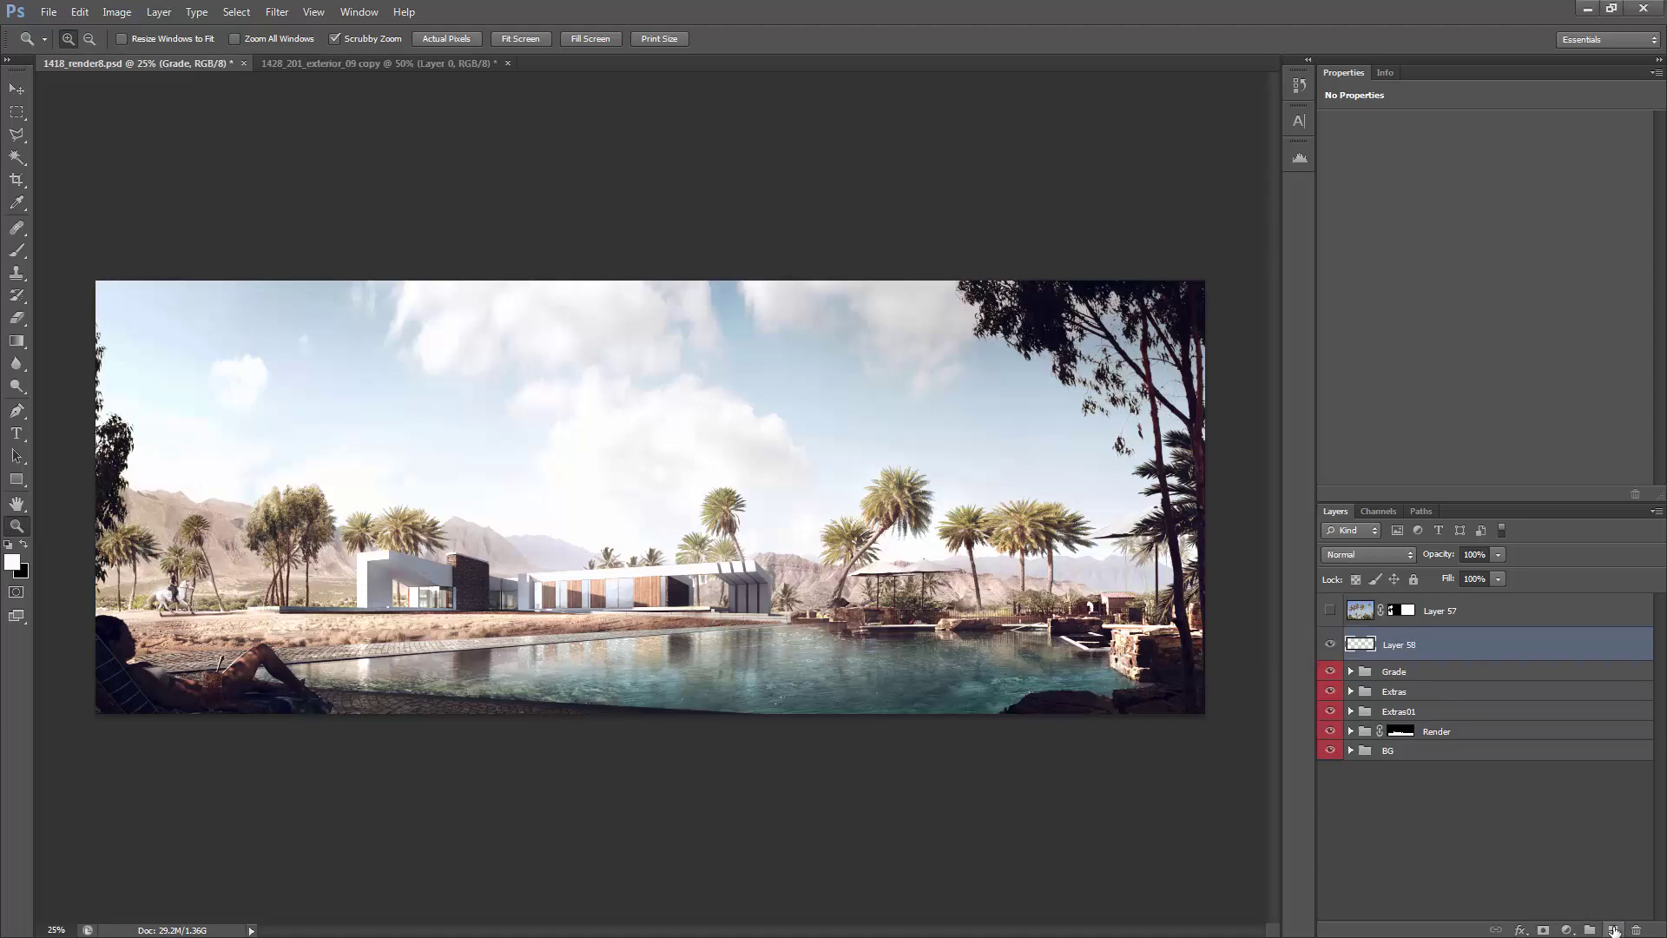
{"action": "key", "text": "b"}
{"action": "key", "text": "F5"}
{"action": "left_click", "coordinate": [878, 245]}
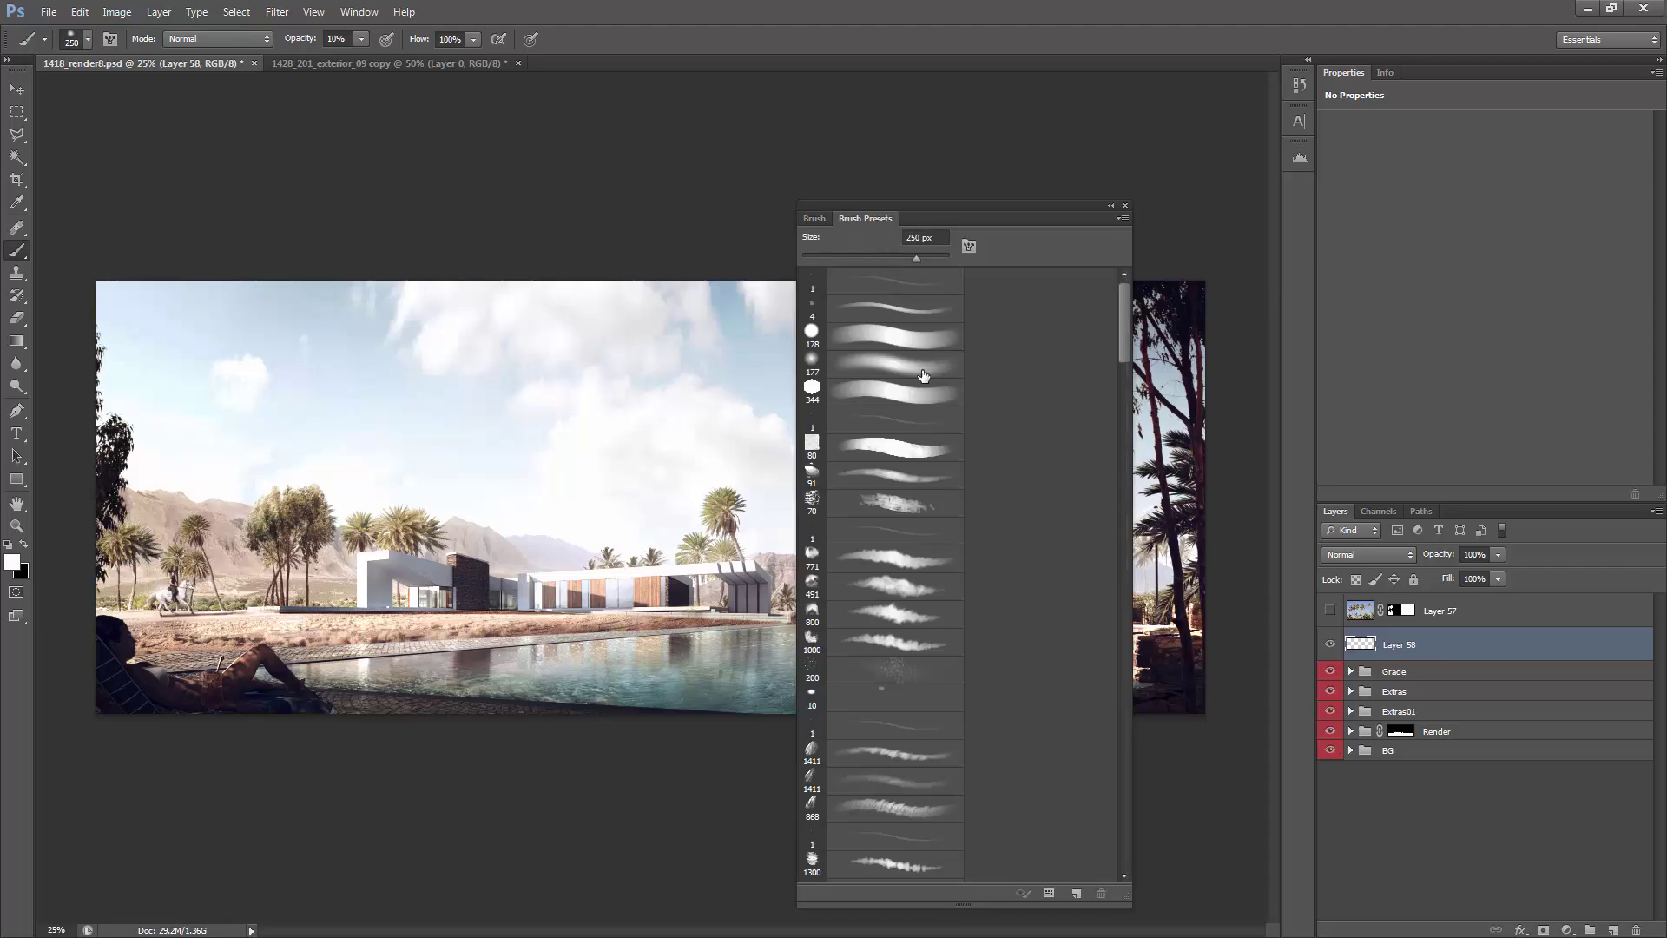
{"action": "left_click", "coordinate": [878, 389]}
{"action": "key", "text": "F5"}
{"action": "key", "text": "F5"}
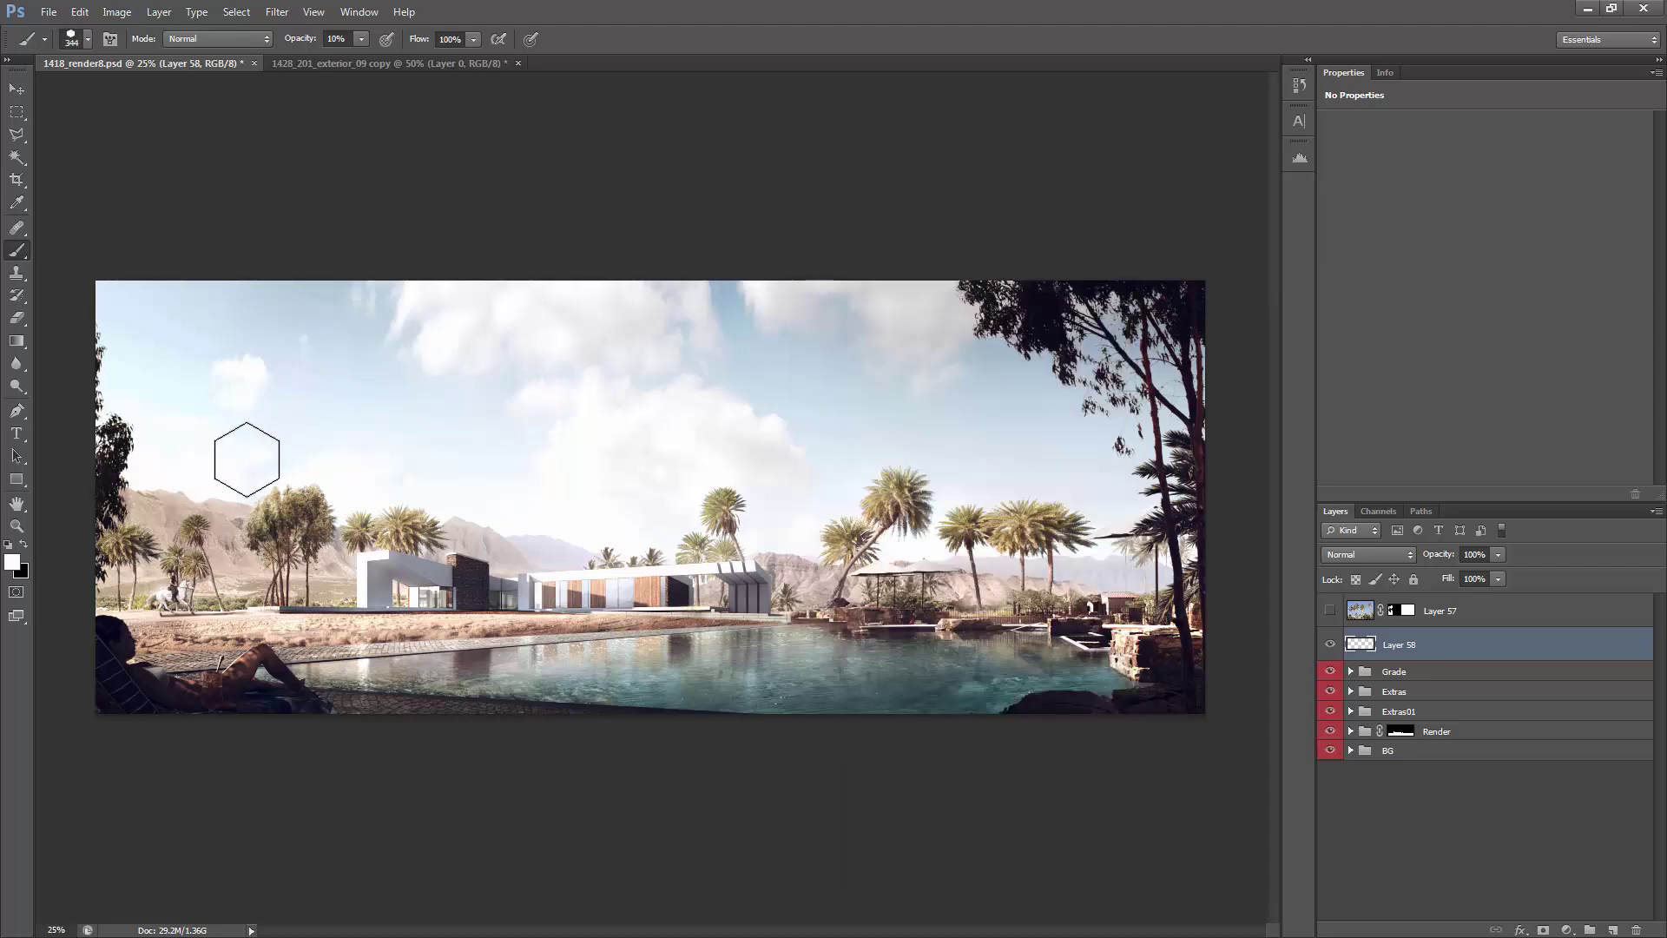
Step: Sketch two tree masses in black at 100% opacity with a 50 px brush, between the reclining figure and the house
{"action": "key", "text": "bracketleft"}
{"action": "key", "text": "bracketleft"}
{"action": "key", "text": "bracketleft"}
{"action": "key", "text": "bracketleft"}
{"action": "key", "text": "bracketleft"}
{"action": "key", "text": "bracketleft"}
{"action": "key", "text": "bracketleft"}
{"action": "key", "text": "bracketleft"}
{"action": "key", "text": "bracketleft"}
{"action": "key", "text": "bracketleft"}
{"action": "key", "text": "x"}
{"action": "mouse_move", "coordinate": [144, 438]}
{"action": "left_mouse_down"}
{"action": "mouse_move", "coordinate": [169, 415]}
{"action": "mouse_move", "coordinate": [193, 484]}
{"action": "mouse_move", "coordinate": [217, 490]}
{"action": "left_mouse_up"}
{"action": "key", "text": "0"}
{"action": "mouse_move", "coordinate": [139, 443]}
{"action": "left_mouse_down"}
{"action": "mouse_move", "coordinate": [178, 407]}
{"action": "mouse_move", "coordinate": [143, 469]}
{"action": "mouse_move", "coordinate": [199, 488]}
{"action": "mouse_move", "coordinate": [174, 618]}
{"action": "mouse_move", "coordinate": [228, 606]}
{"action": "left_mouse_up"}
{"action": "mouse_move", "coordinate": [329, 503]}
{"action": "left_mouse_down"}
{"action": "mouse_move", "coordinate": [268, 594]}
{"action": "mouse_move", "coordinate": [328, 557]}
{"action": "mouse_move", "coordinate": [306, 491]}
{"action": "mouse_move", "coordinate": [333, 480]}
{"action": "mouse_move", "coordinate": [286, 485]}
{"action": "mouse_move", "coordinate": [316, 482]}
{"action": "mouse_move", "coordinate": [301, 450]}
{"action": "mouse_move", "coordinate": [328, 462]}
{"action": "mouse_move", "coordinate": [312, 483]}
{"action": "mouse_move", "coordinate": [351, 474]}
{"action": "left_mouse_up"}
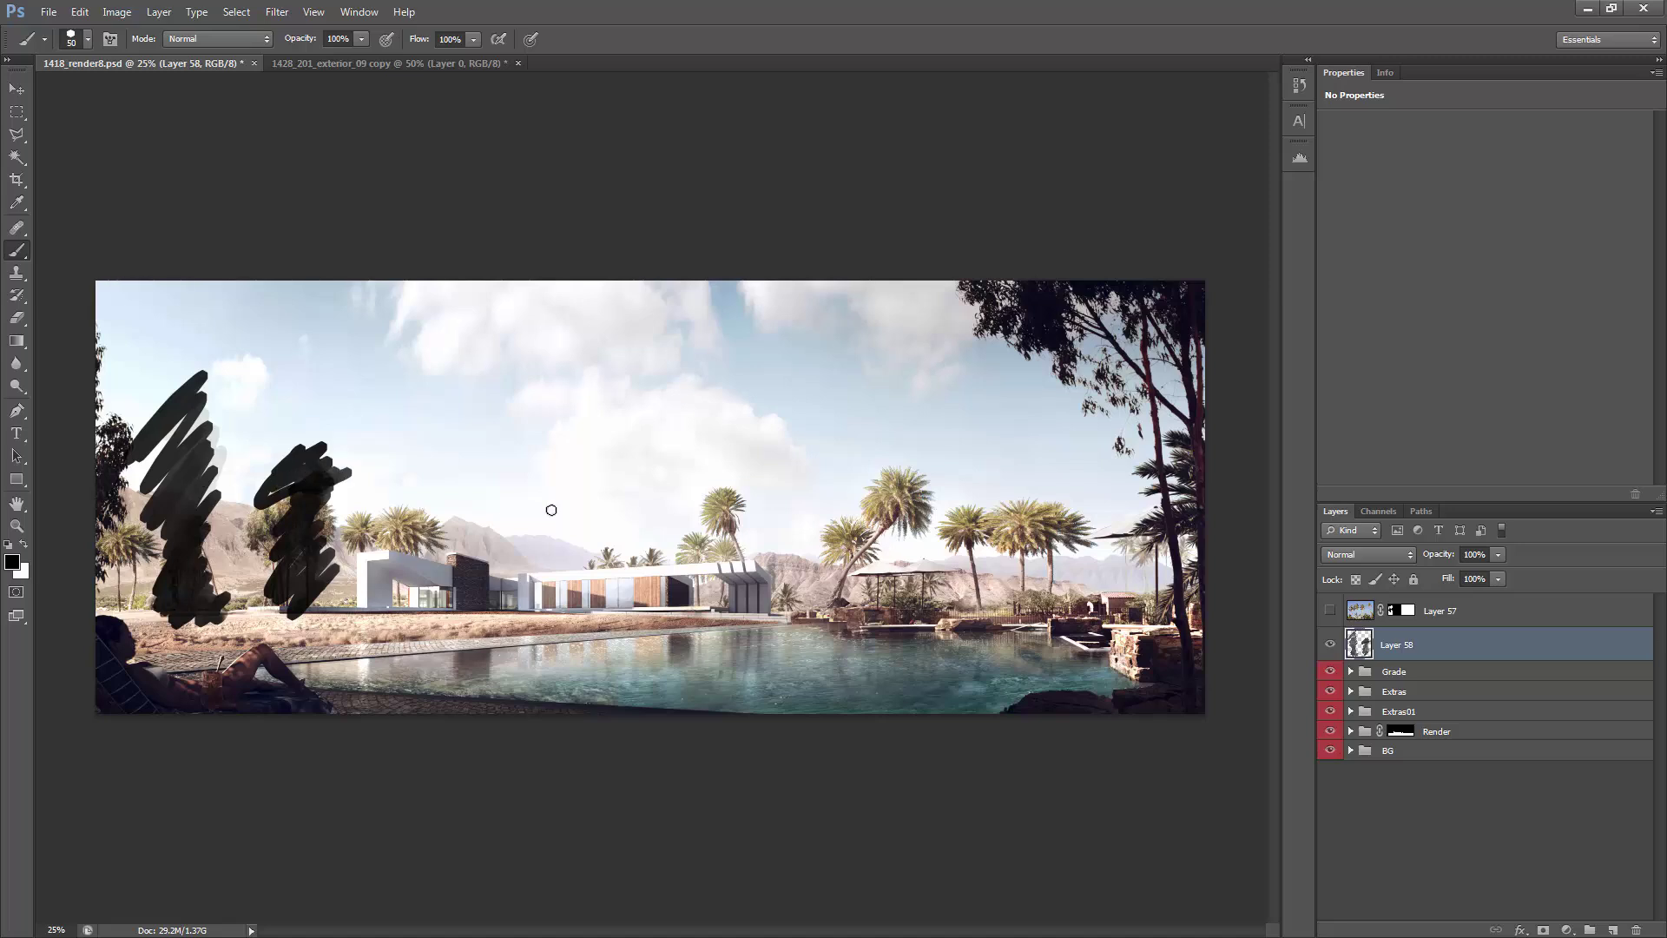
{"action": "key", "text": "z"}
{"action": "left_click", "coordinate": [330, 560], "text": "alt"}
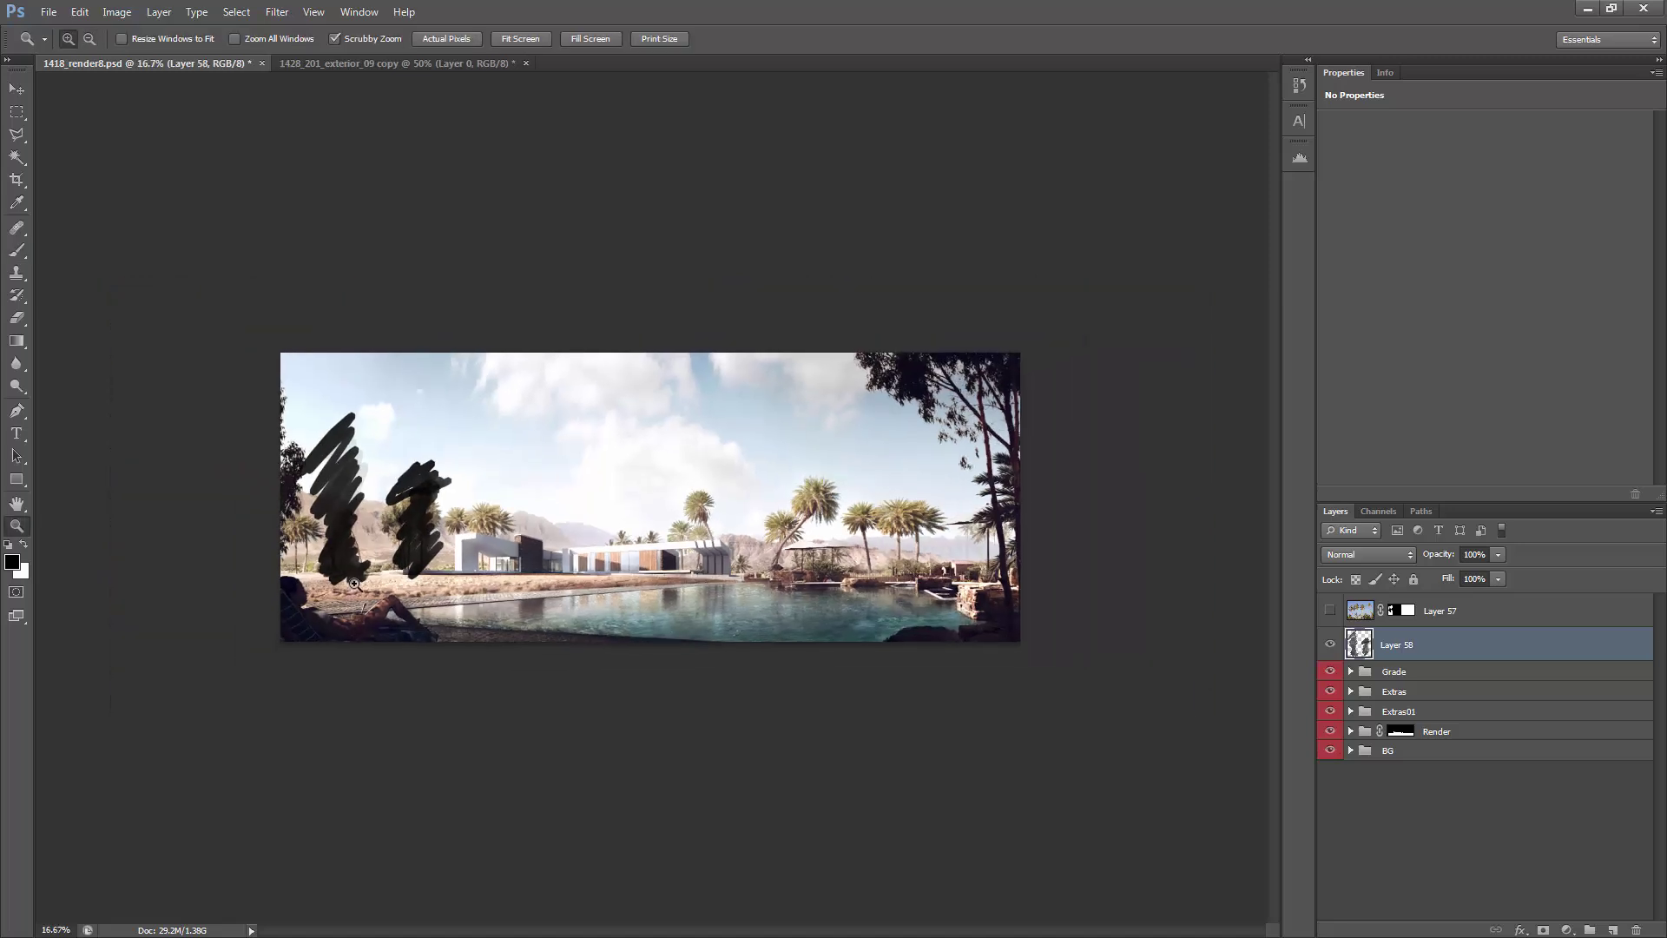
{"action": "left_click", "coordinate": [387, 553]}
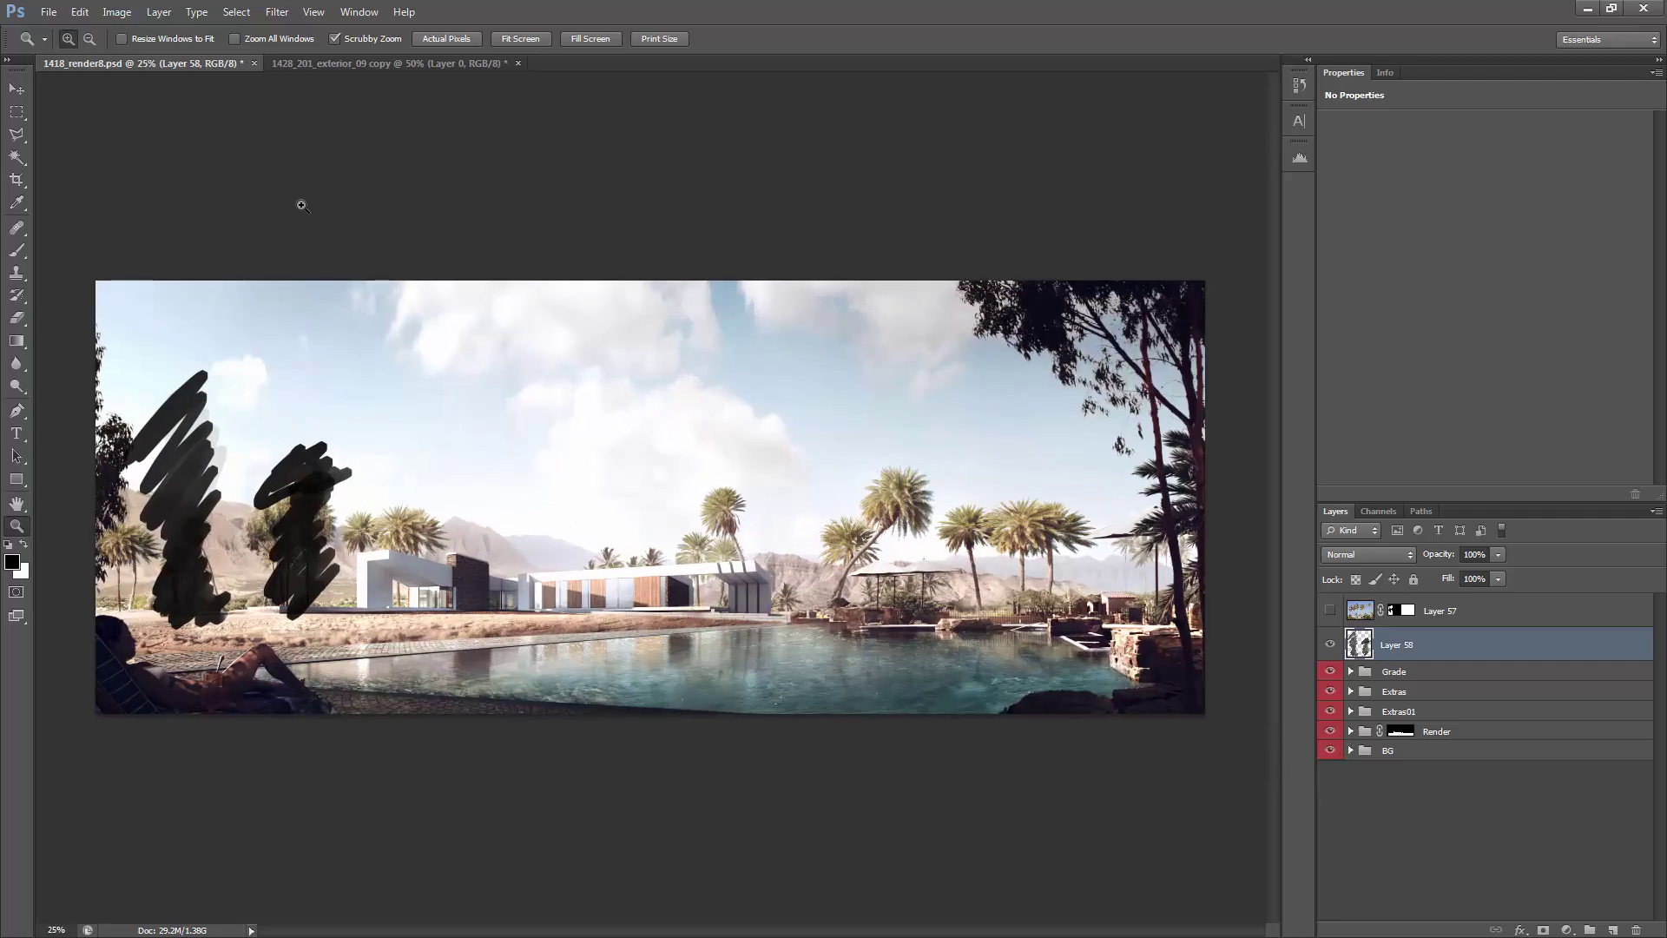
Step: Switch to the 1428_201_exterior_09 copy document and compare the finished image on Layer 0 with the raw render on Layer 1
{"action": "left_click", "coordinate": [363, 64]}
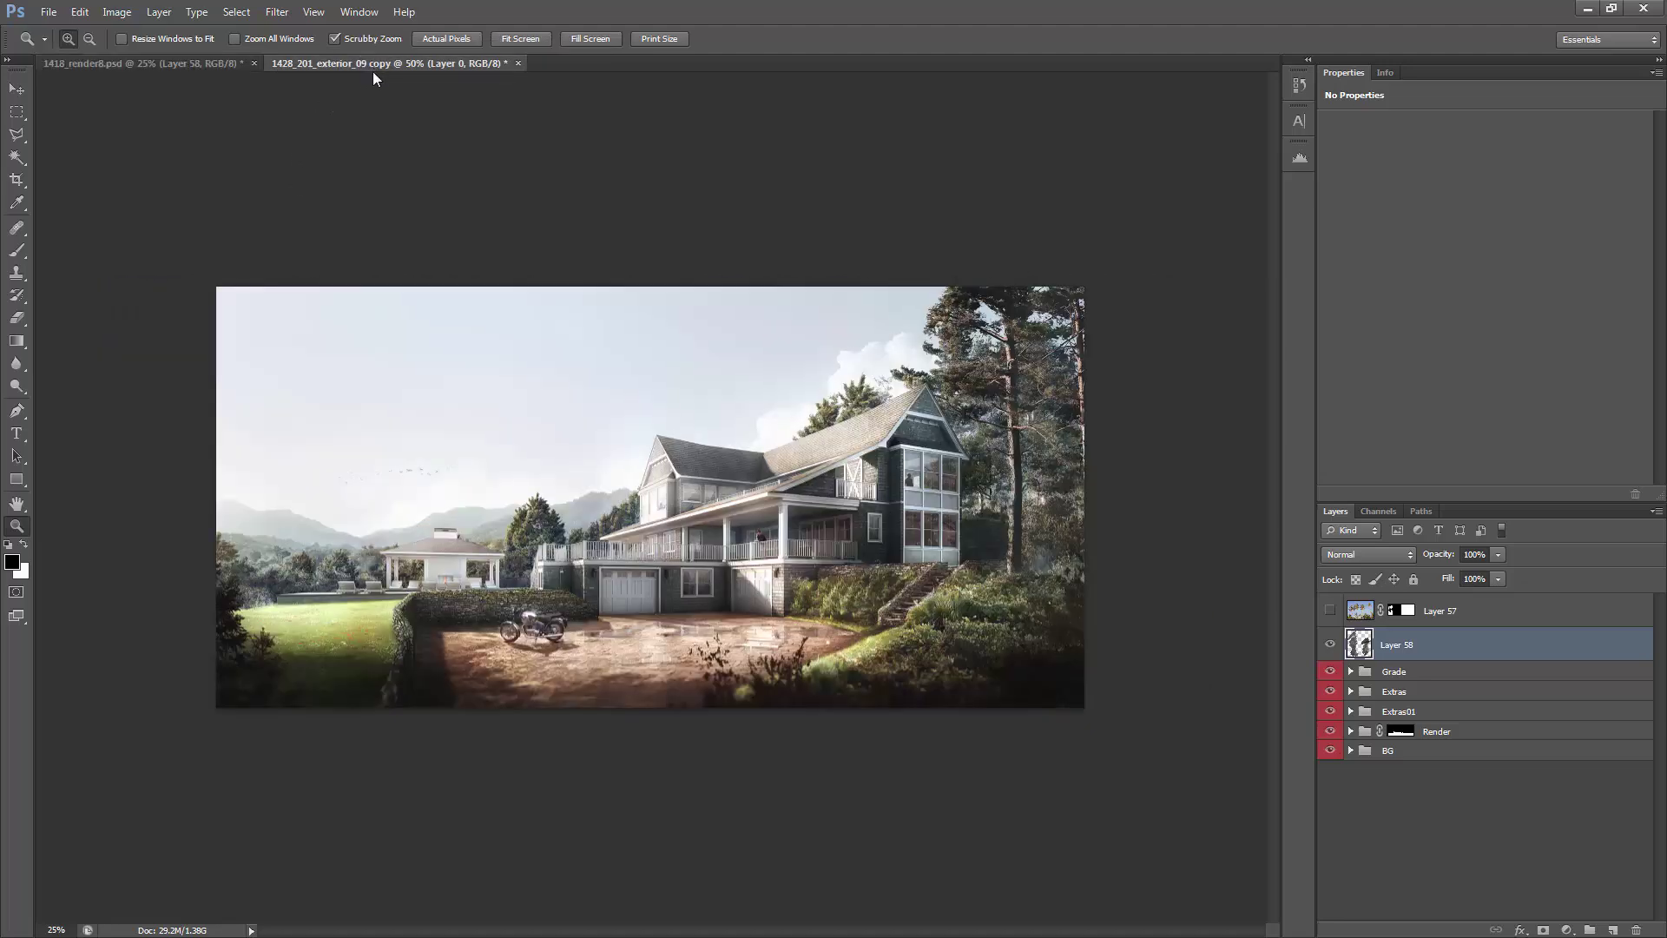
{"action": "left_click", "coordinate": [591, 516]}
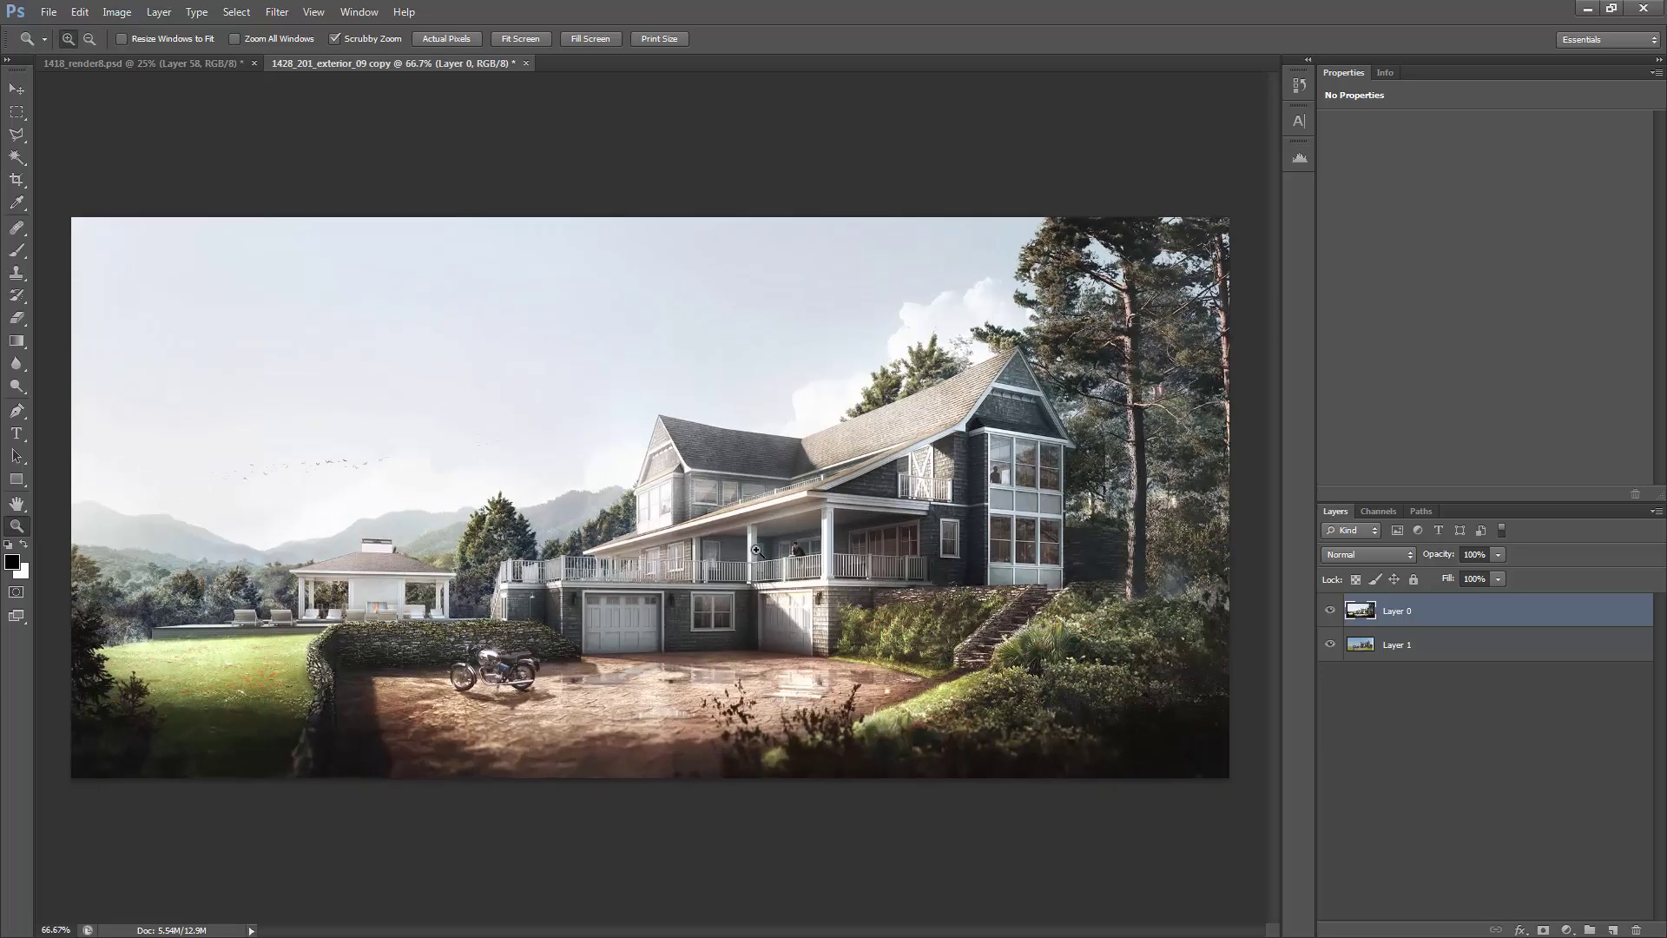
{"action": "left_click", "coordinate": [1331, 612]}
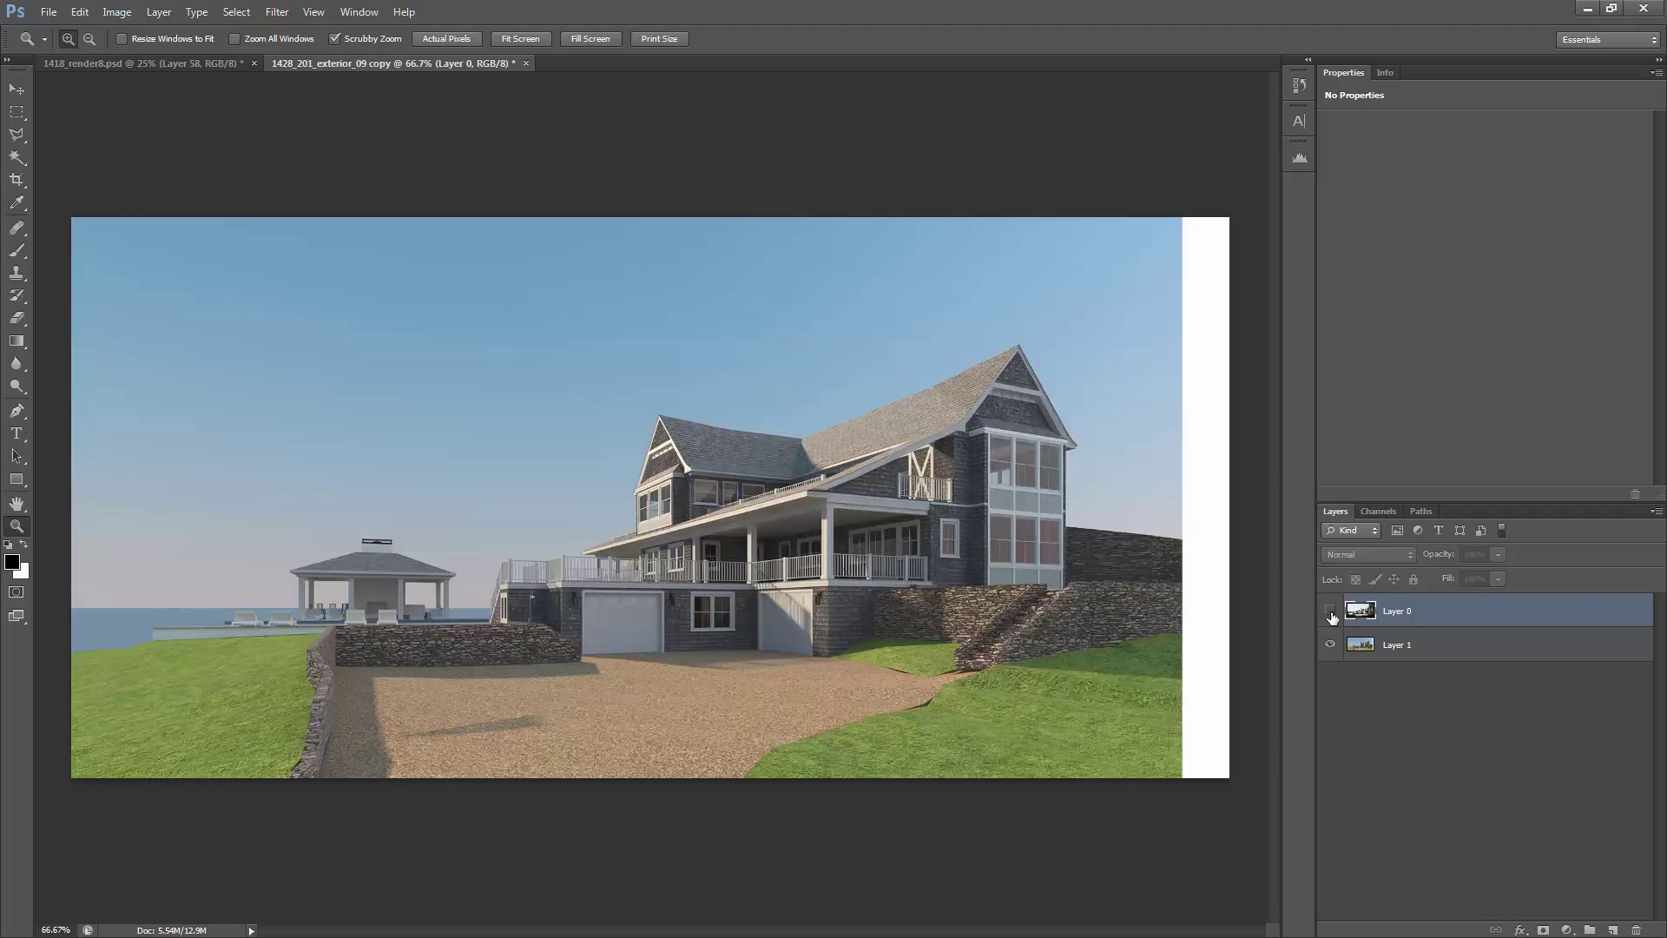
{"action": "left_click", "coordinate": [1331, 612]}
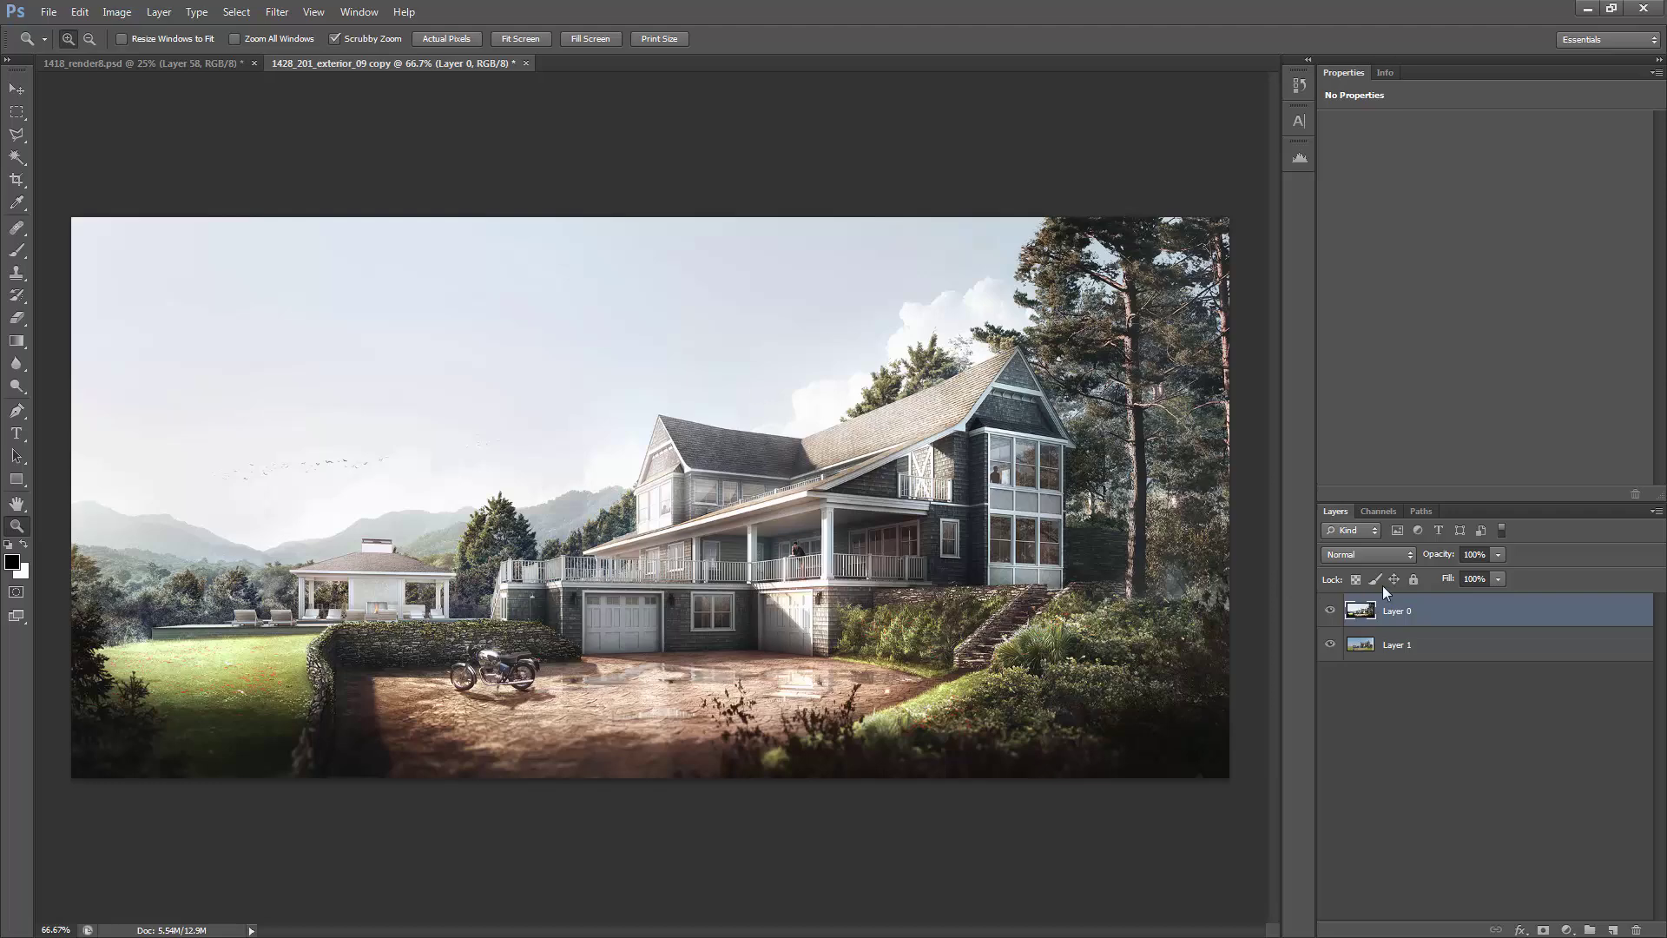
{"action": "left_click", "coordinate": [1334, 613]}
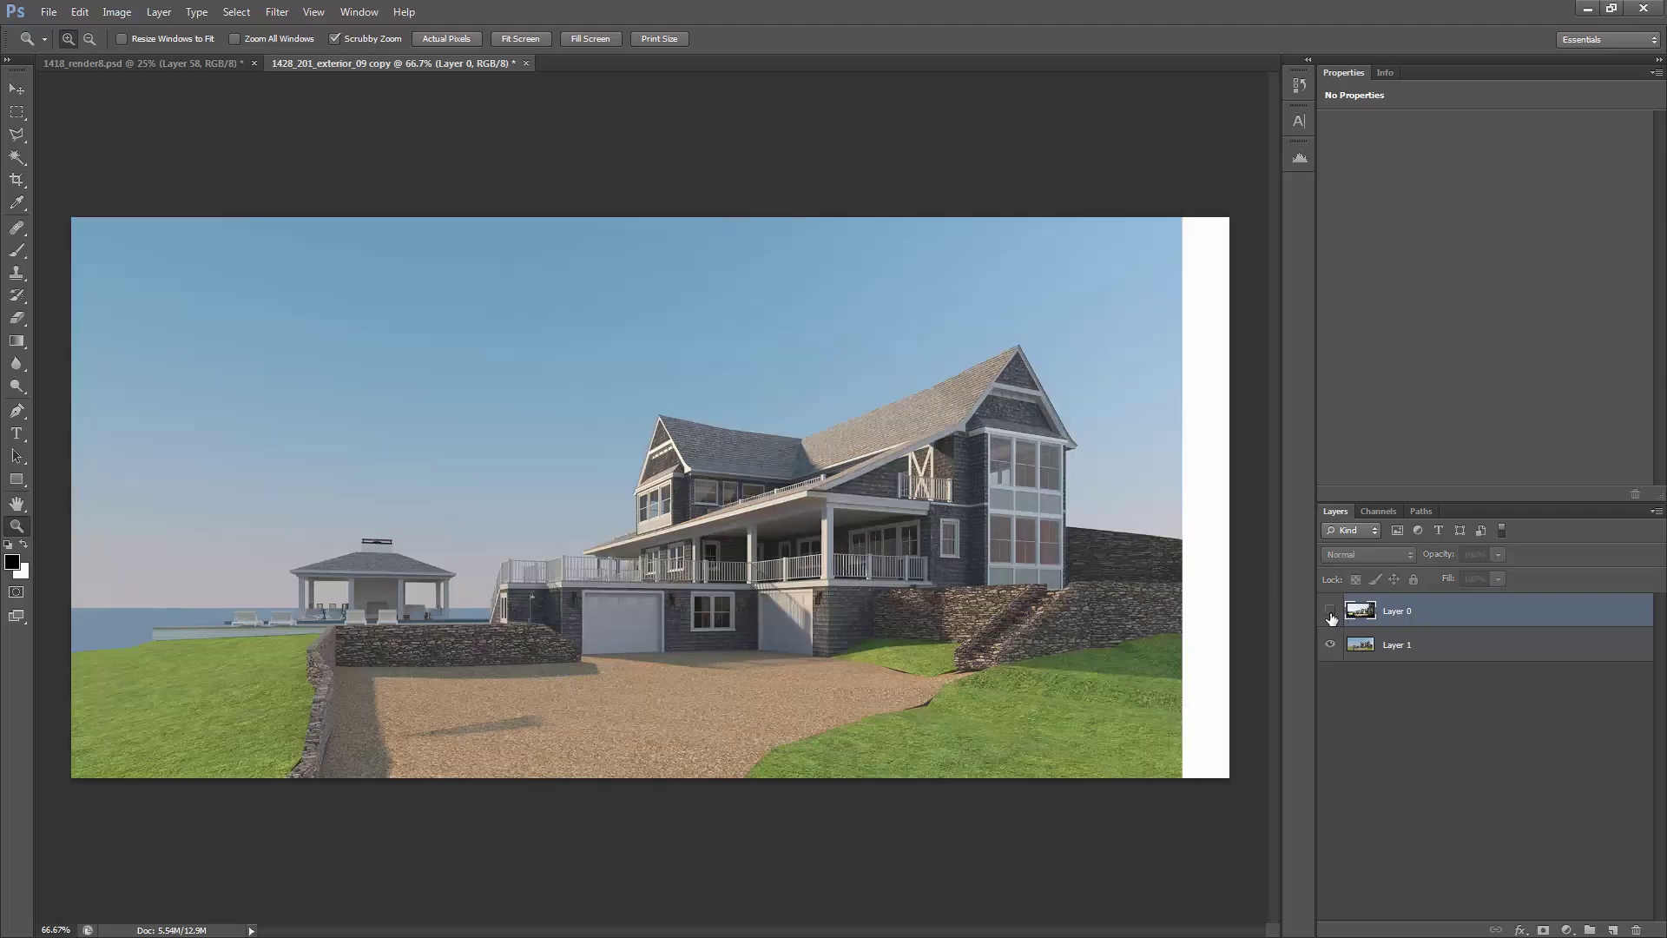
{"action": "left_click", "coordinate": [1329, 612]}
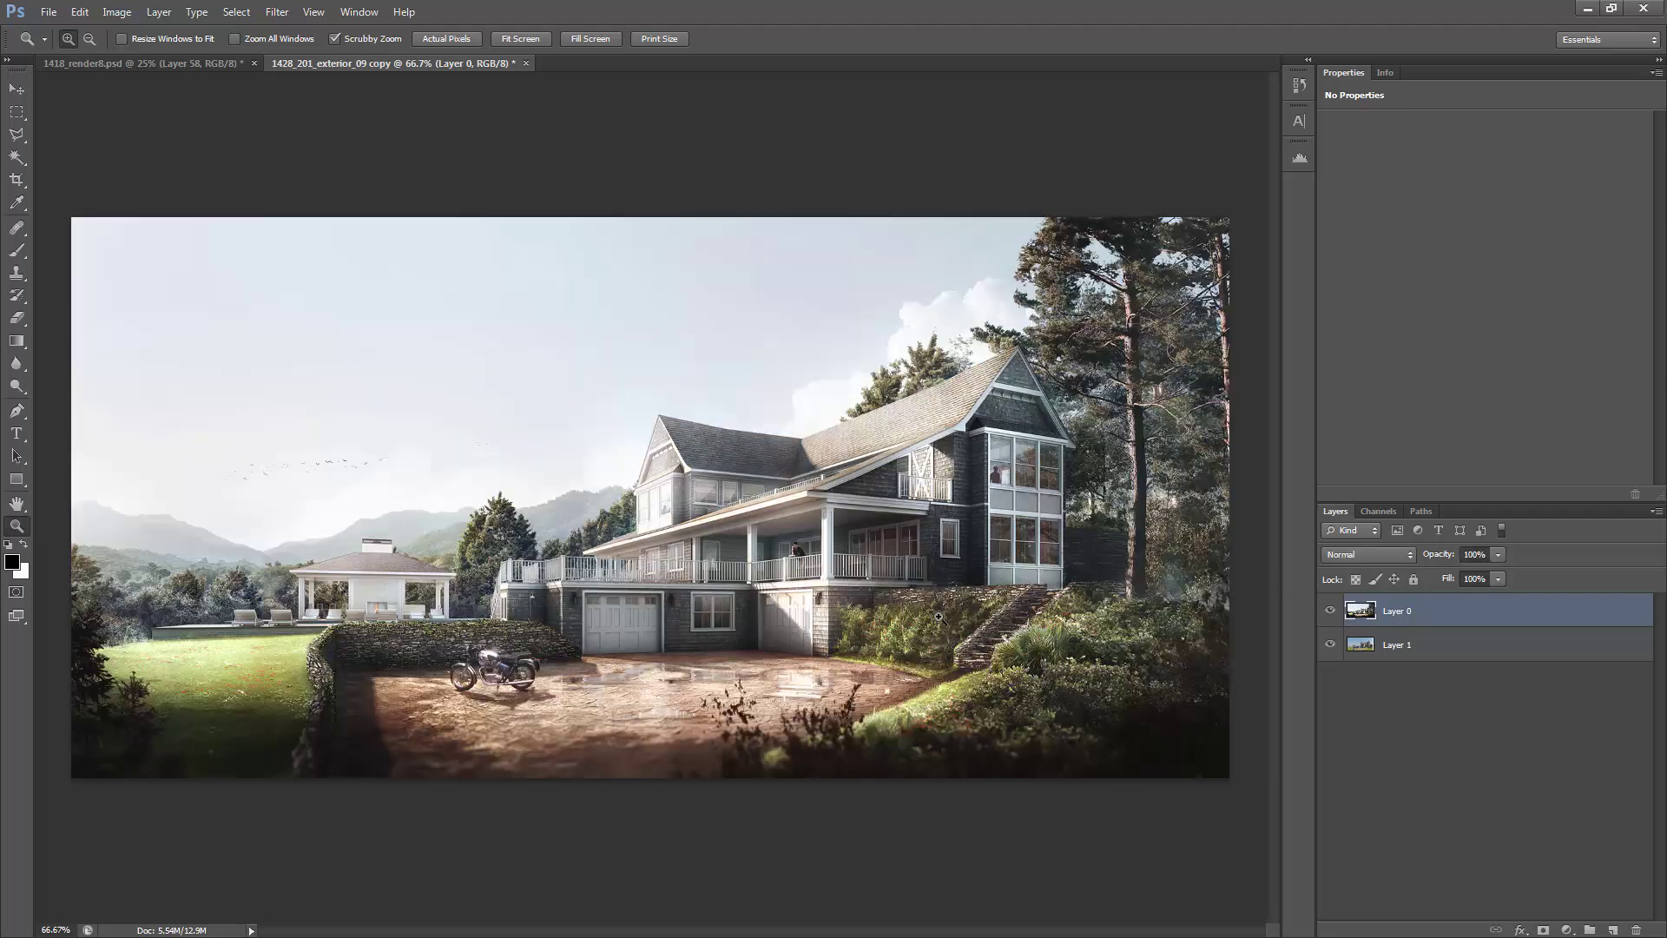
Step: Return to the 1418_render8.psd document, view the Render group alone, and restore the visibility of the other layers
{"action": "left_click", "coordinate": [200, 56]}
{"action": "left_click", "coordinate": [784, 587], "text": "alt"}
{"action": "left_click", "coordinate": [1330, 733], "text": "alt"}
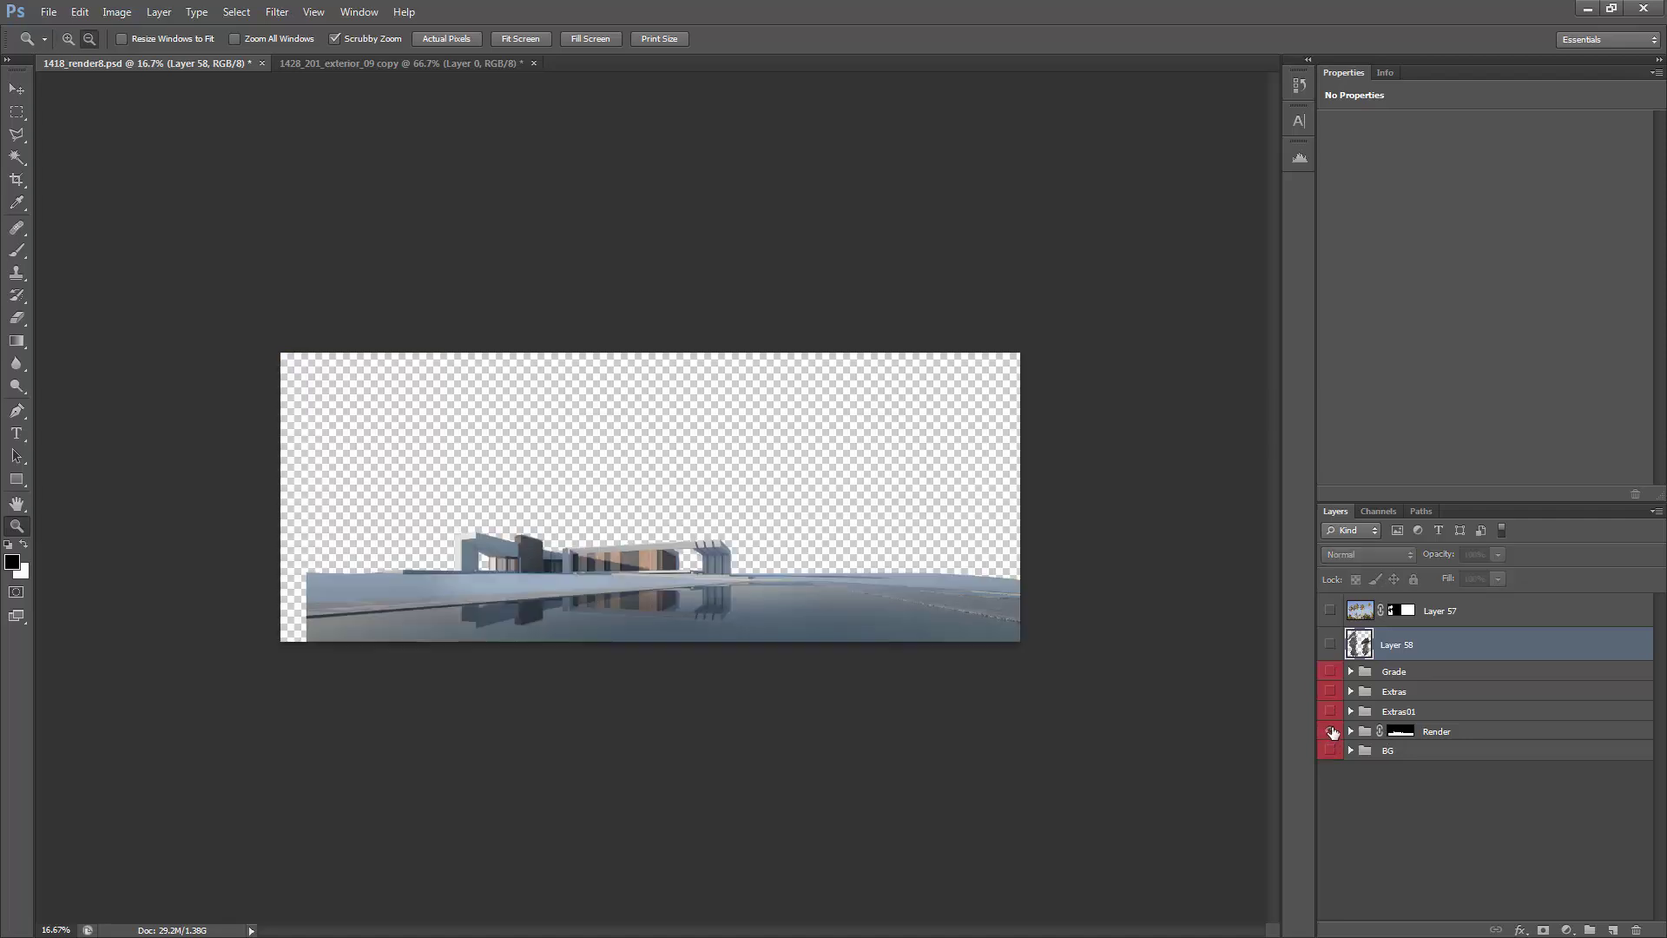
{"action": "left_click", "coordinate": [1331, 732], "text": "alt"}
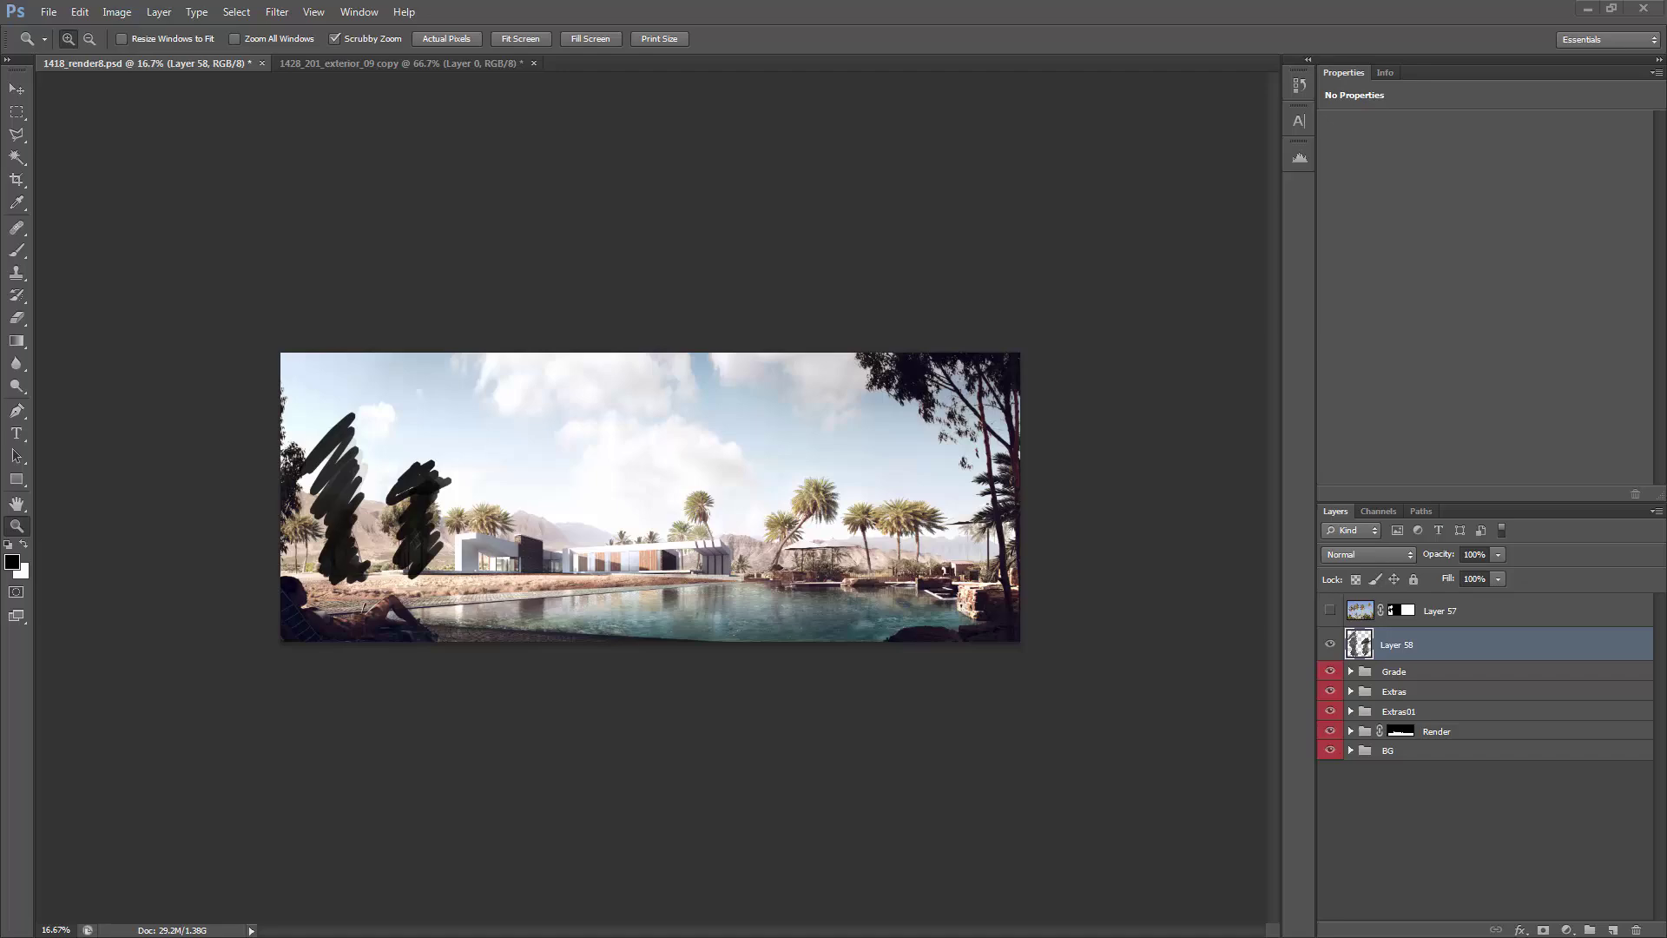
Step: Switch to the browser and look through Flickr's "palm" search results for a palm photo against a clear sky
{"action": "left_click_drag", "start_coordinate": [0, 111], "coordinate": [867, 97]}
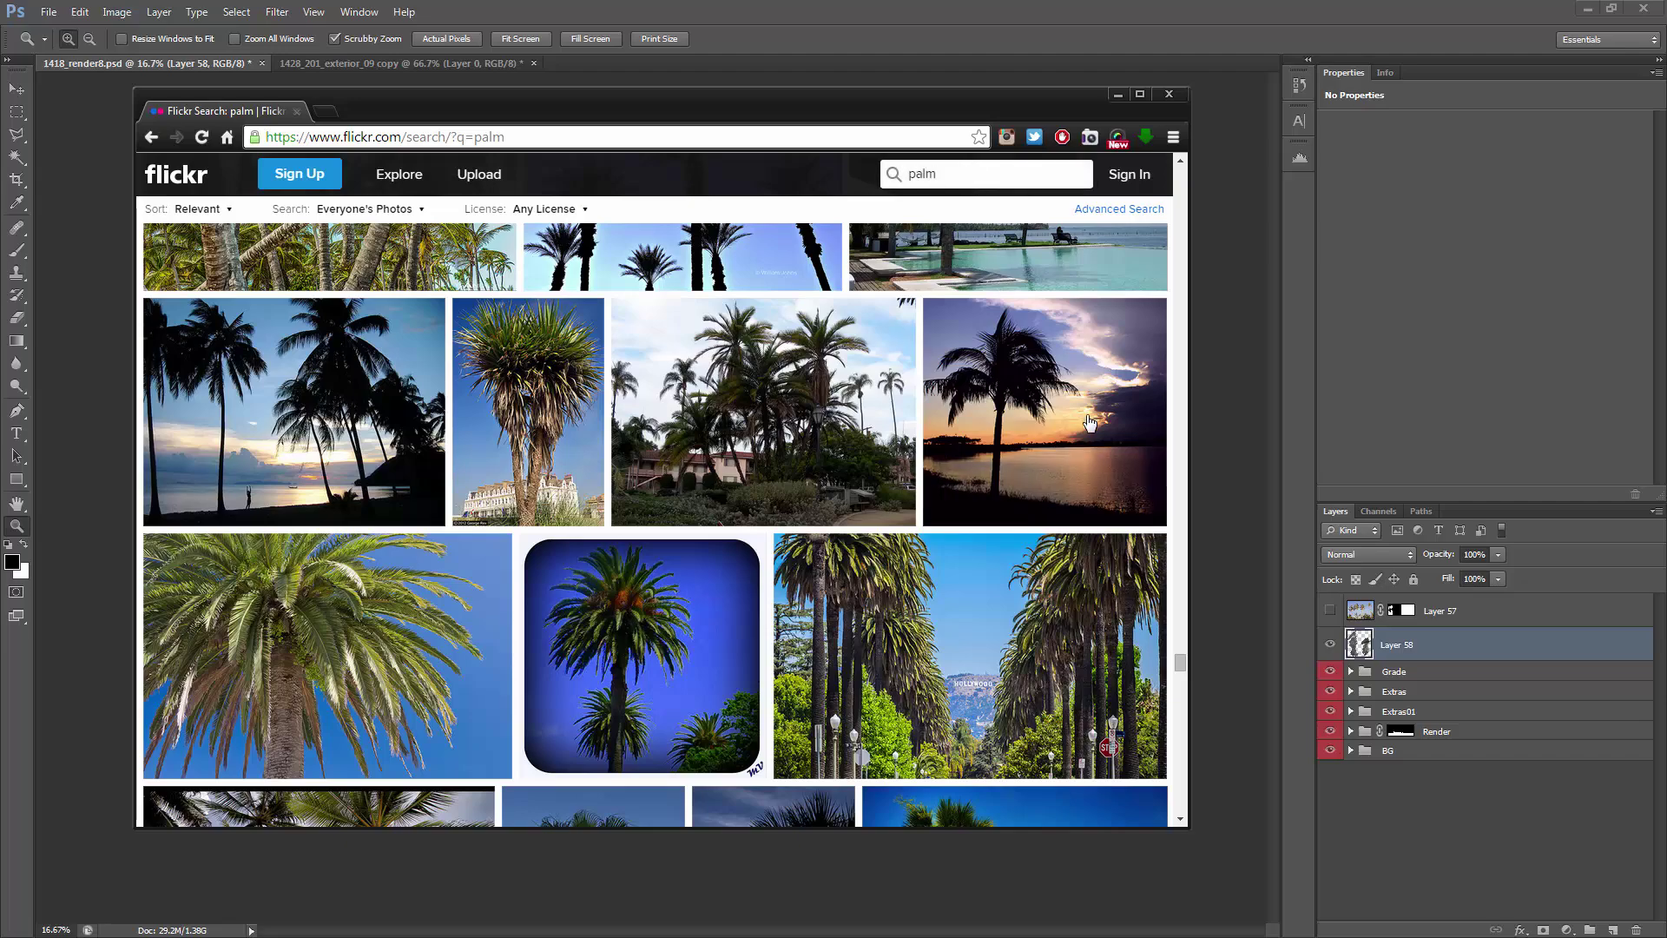
{"action": "scroll", "coordinate": [1061, 444], "scroll_direction": "down", "scroll_amount": 6}
{"action": "scroll", "coordinate": [1061, 444], "scroll_direction": "down", "scroll_amount": 15}
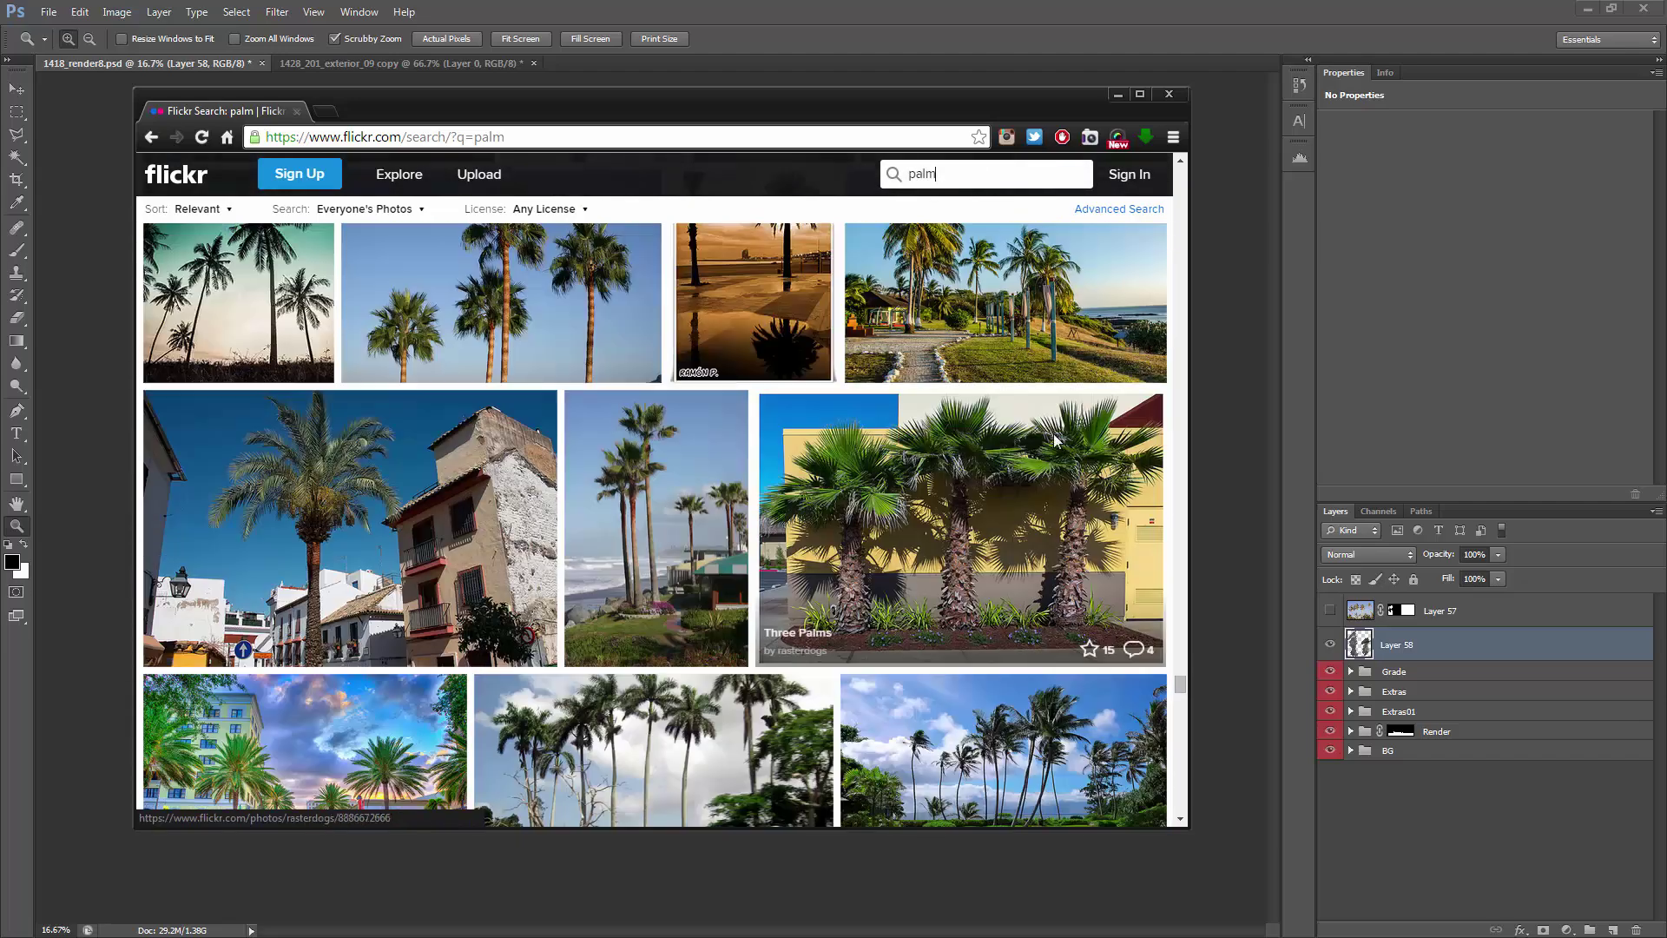
{"action": "scroll", "coordinate": [1055, 445], "scroll_direction": "down", "scroll_amount": 10}
{"action": "scroll", "coordinate": [1037, 451], "scroll_direction": "down", "scroll_amount": 12}
{"action": "scroll", "coordinate": [1034, 479], "scroll_direction": "down", "scroll_amount": 4}
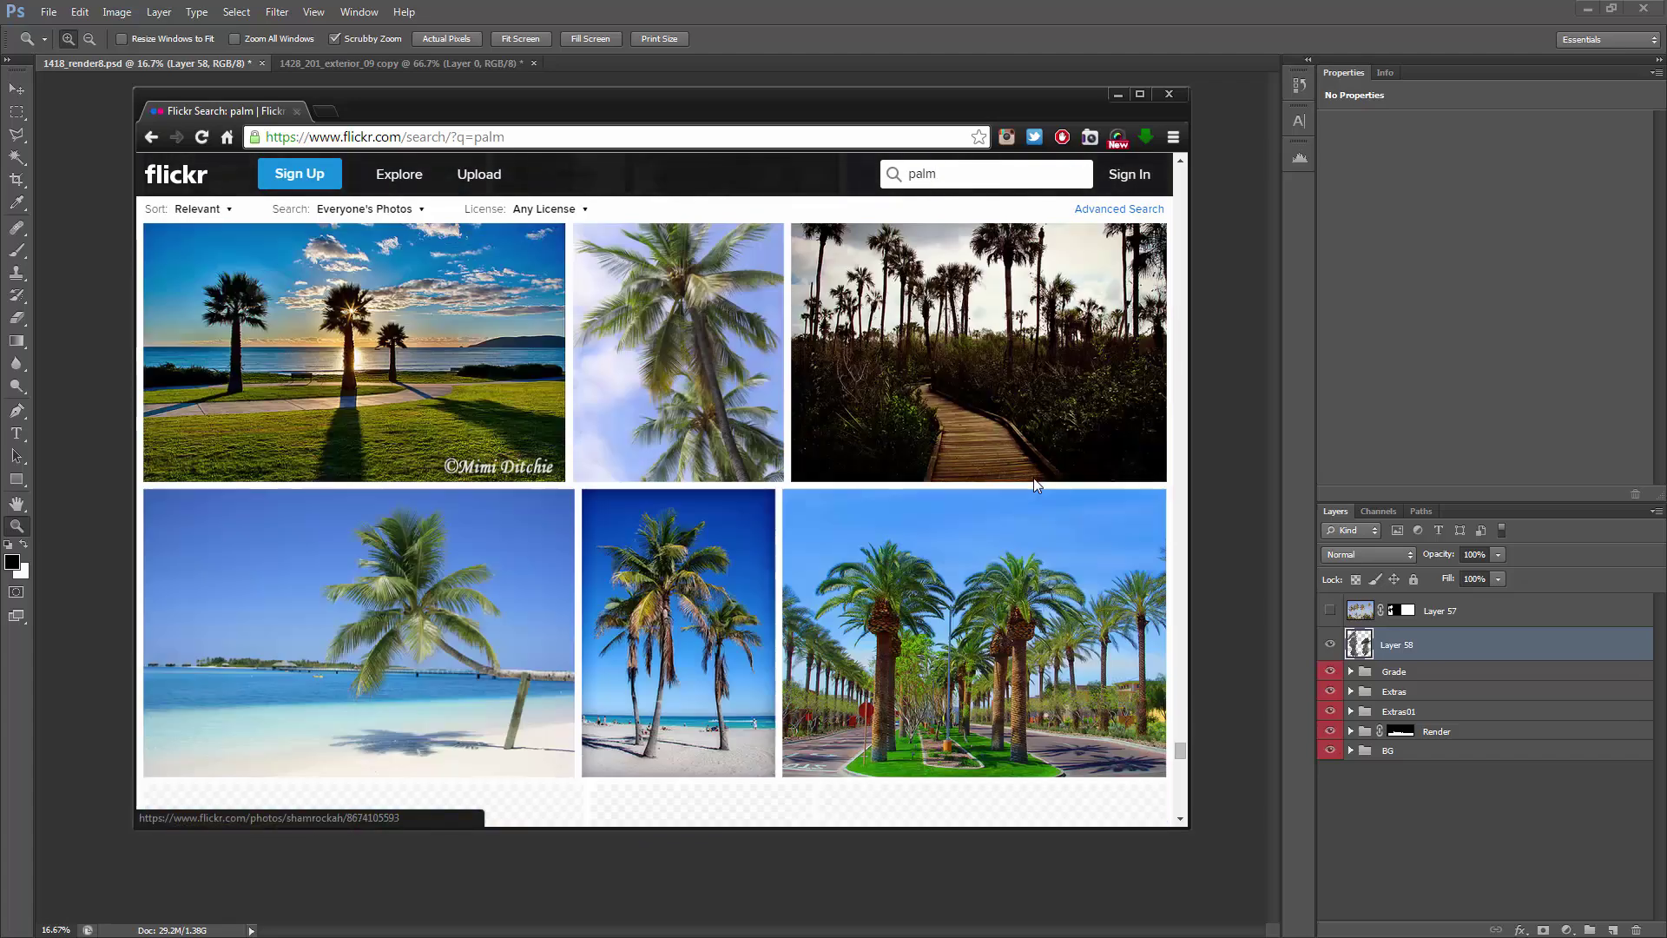
{"action": "scroll", "coordinate": [1129, 660], "scroll_direction": "up", "scroll_amount": 1}
{"action": "scroll", "coordinate": [1155, 695], "scroll_direction": "down", "scroll_amount": 3}
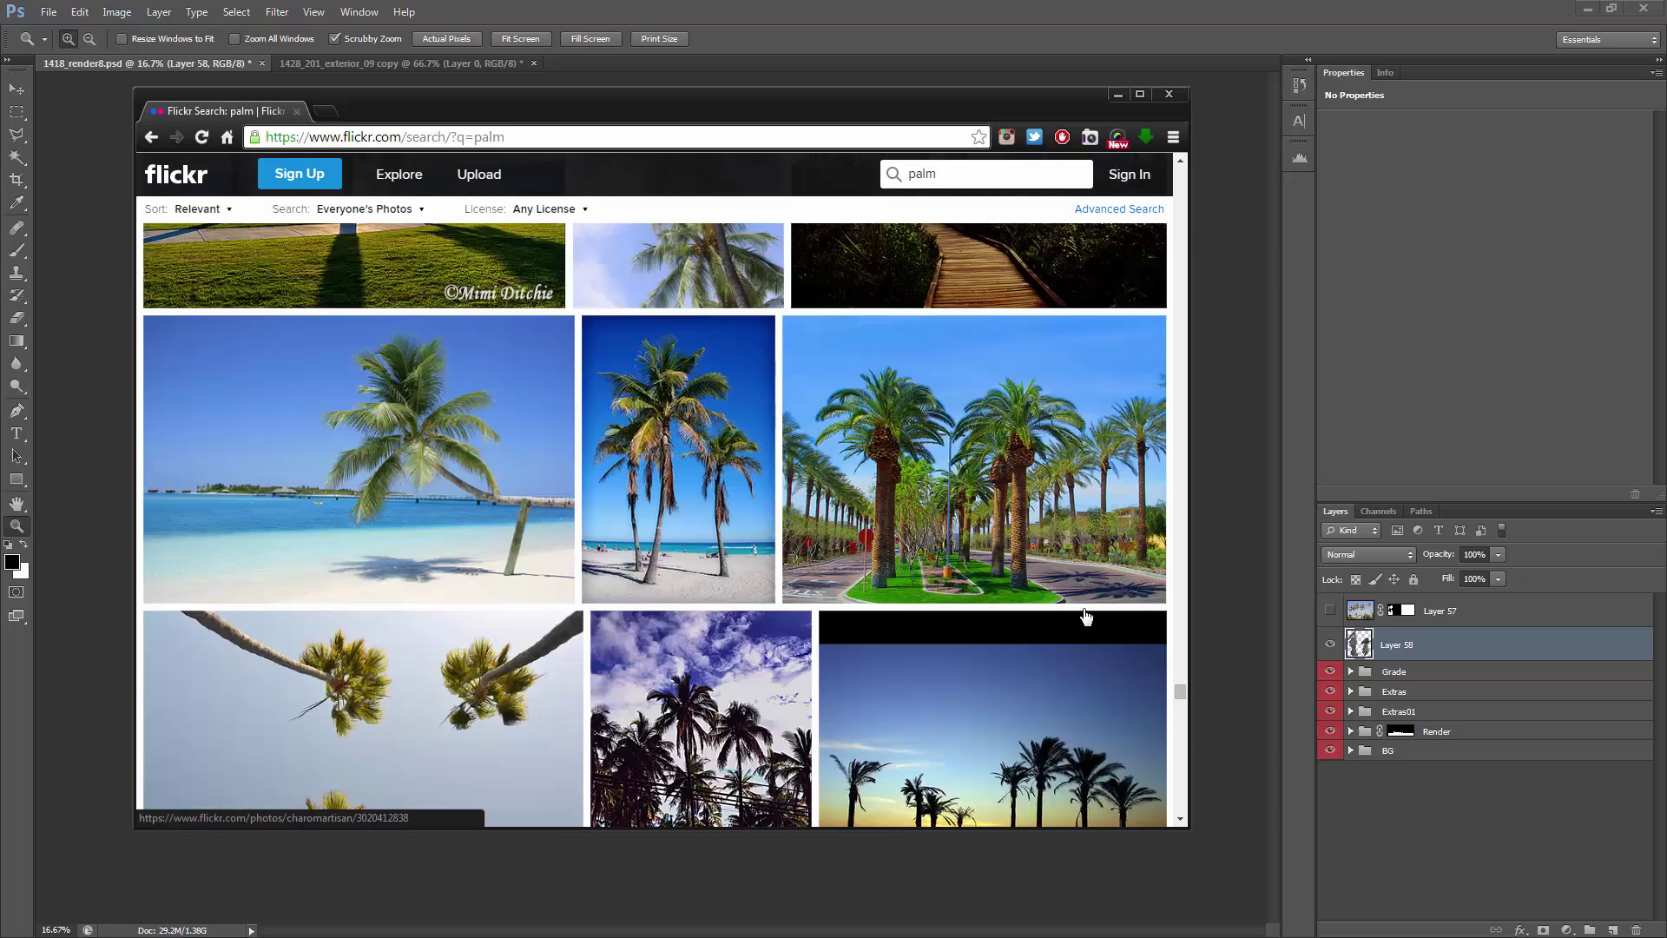
Step: Download the "Palms at Hollywood" photo of three beach palms from Flickr and open it in Photoshop
{"action": "middle_click", "coordinate": [693, 453]}
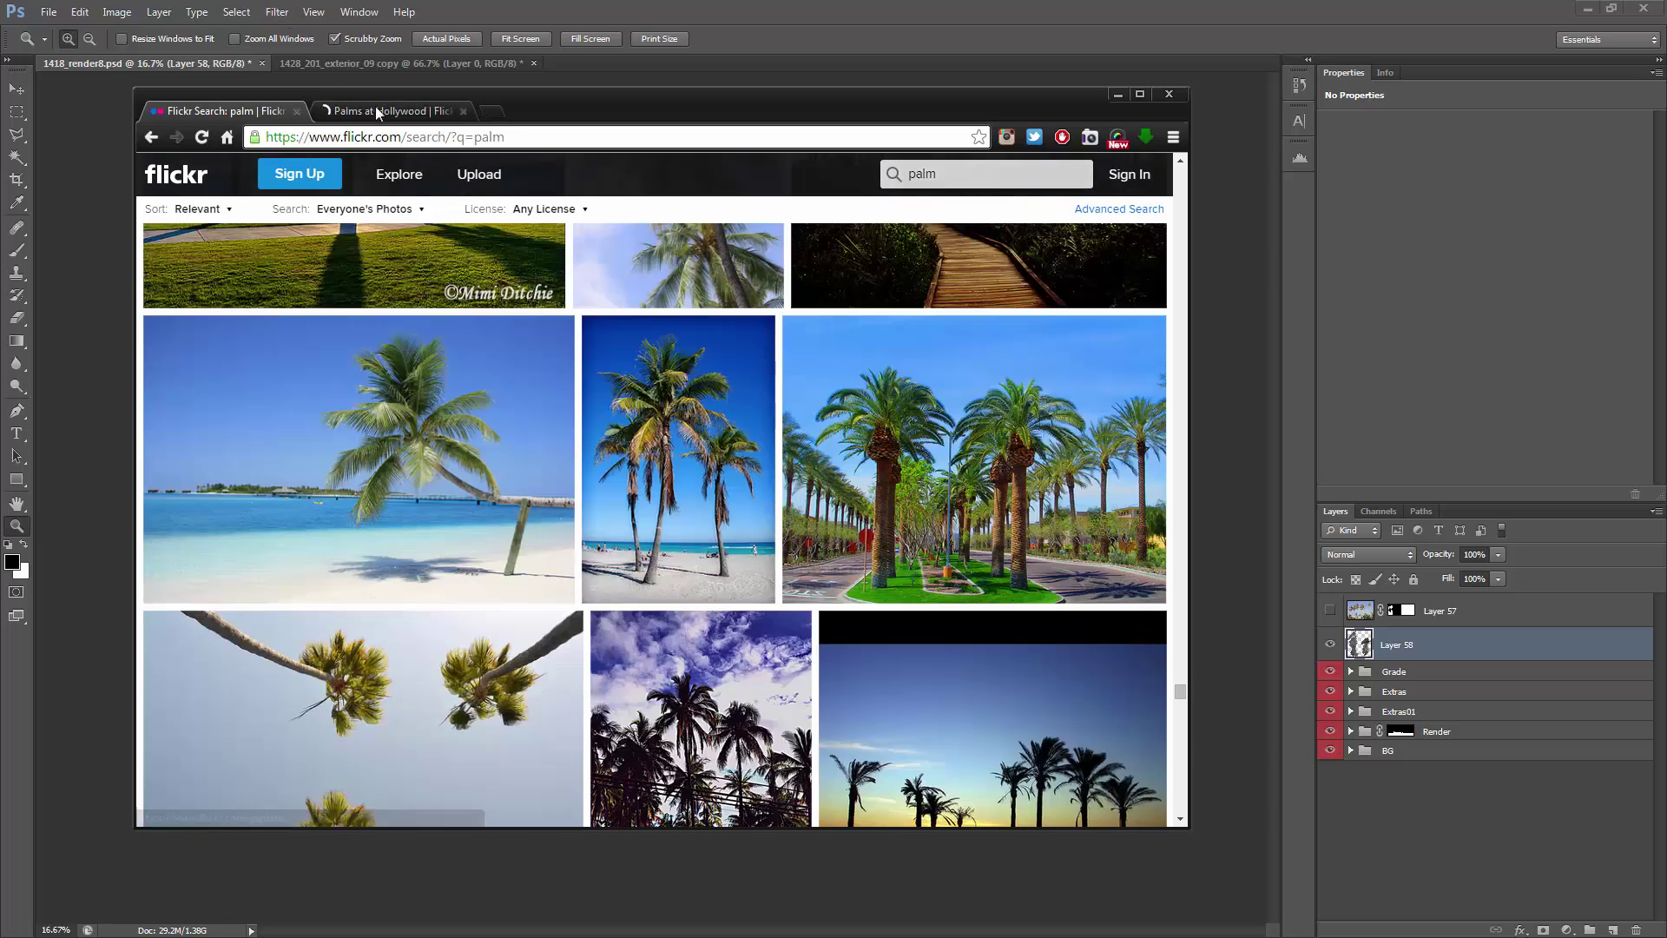
{"action": "left_click", "coordinate": [349, 111]}
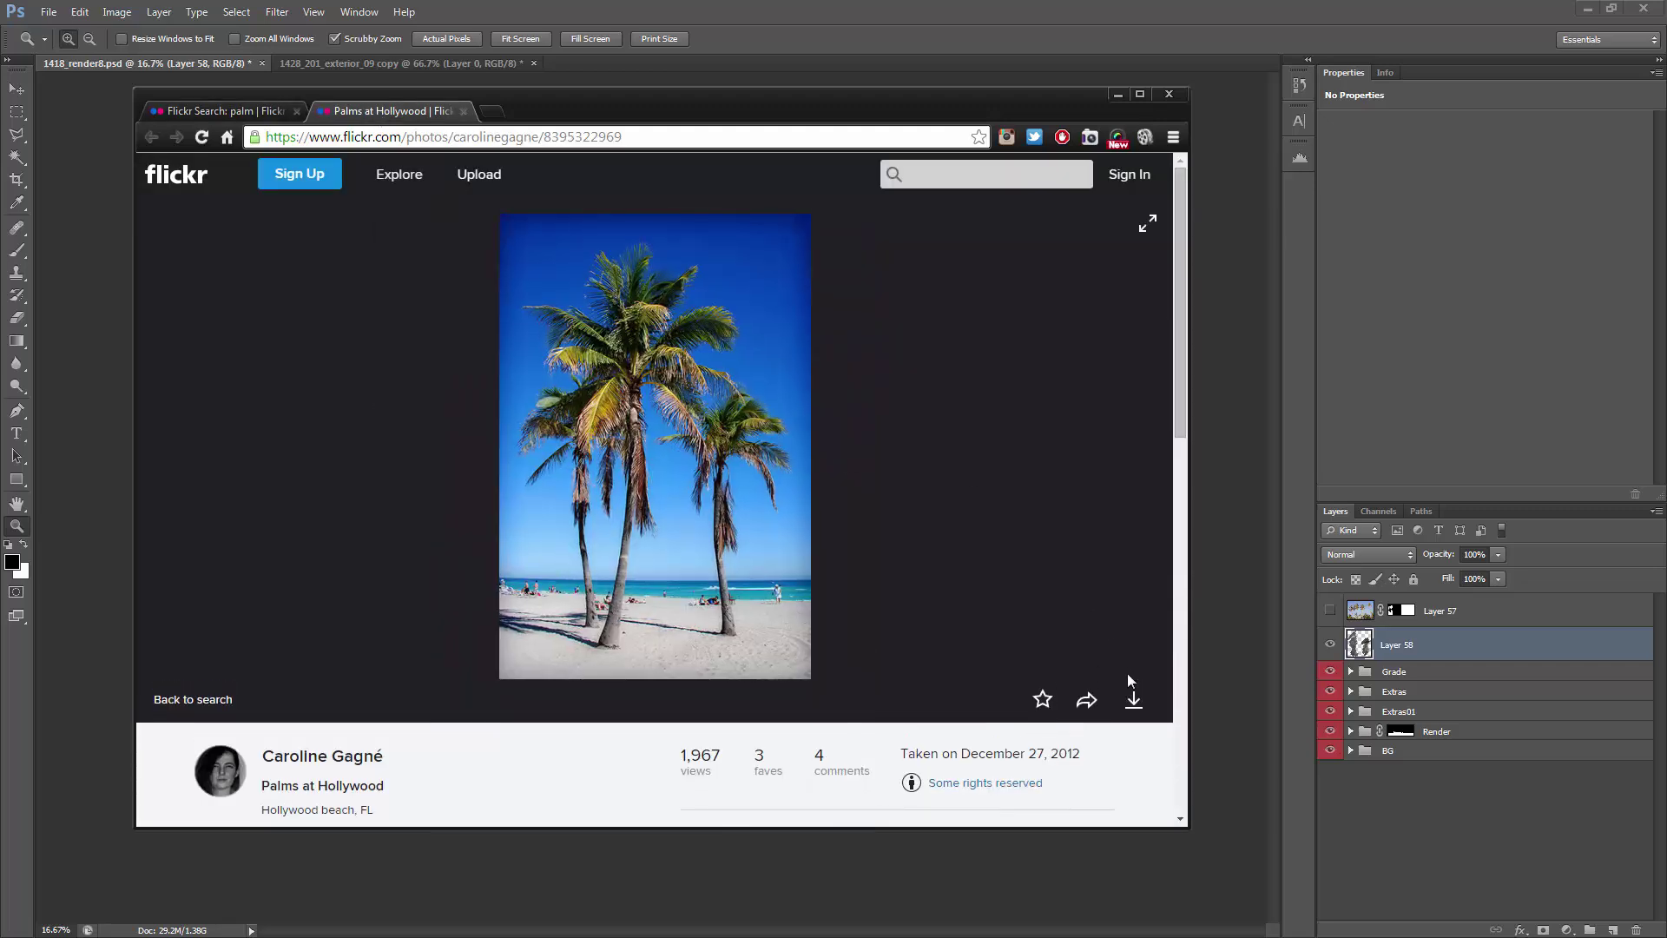
{"action": "left_click", "coordinate": [1133, 699]}
{"action": "left_click", "coordinate": [1105, 629]}
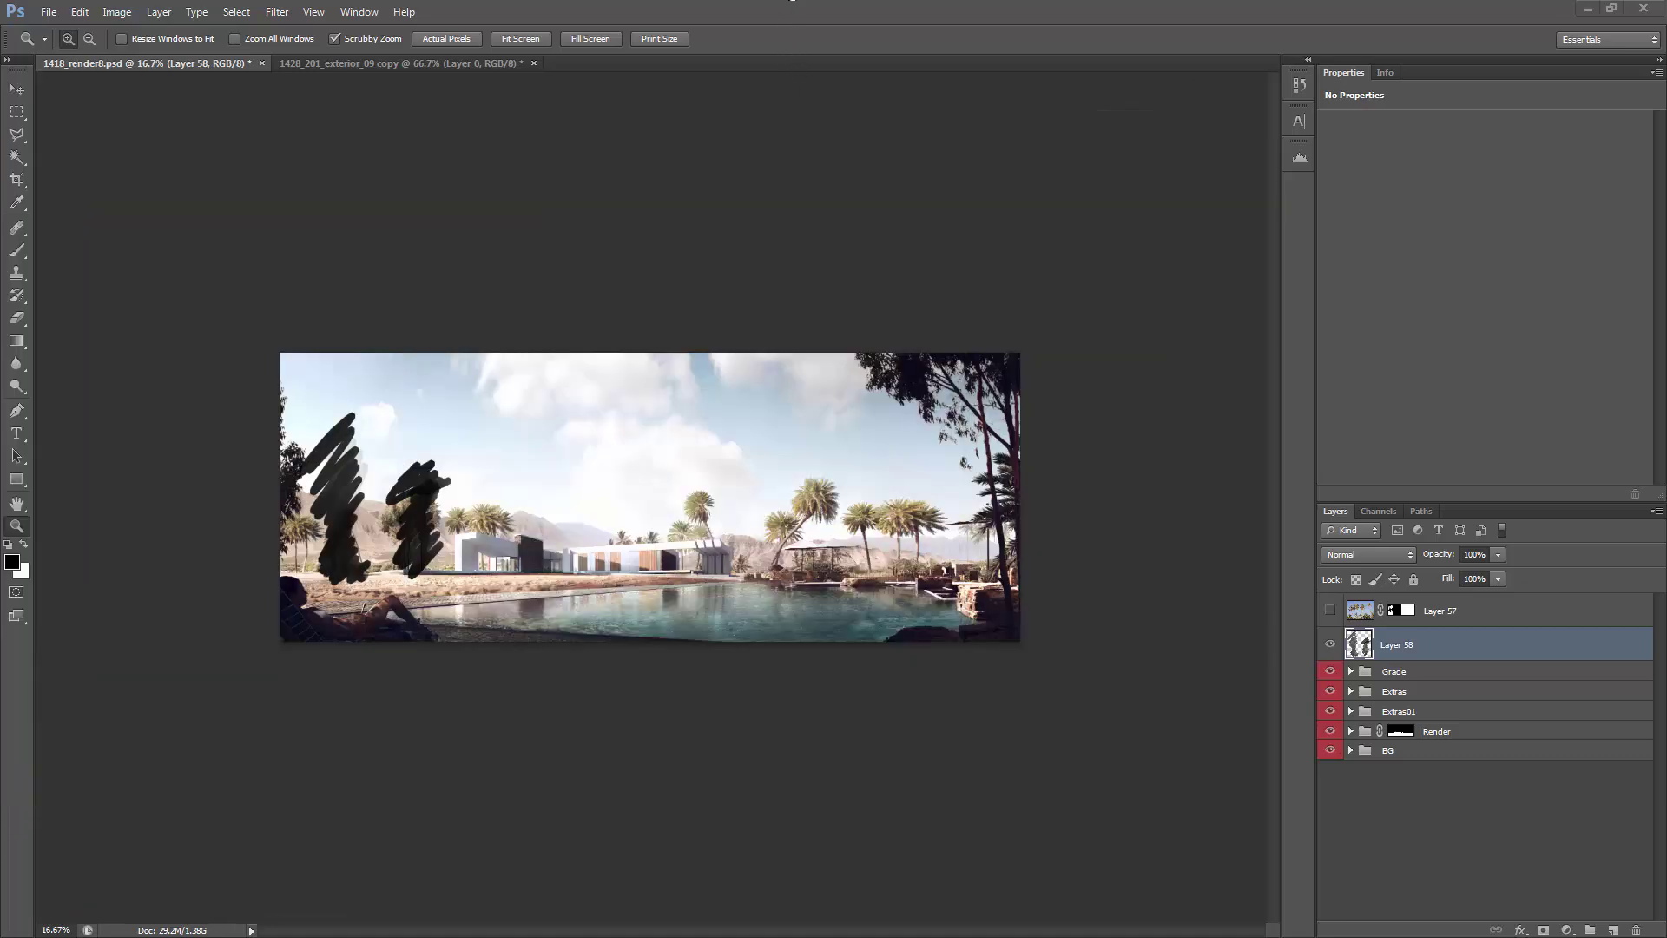
{"action": "left_click_drag", "start_coordinate": [556, 42], "coordinate": [774, 17]}
{"action": "key", "text": "ctrl+h"}
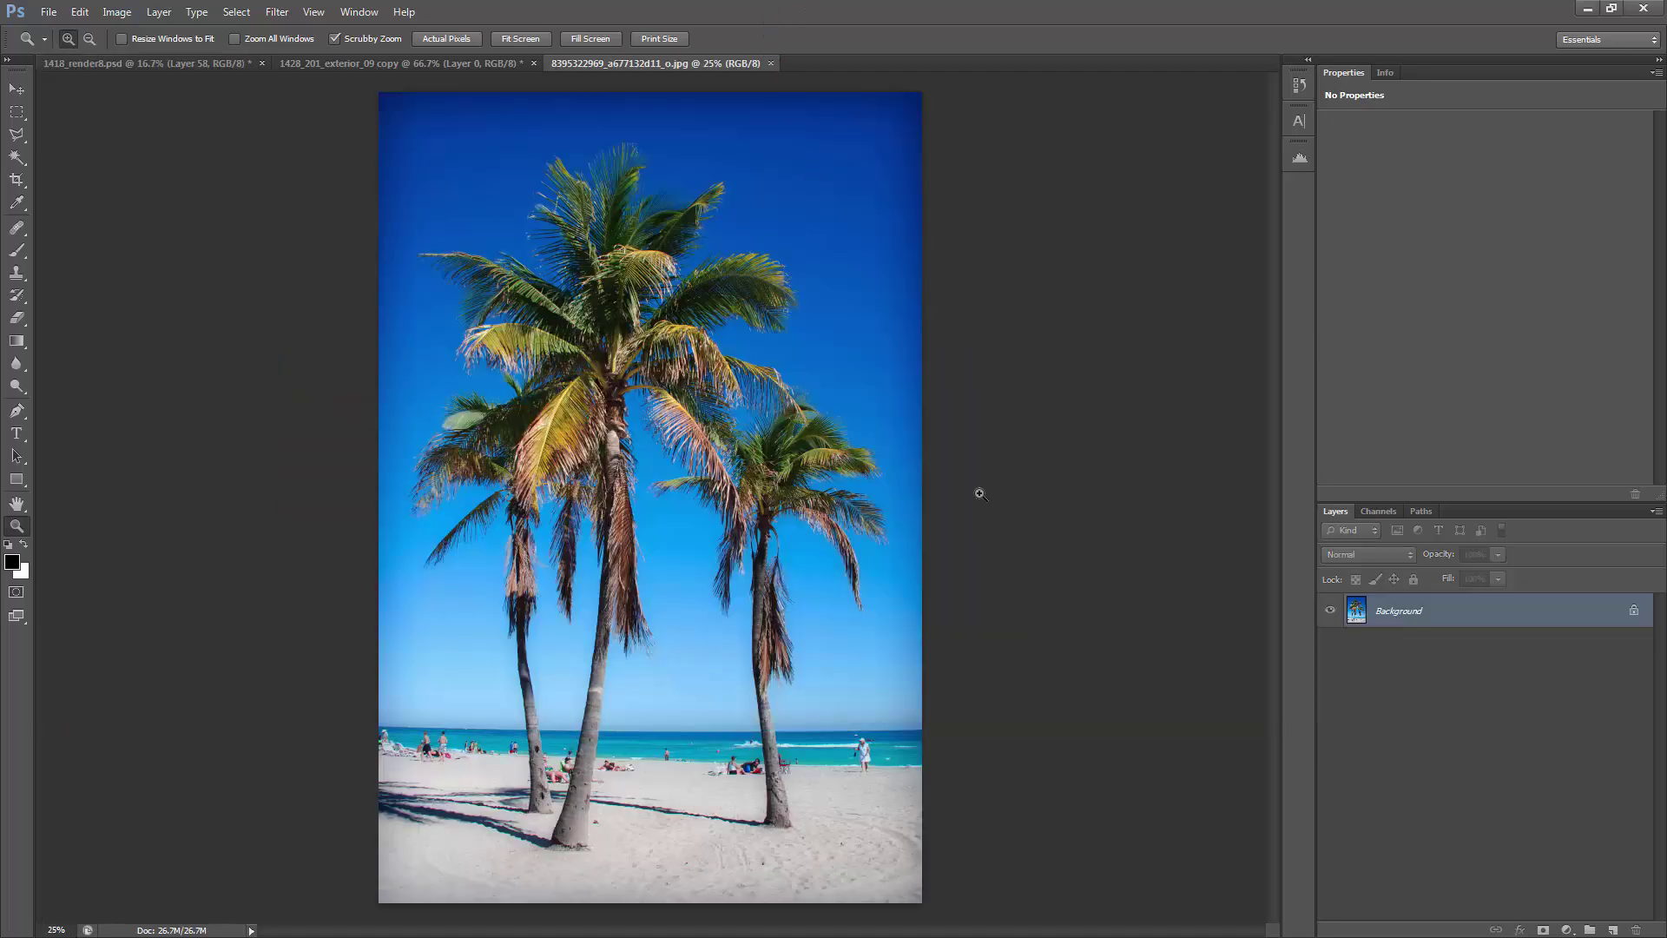
Step: Duplicate the Blue channel and raise the copy's contrast with Levels, setting the midtone input to 0.31 and the white input to 205
{"action": "left_click", "coordinate": [1376, 512]}
{"action": "left_click", "coordinate": [1406, 626]}
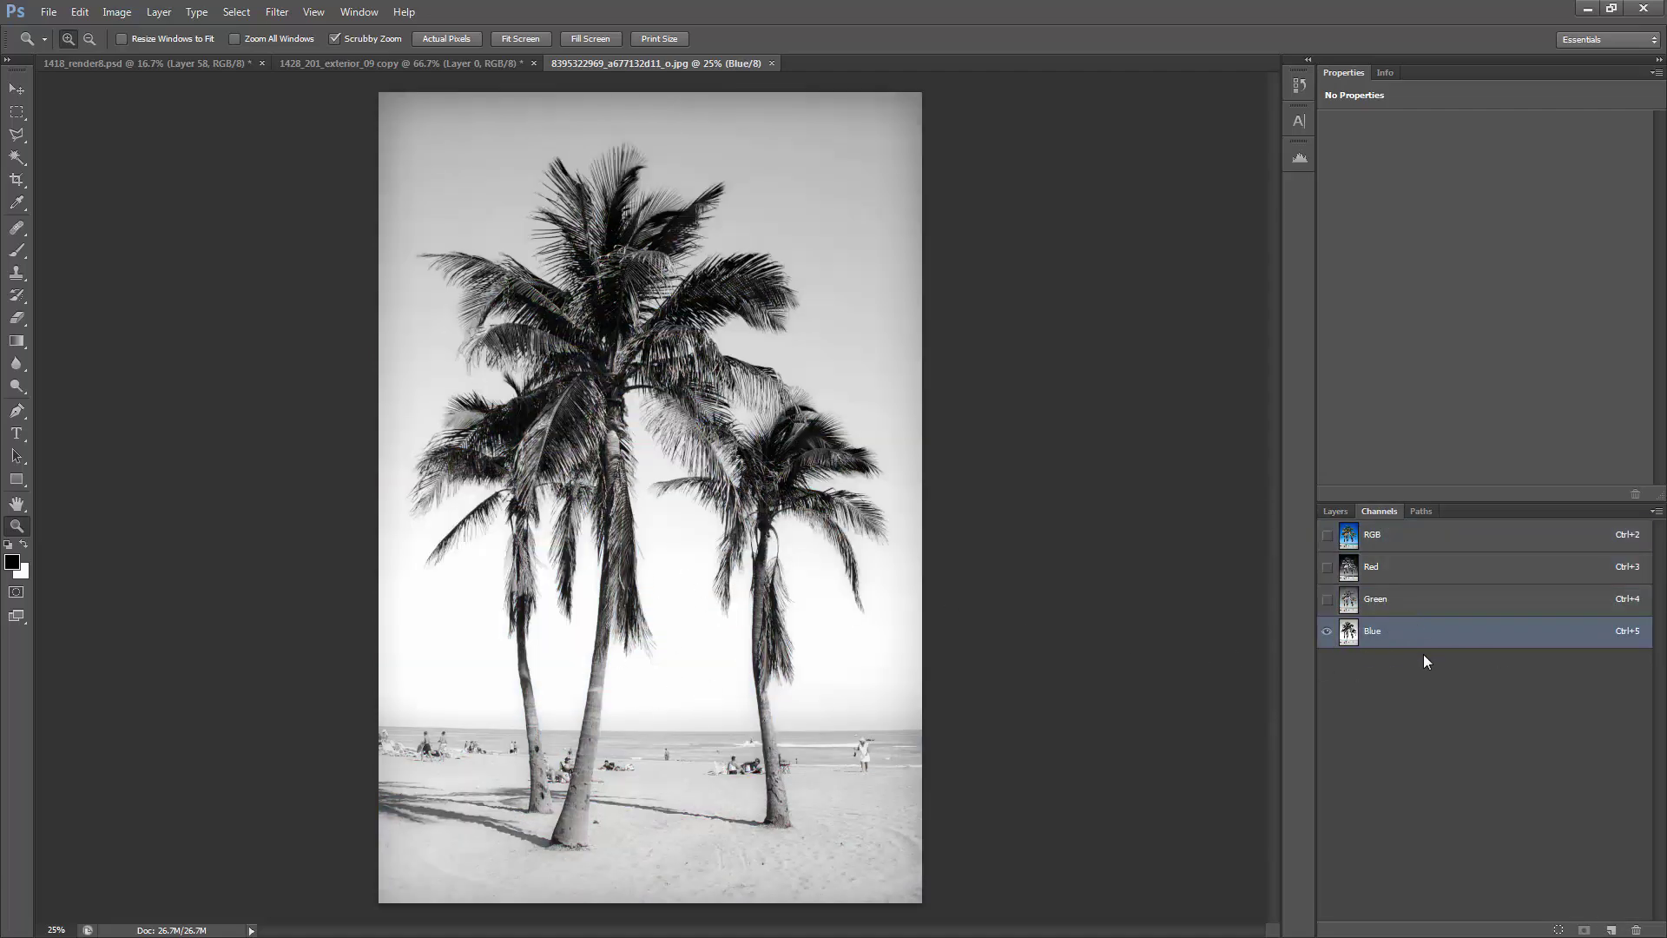
{"action": "left_click_drag", "start_coordinate": [1407, 643], "coordinate": [1614, 928]}
{"action": "key", "text": "ctrl+l"}
{"action": "mouse_move", "coordinate": [1081, 324]}
{"action": "left_mouse_down"}
{"action": "mouse_move", "coordinate": [1168, 328]}
{"action": "mouse_move", "coordinate": [1114, 326]}
{"action": "left_mouse_up"}
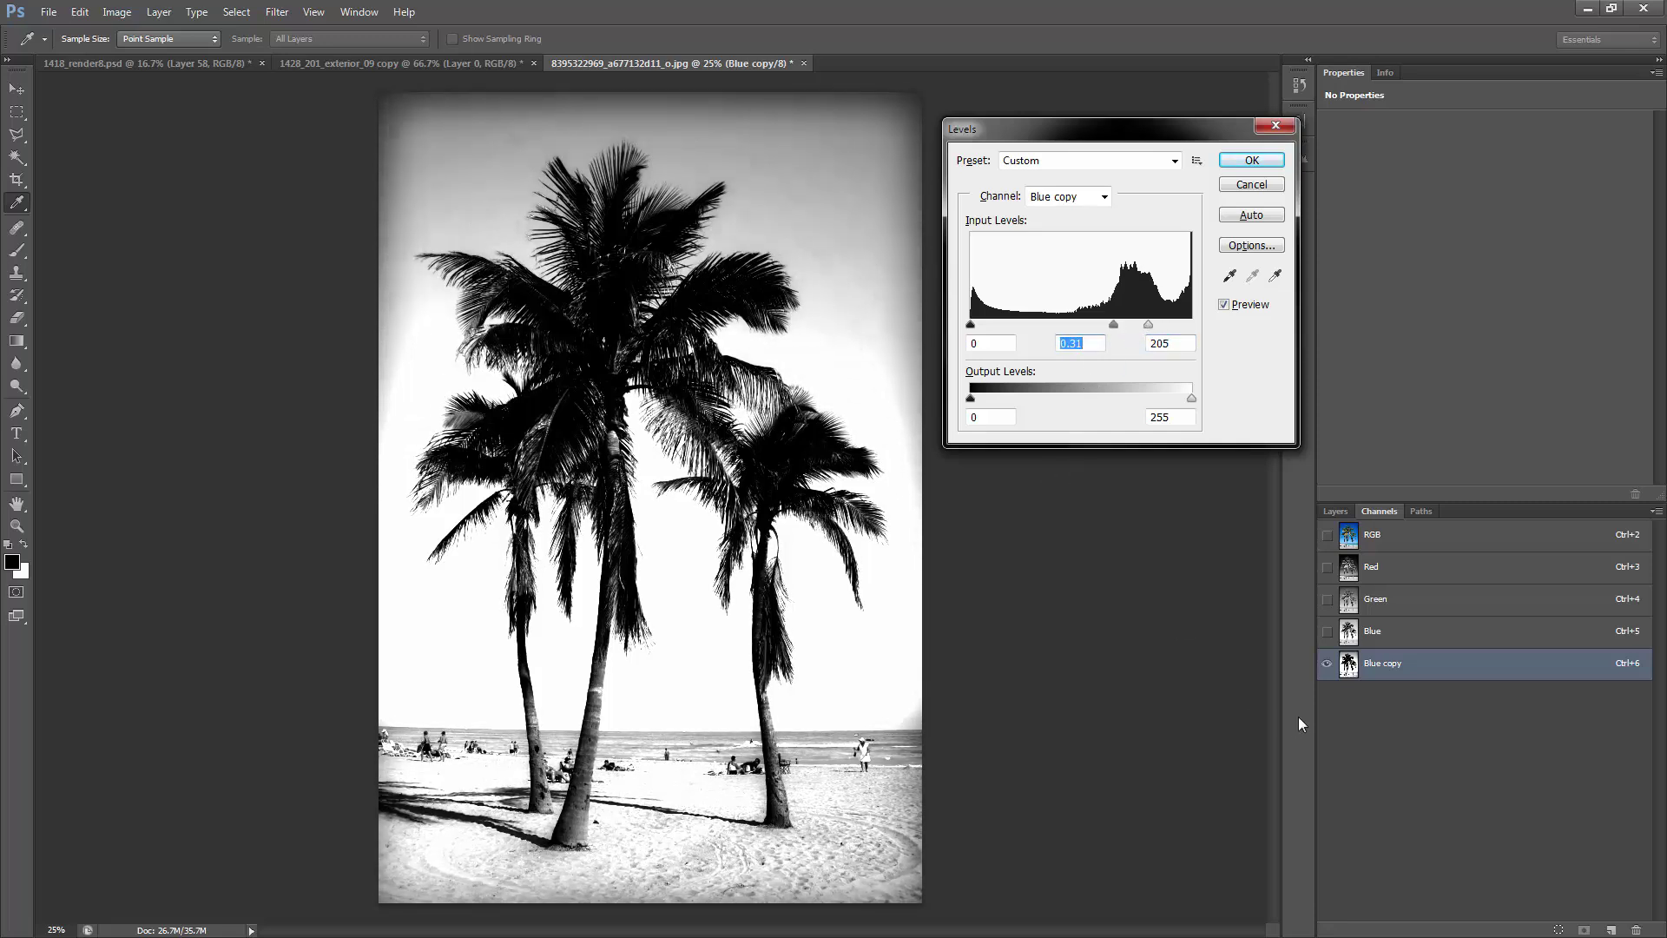
{"action": "left_click", "coordinate": [1251, 162]}
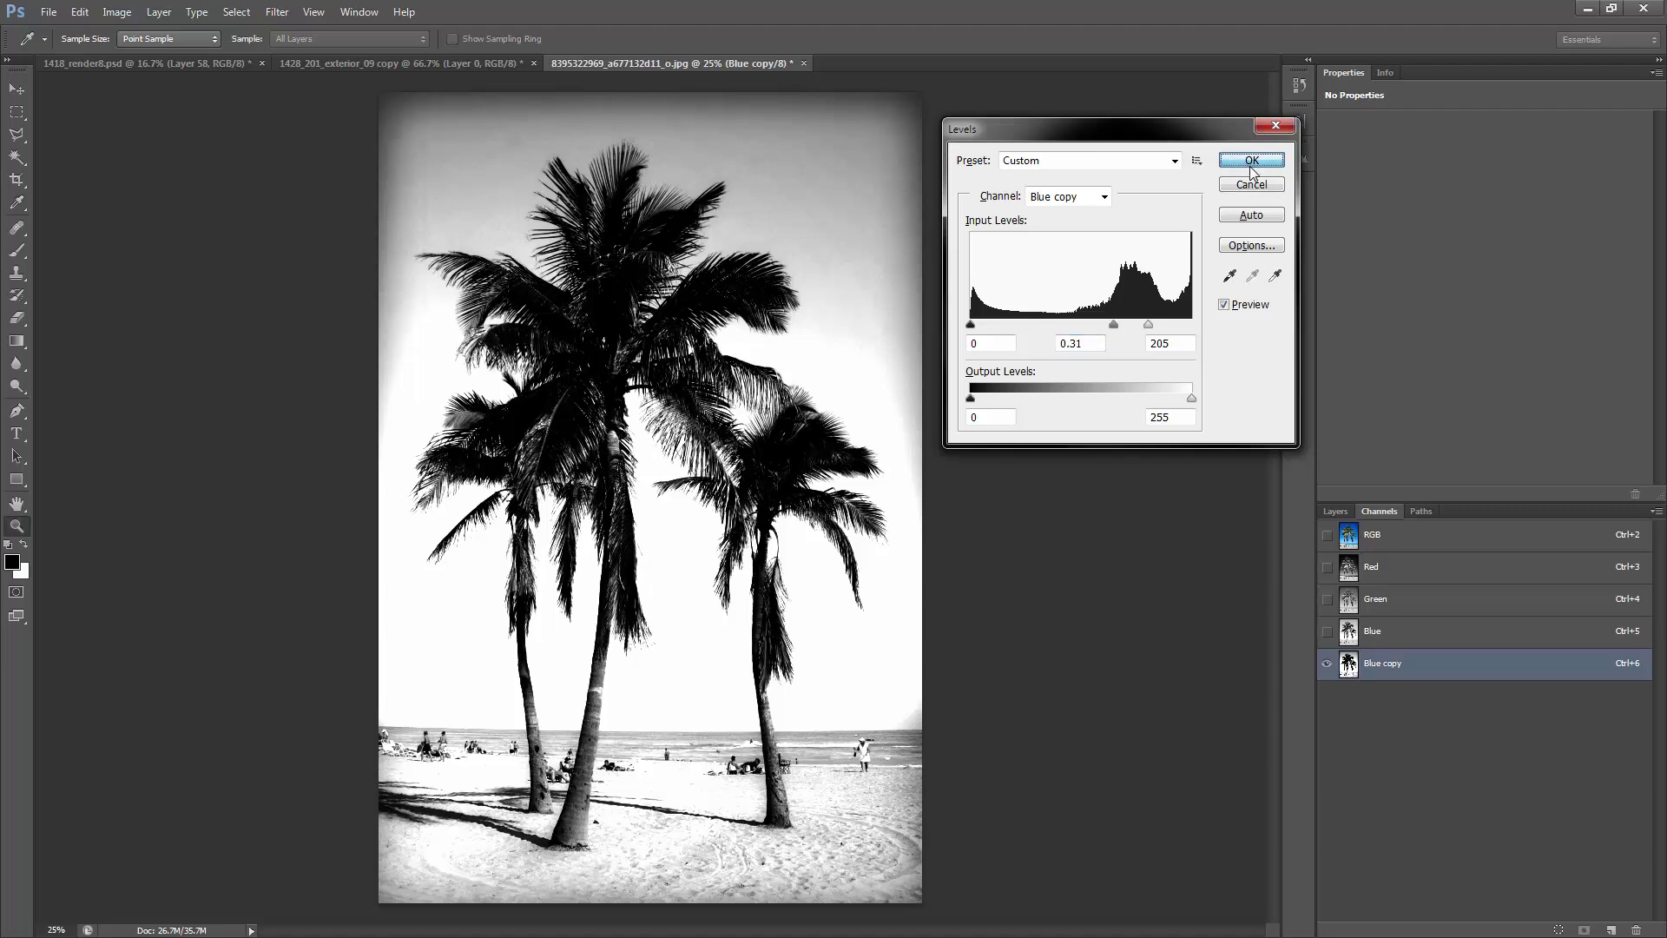
Step: Load the Blue copy channel as a selection and deselect it again
{"action": "key", "text": "z"}
{"action": "left_click", "coordinate": [1348, 663], "text": "ctrl"}
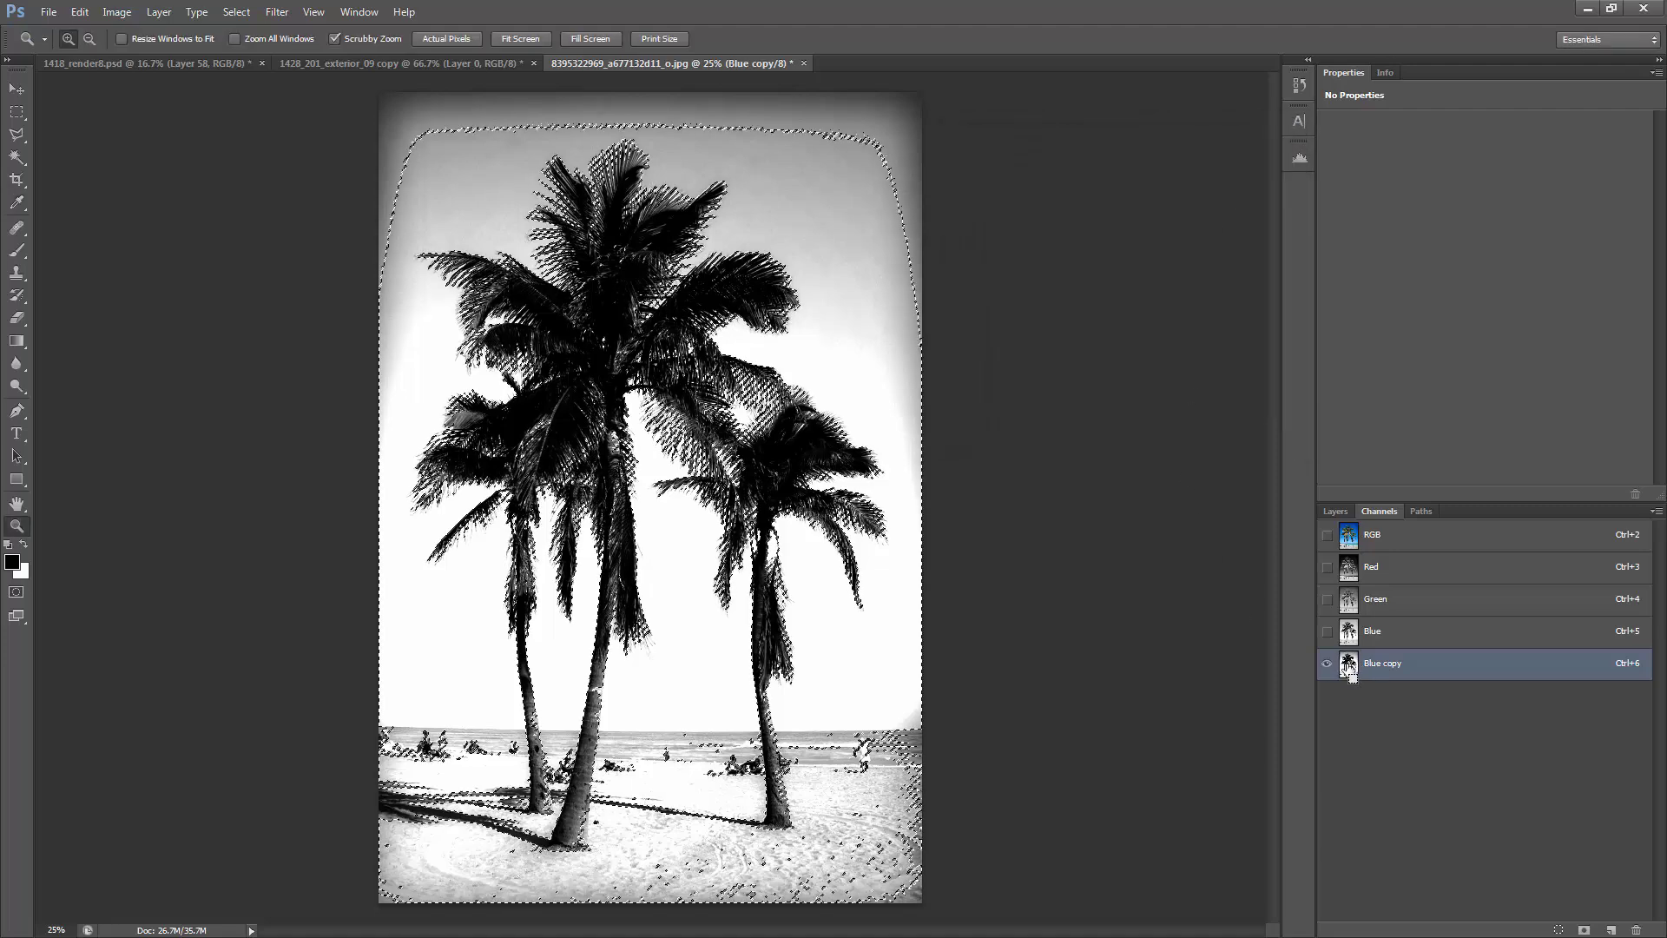
{"action": "key", "text": "ctrl+d"}
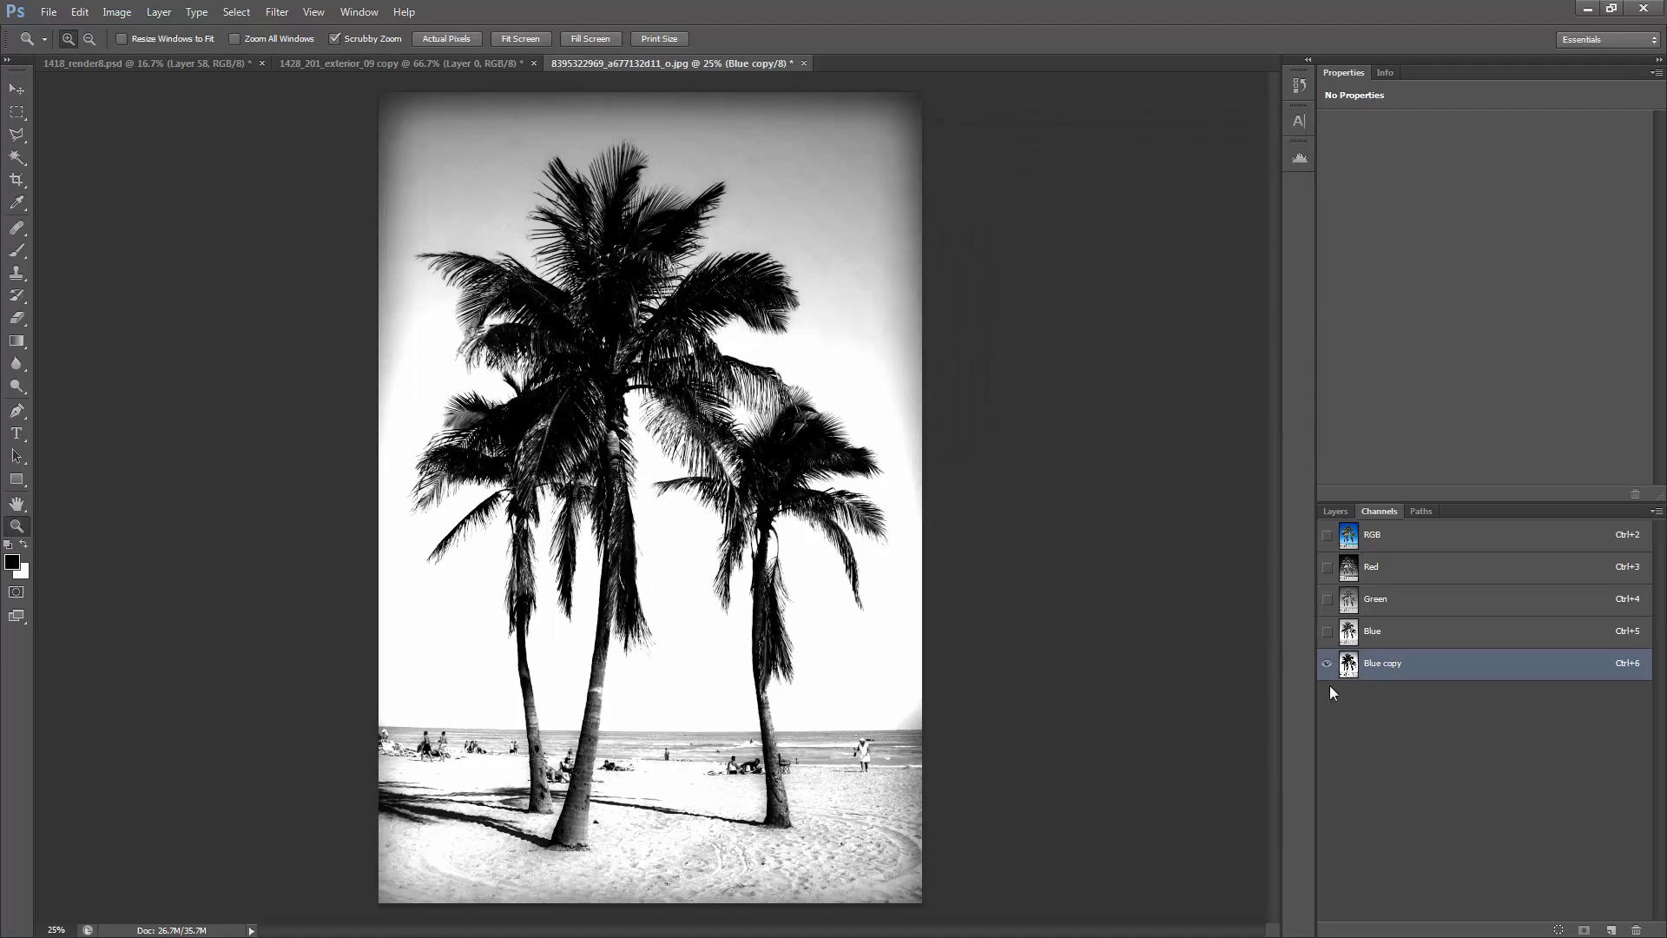
Step: Hide the Blue copy channel, view the Red, Green and Blue channels combined, and isolate the Red channel for comparison
{"action": "left_click", "coordinate": [1327, 633]}
{"action": "left_click", "coordinate": [1327, 664]}
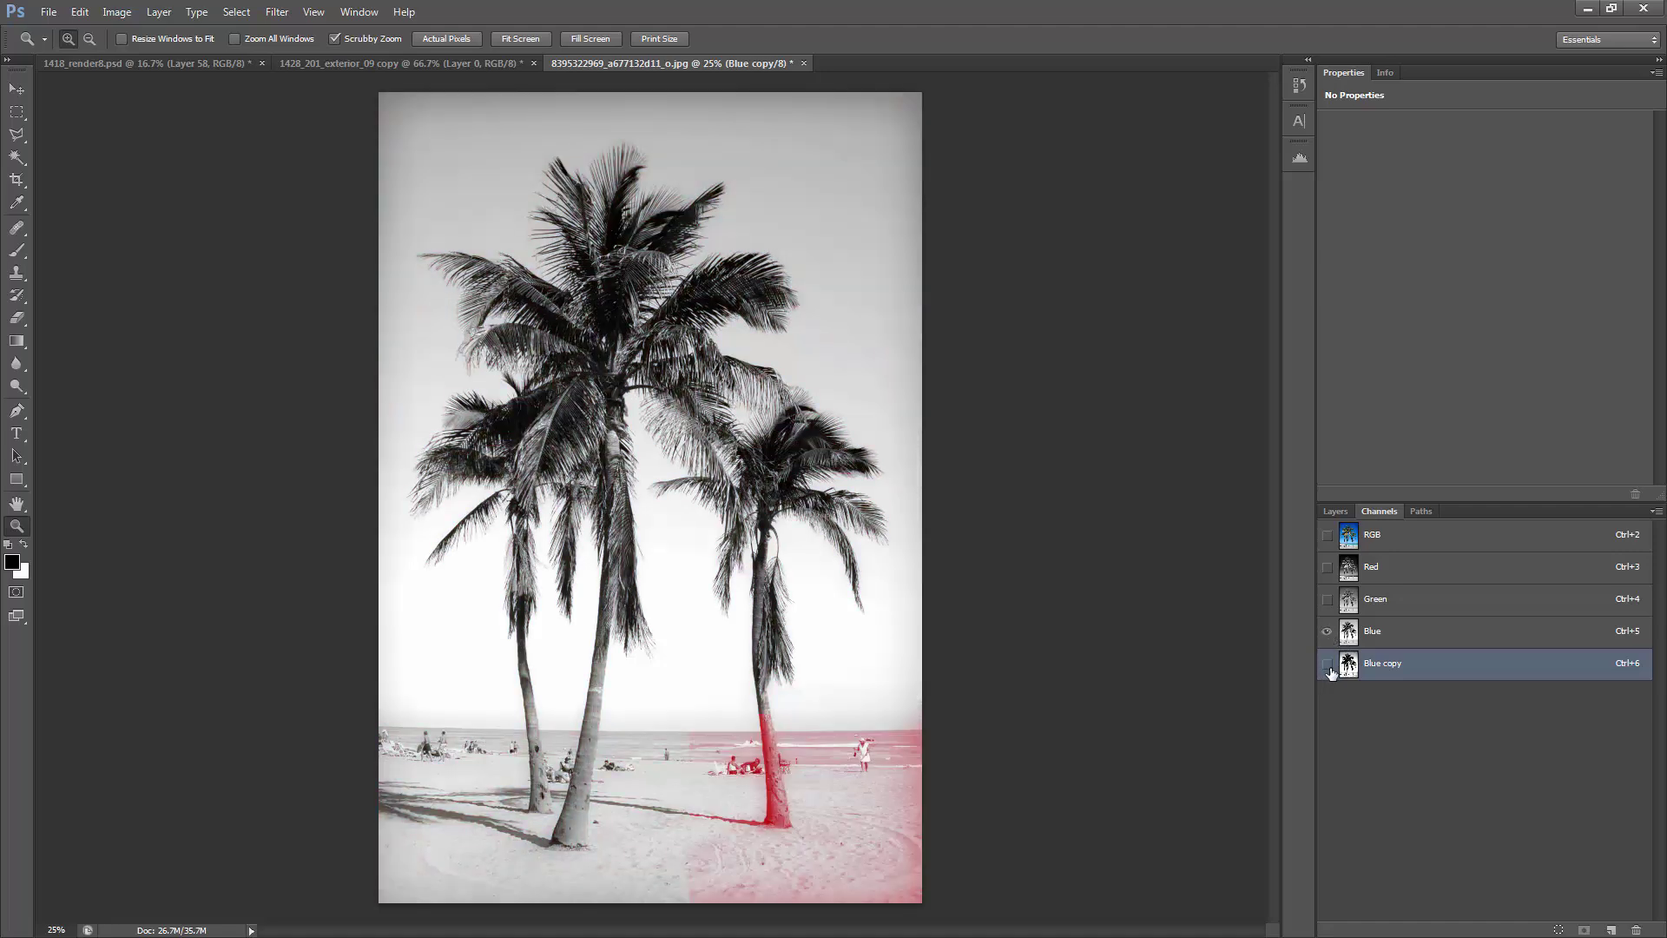
{"action": "left_click", "coordinate": [1327, 599]}
{"action": "left_click", "coordinate": [1326, 566]}
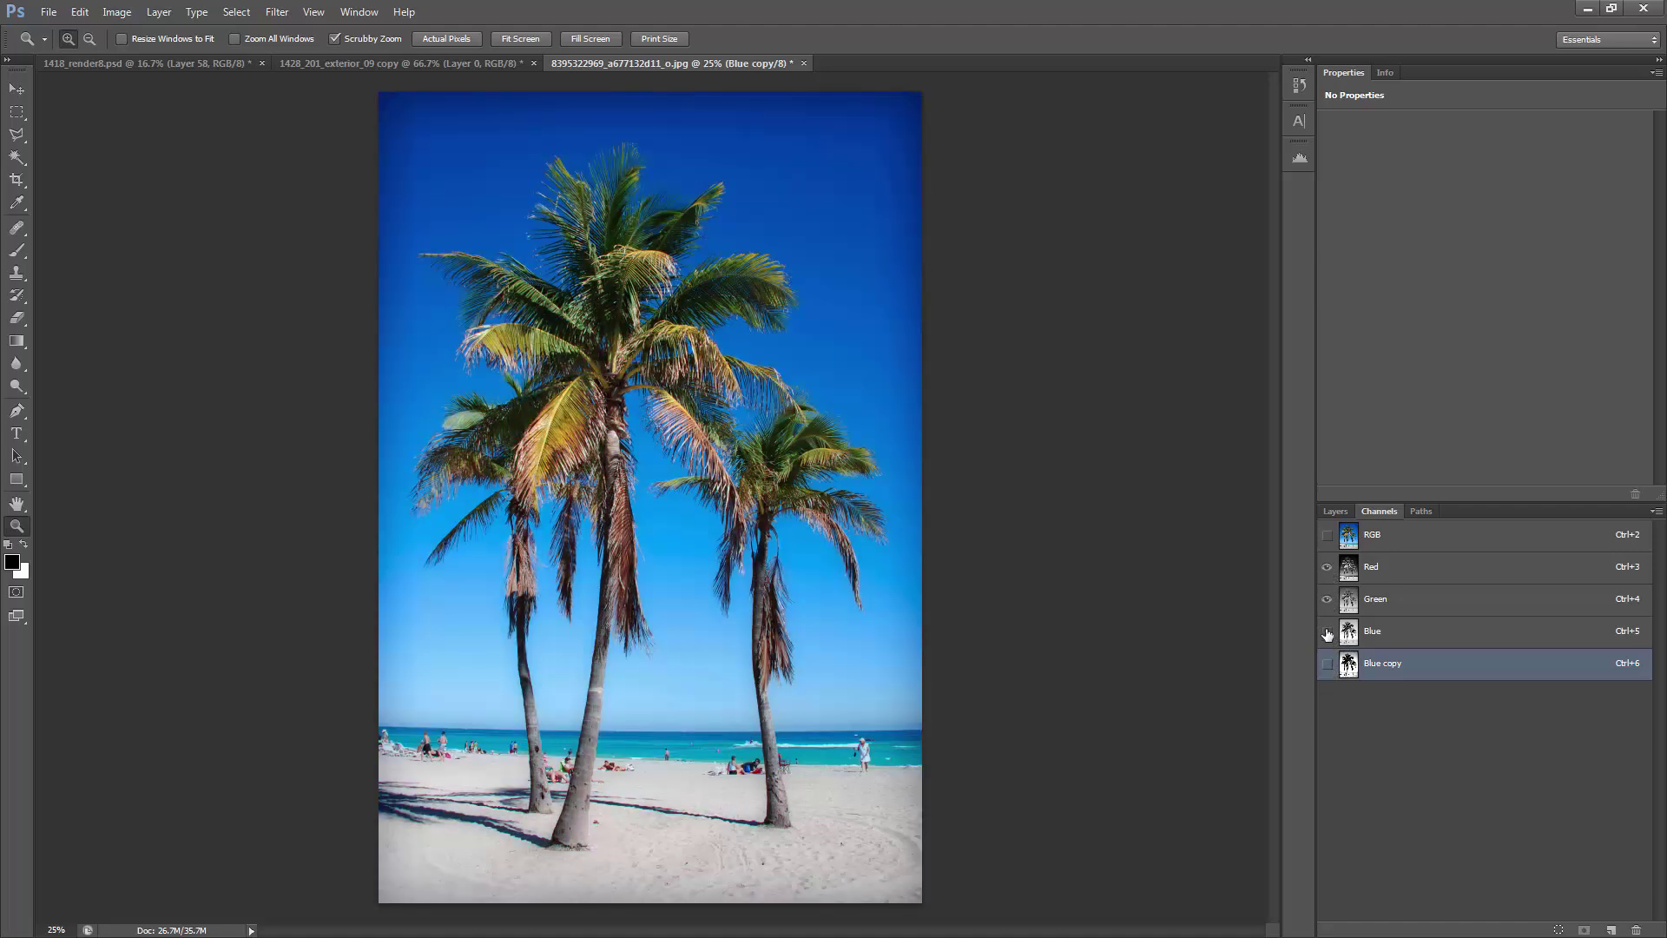
{"action": "left_click", "coordinate": [1327, 631]}
{"action": "left_click", "coordinate": [1328, 599]}
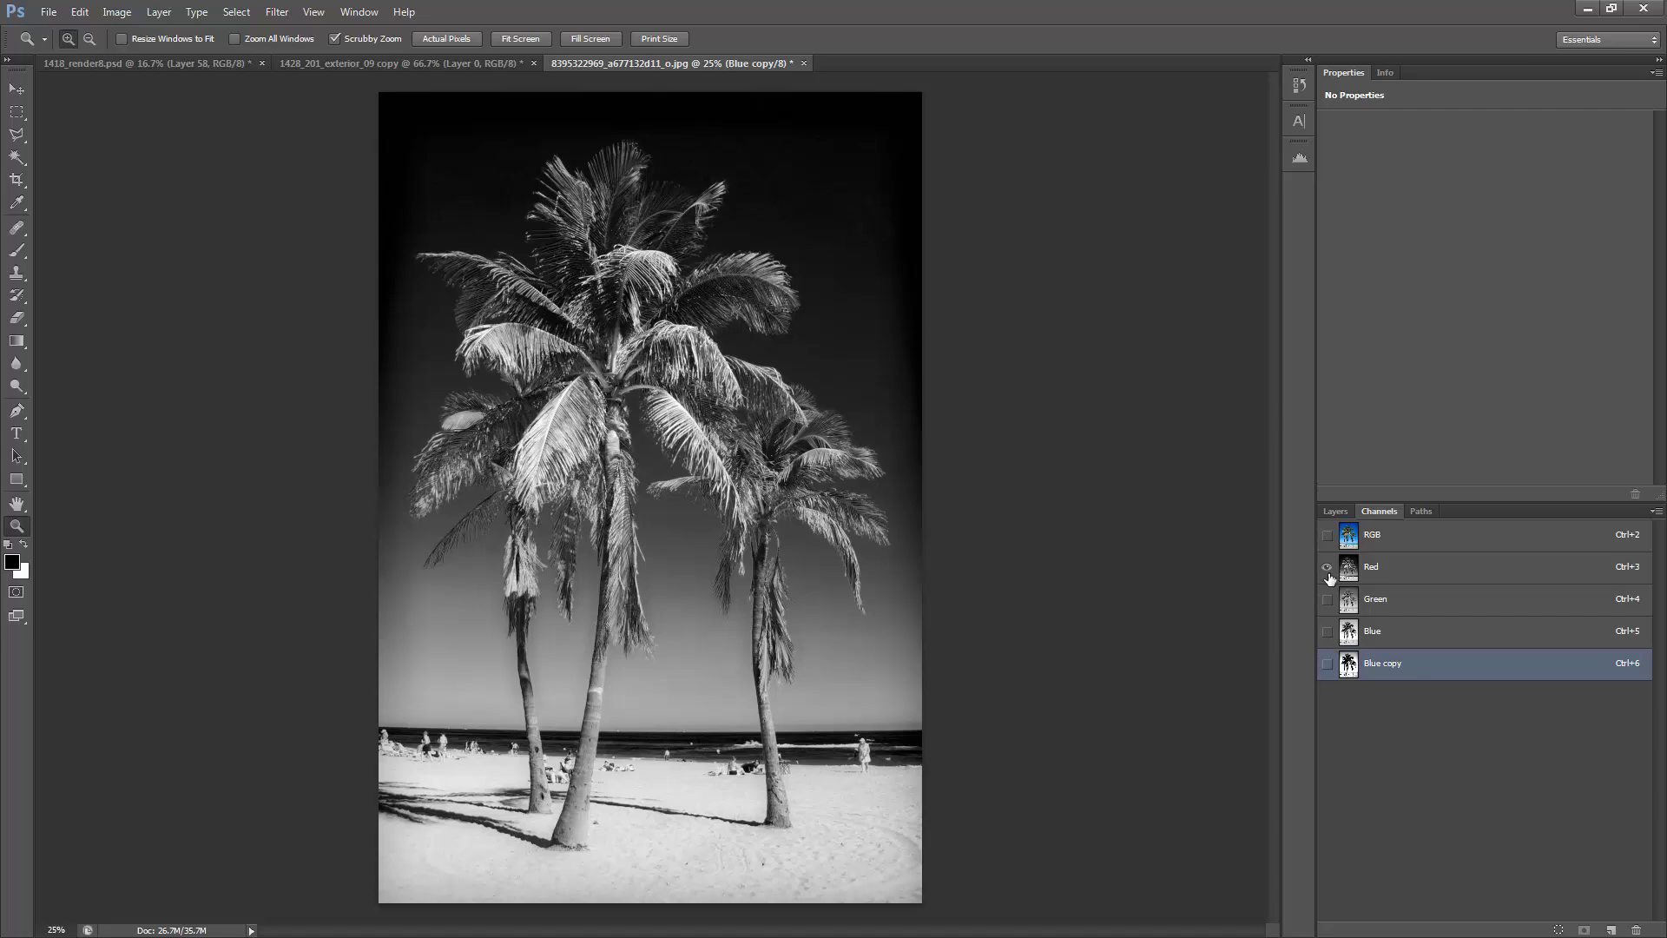
Step: Compare the Green and Blue channels individually, then leave only the Blue copy channel visible
{"action": "left_click", "coordinate": [1327, 599]}
{"action": "left_click", "coordinate": [1327, 566]}
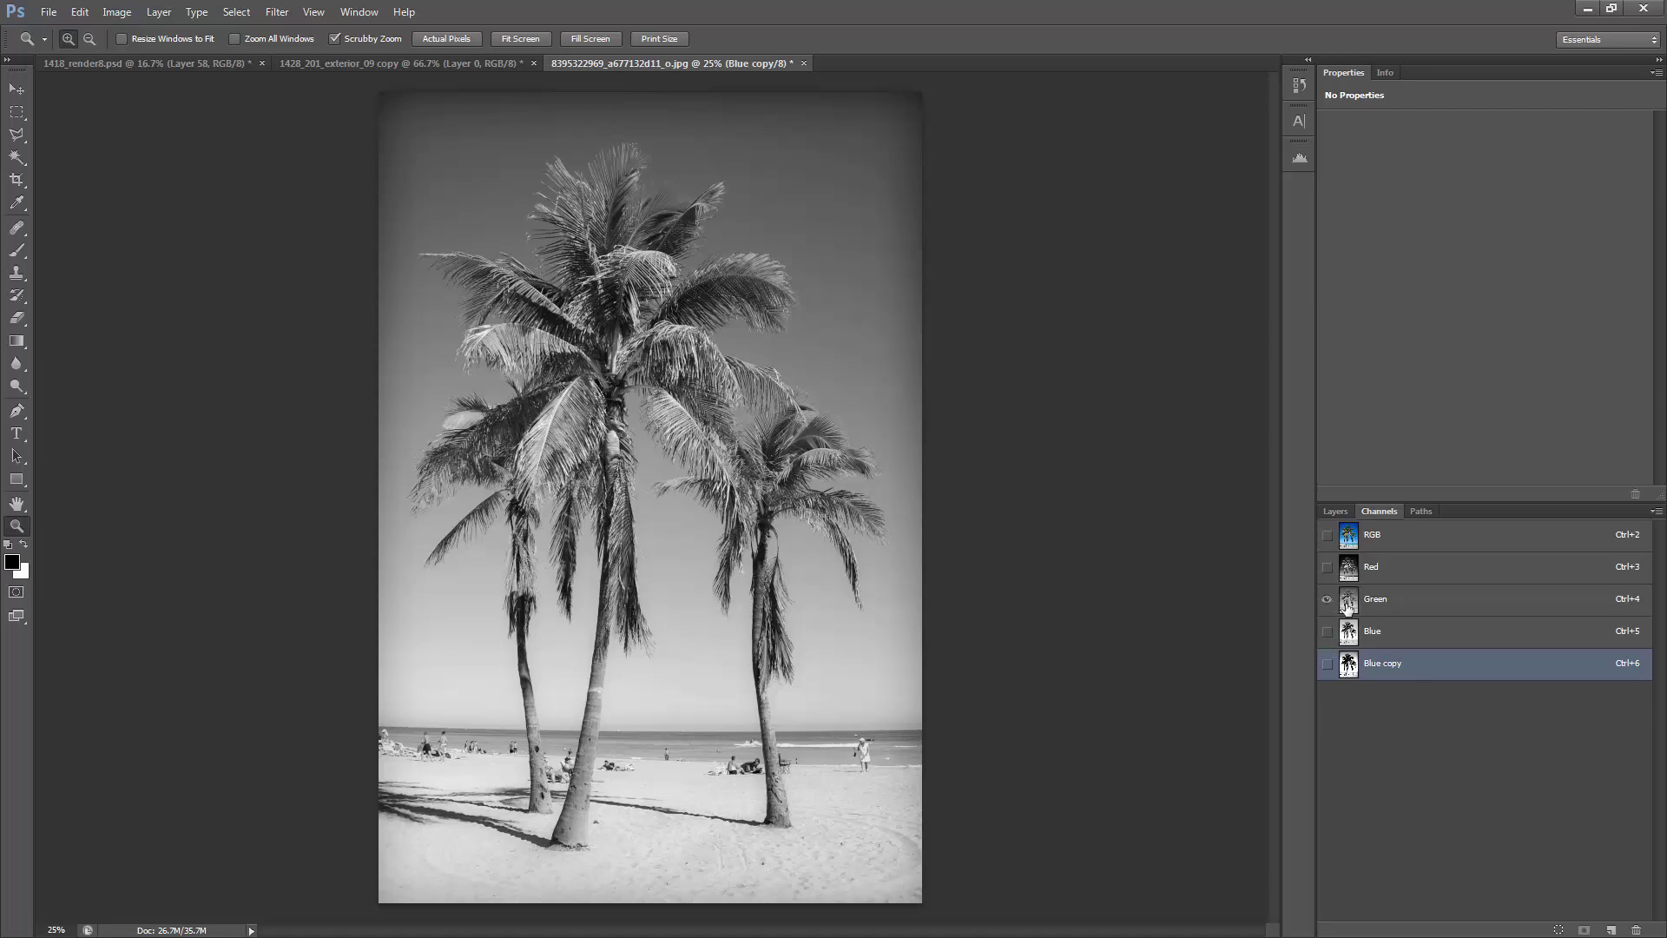
{"action": "left_click", "coordinate": [1327, 631]}
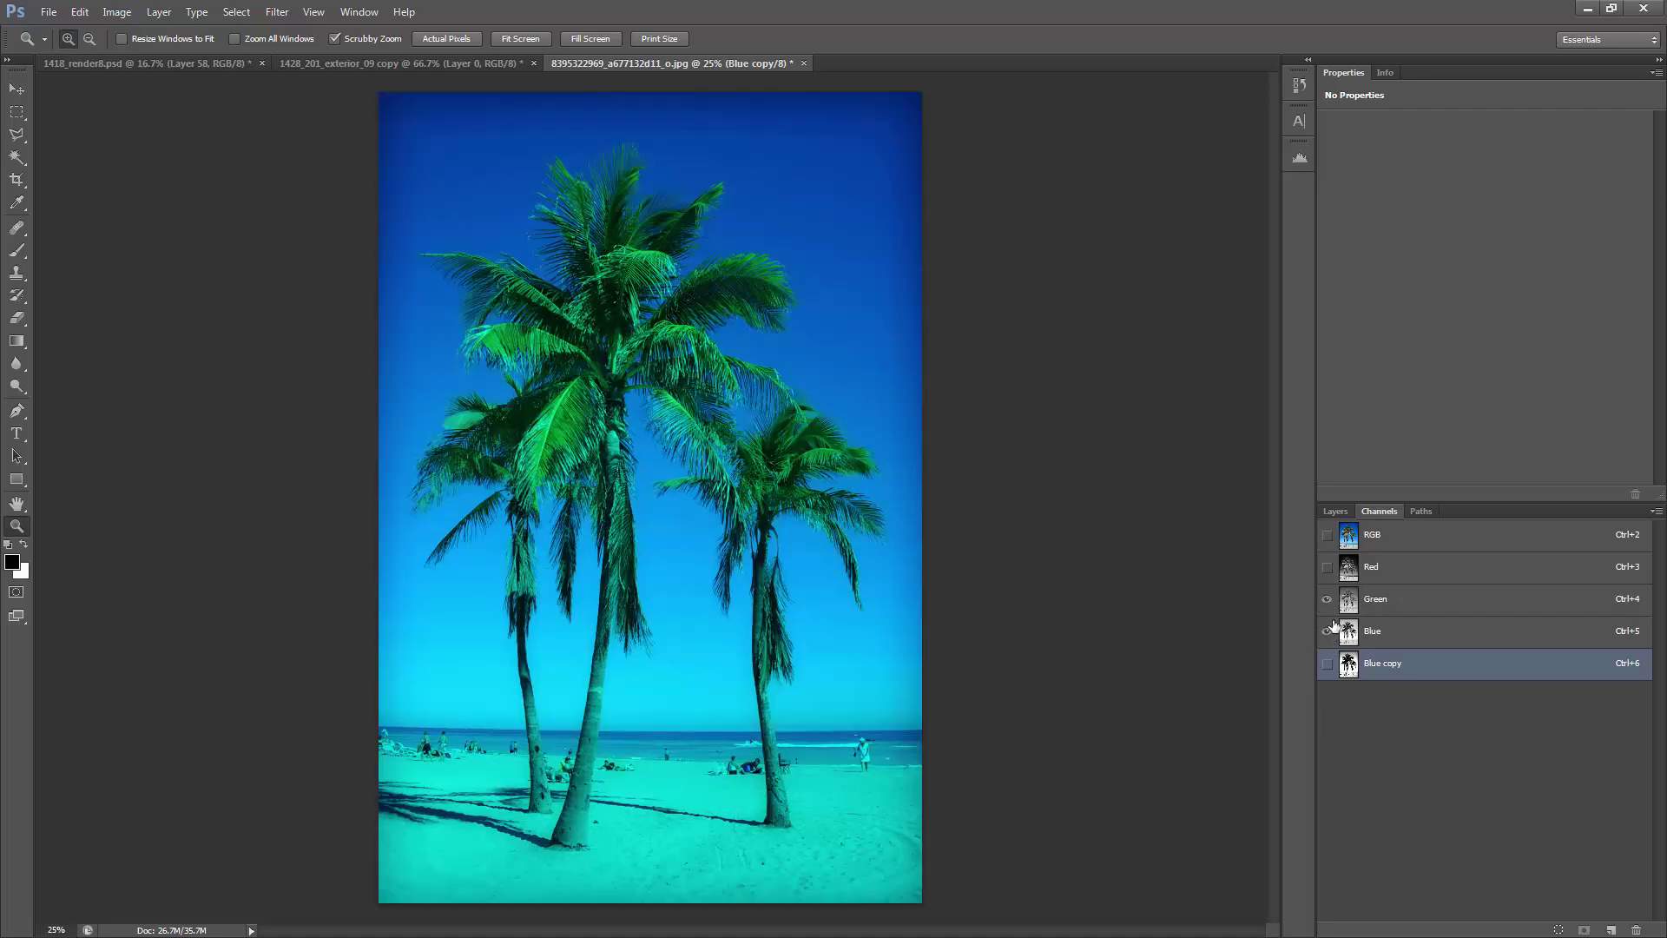
{"action": "left_click", "coordinate": [1327, 599]}
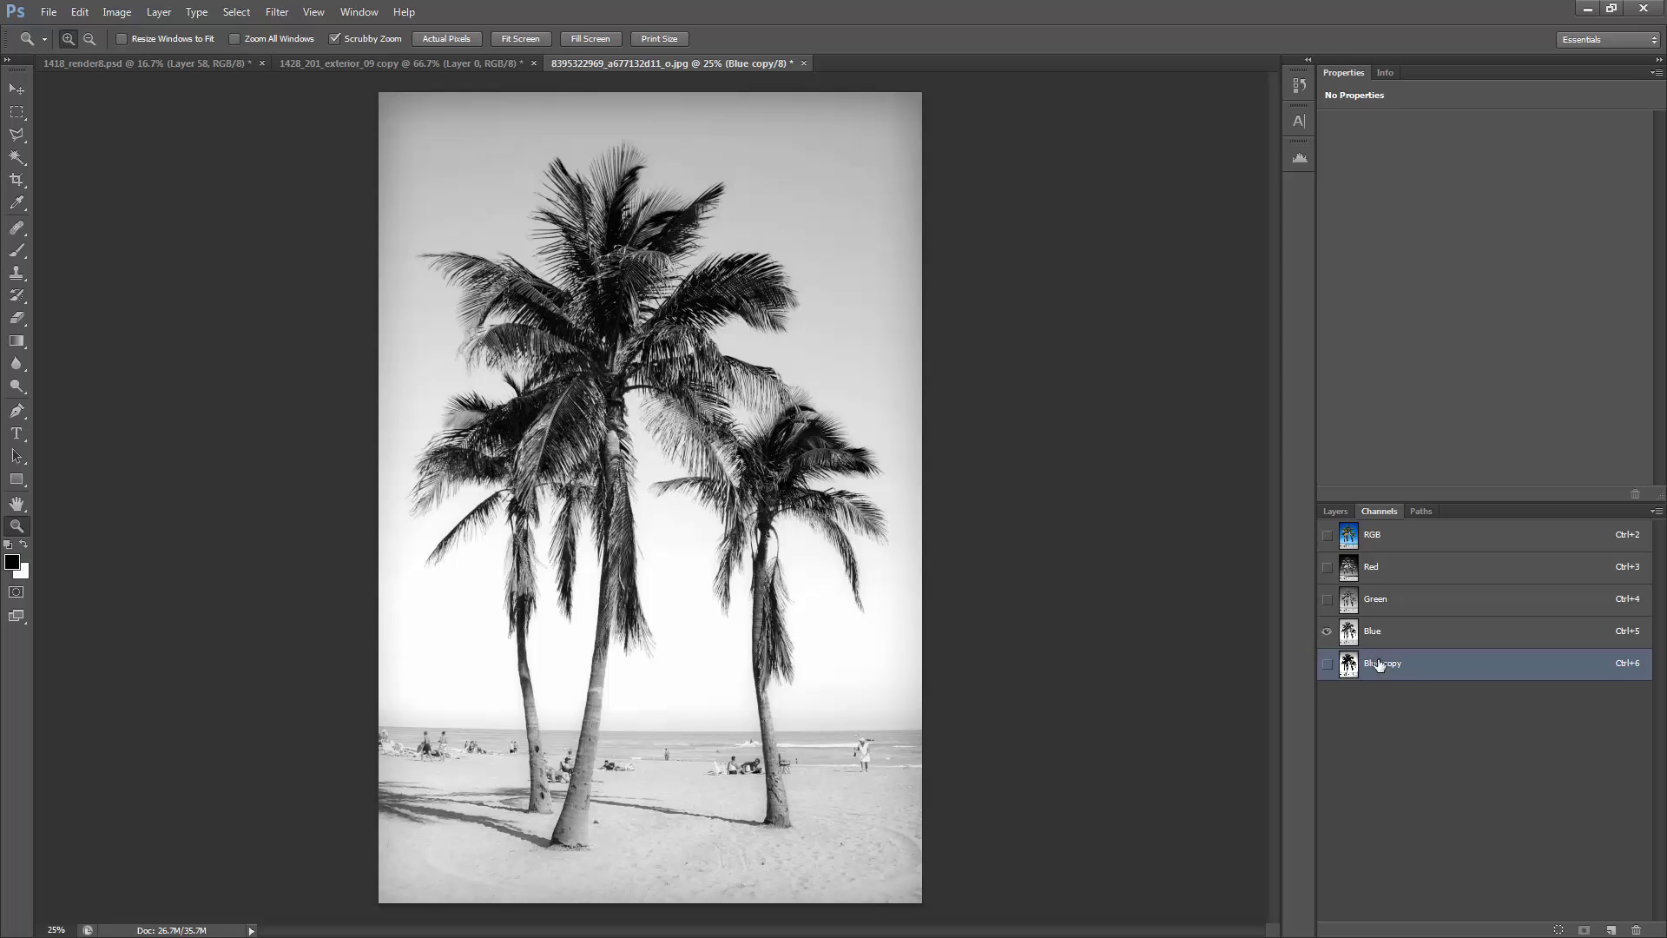
{"action": "left_click", "coordinate": [1326, 664]}
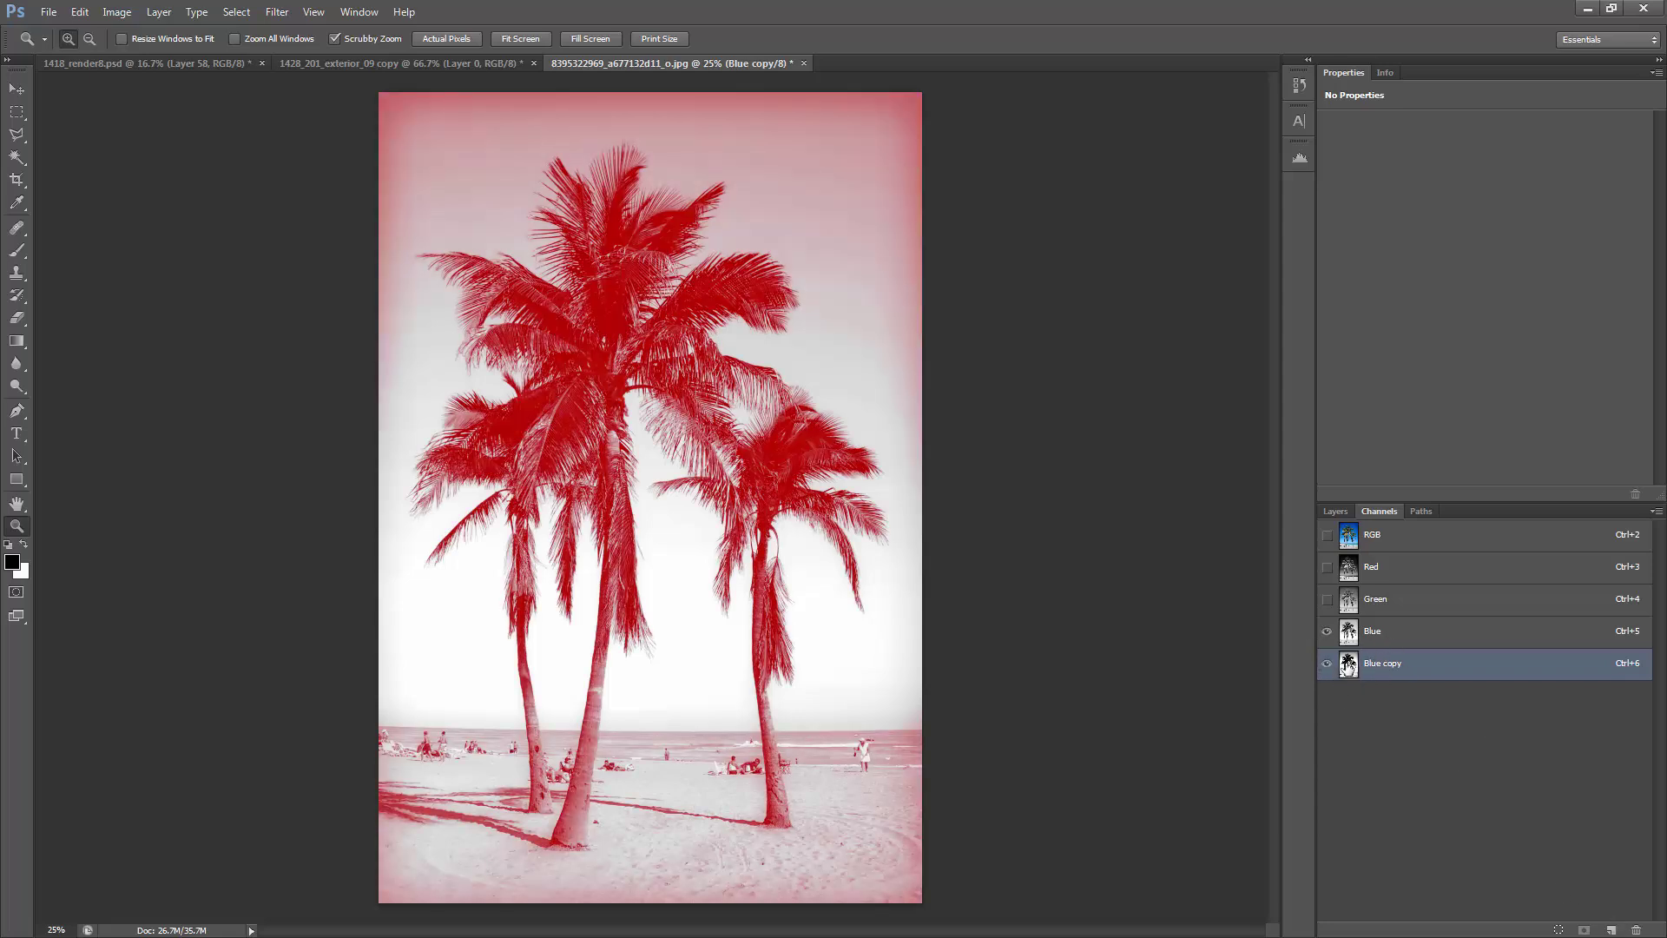
{"action": "left_click", "coordinate": [1327, 632]}
Step: Select the bright sky and sand around the palms in the Blue copy channel with the Magic Wand, adding the darker sky tones
{"action": "key", "text": "w"}
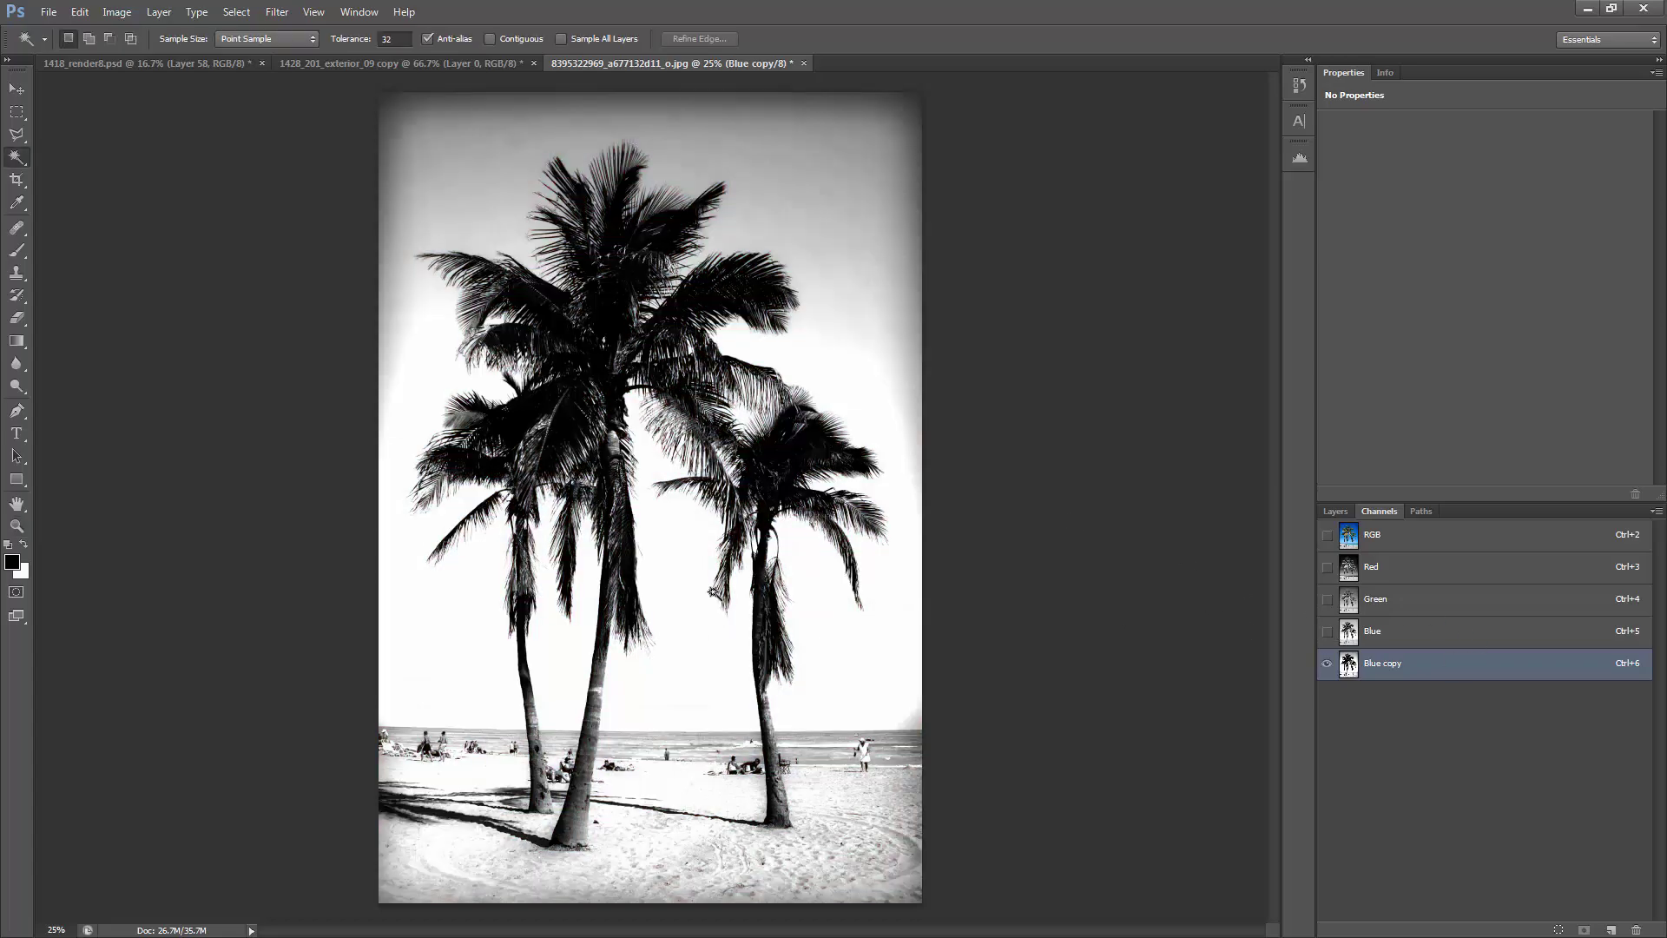
{"action": "left_click", "coordinate": [690, 556]}
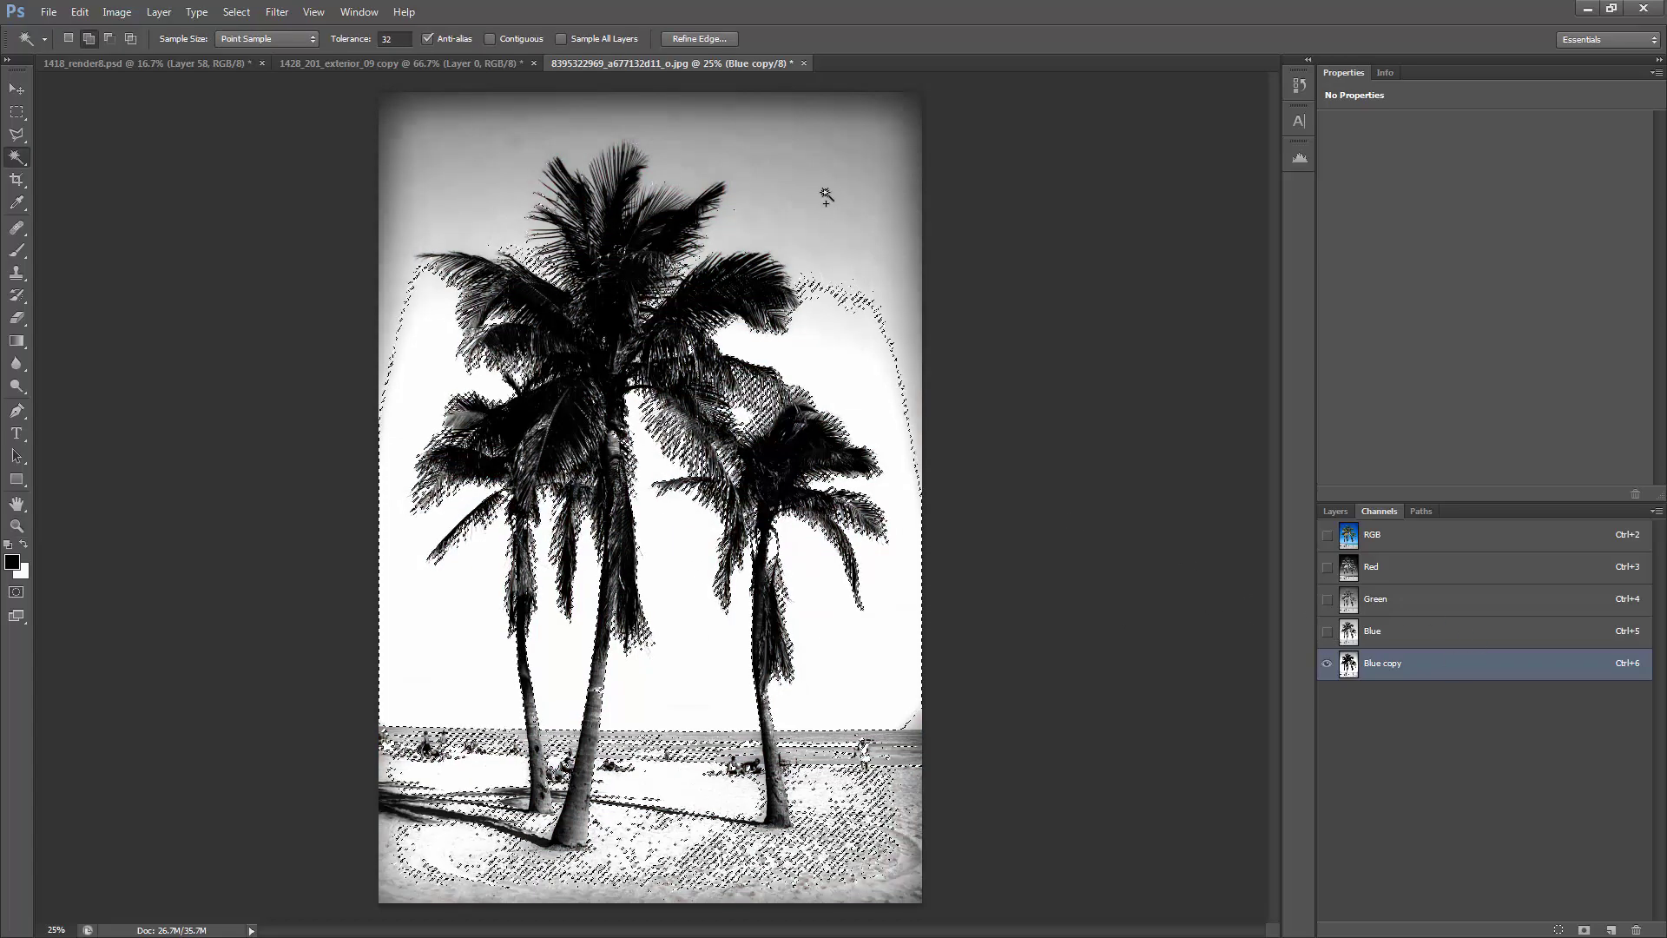
{"action": "left_click", "coordinate": [798, 191]}
{"action": "left_click", "coordinate": [714, 130]}
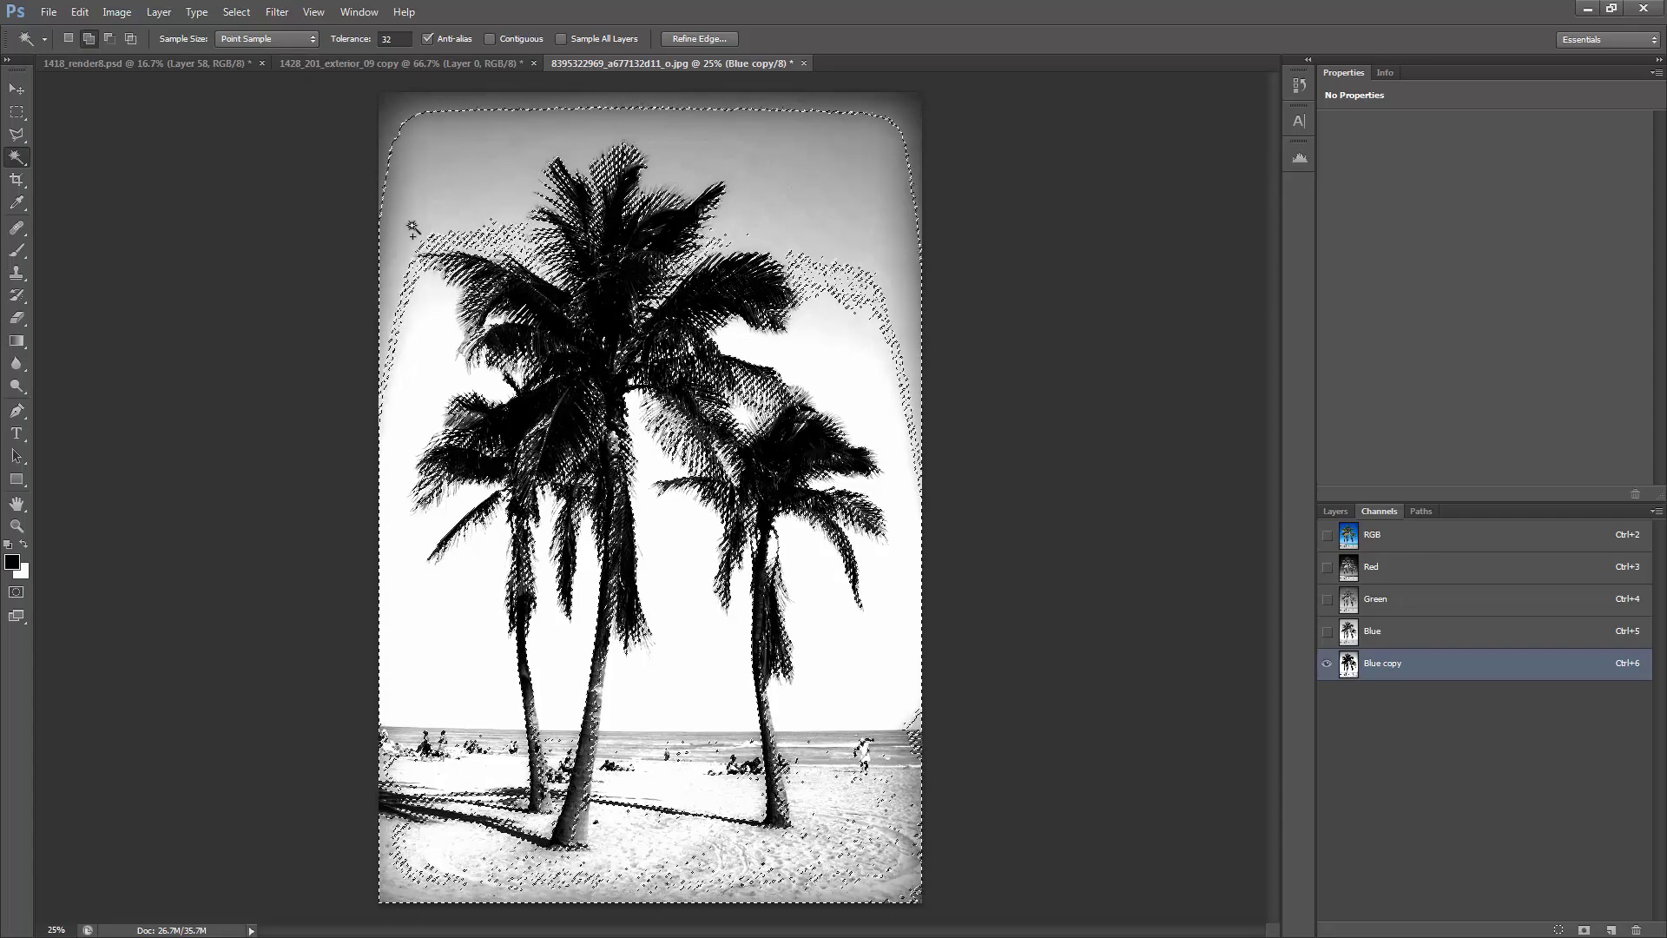
{"action": "left_click", "coordinate": [405, 311]}
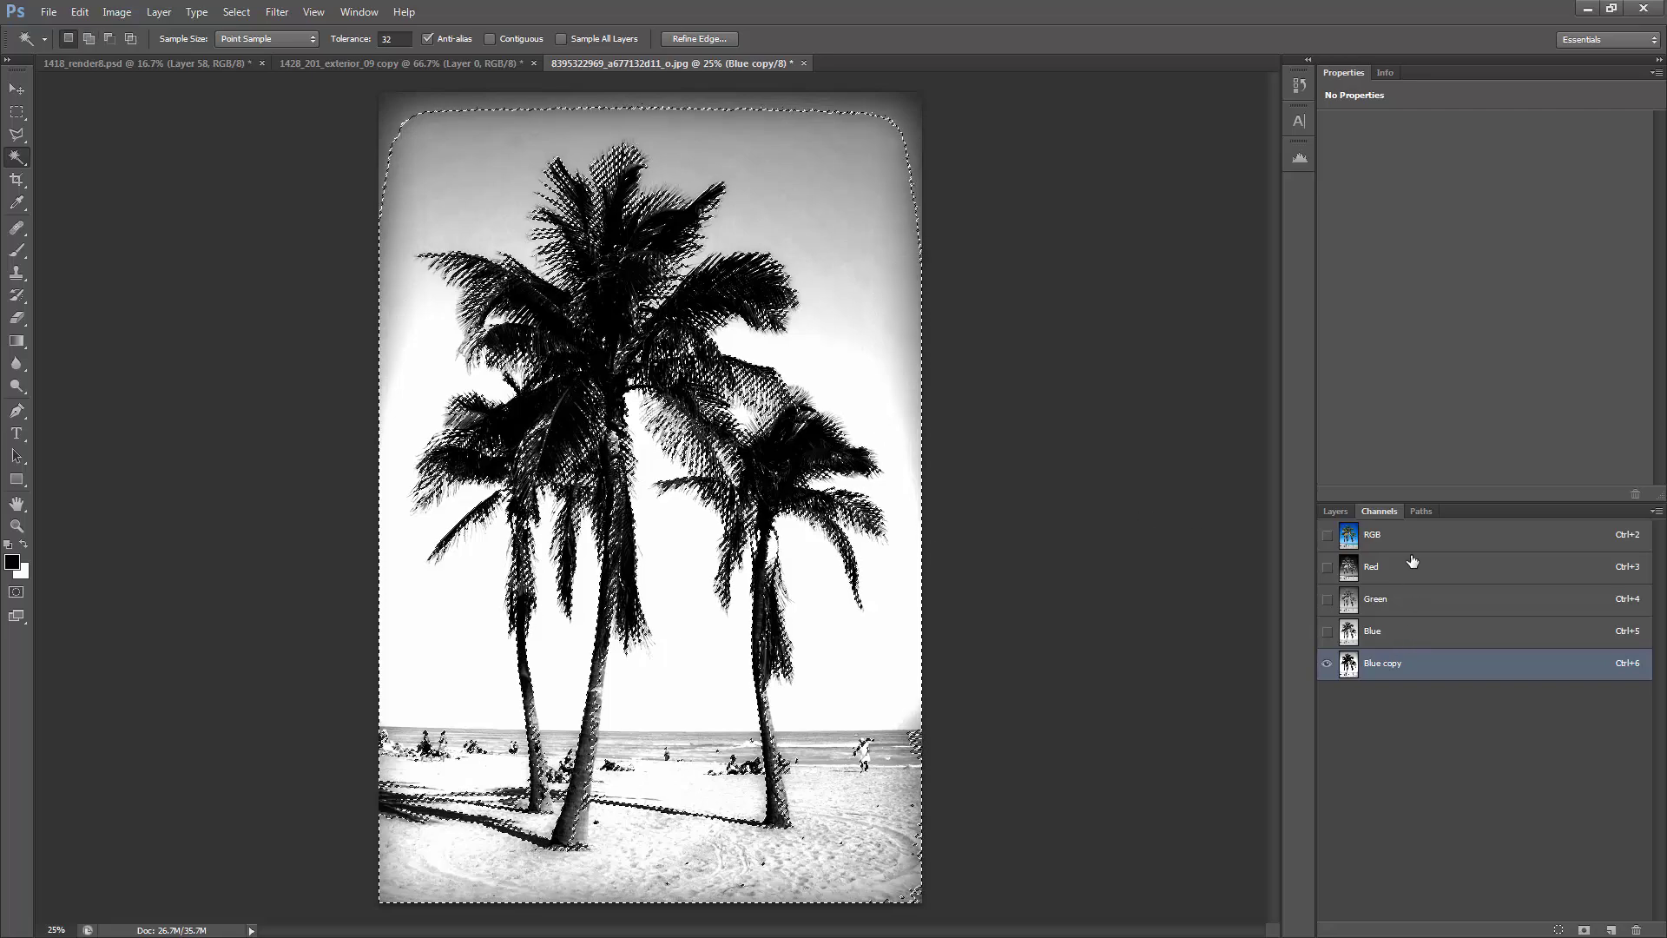
Step: Add a layer mask to the Background layer from the selection and invert it to isolate the palms
{"action": "left_click", "coordinate": [1333, 512]}
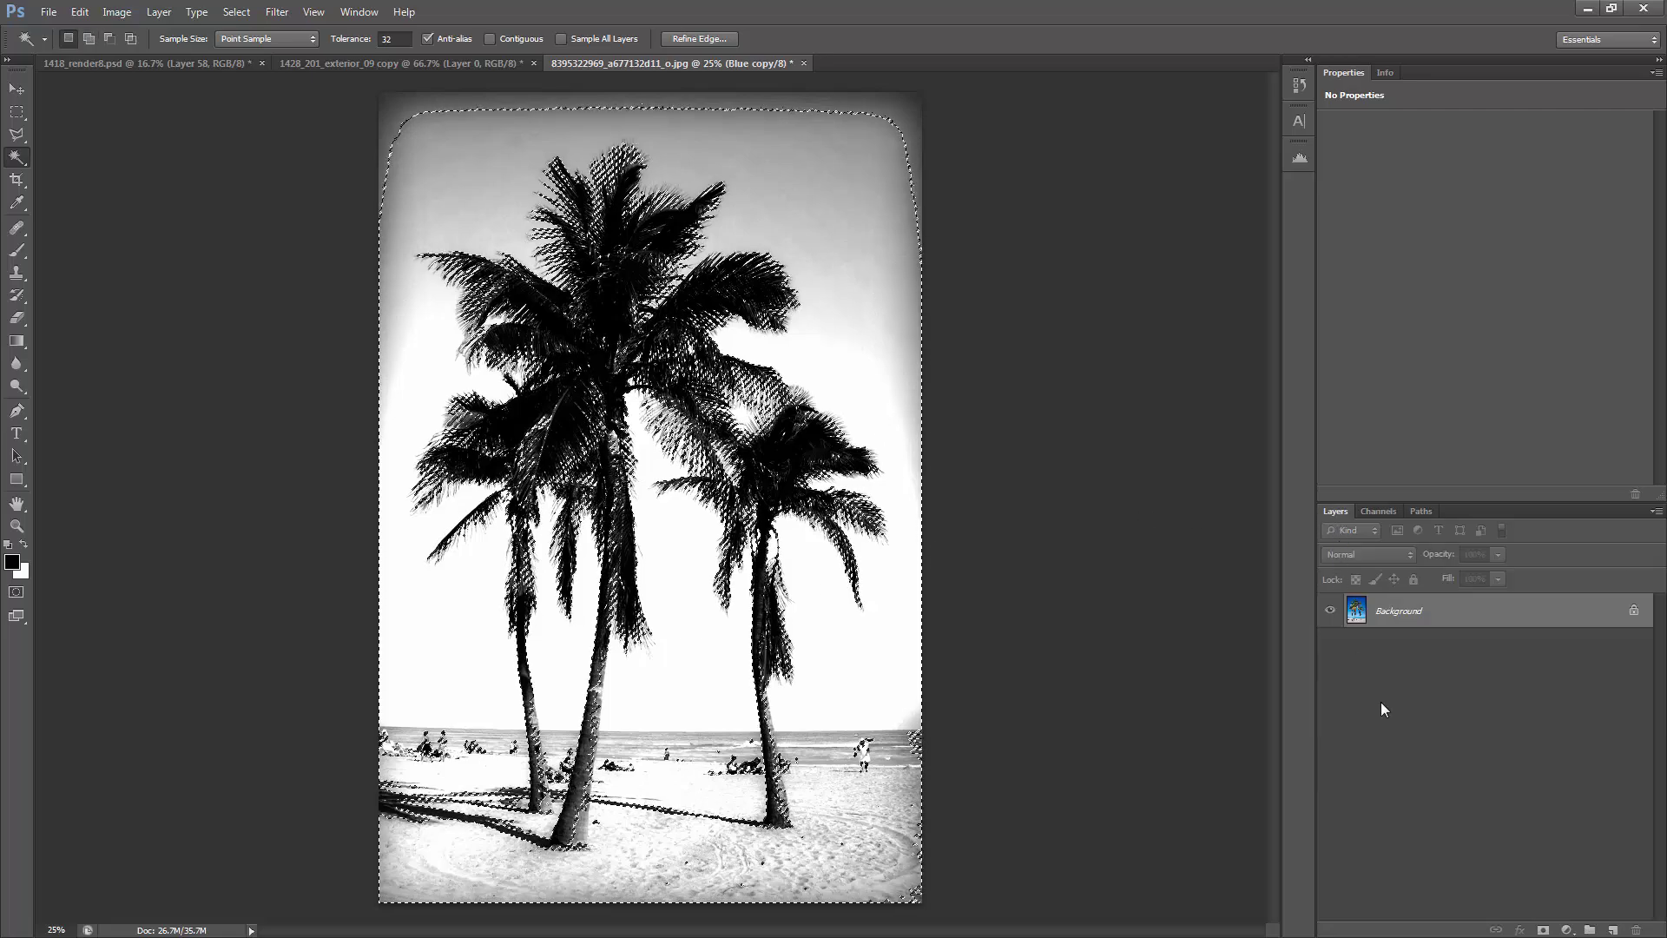
{"action": "left_click", "coordinate": [1550, 930]}
{"action": "key", "text": "ctrl+i"}
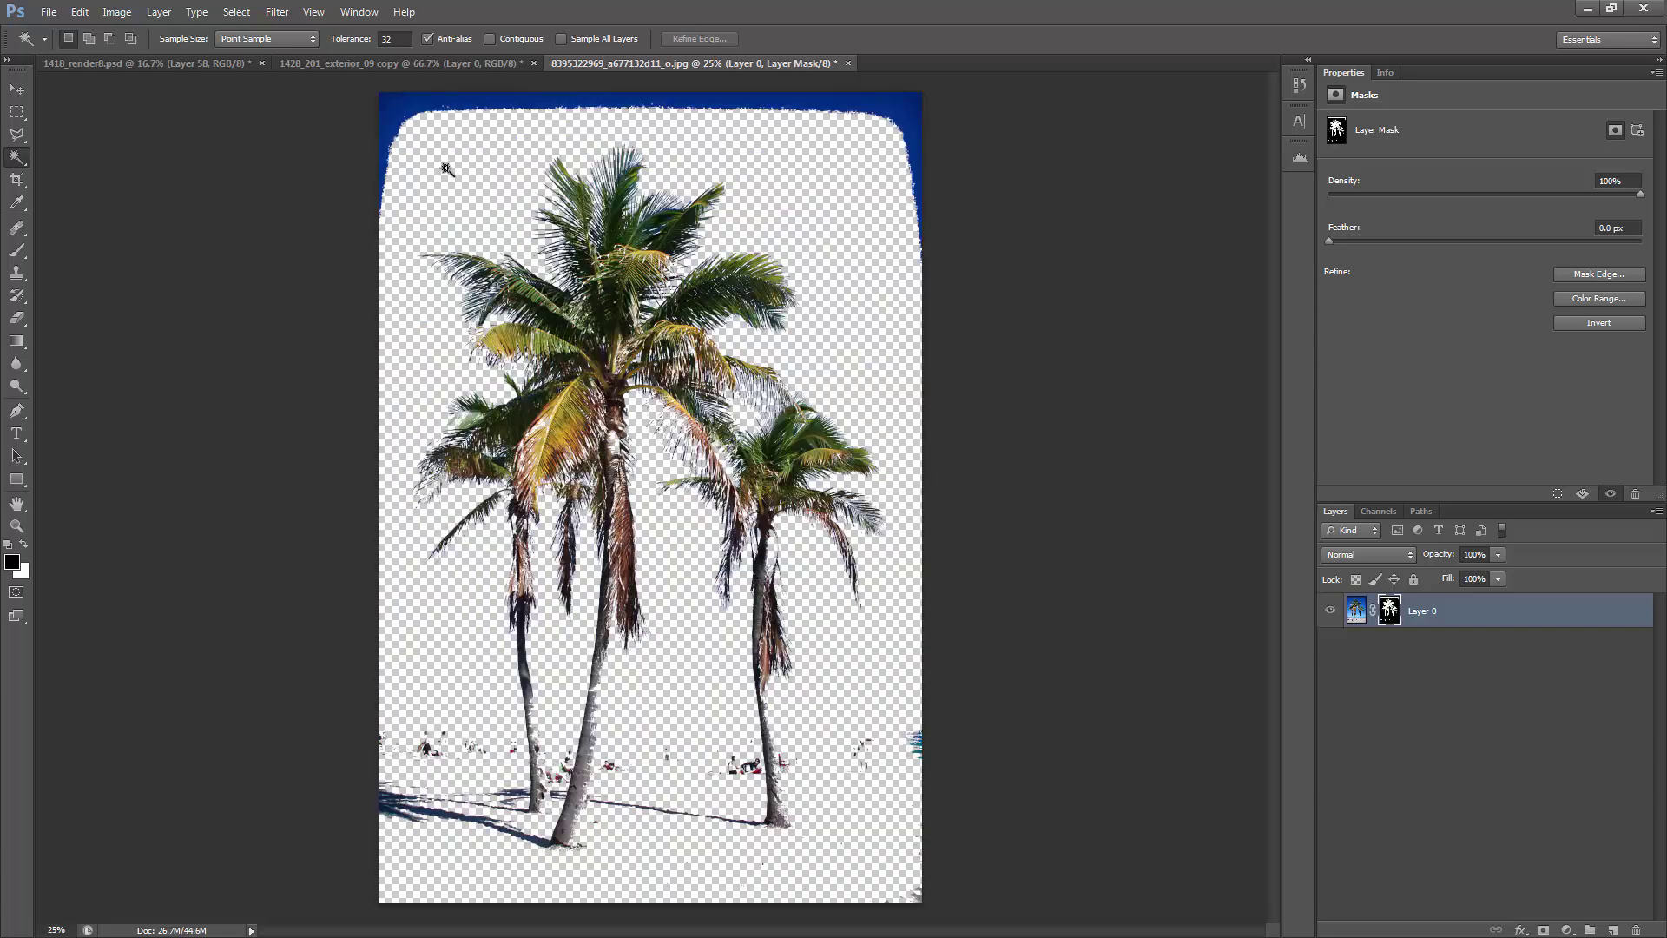
Step: Mask out the leftover blue sky border along the upper edge and corners of the photo
{"action": "key", "text": "u"}
{"action": "mouse_move", "coordinate": [375, 86]}
{"action": "left_mouse_down"}
{"action": "mouse_move", "coordinate": [425, 174]}
{"action": "mouse_move", "coordinate": [503, 121]}
{"action": "mouse_move", "coordinate": [1020, 140]}
{"action": "left_mouse_up"}
{"action": "left_click_drag", "start_coordinate": [971, 328], "coordinate": [883, 74]}
Step: Choose a small brush preset and paint white on the layer mask to restore the missing edges of the central palm's trunk
{"action": "key", "text": "z"}
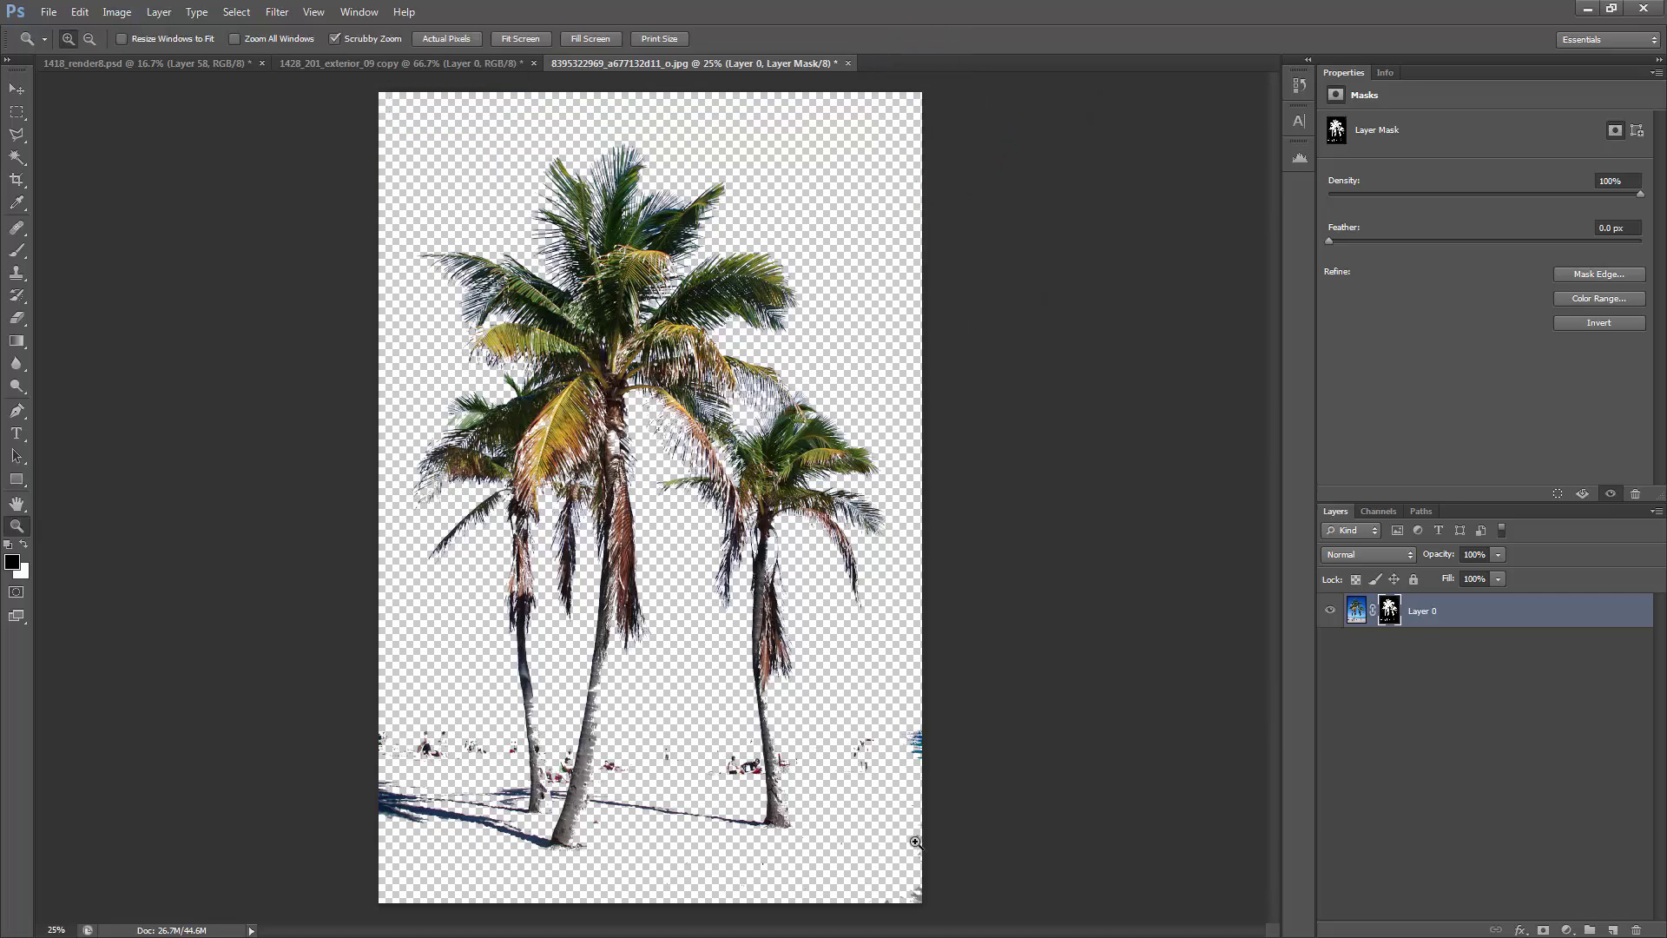
{"action": "left_click", "coordinate": [918, 842]}
{"action": "key", "text": "b"}
{"action": "key", "text": "F5"}
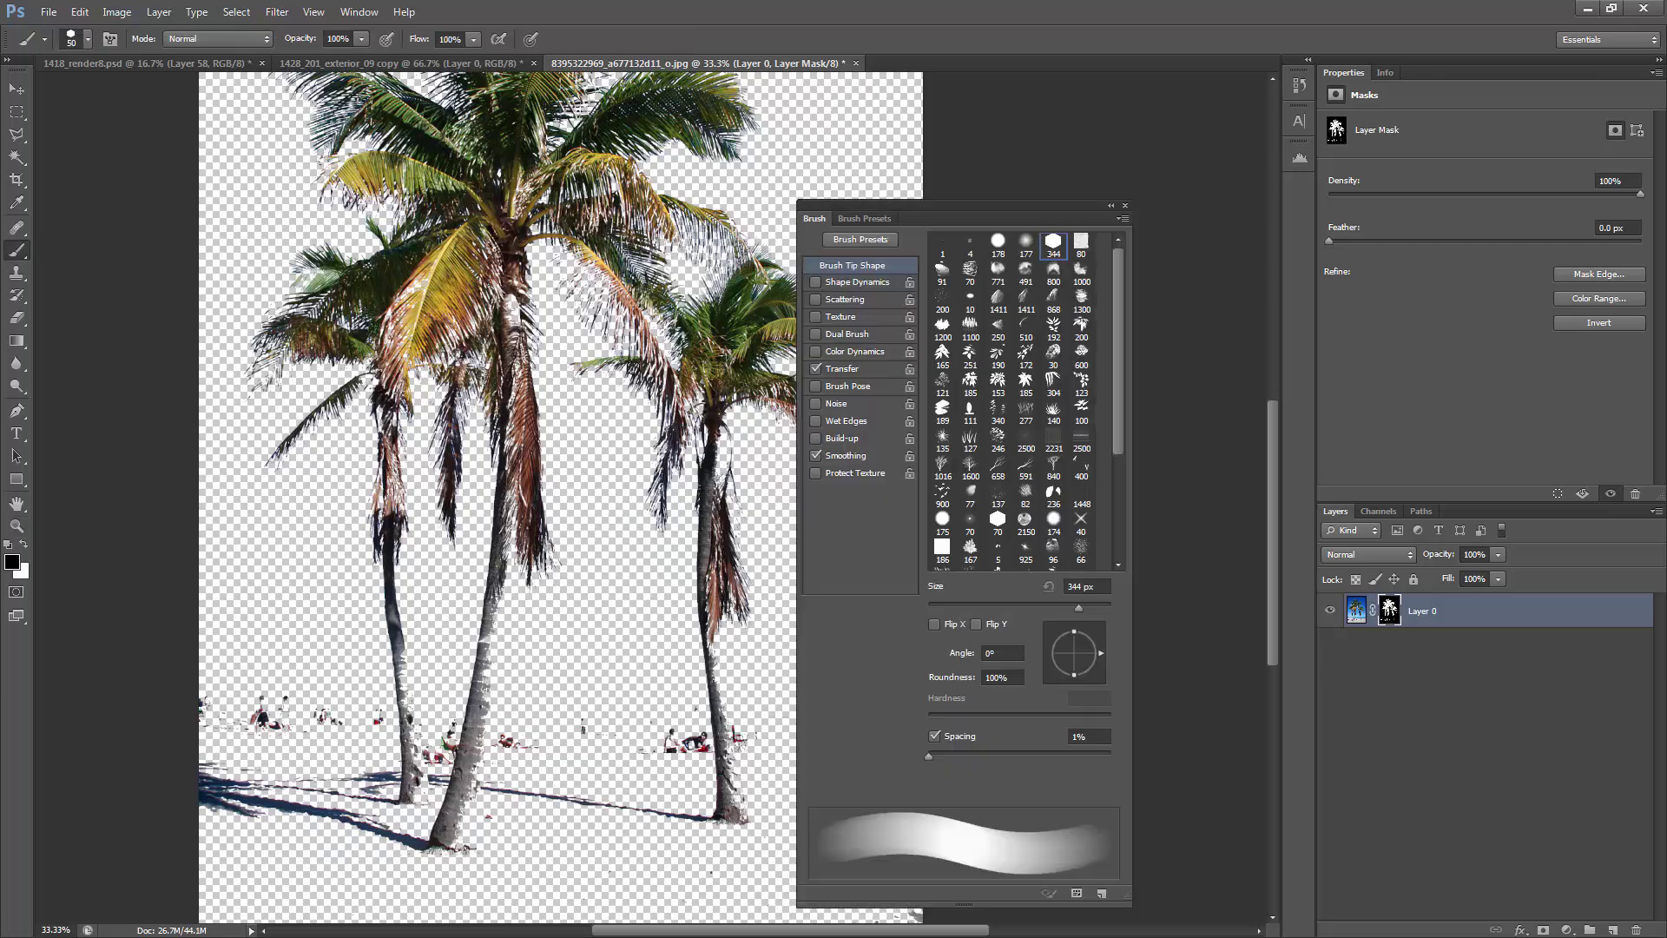
{"action": "left_click", "coordinate": [873, 237]}
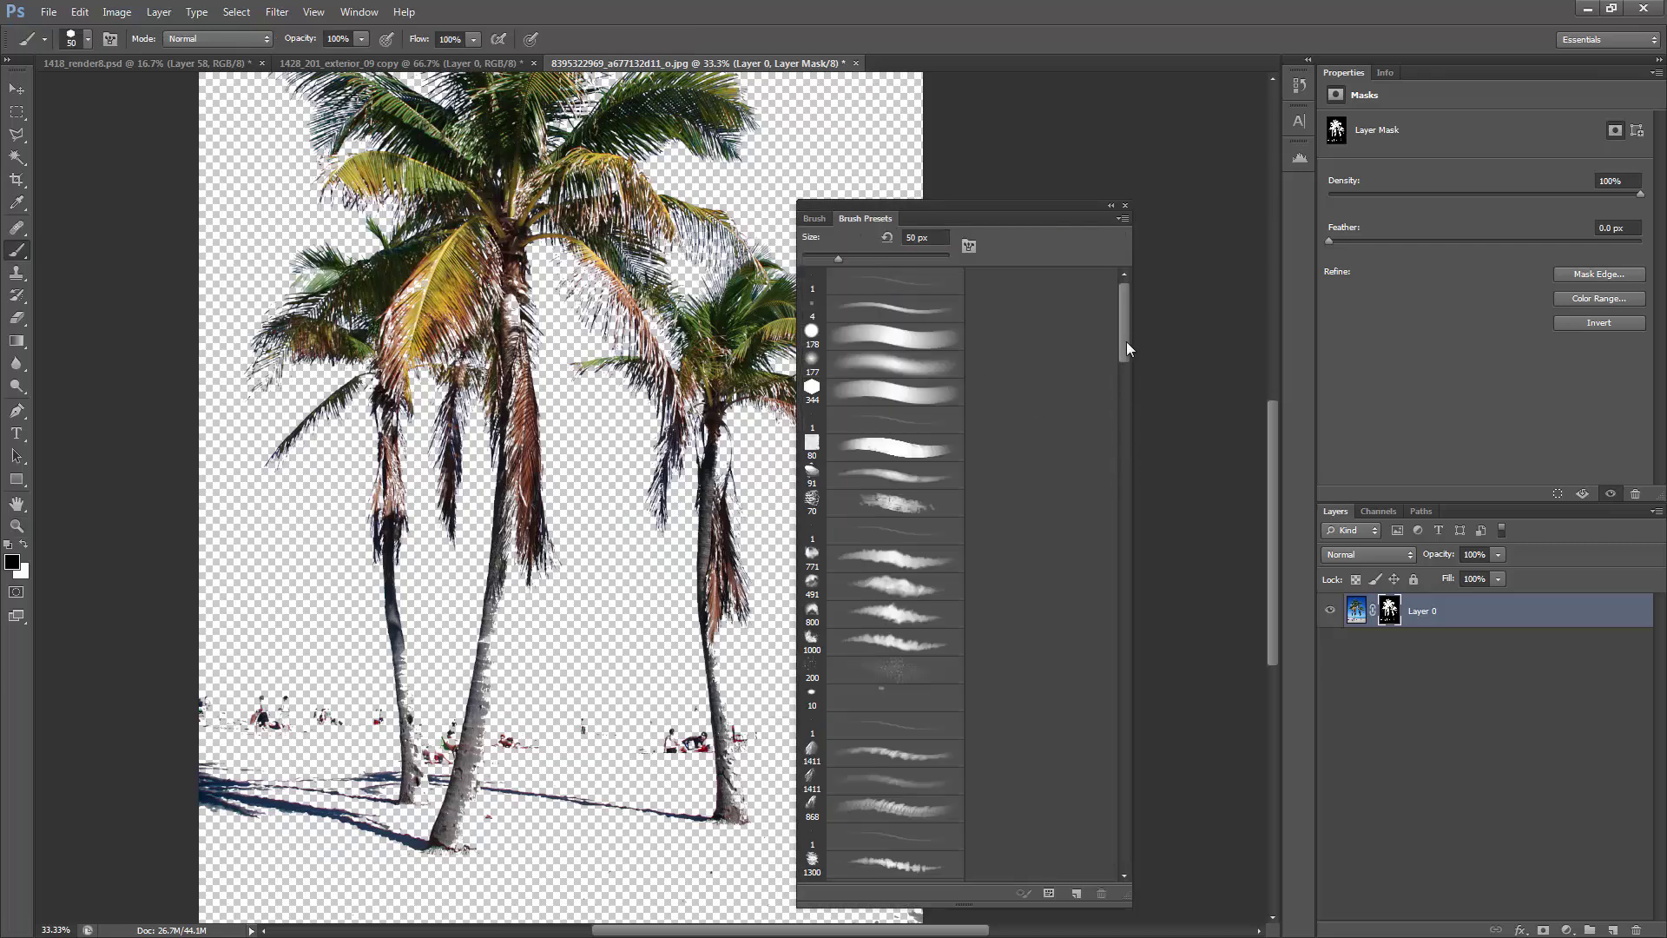
{"action": "left_click_drag", "start_coordinate": [1125, 342], "coordinate": [1068, 826]}
{"action": "scroll", "coordinate": [1068, 826], "scroll_direction": "down", "scroll_amount": 3}
{"action": "left_click", "coordinate": [895, 645]}
{"action": "key", "text": "F5"}
{"action": "key", "text": "bracketleft"}
{"action": "key", "text": "bracketleft"}
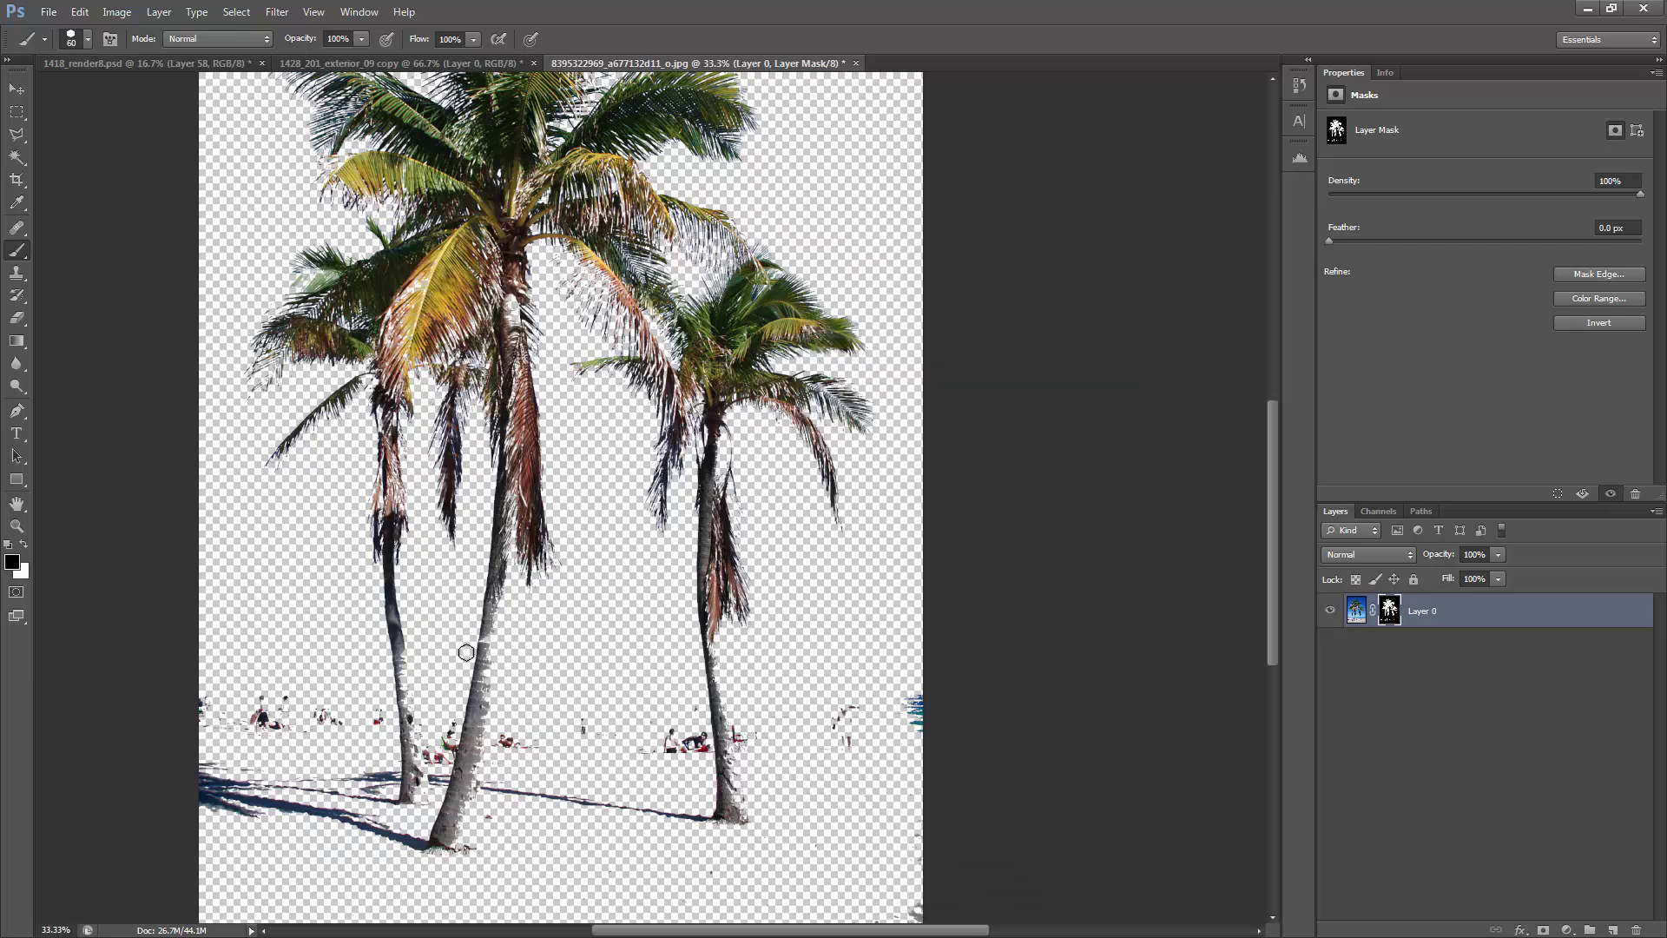
{"action": "key", "text": "x"}
{"action": "left_click_drag", "start_coordinate": [485, 641], "coordinate": [458, 835]}
Step: Try refining the mask's edge with Refine Edge, using a radius of 0.7 px, smoothing of 31 and some feathering
{"action": "key", "text": "w"}
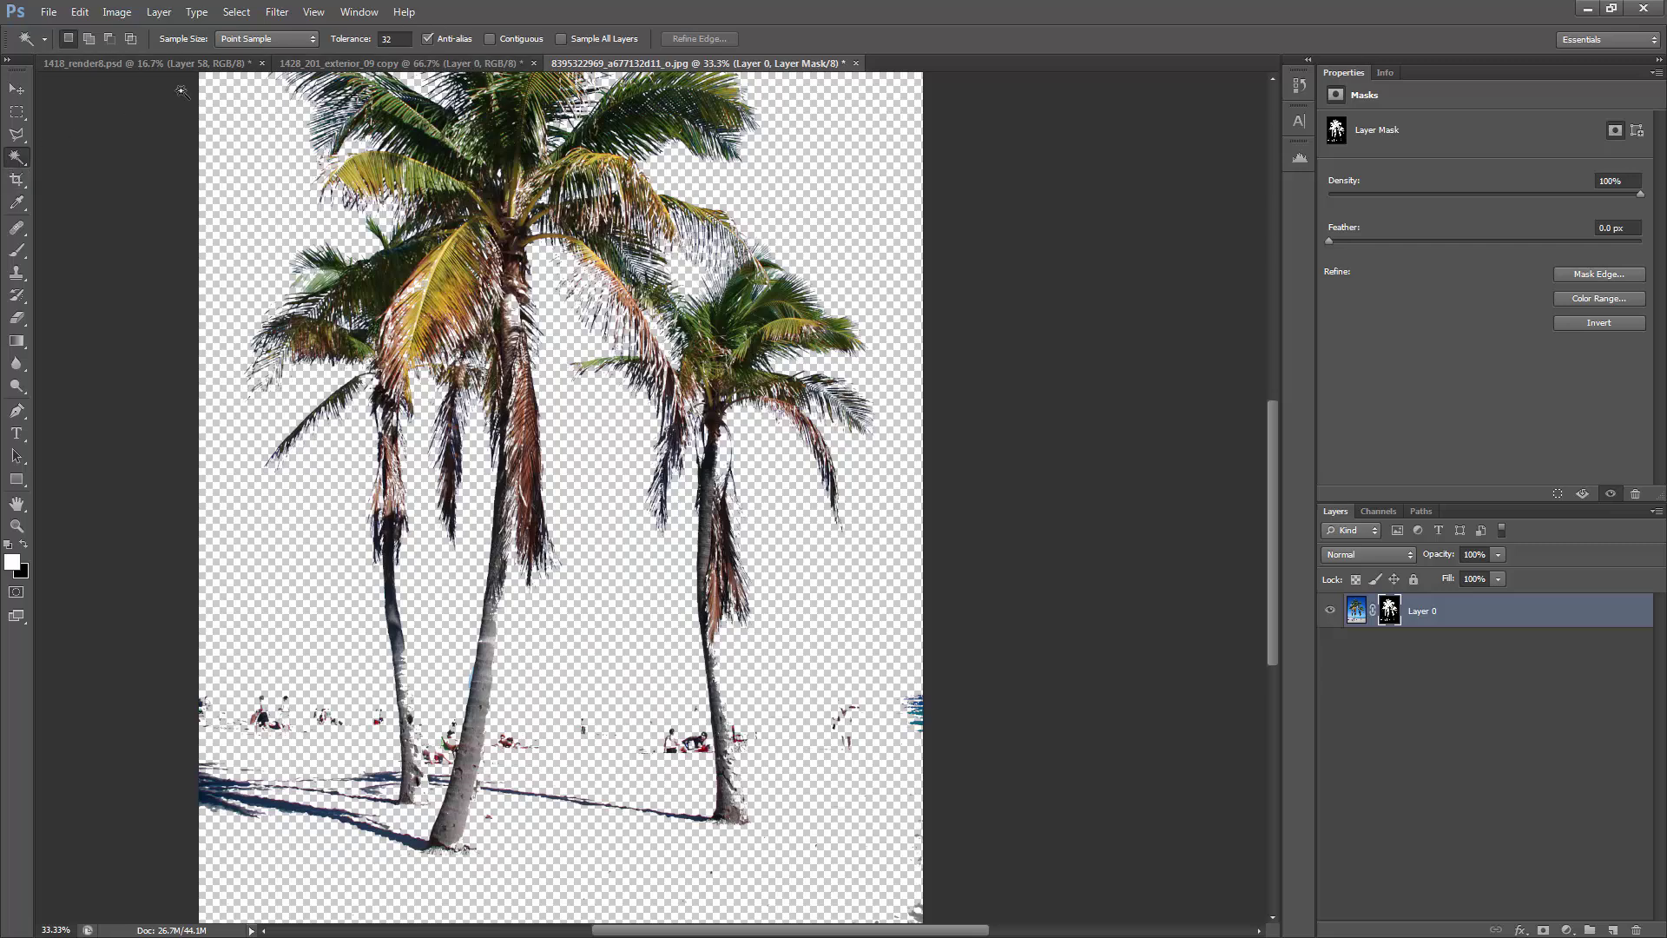
{"action": "left_click", "coordinate": [1390, 613], "text": "ctrl"}
{"action": "left_click", "coordinate": [685, 40]}
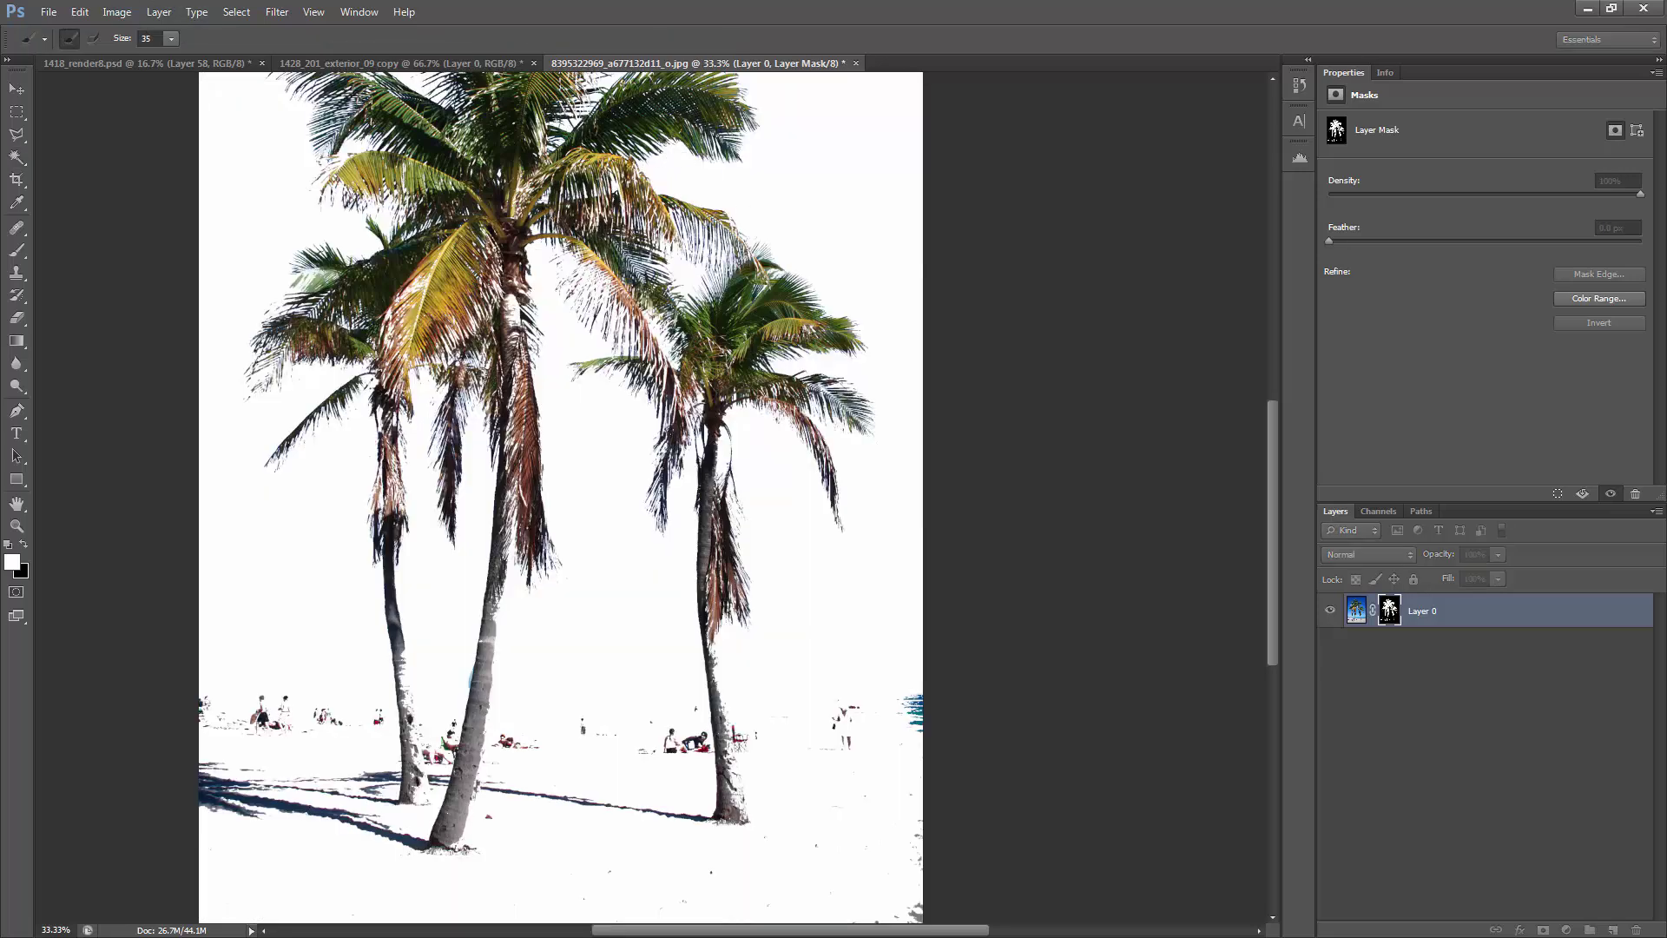
{"action": "key", "text": "ctrl+alt+r"}
{"action": "left_click_drag", "start_coordinate": [439, 184], "coordinate": [1116, 151]}
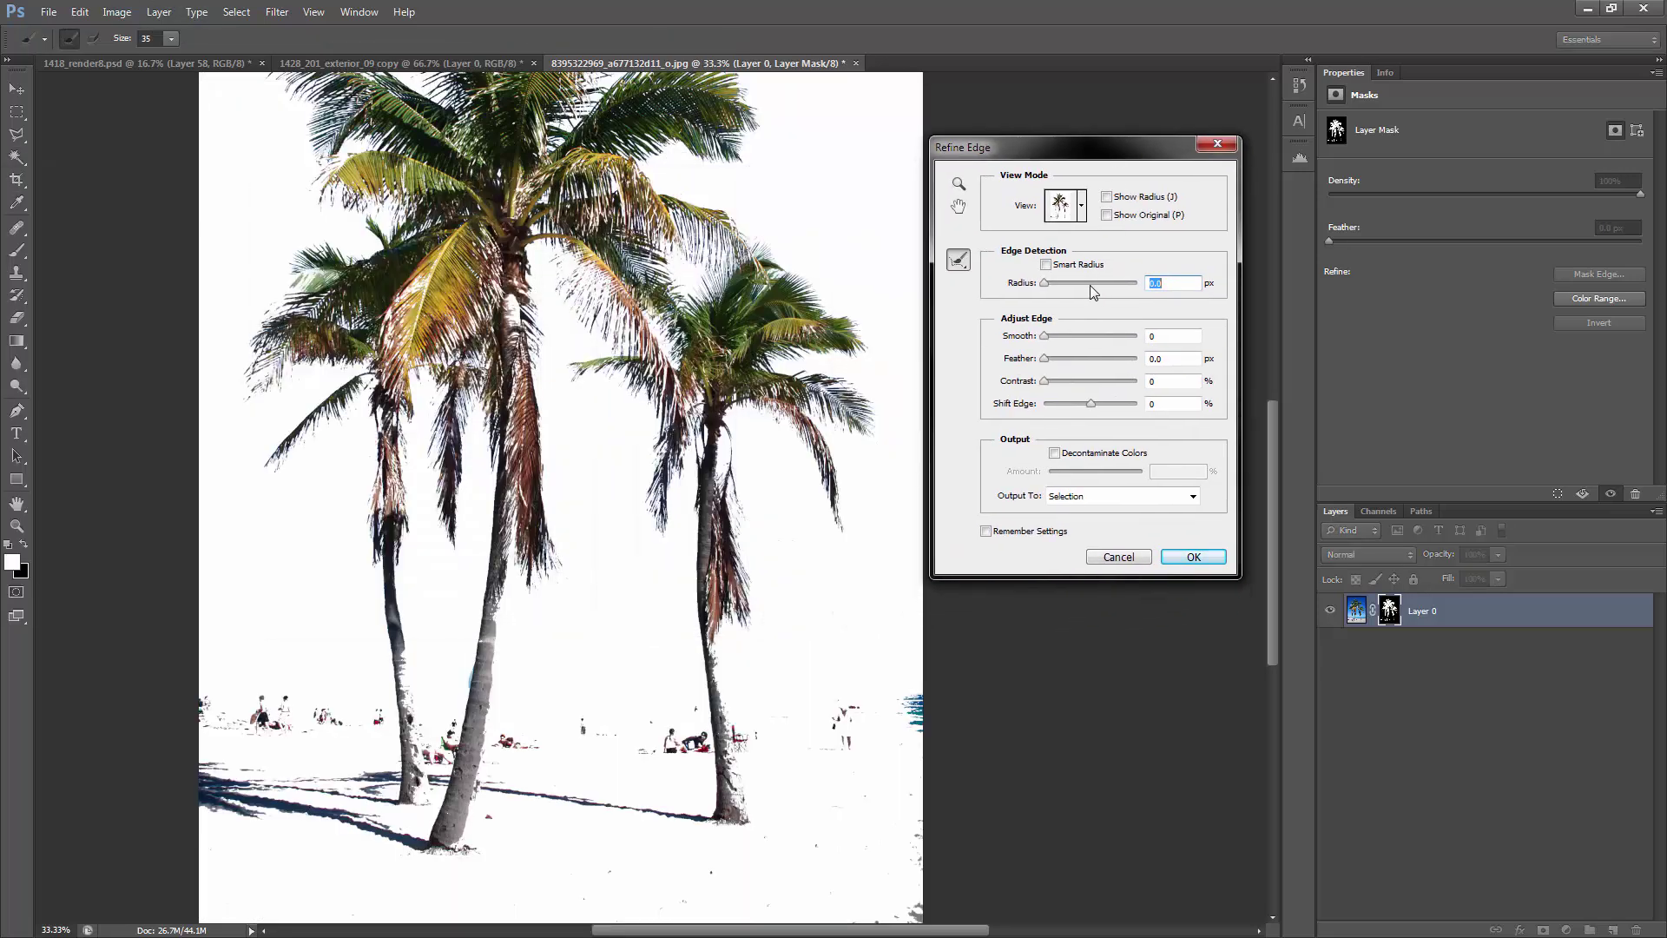
{"action": "left_click_drag", "start_coordinate": [1070, 285], "coordinate": [1074, 333]}
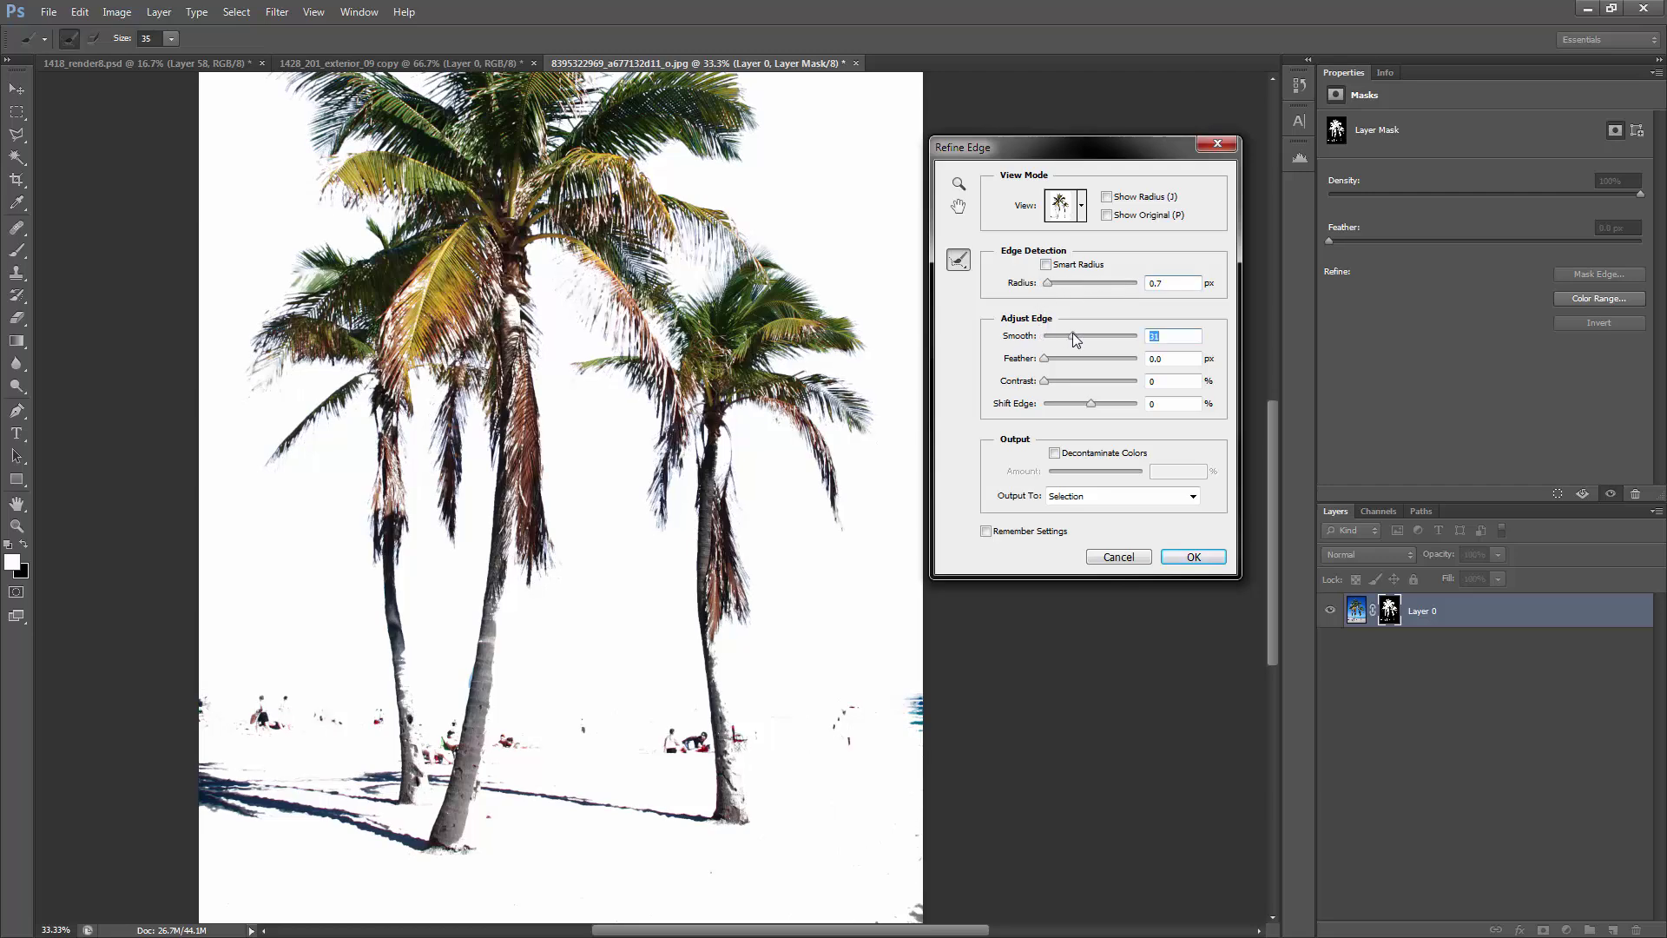
{"action": "left_click", "coordinate": [1071, 356]}
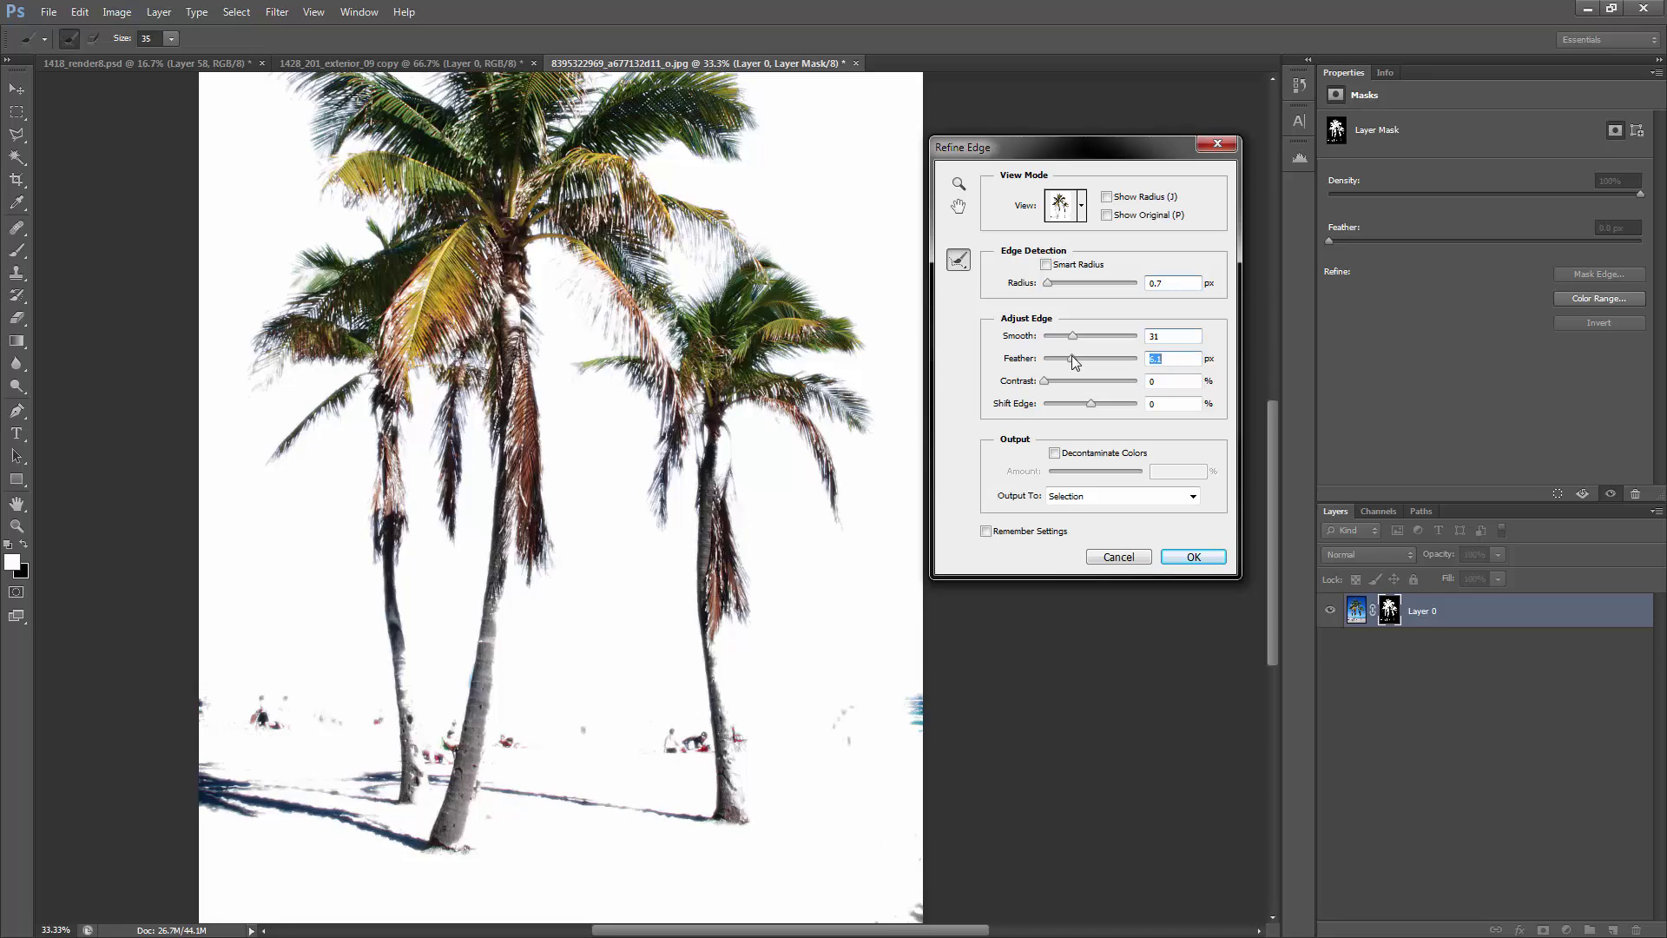
{"action": "left_click", "coordinate": [1119, 557]}
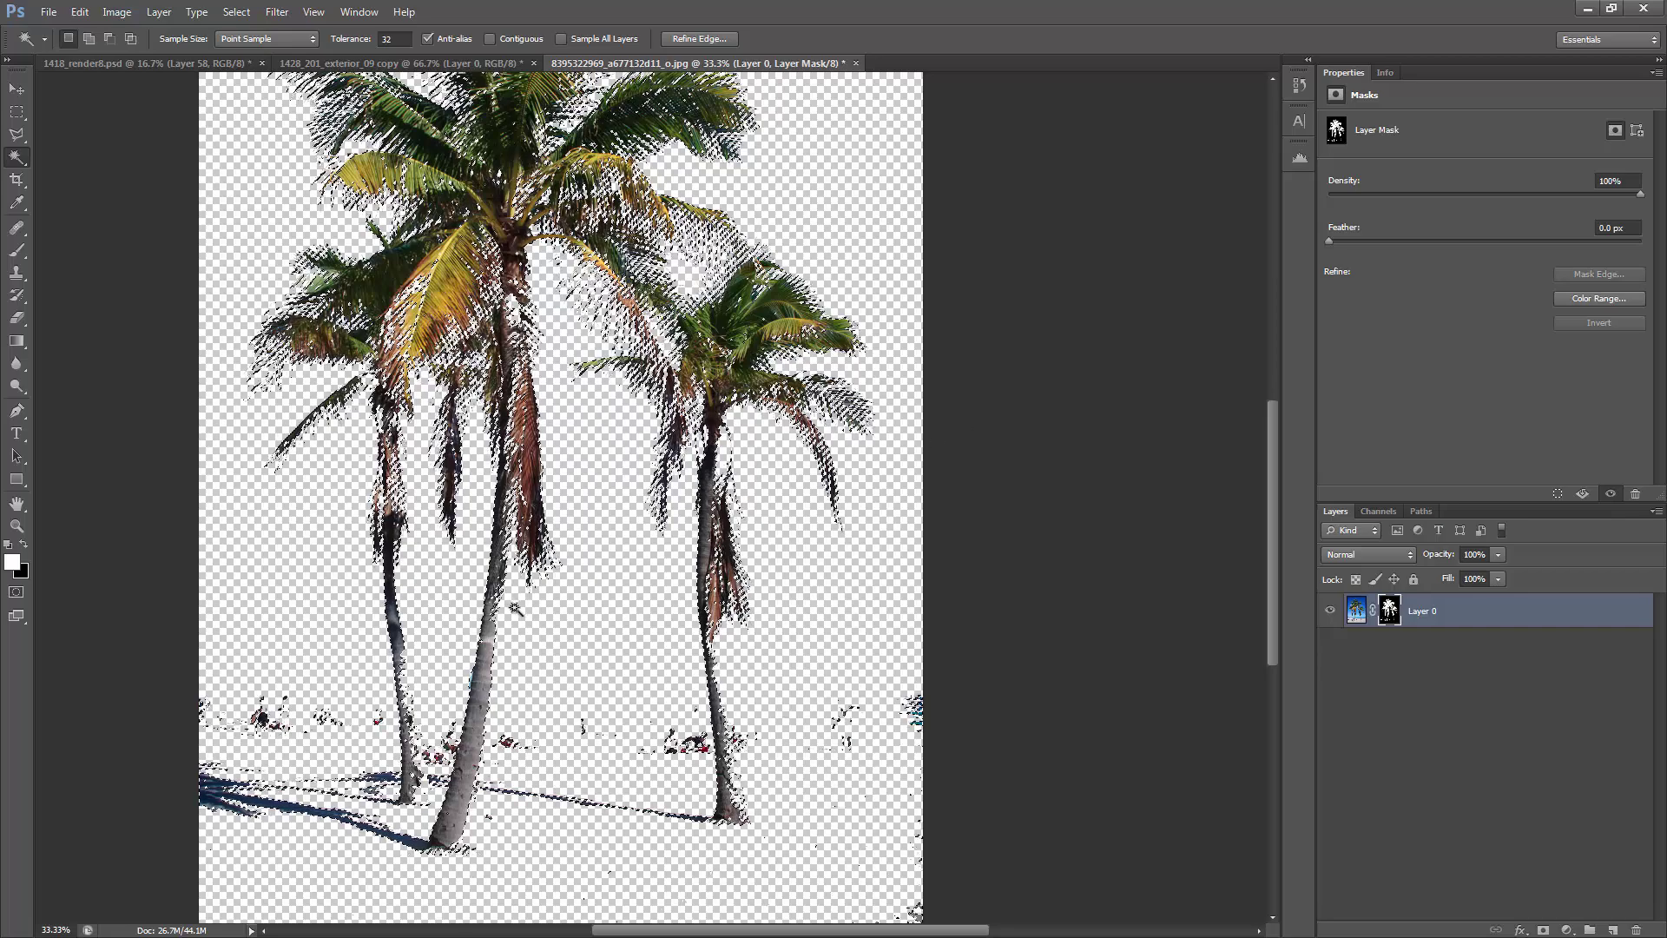
{"action": "left_click_drag", "start_coordinate": [649, 723], "coordinate": [584, 551]}
{"action": "key", "text": "ctrl+d"}
Step: Restore the right palm's trunk on the mask with white and paint out the beach remnants beside the central trunk
{"action": "key", "text": "b"}
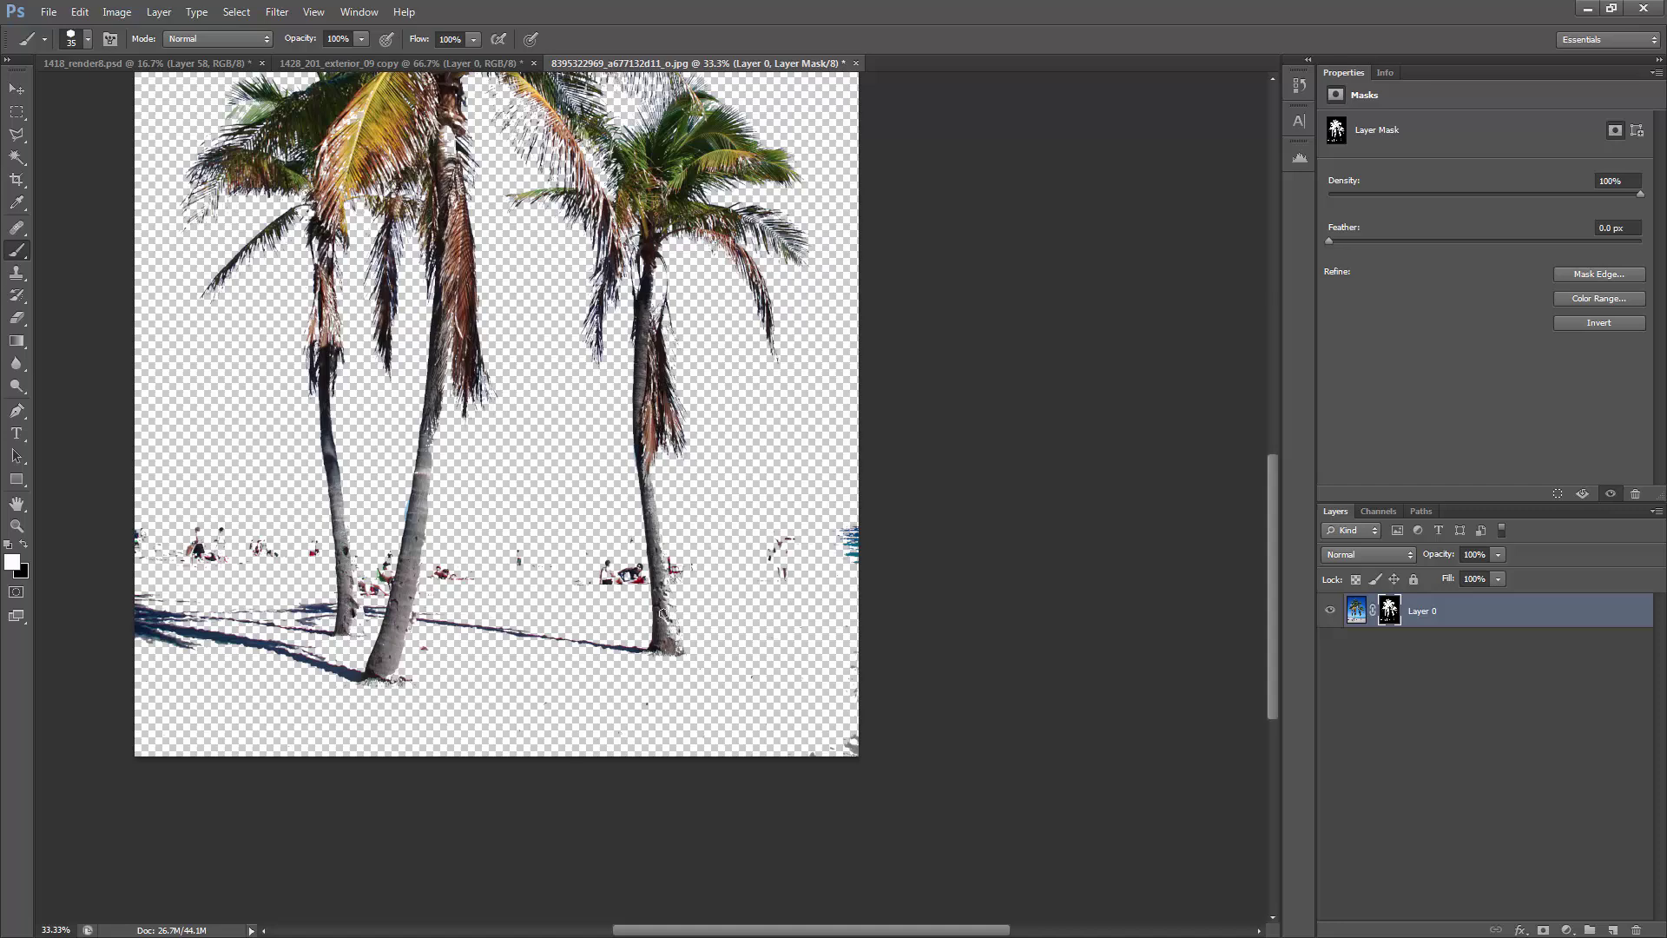
{"action": "left_click_drag", "start_coordinate": [671, 638], "coordinate": [663, 553]}
{"action": "key", "text": "x"}
{"action": "mouse_move", "coordinate": [374, 579]}
{"action": "left_mouse_down"}
{"action": "mouse_move", "coordinate": [386, 548]}
{"action": "mouse_move", "coordinate": [364, 587]}
{"action": "left_mouse_up"}
{"action": "key", "text": "x"}
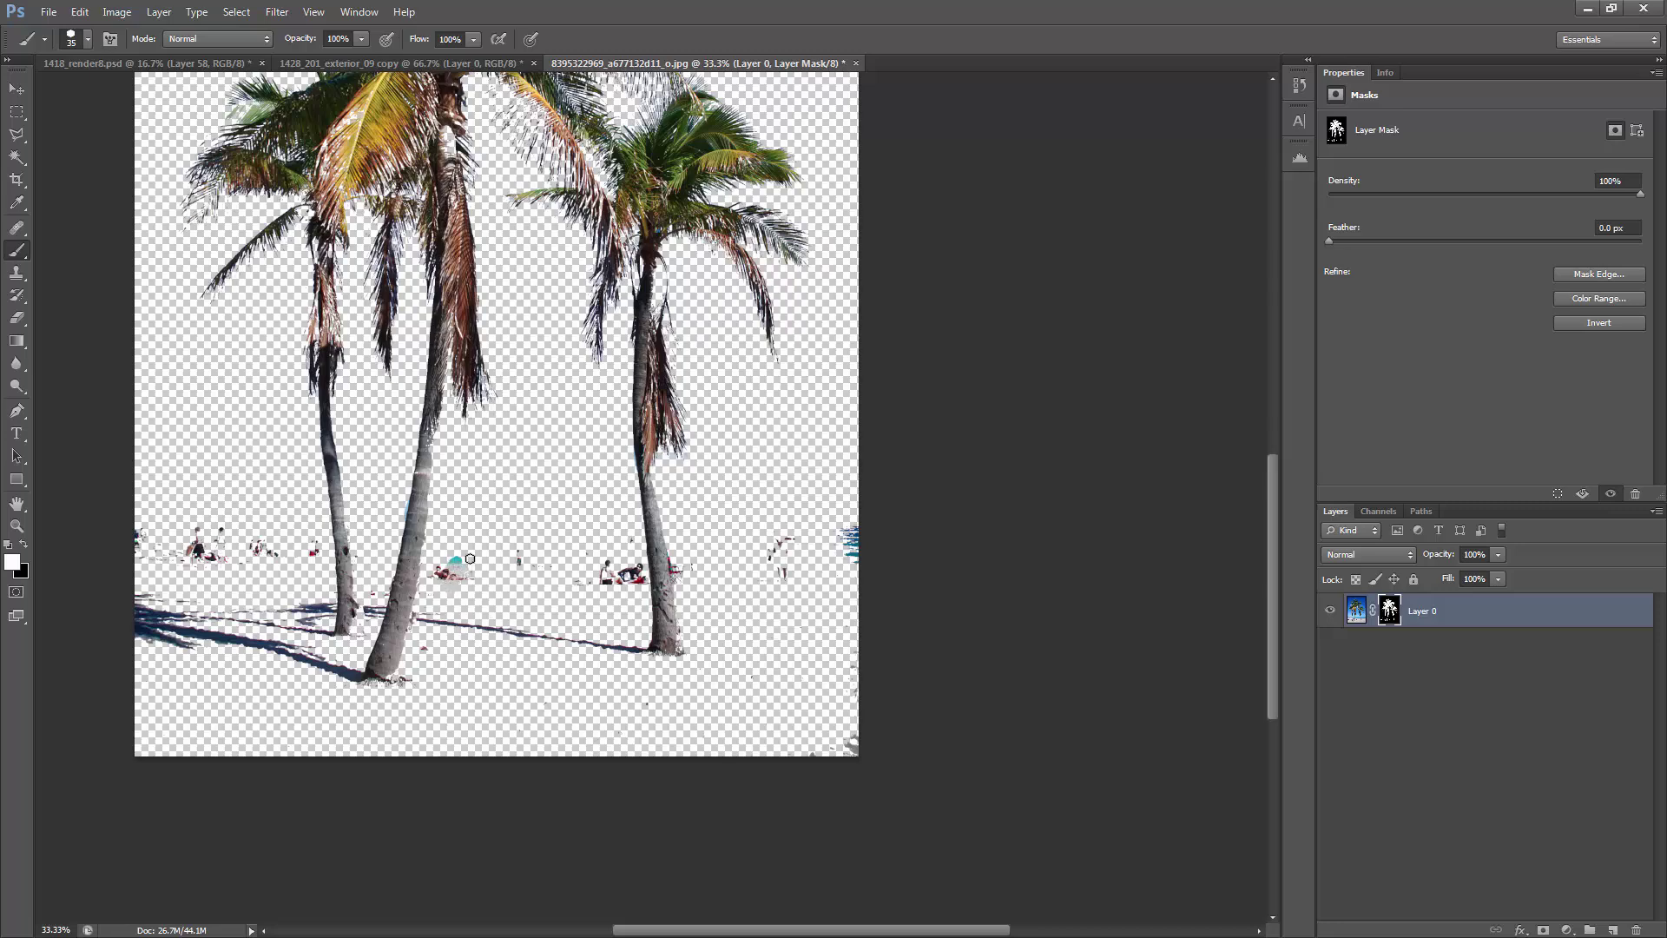
Step: Mask out the remaining beachgoers between the central and right trunks and near the photo's left edge
{"action": "key", "text": "x"}
{"action": "left_click_drag", "start_coordinate": [580, 557], "coordinate": [639, 585]}
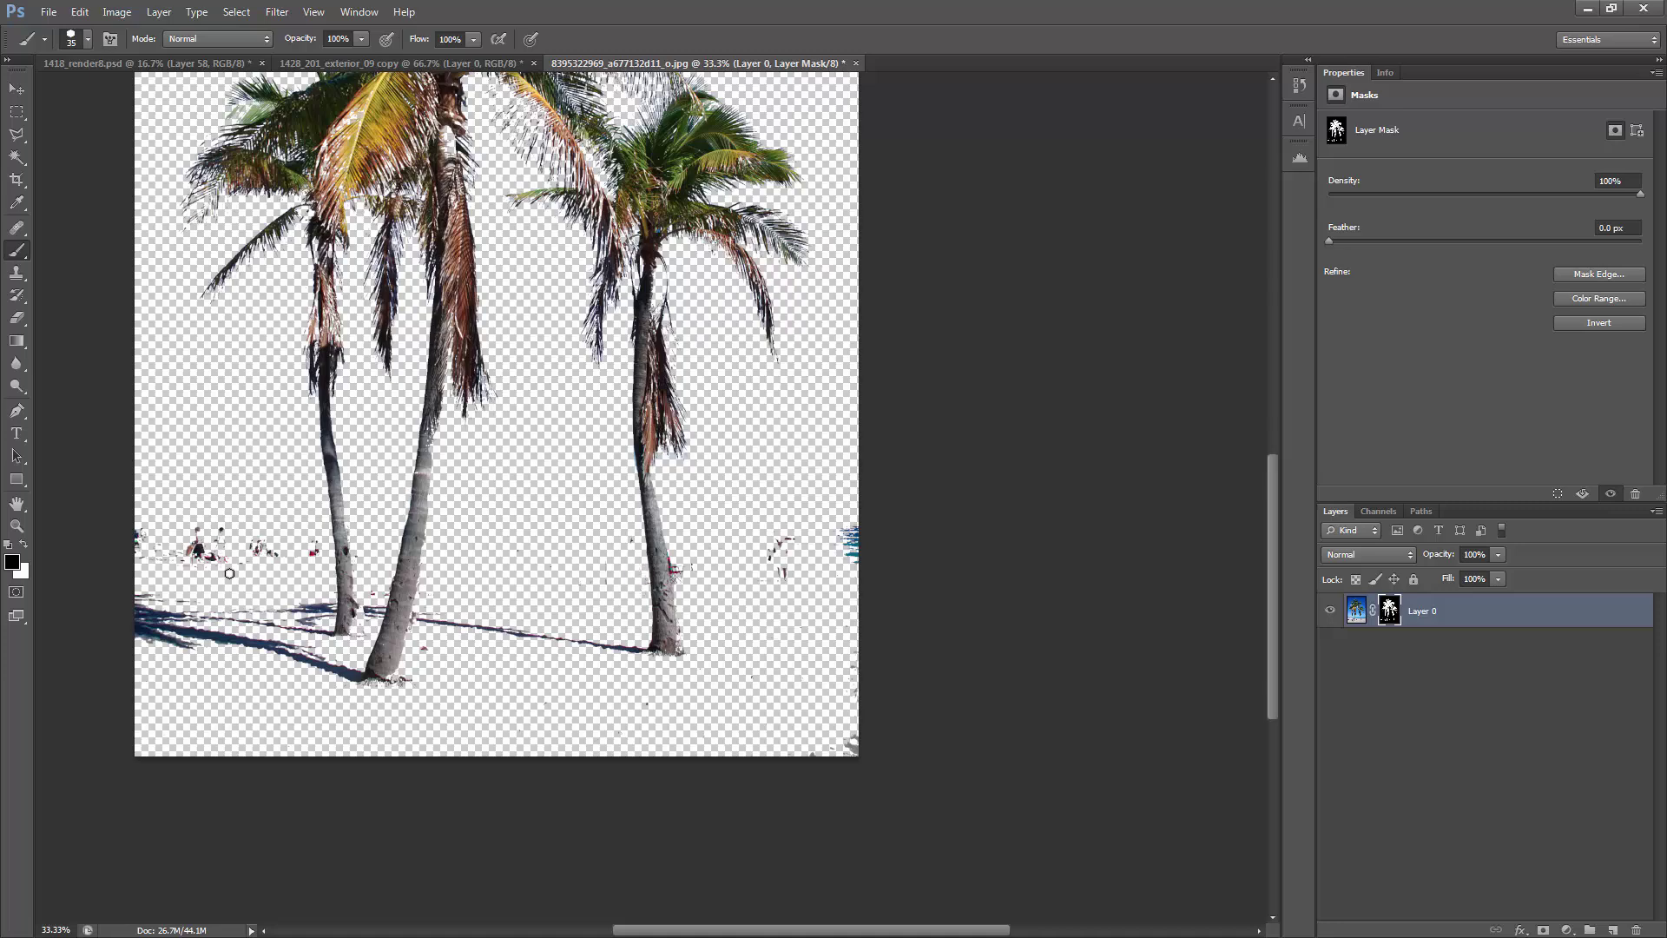
{"action": "key", "text": "u"}
{"action": "mouse_move", "coordinate": [139, 502]}
{"action": "left_mouse_down"}
{"action": "mouse_move", "coordinate": [293, 579]}
{"action": "mouse_move", "coordinate": [322, 566]}
{"action": "mouse_move", "coordinate": [203, 565]}
{"action": "left_mouse_up"}
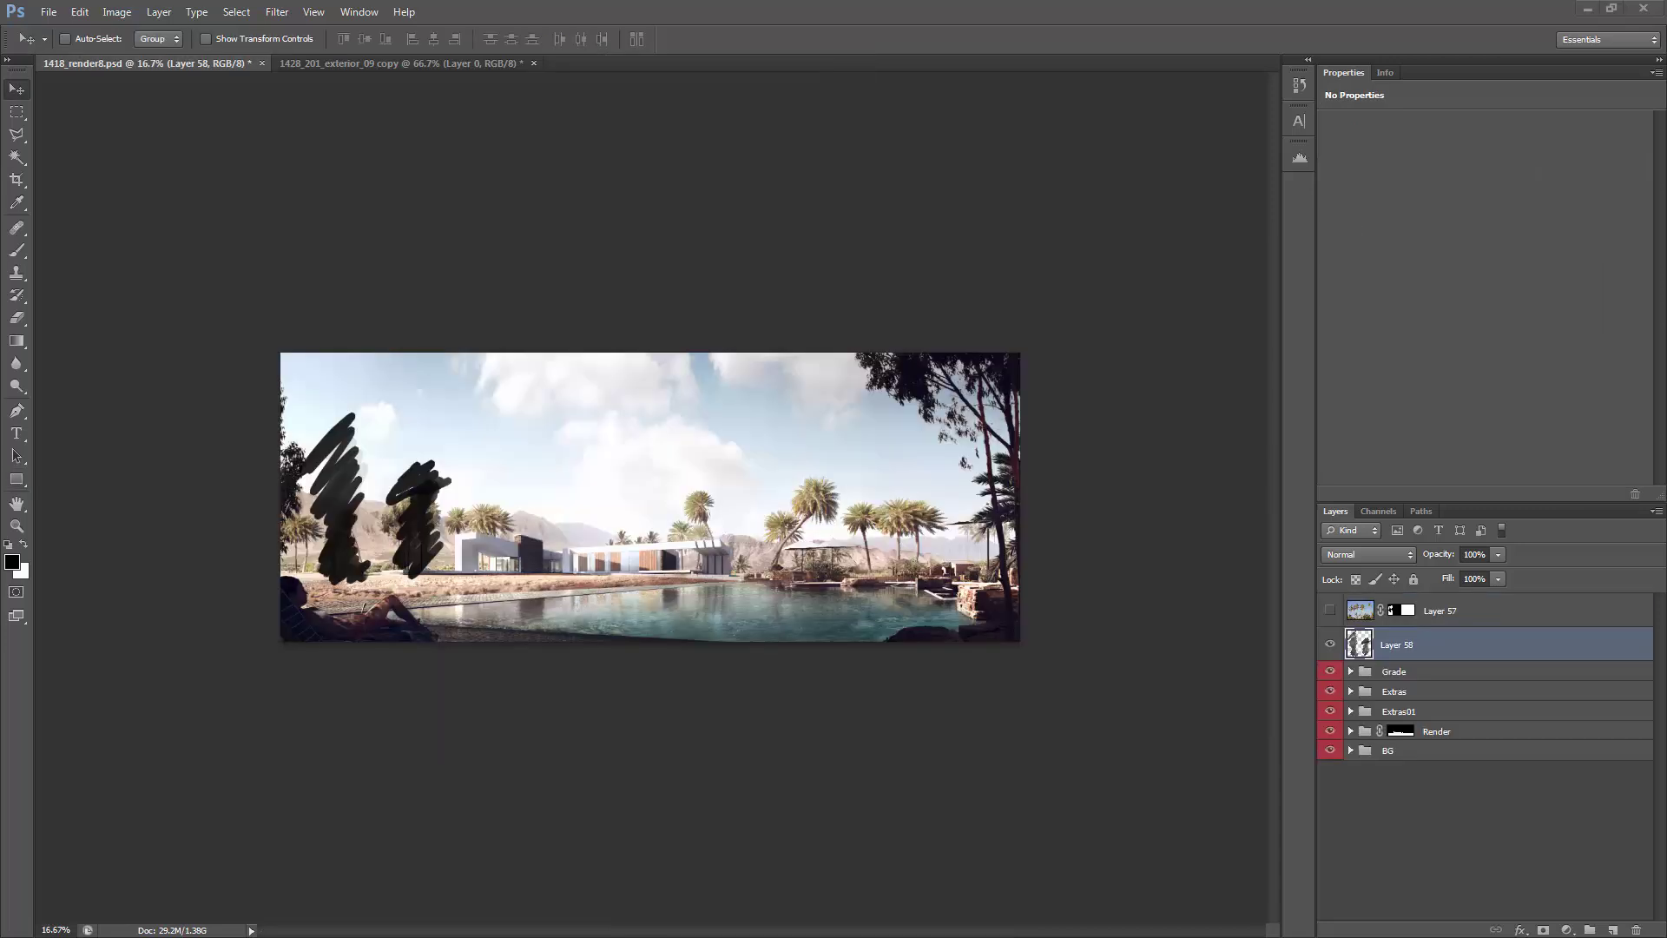
Step: Bring the masked palms into 1418_render8.psd, scale them down and place them in front of the white house
{"action": "key", "text": "ctrl+Tab"}
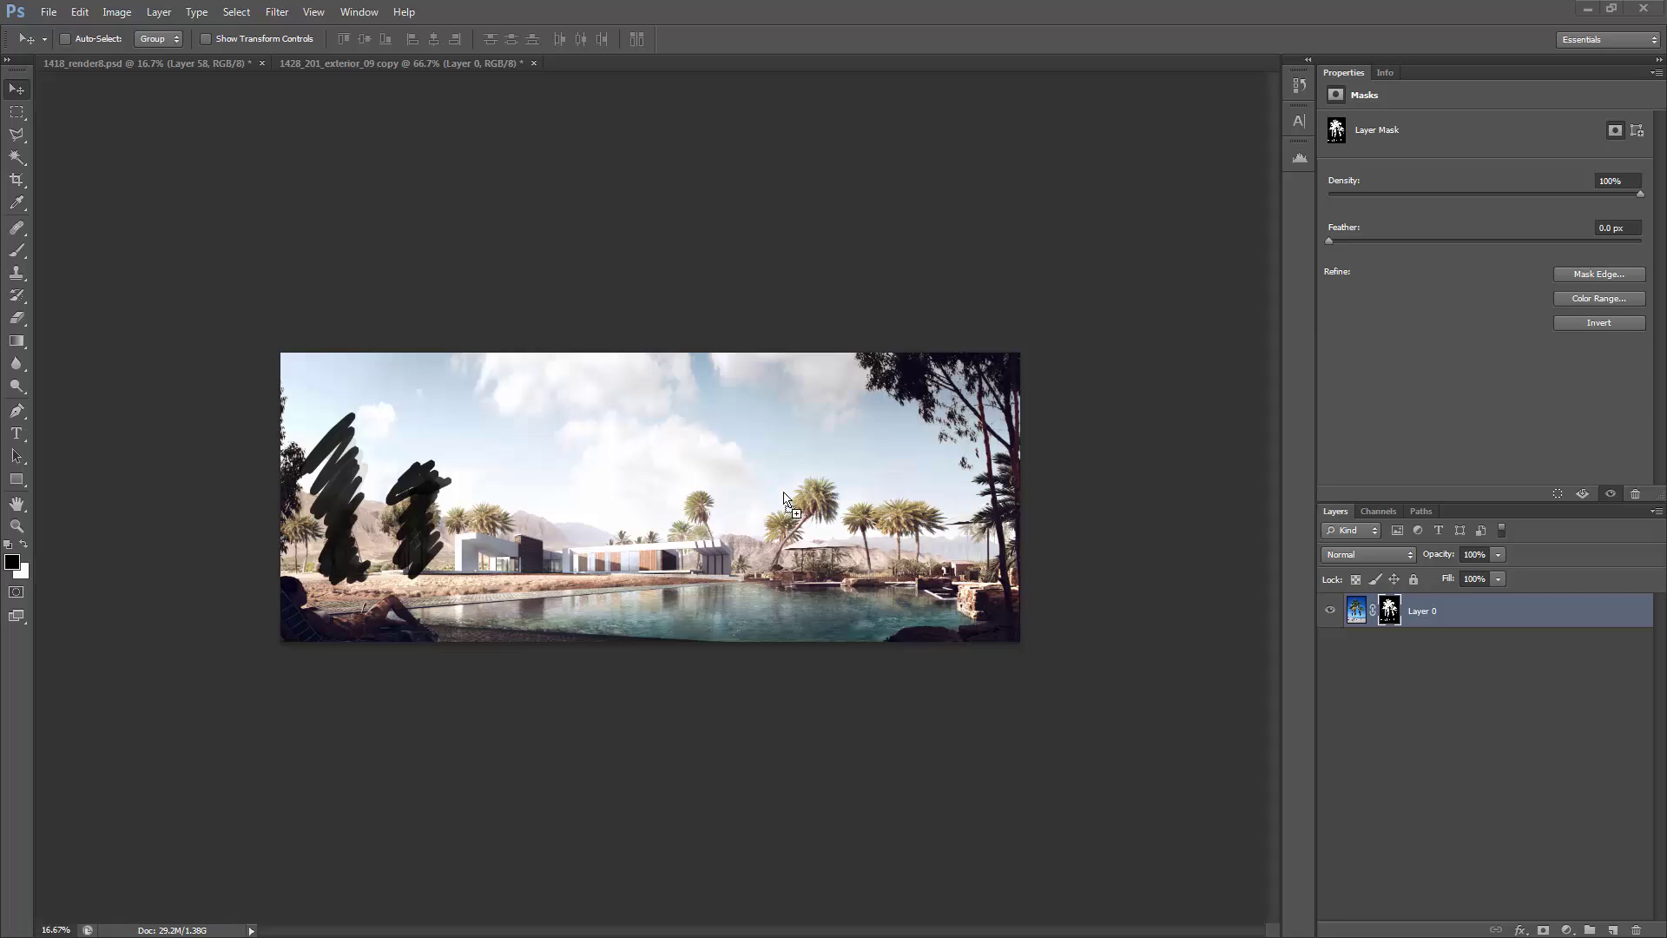
{"action": "left_click_drag", "start_coordinate": [657, 501], "coordinate": [657, 502]}
{"action": "key", "text": "ctrl+t"}
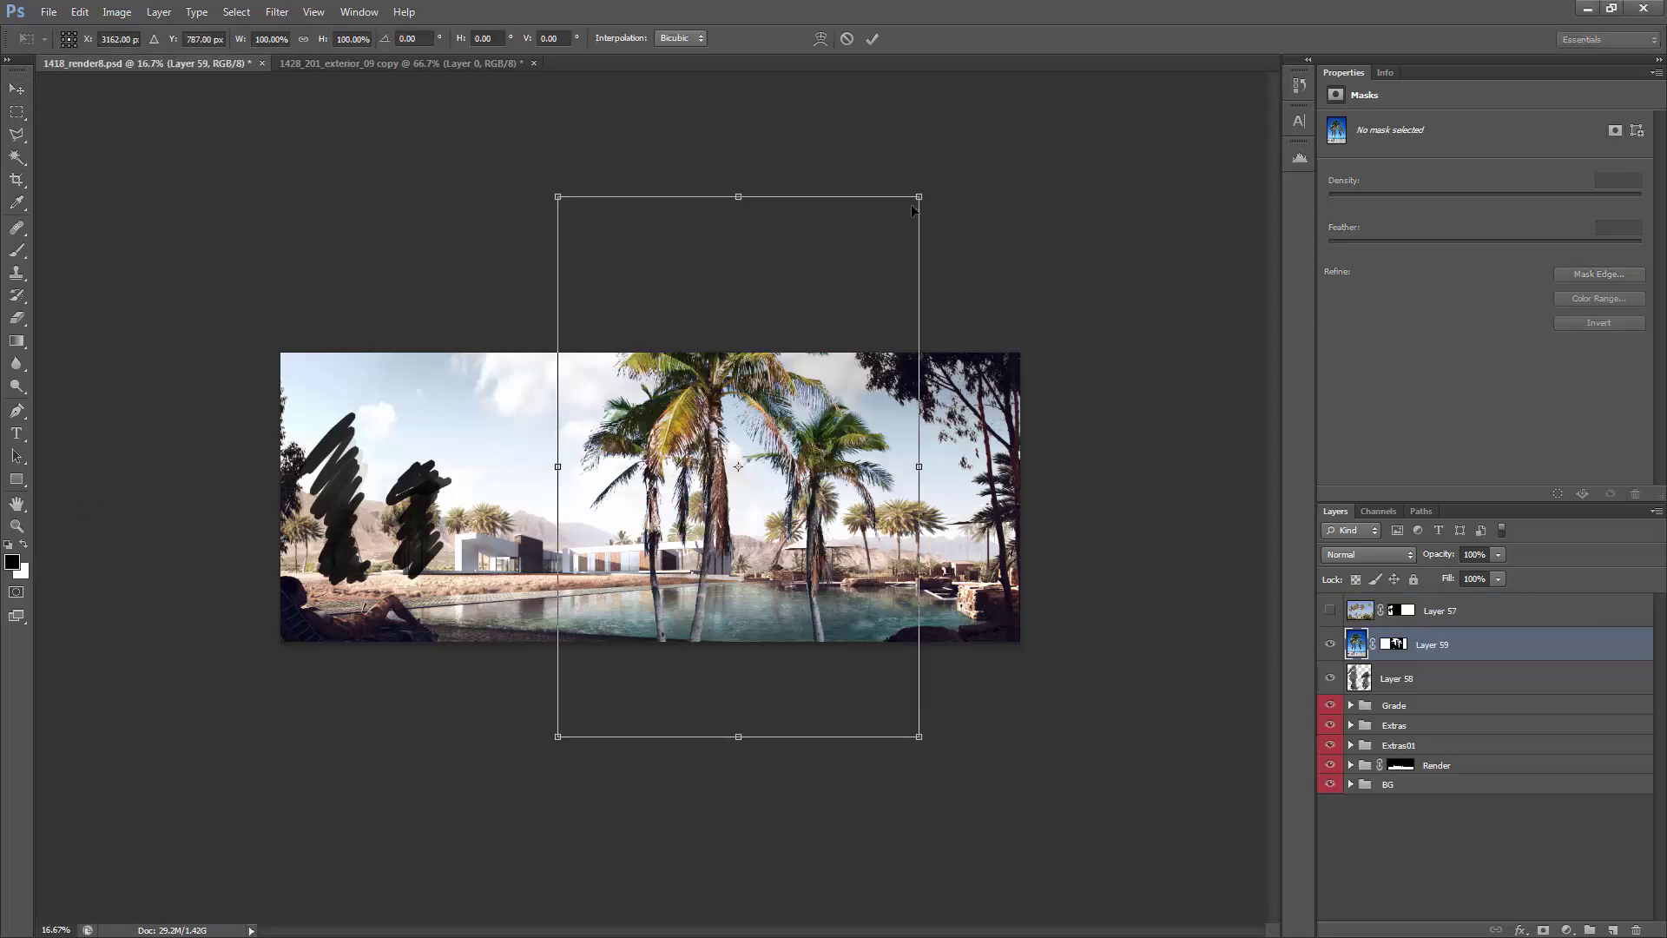
{"action": "left_click_drag", "start_coordinate": [871, 248], "coordinate": [714, 492]}
{"action": "left_click_drag", "start_coordinate": [673, 564], "coordinate": [561, 452]}
{"action": "key", "text": "Return"}
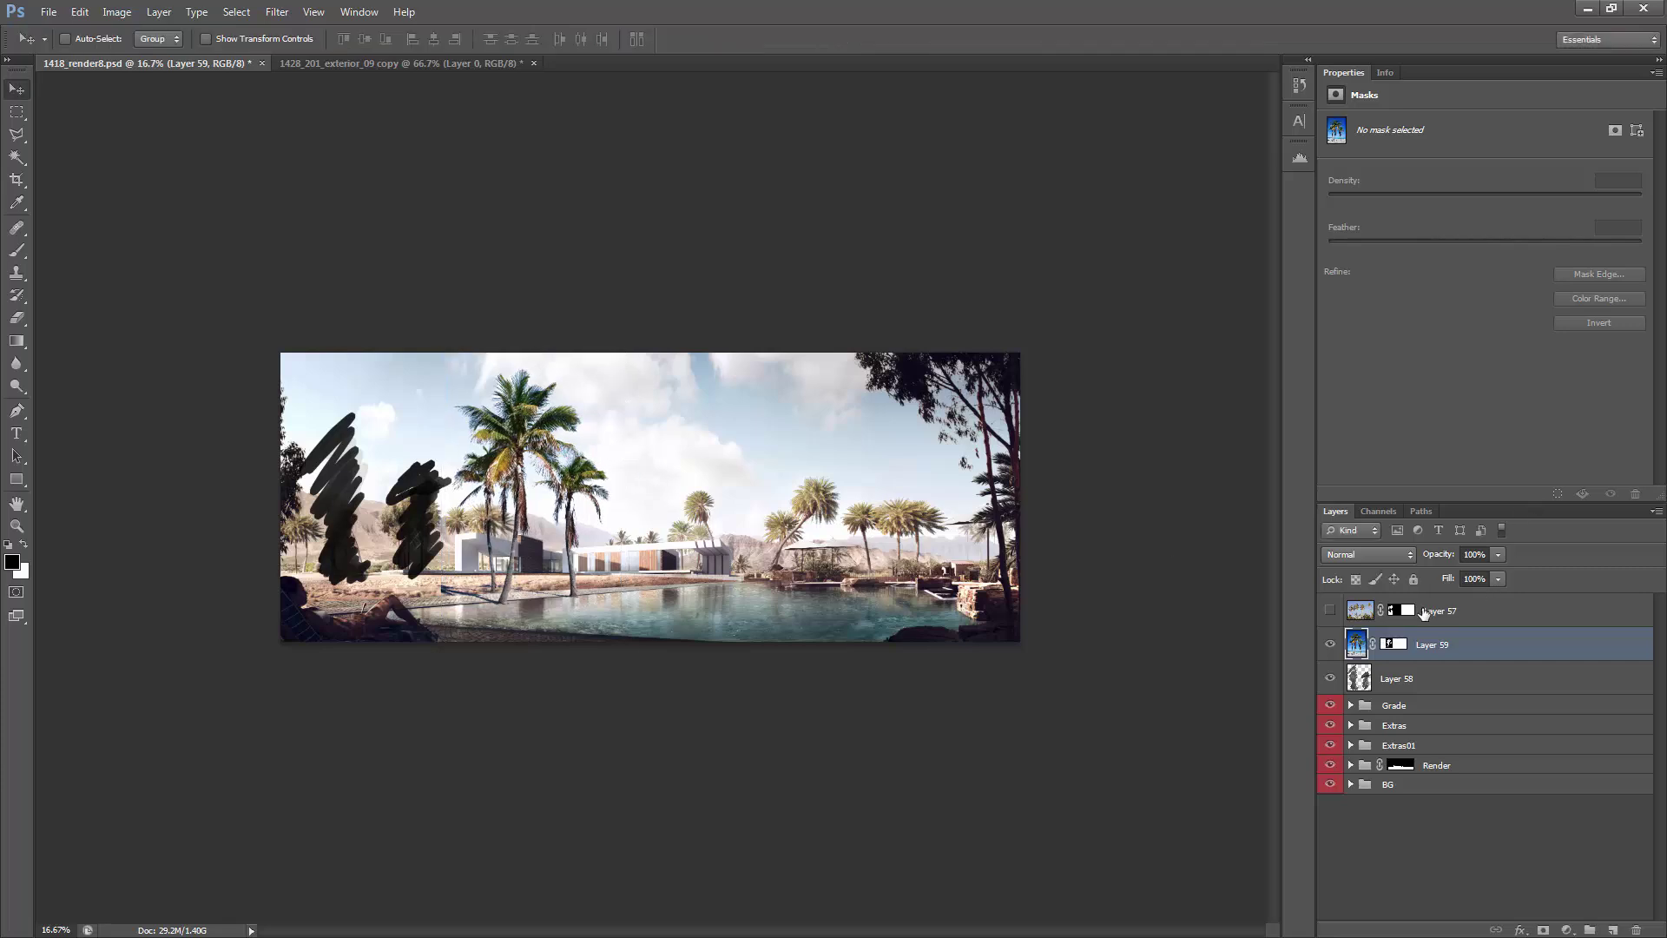
Step: Apply the layer mask on the palm layer and inspect the cutout's edges up close
{"action": "right_click", "coordinate": [1394, 644]}
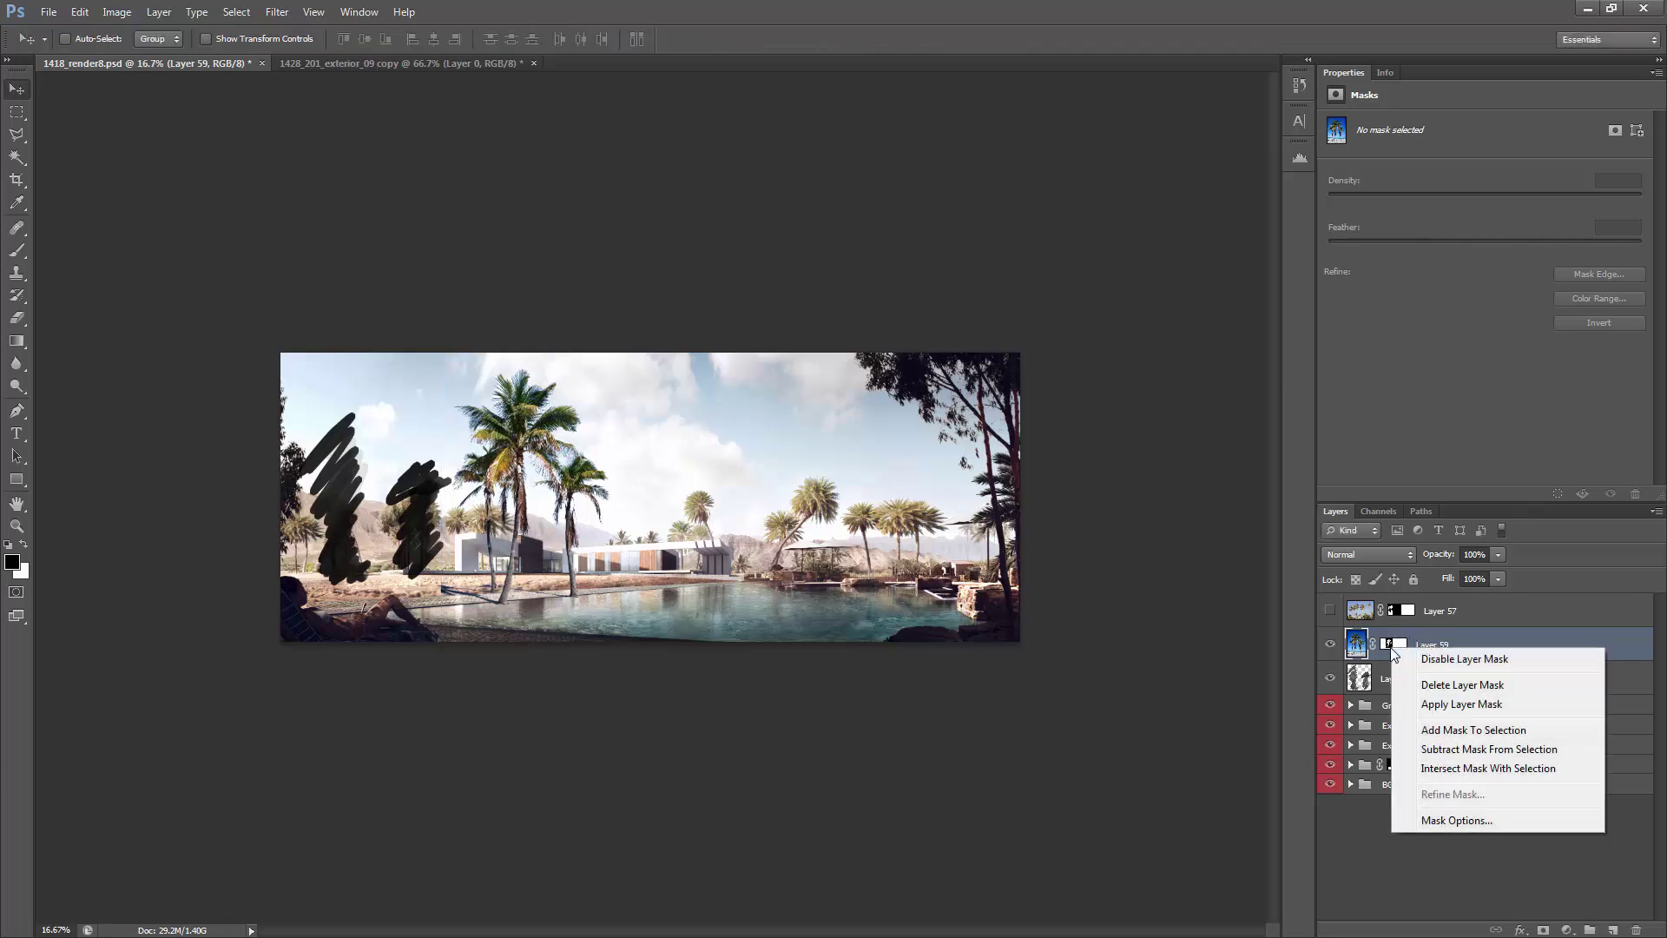
{"action": "left_click", "coordinate": [1487, 710]}
{"action": "key", "text": "z"}
{"action": "left_click", "coordinate": [498, 451]}
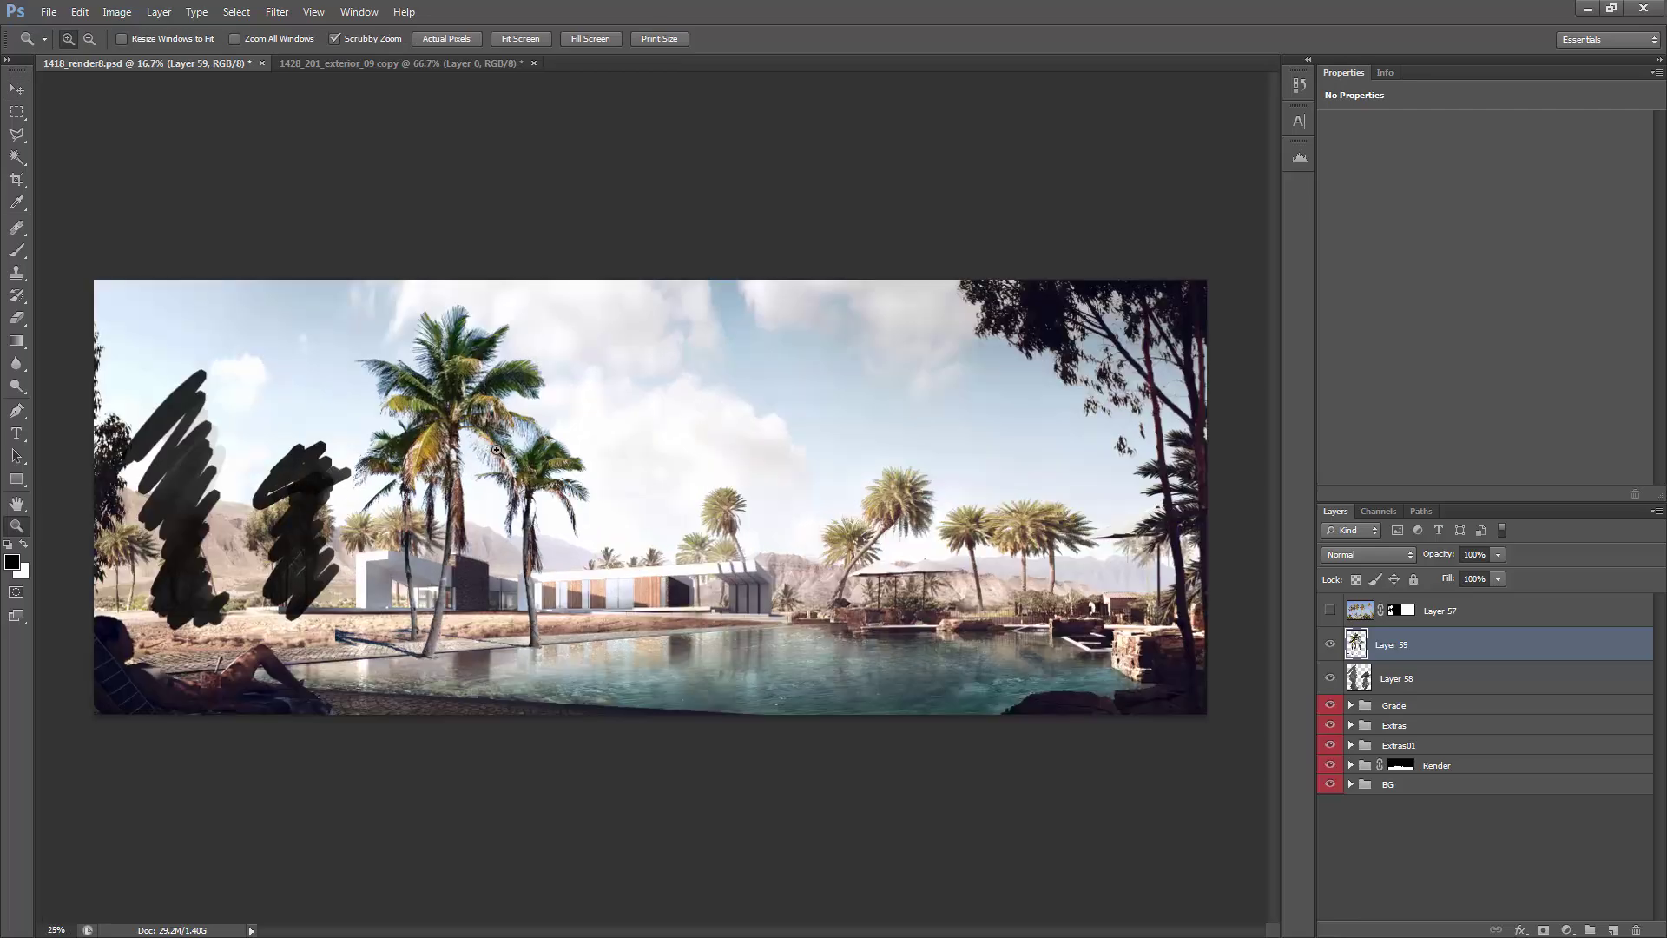
{"action": "left_click", "coordinate": [497, 451]}
{"action": "left_click", "coordinate": [502, 408]}
{"action": "left_click", "coordinate": [507, 369]}
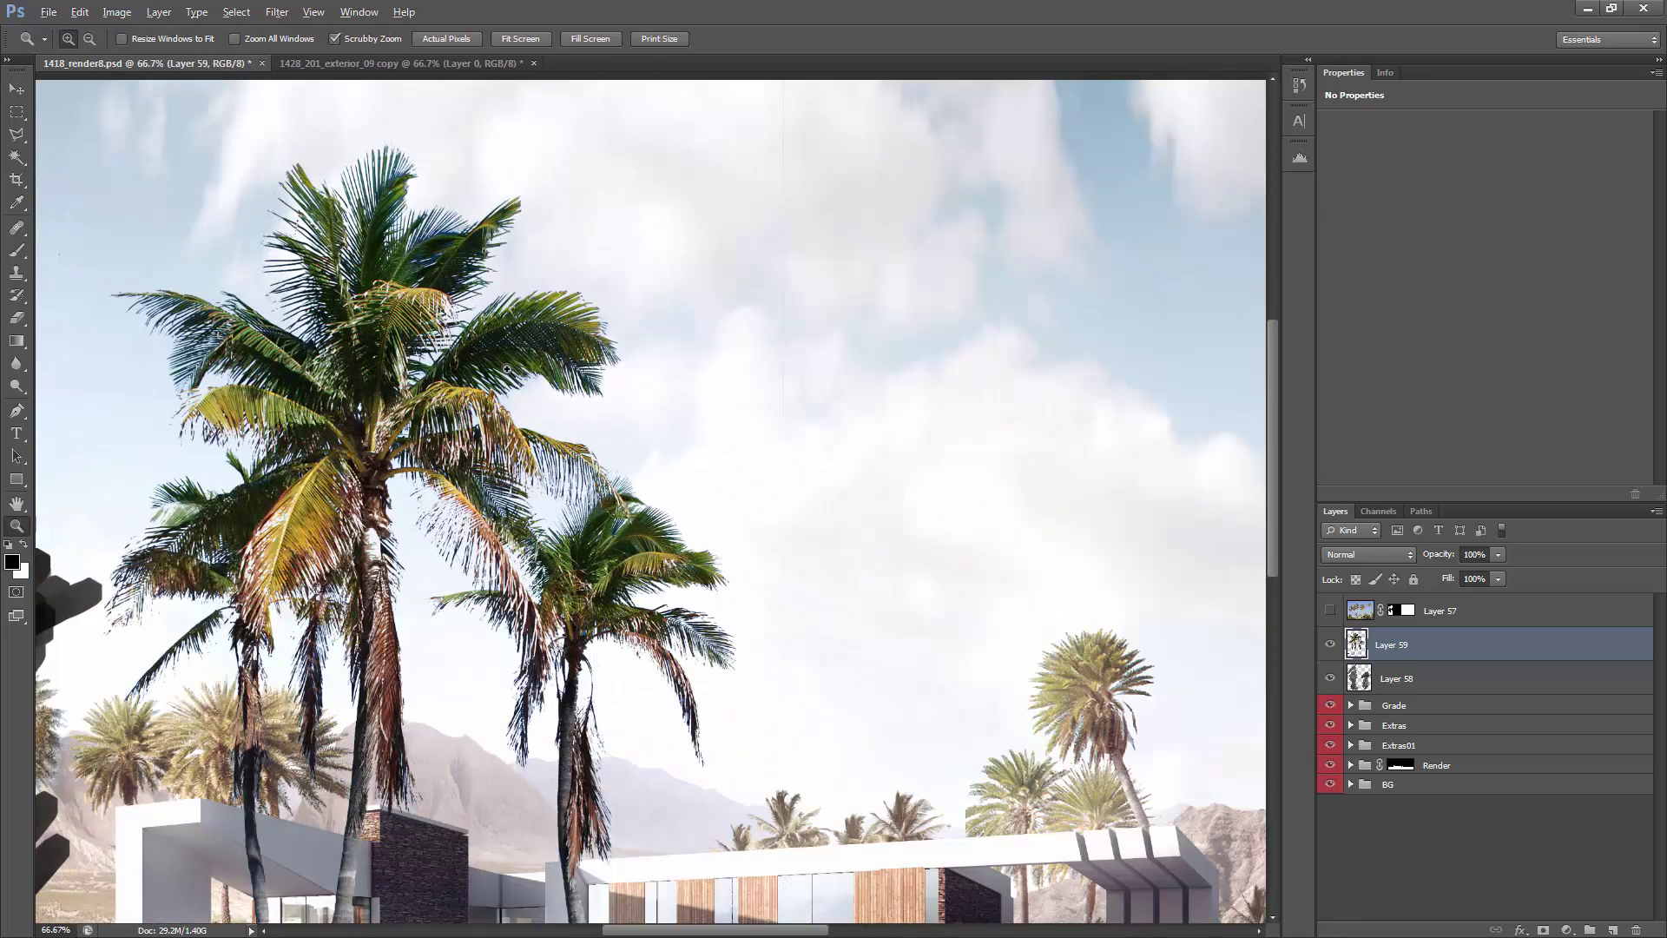
{"action": "left_click", "coordinate": [507, 369], "text": "alt"}
{"action": "left_click", "coordinate": [507, 369], "text": "alt"}
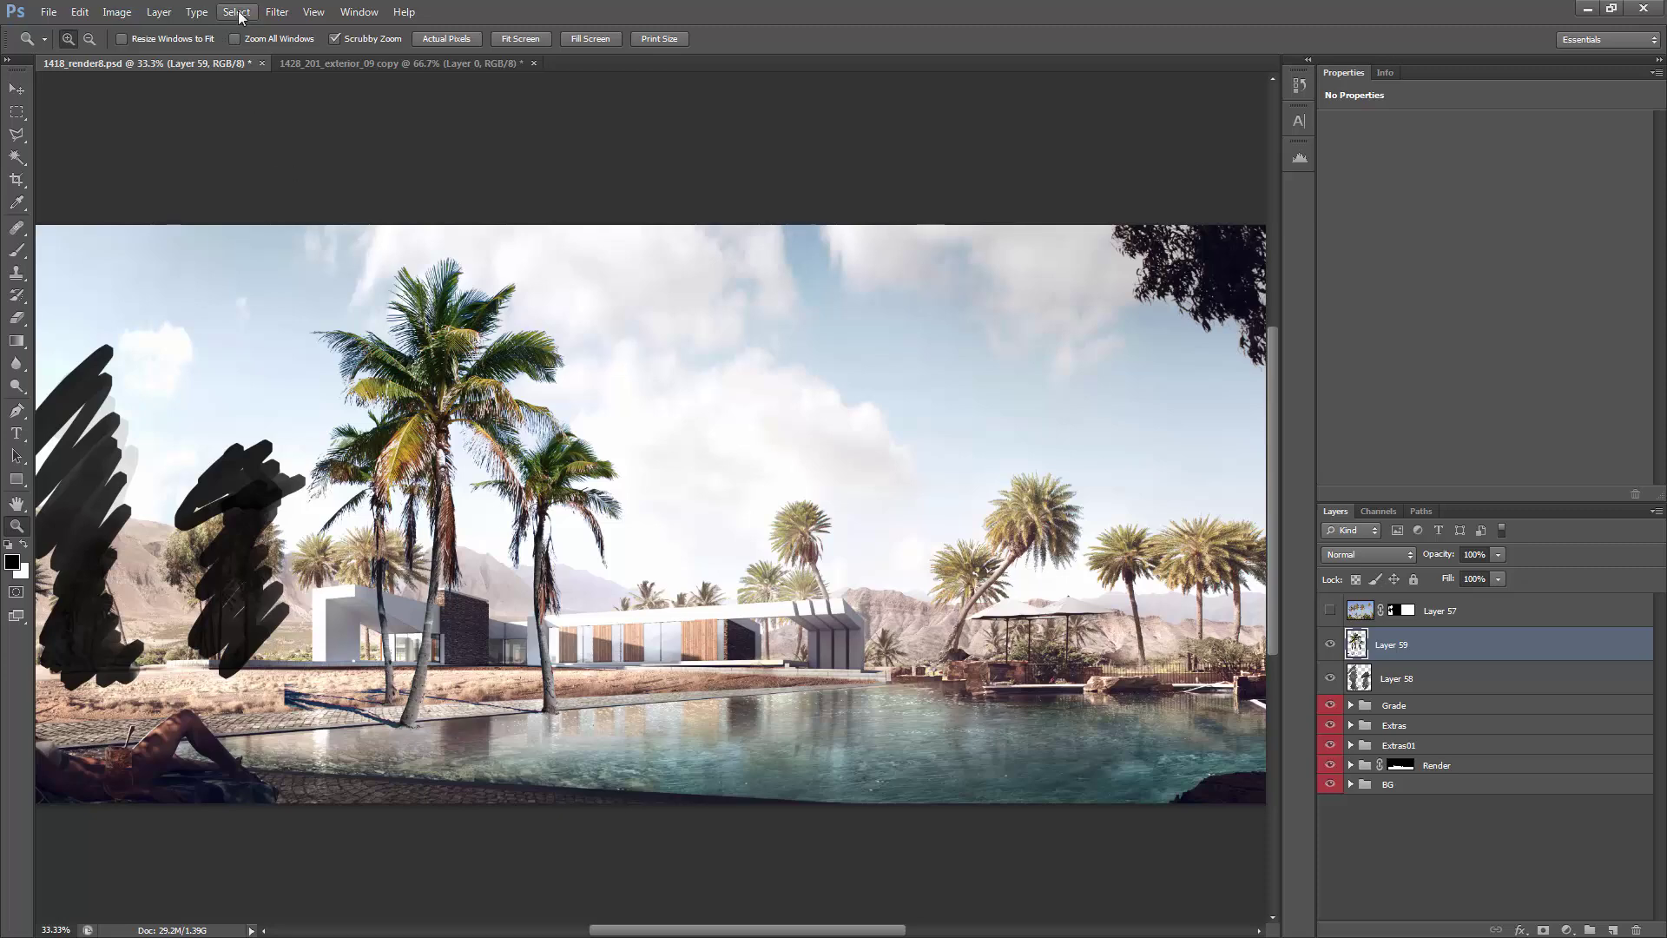
Step: Flip the palm layer horizontally, place it over the black scribbles on the render's left side, and hide scribble Layer 58
{"action": "left_click", "coordinate": [161, 13]}
{"action": "left_click", "coordinate": [483, 547]}
{"action": "key", "text": "ctrl+t"}
{"action": "right_click", "coordinate": [548, 450]}
{"action": "left_click", "coordinate": [638, 708]}
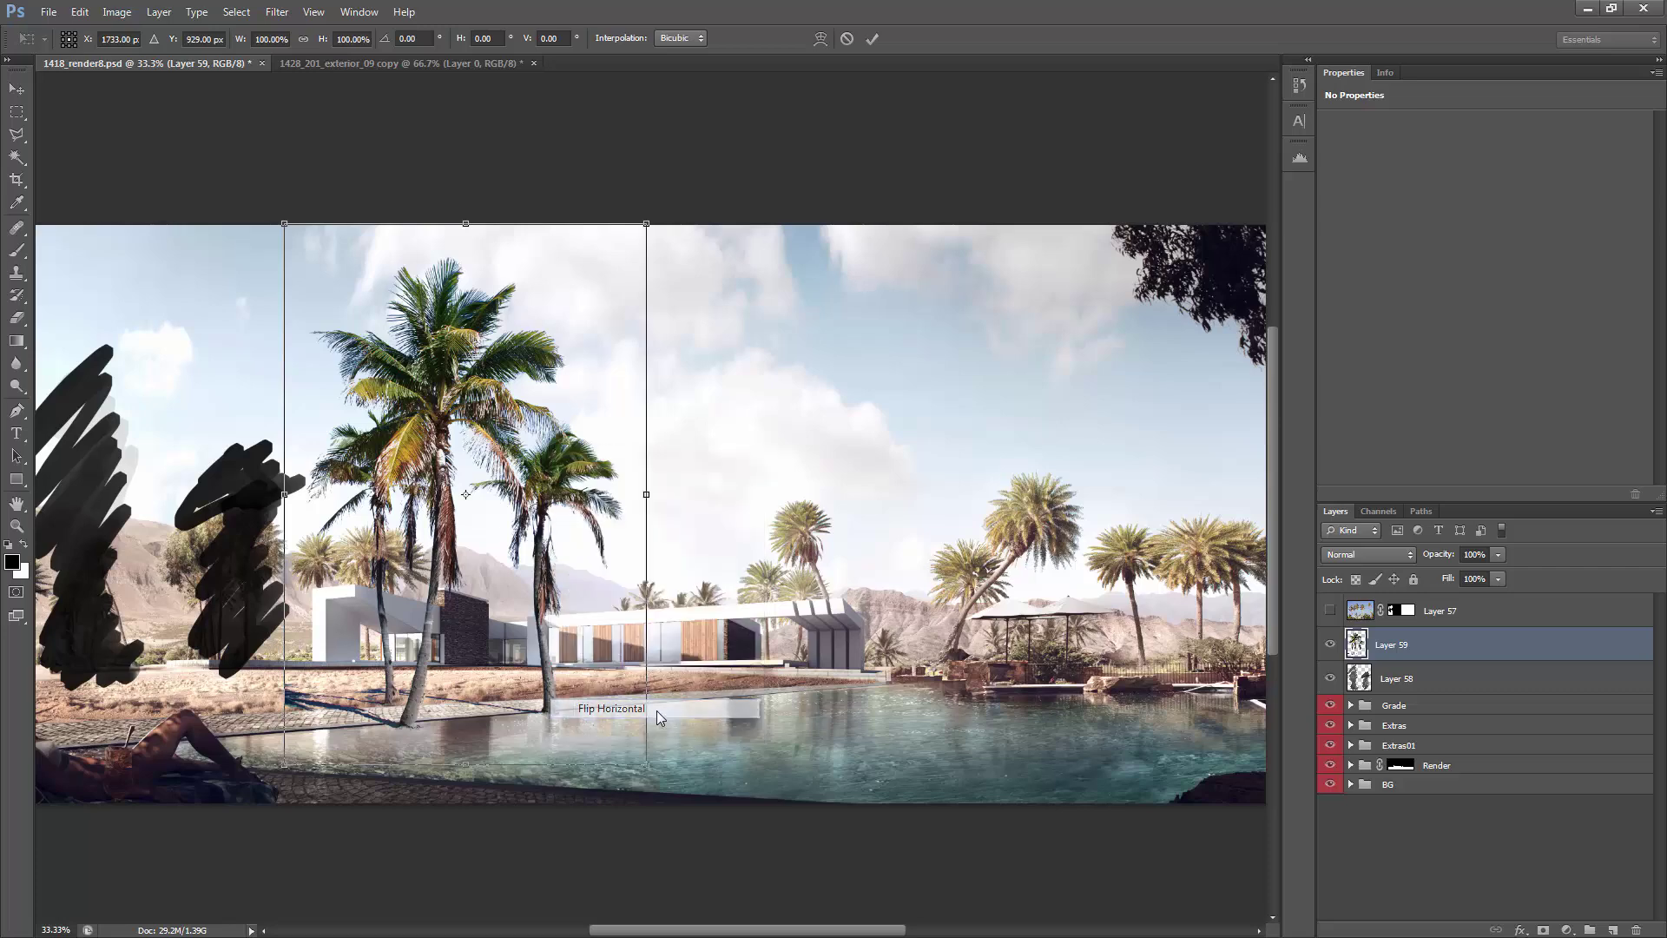
{"action": "left_click_drag", "start_coordinate": [391, 429], "coordinate": [102, 401]}
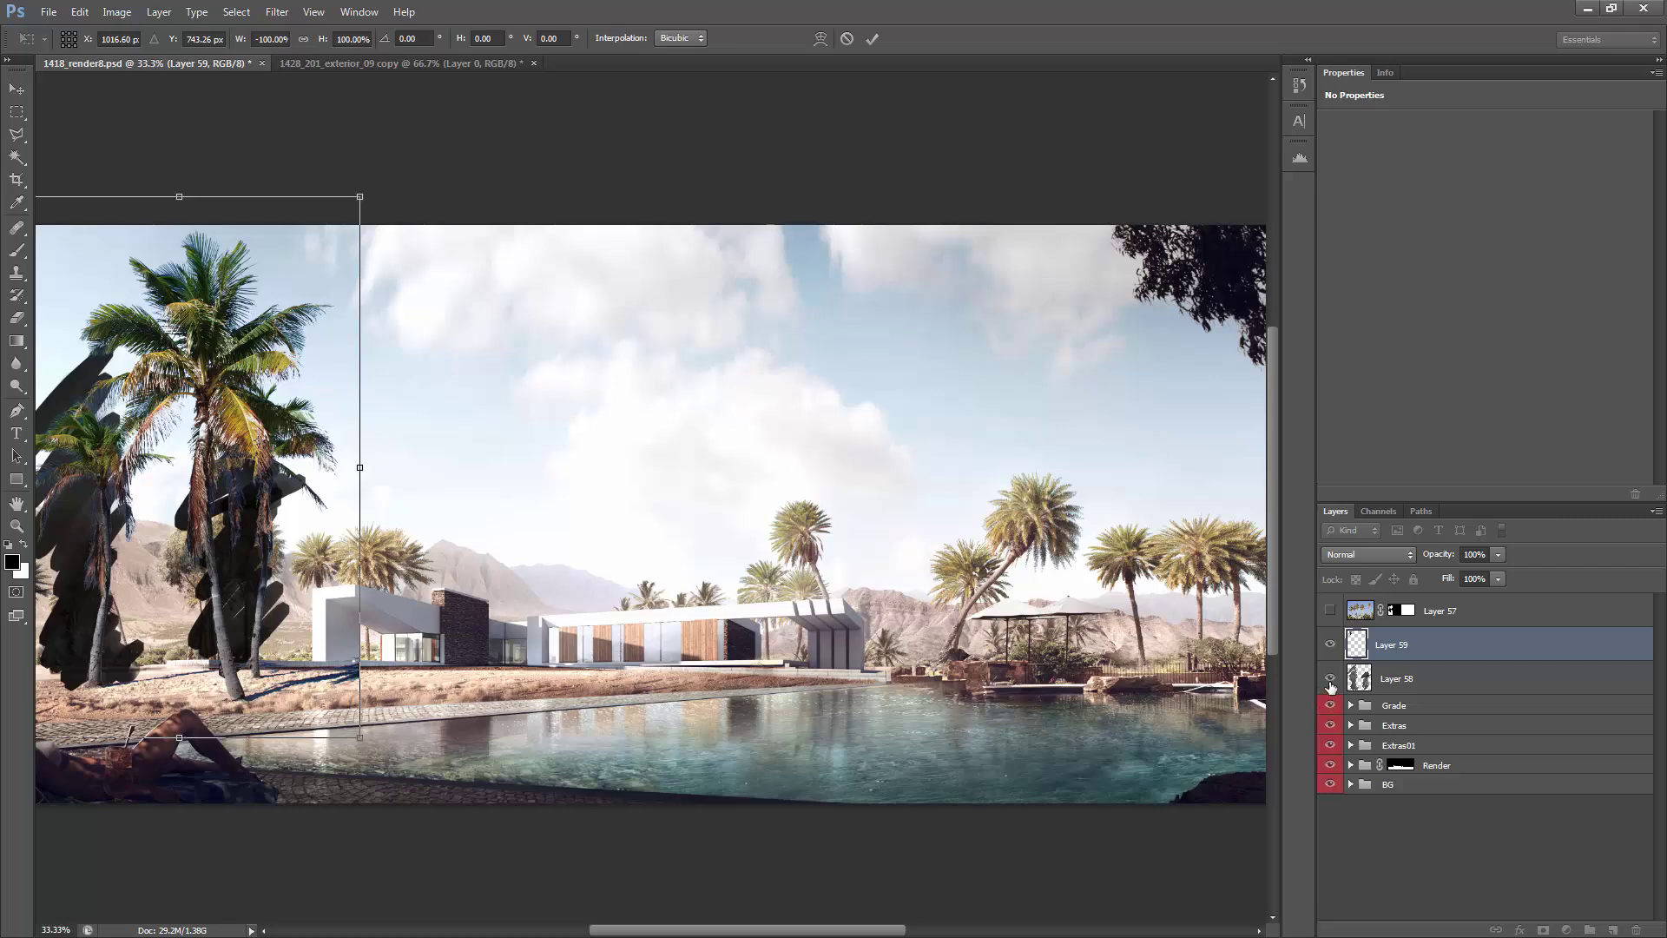
{"action": "left_click", "coordinate": [1331, 678]}
{"action": "key", "text": "Return"}
Step: Shift the palms slightly farther left and check their placement against the whole render
{"action": "key", "text": "z"}
{"action": "left_click", "coordinate": [385, 482], "text": "alt"}
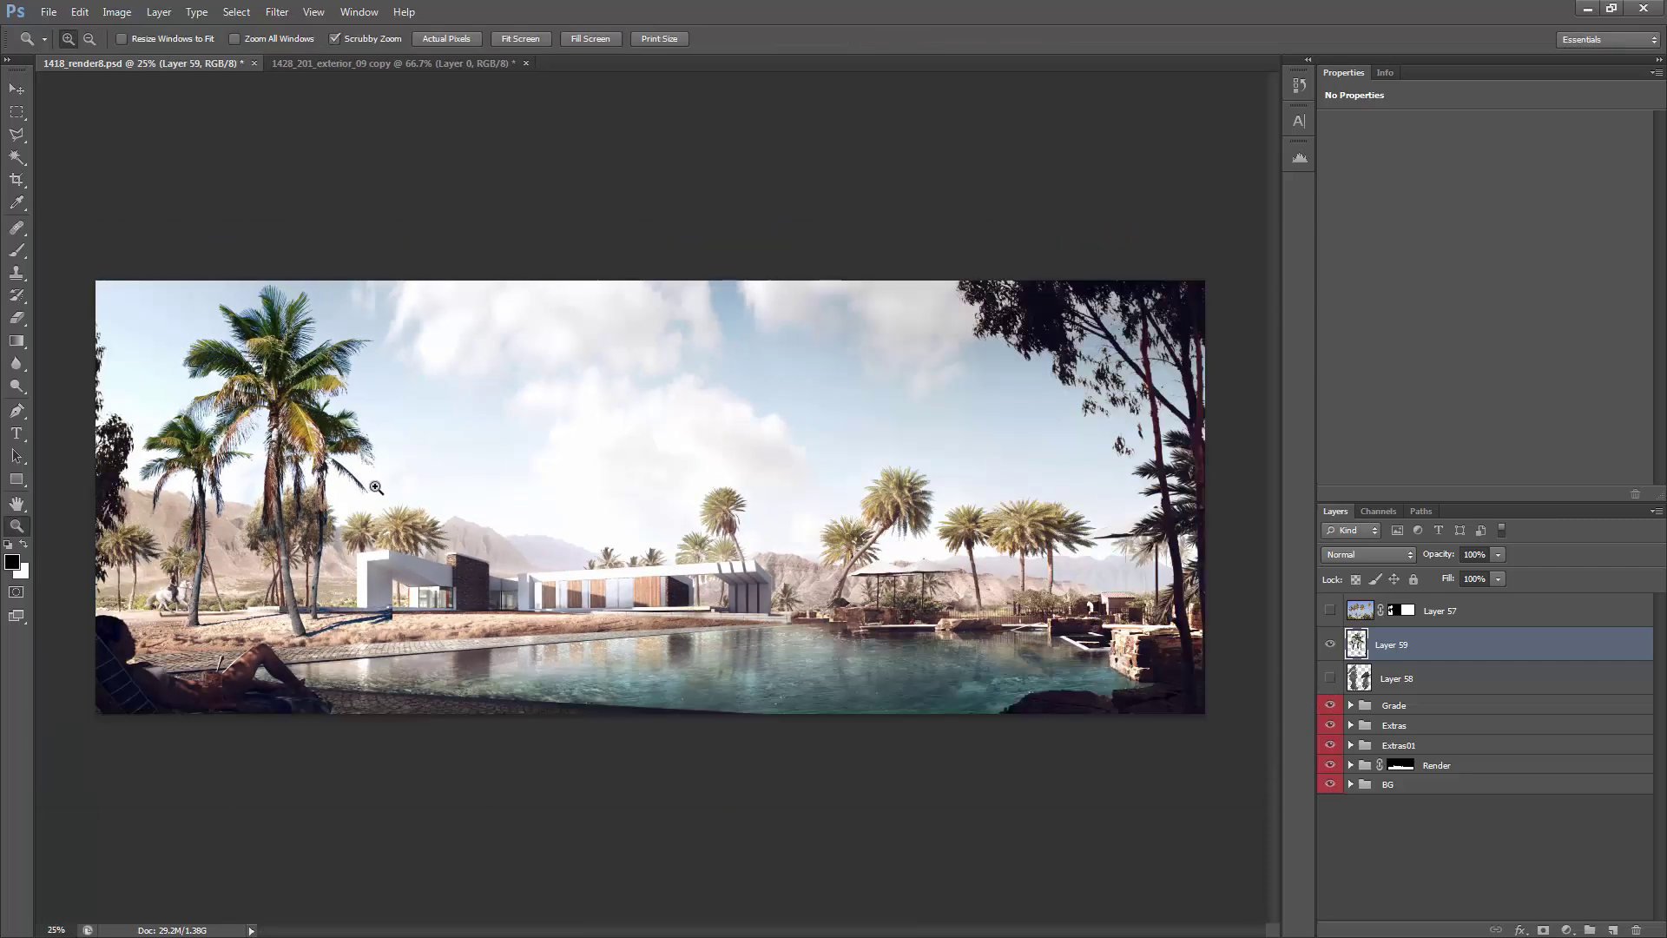
{"action": "key", "text": "v"}
{"action": "left_click_drag", "start_coordinate": [295, 465], "coordinate": [268, 439]}
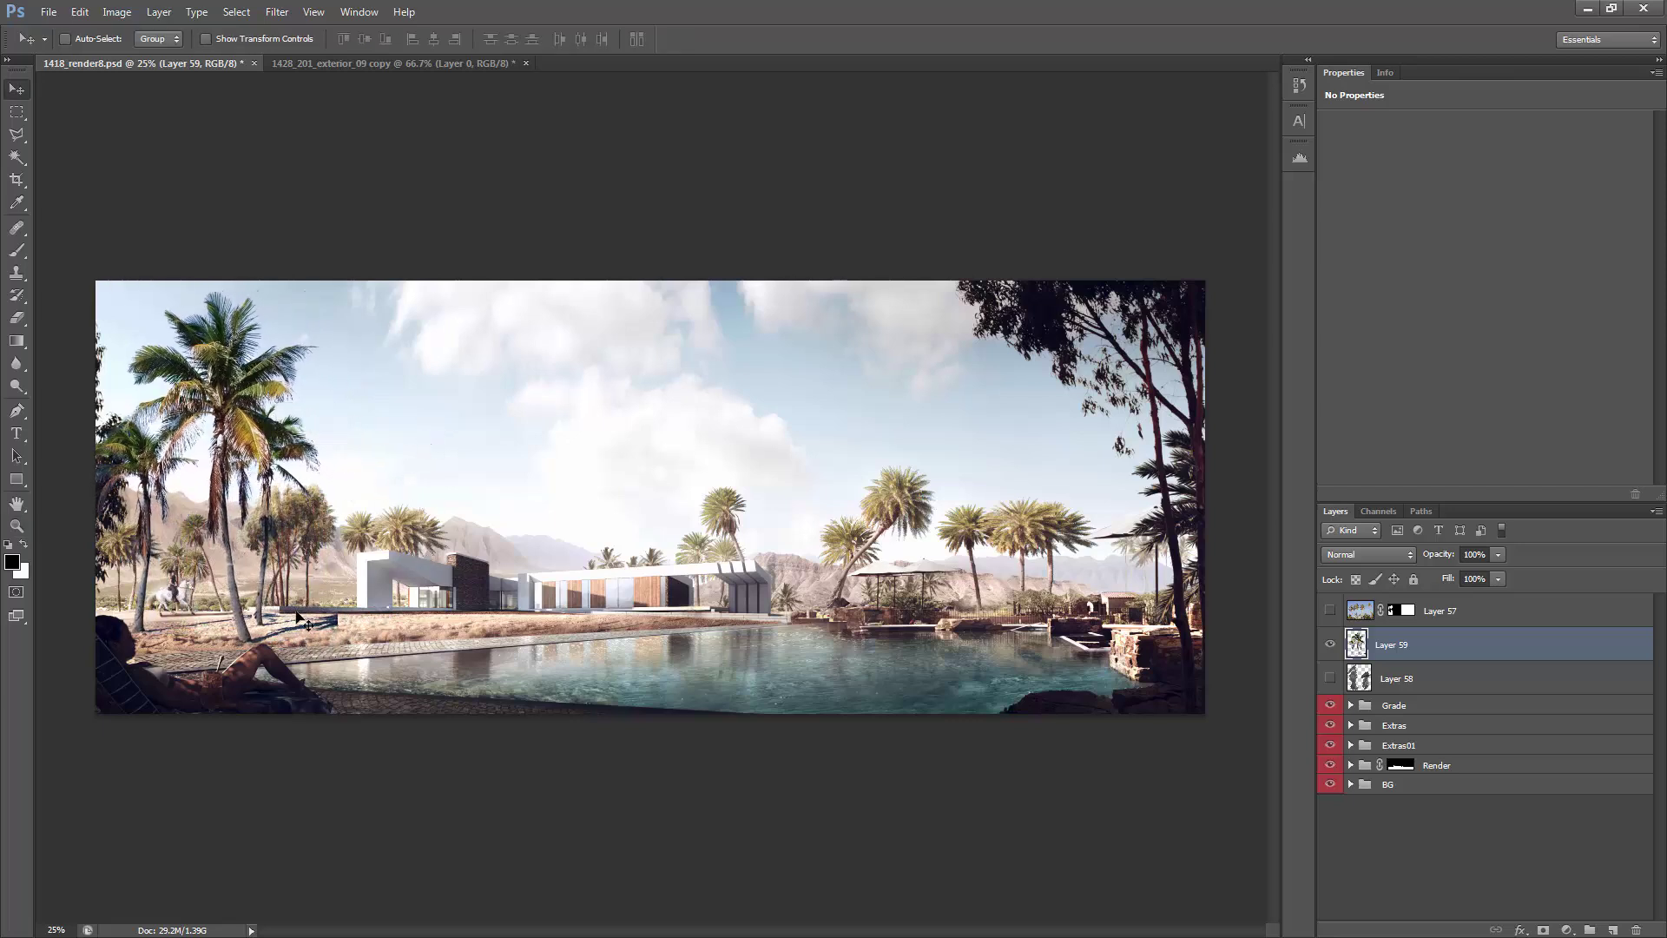
Step: Shift the palms slightly right in the render, and defringe the palm layer's edges with a width of 1 pixel
{"action": "left_click_drag", "start_coordinate": [300, 584], "coordinate": [346, 586]}
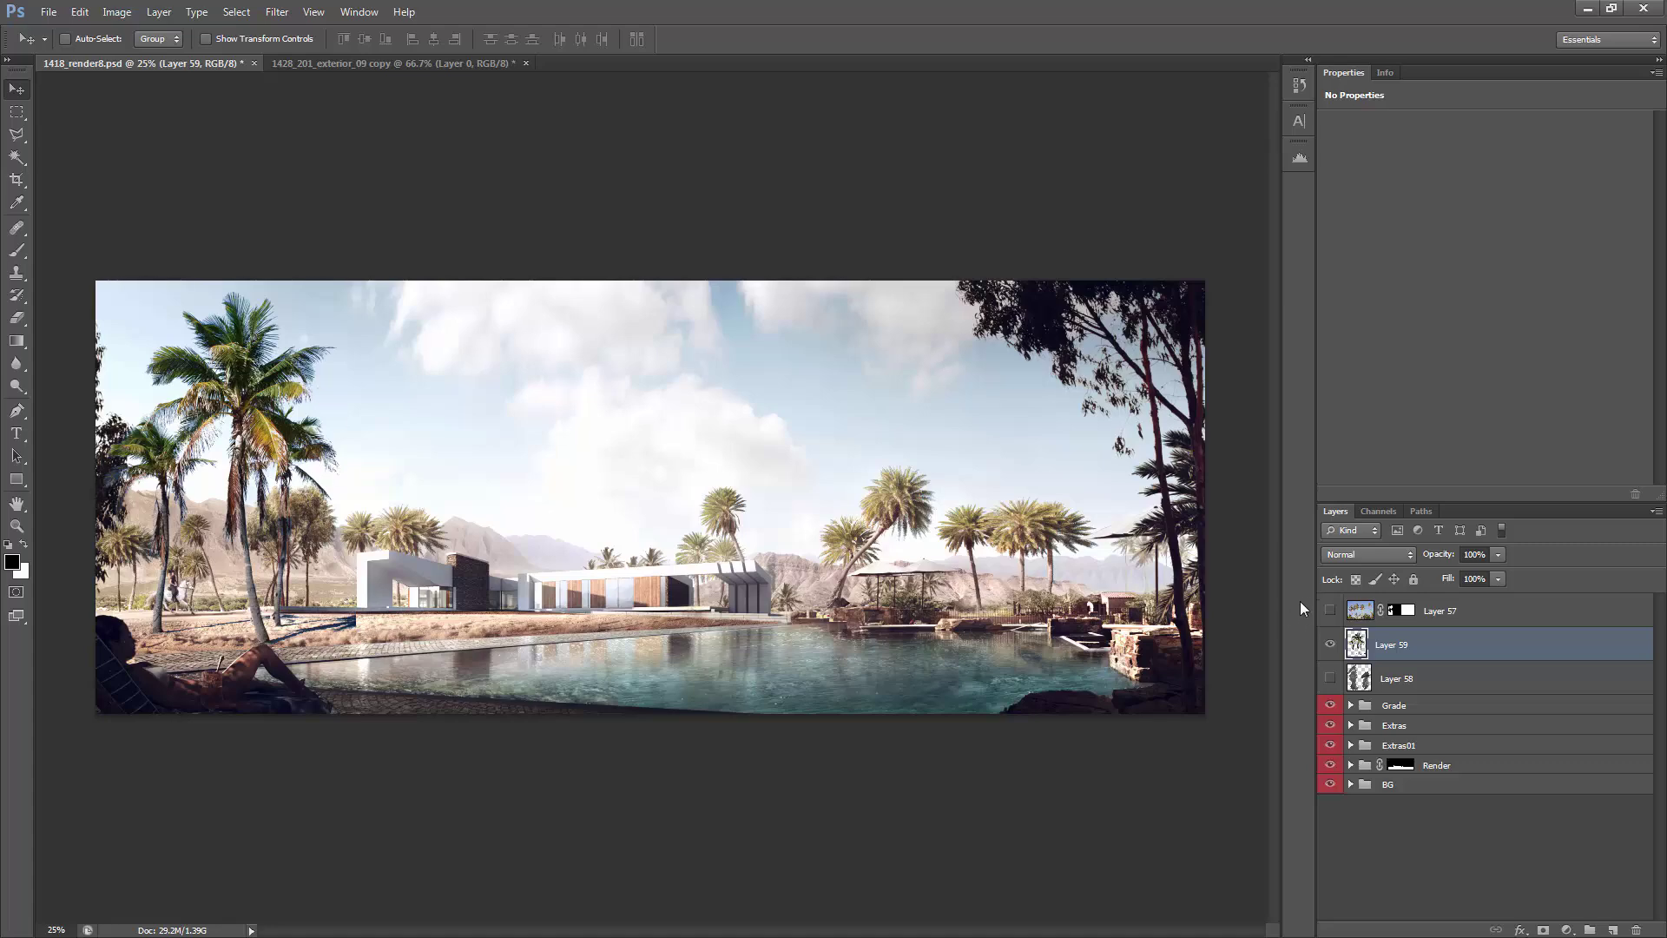
{"action": "left_click", "coordinate": [117, 11]}
{"action": "left_click", "coordinate": [117, 12]}
{"action": "left_click", "coordinate": [159, 11]}
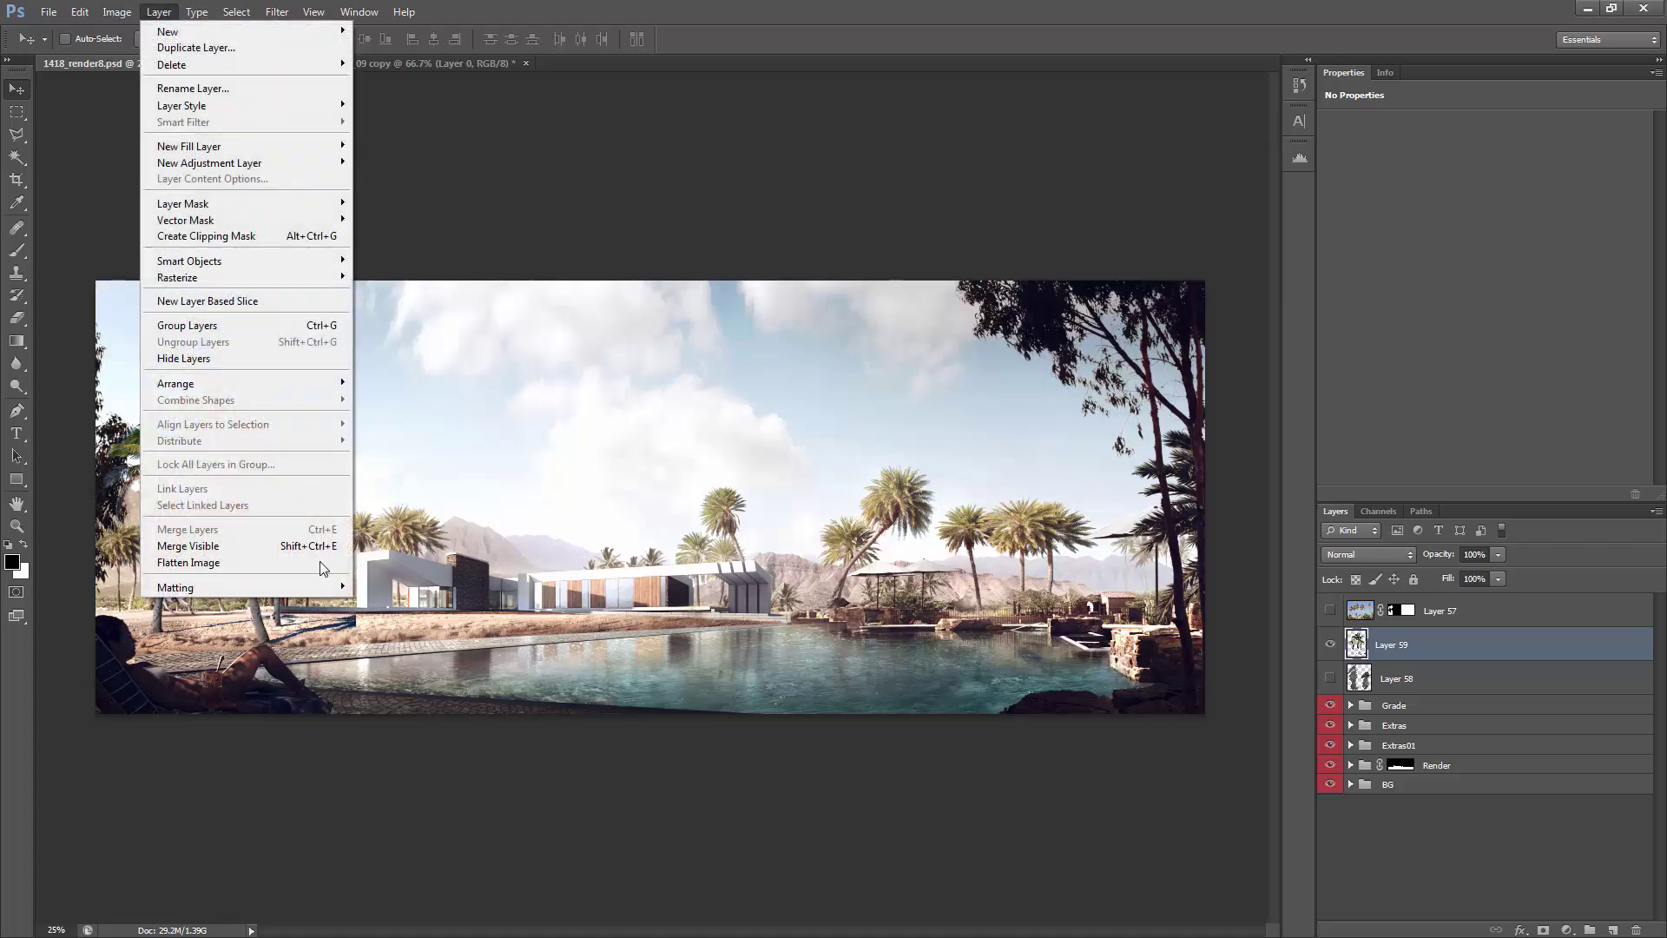
{"action": "mouse_move", "coordinate": [326, 587]}
{"action": "left_click", "coordinate": [368, 606]}
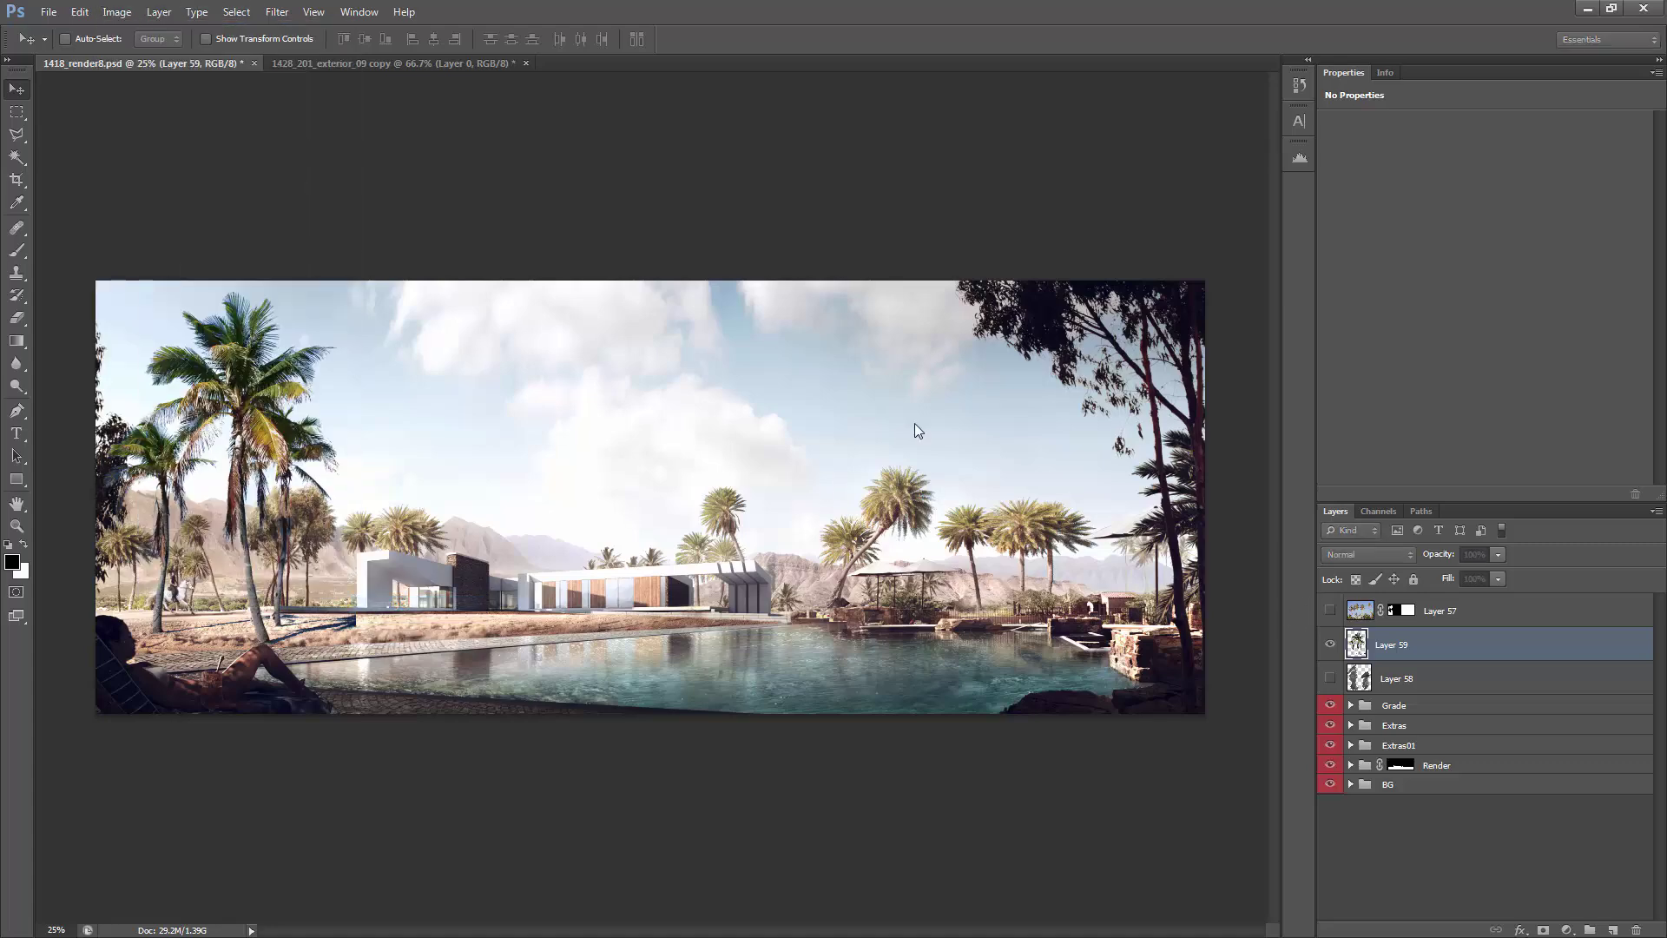
{"action": "left_click_drag", "start_coordinate": [800, 266], "coordinate": [1016, 168]}
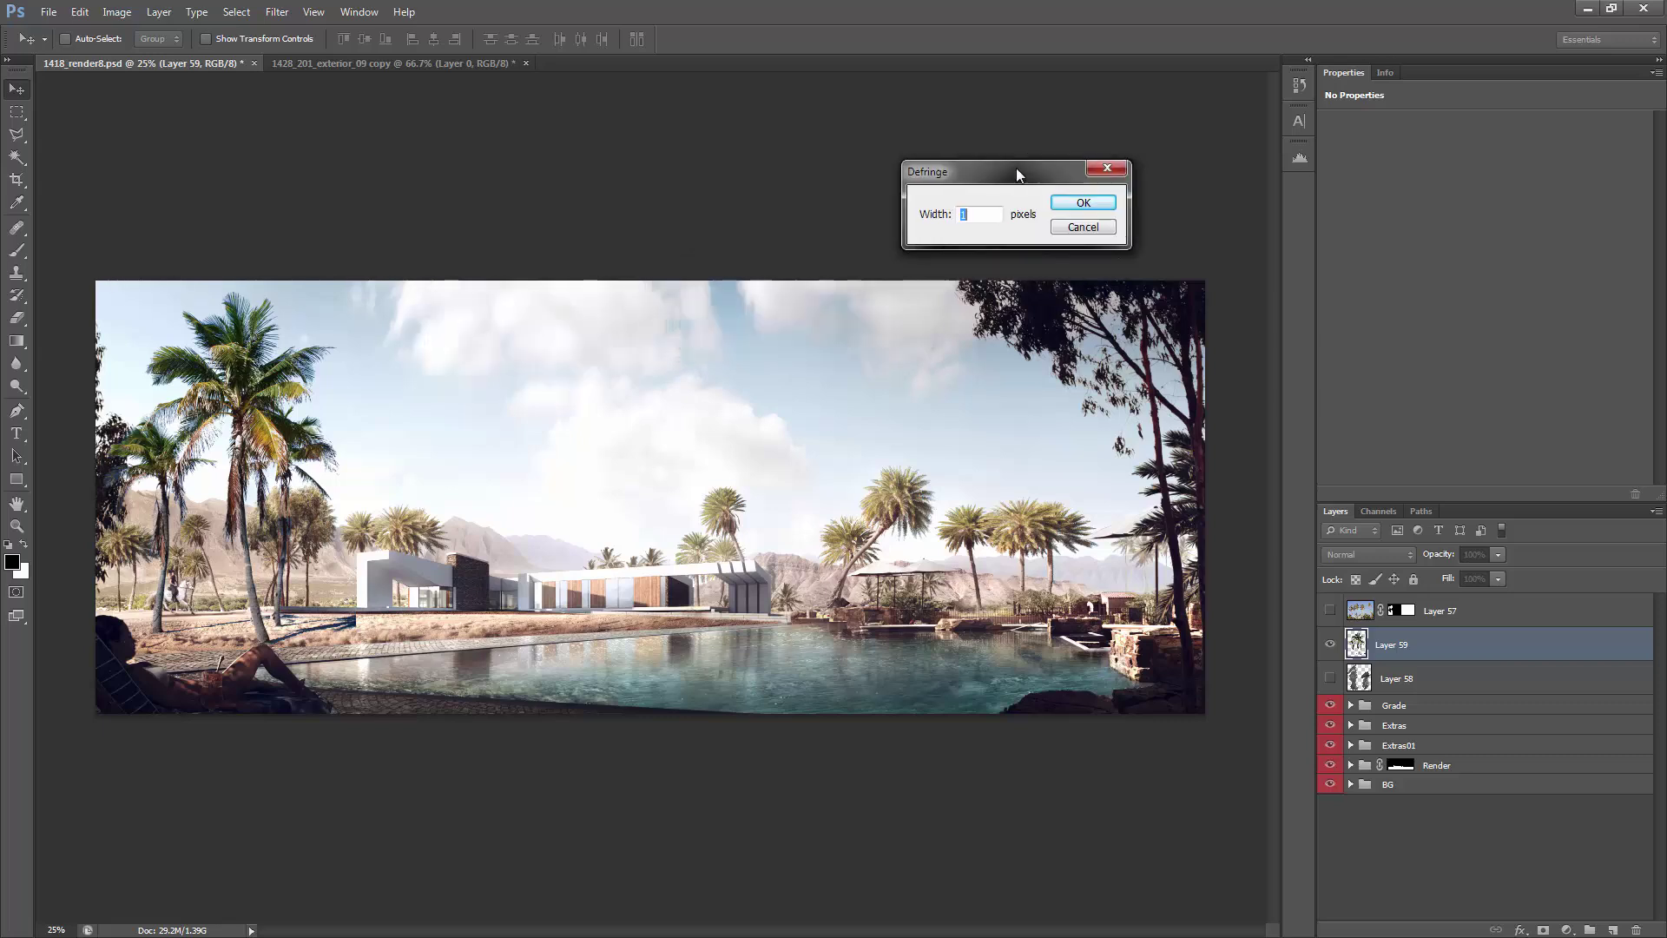
{"action": "left_click", "coordinate": [1074, 204]}
Step: Inspect the defringed palms up close, and add a Black & White adjustment layer over the image to compare tonal values
{"action": "key", "text": "z"}
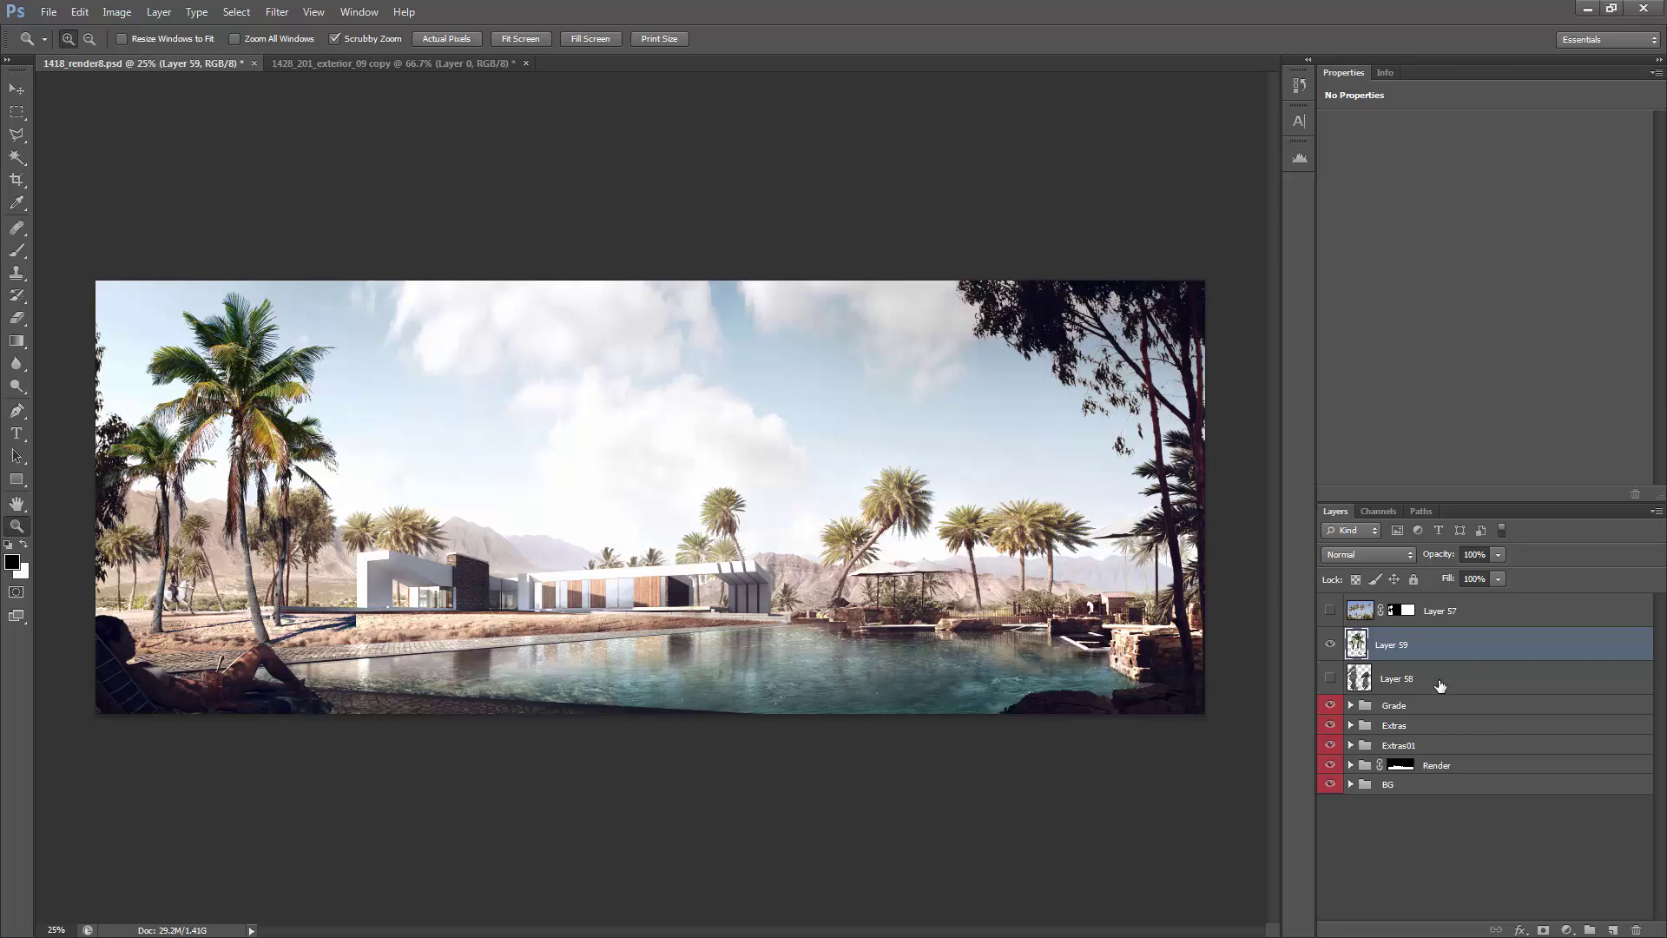
{"action": "left_click", "coordinate": [291, 642]}
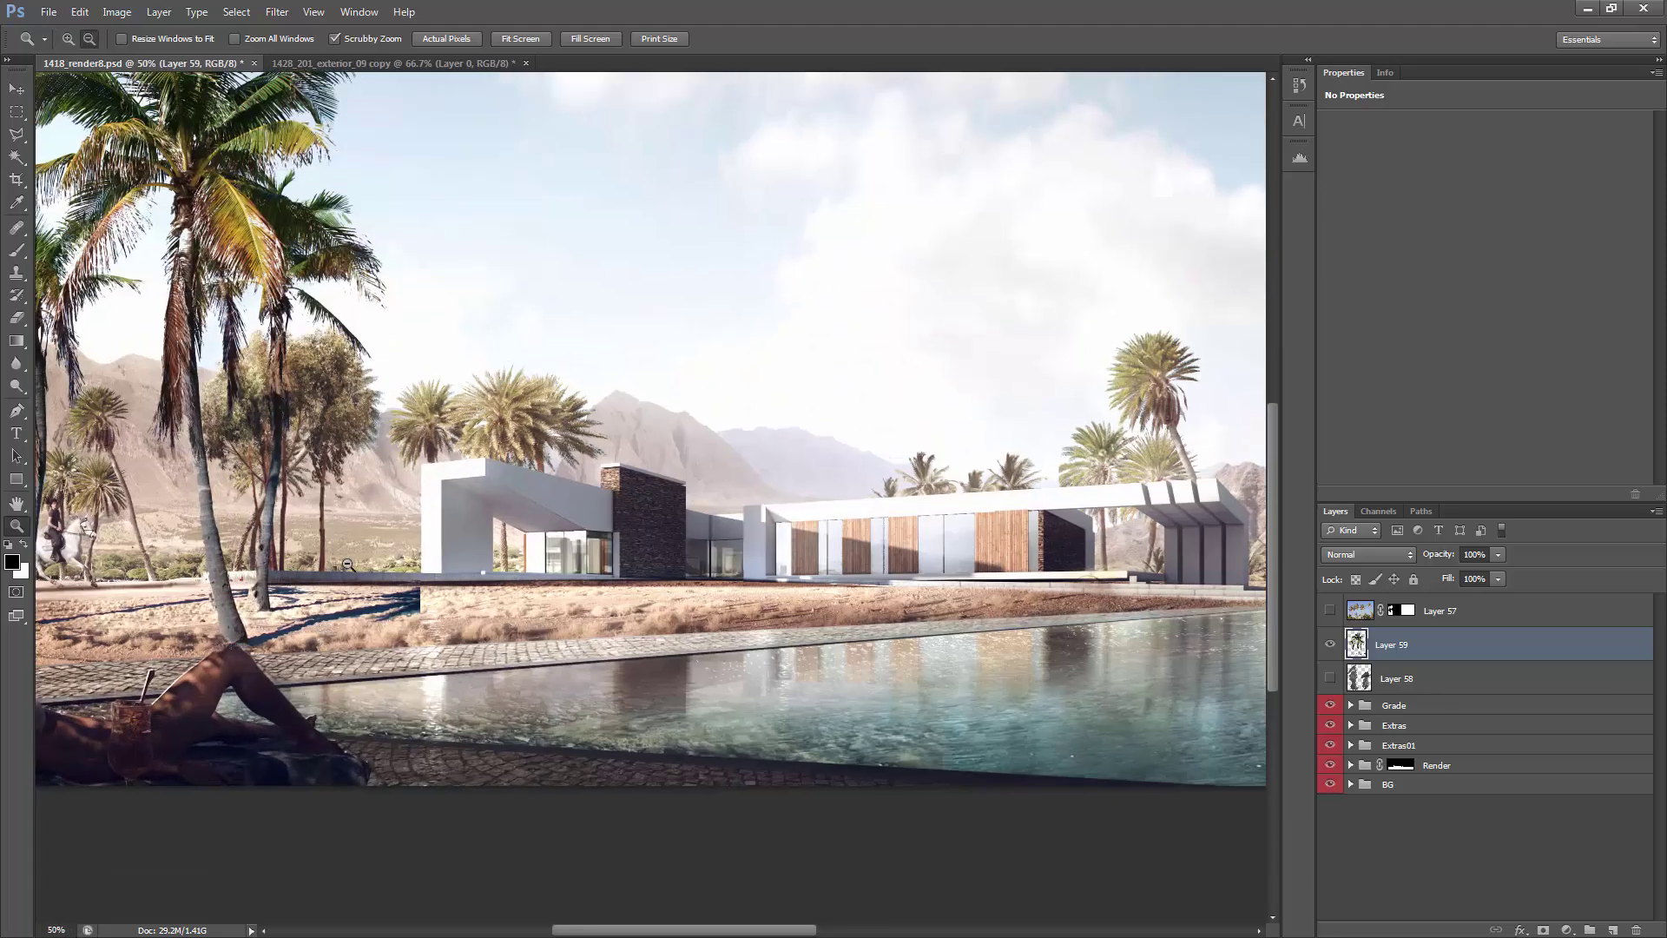
{"action": "left_click", "coordinate": [347, 564], "text": "alt"}
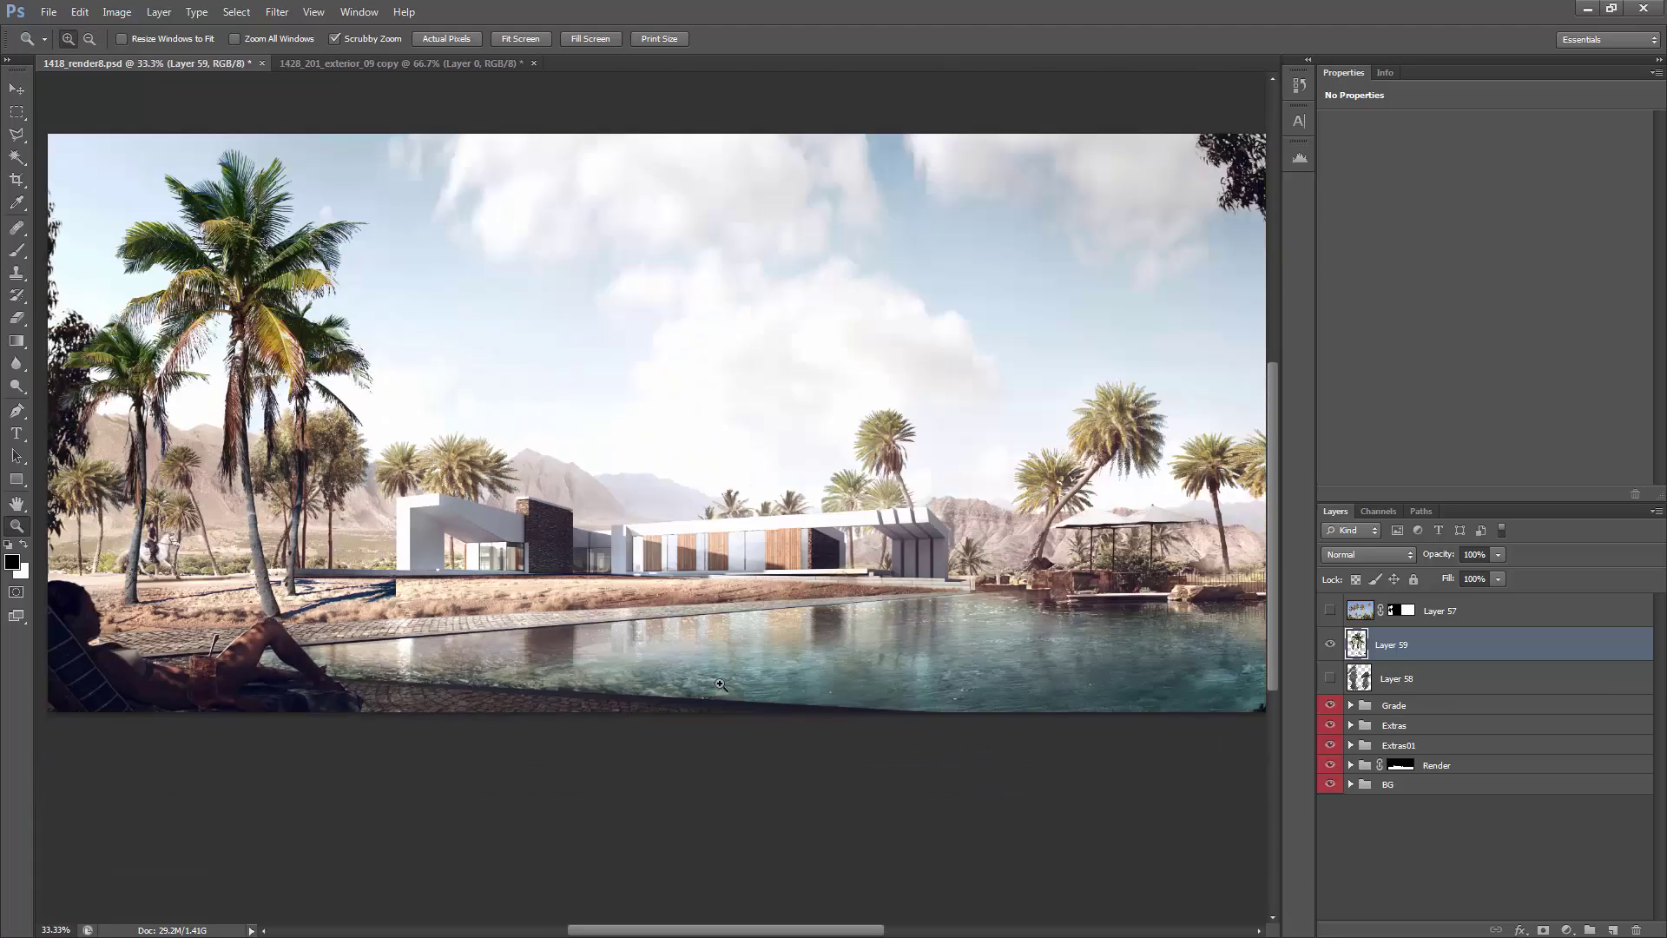
{"action": "left_click", "coordinate": [698, 543], "text": "alt"}
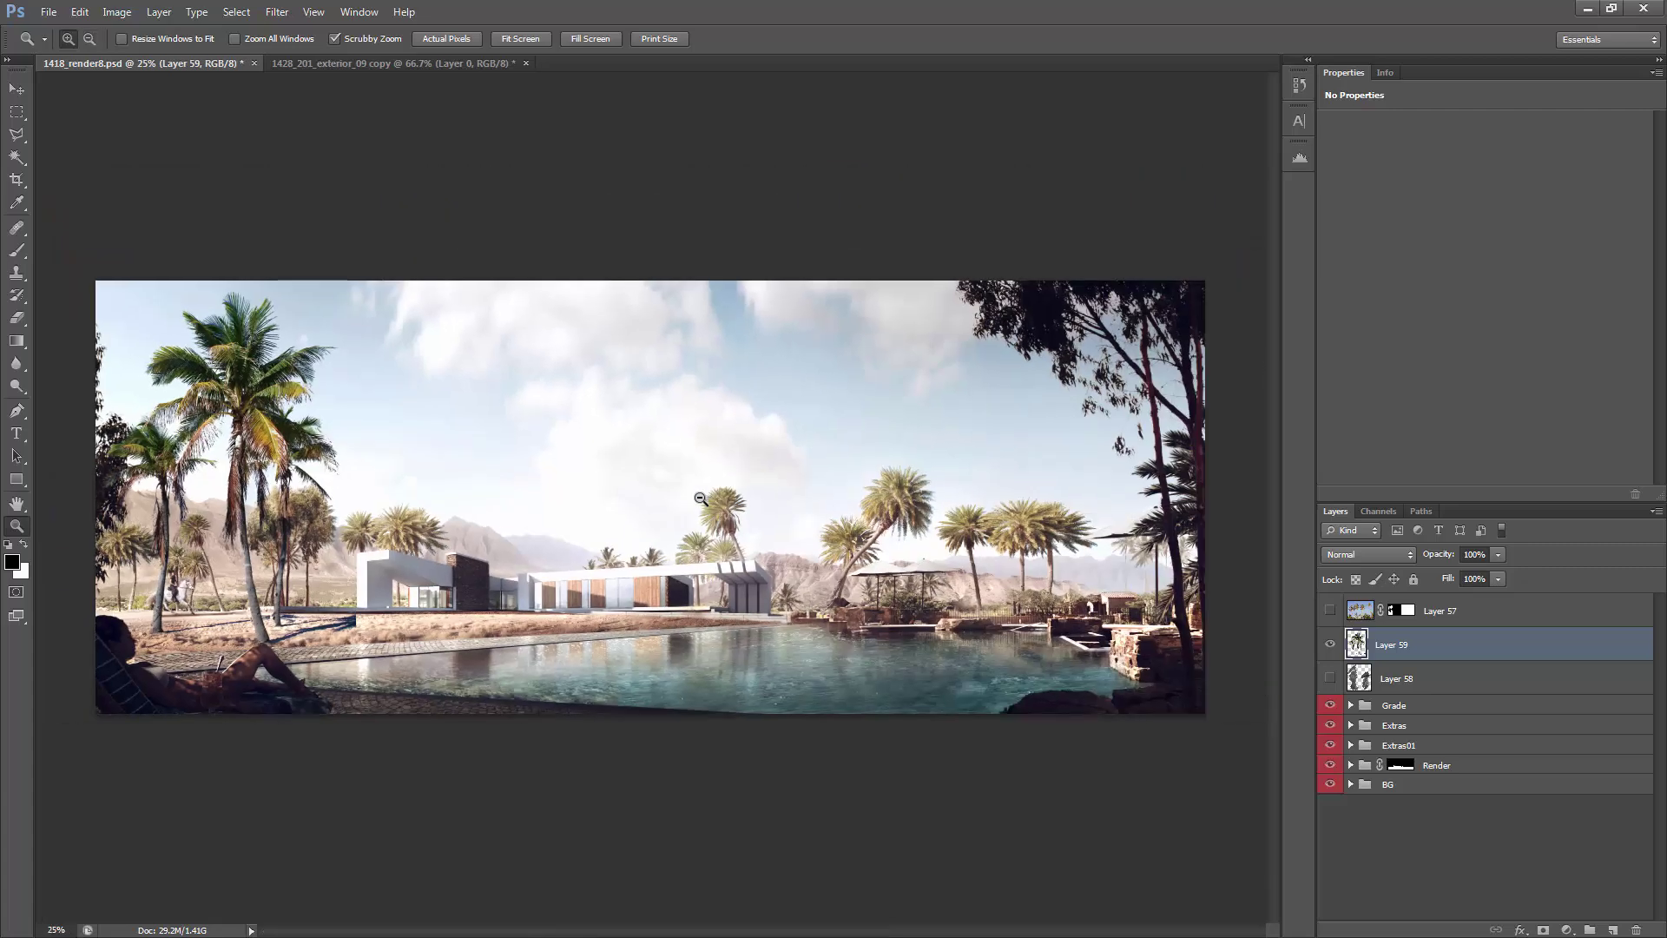
{"action": "left_click", "coordinate": [1570, 928]}
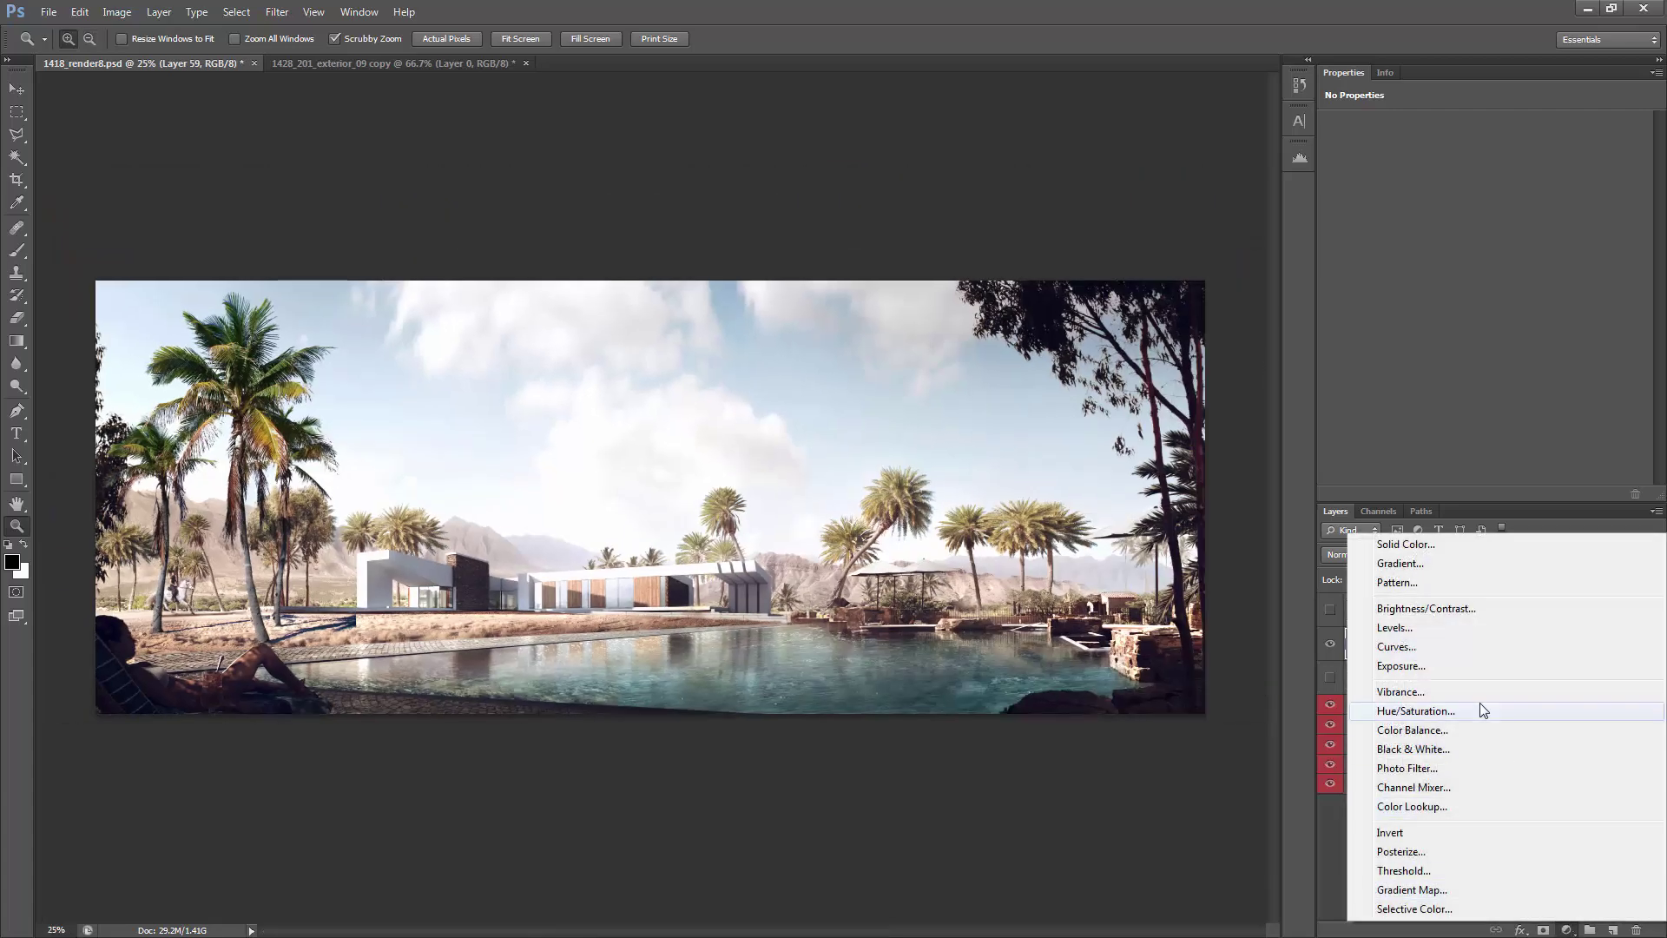
{"action": "left_click", "coordinate": [1437, 749]}
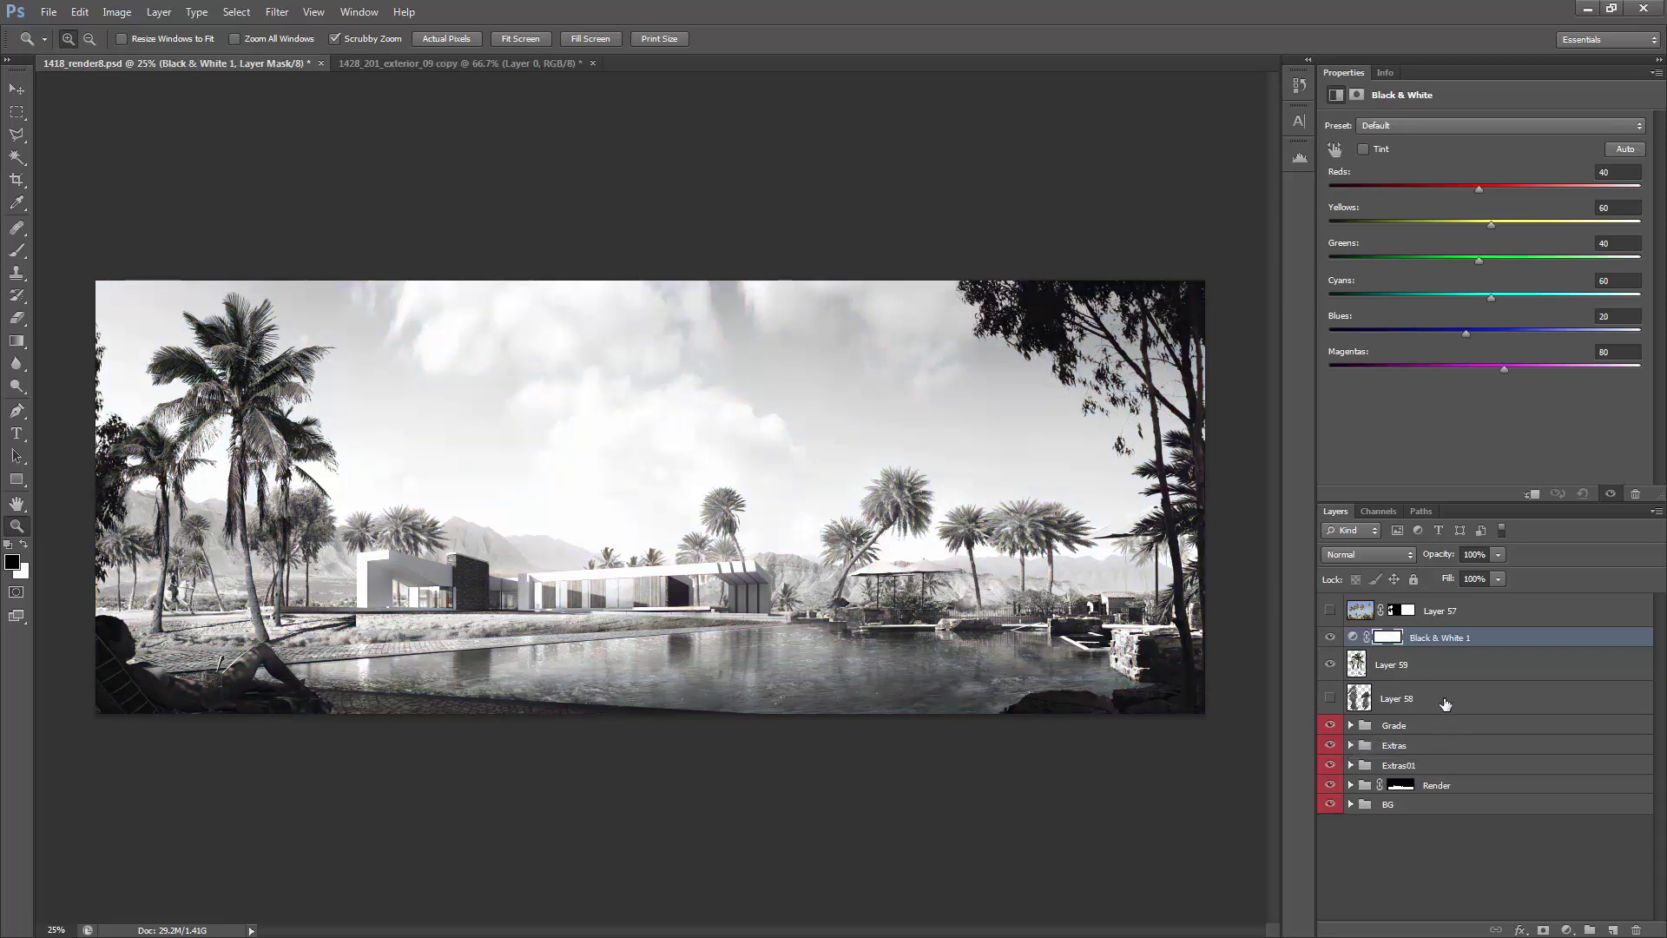
Step: Lighten the palms on Layer 59 with Levels, raising the output black to about 26 and adjusting the input midtones and whites
{"action": "left_click", "coordinate": [1446, 669]}
{"action": "key", "text": "ctrl+l"}
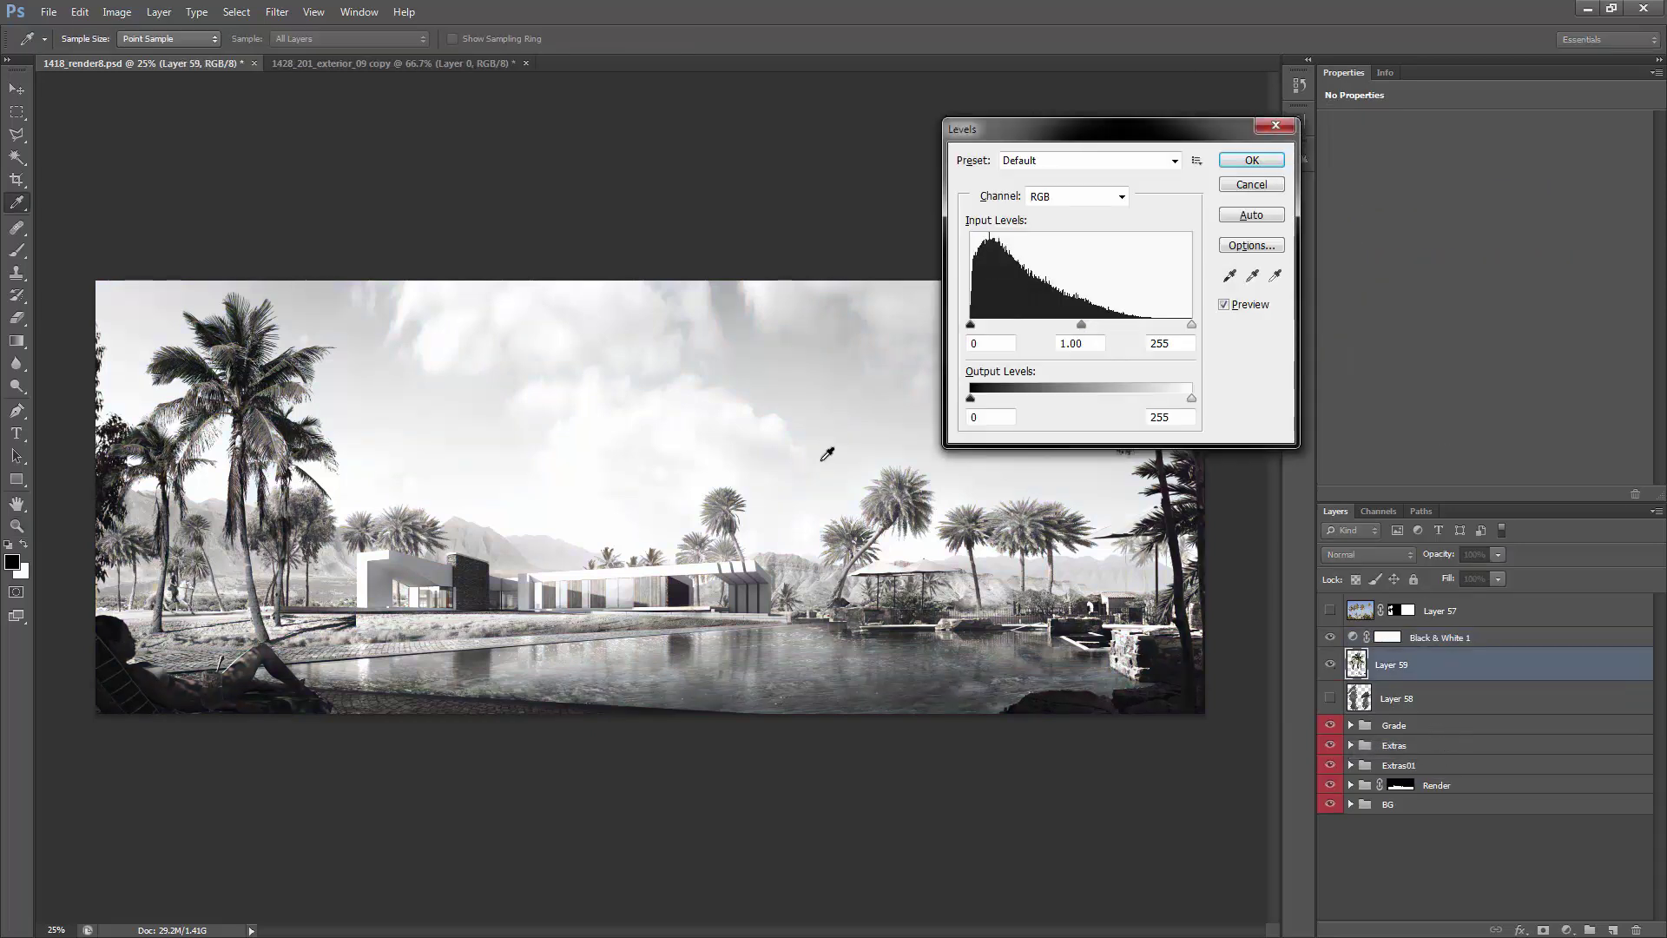
{"action": "left_click_drag", "start_coordinate": [980, 397], "coordinate": [990, 399]}
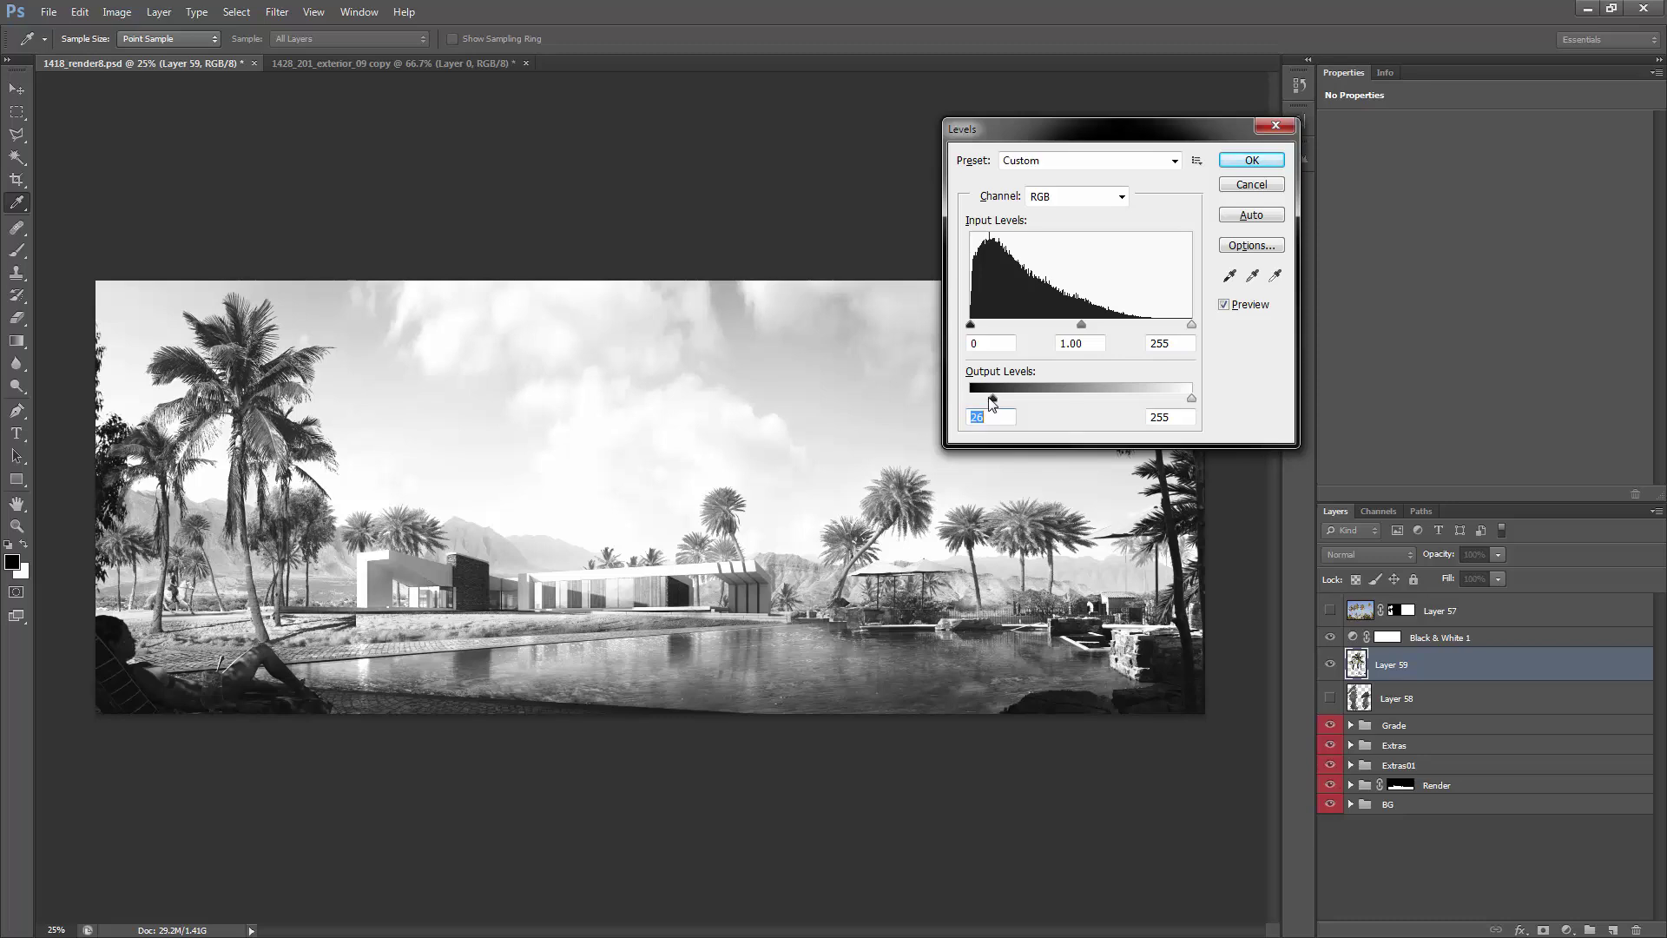
{"action": "left_click_drag", "start_coordinate": [1079, 323], "coordinate": [975, 330]}
{"action": "left_click_drag", "start_coordinate": [1184, 327], "coordinate": [1168, 330]}
{"action": "left_click", "coordinate": [1251, 160]}
{"action": "key", "text": "z"}
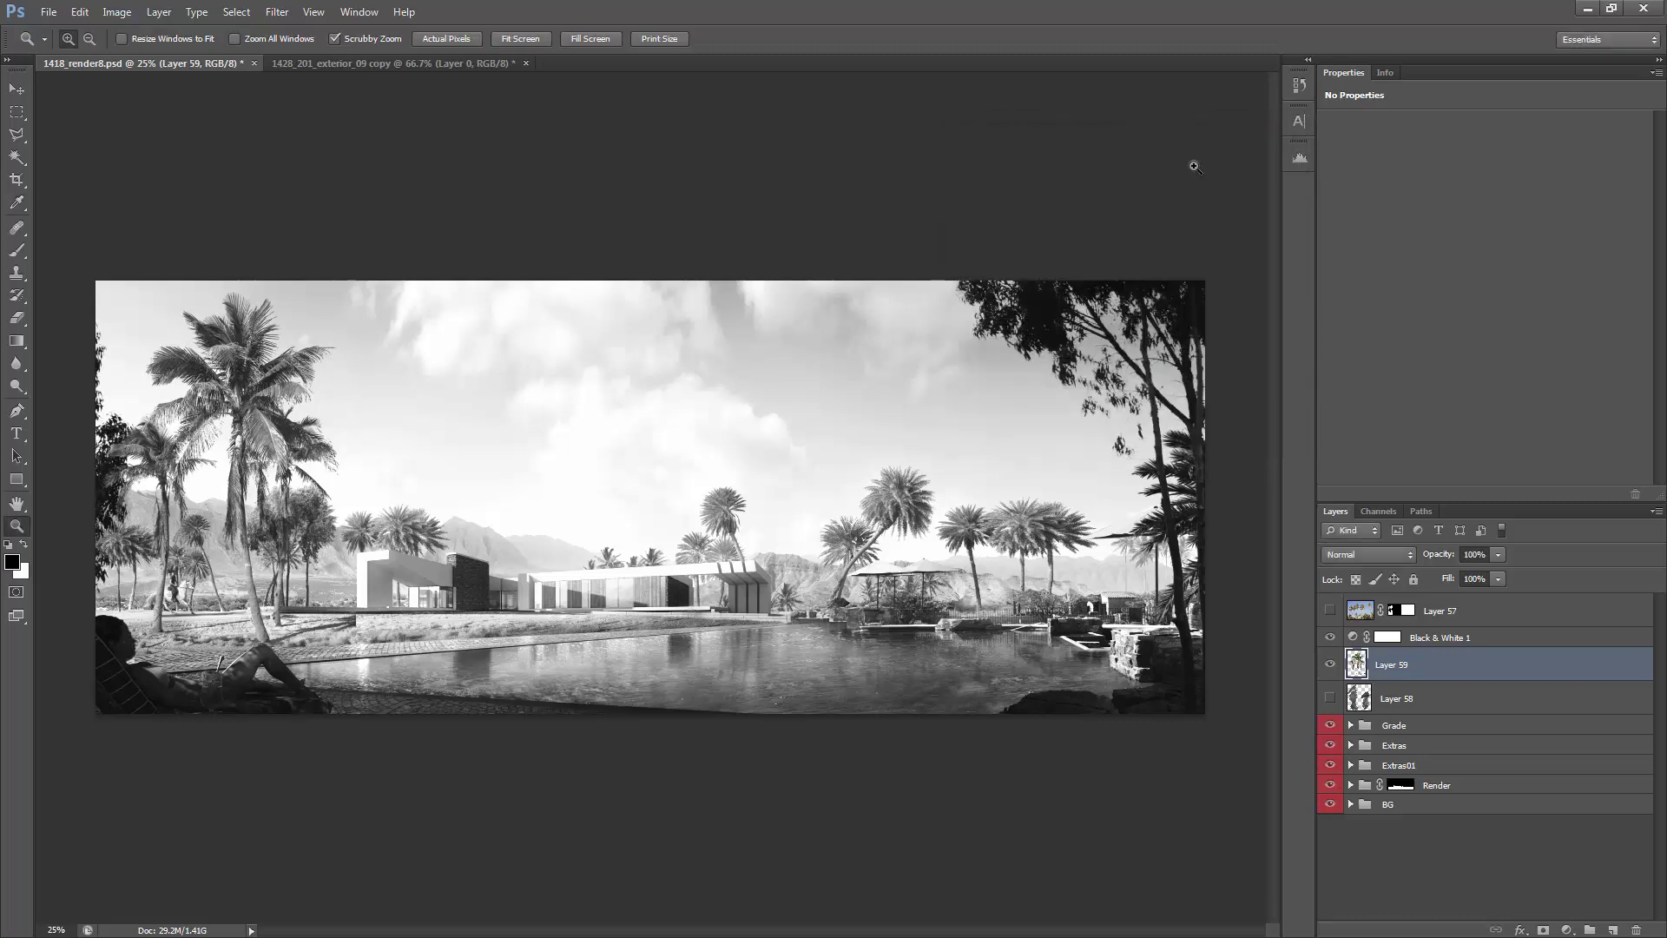
Step: Hide the Black & White layer, and clip a Hue/Saturation adjustment to Layer 59 with slightly reduced saturation
{"action": "left_click", "coordinate": [1327, 639]}
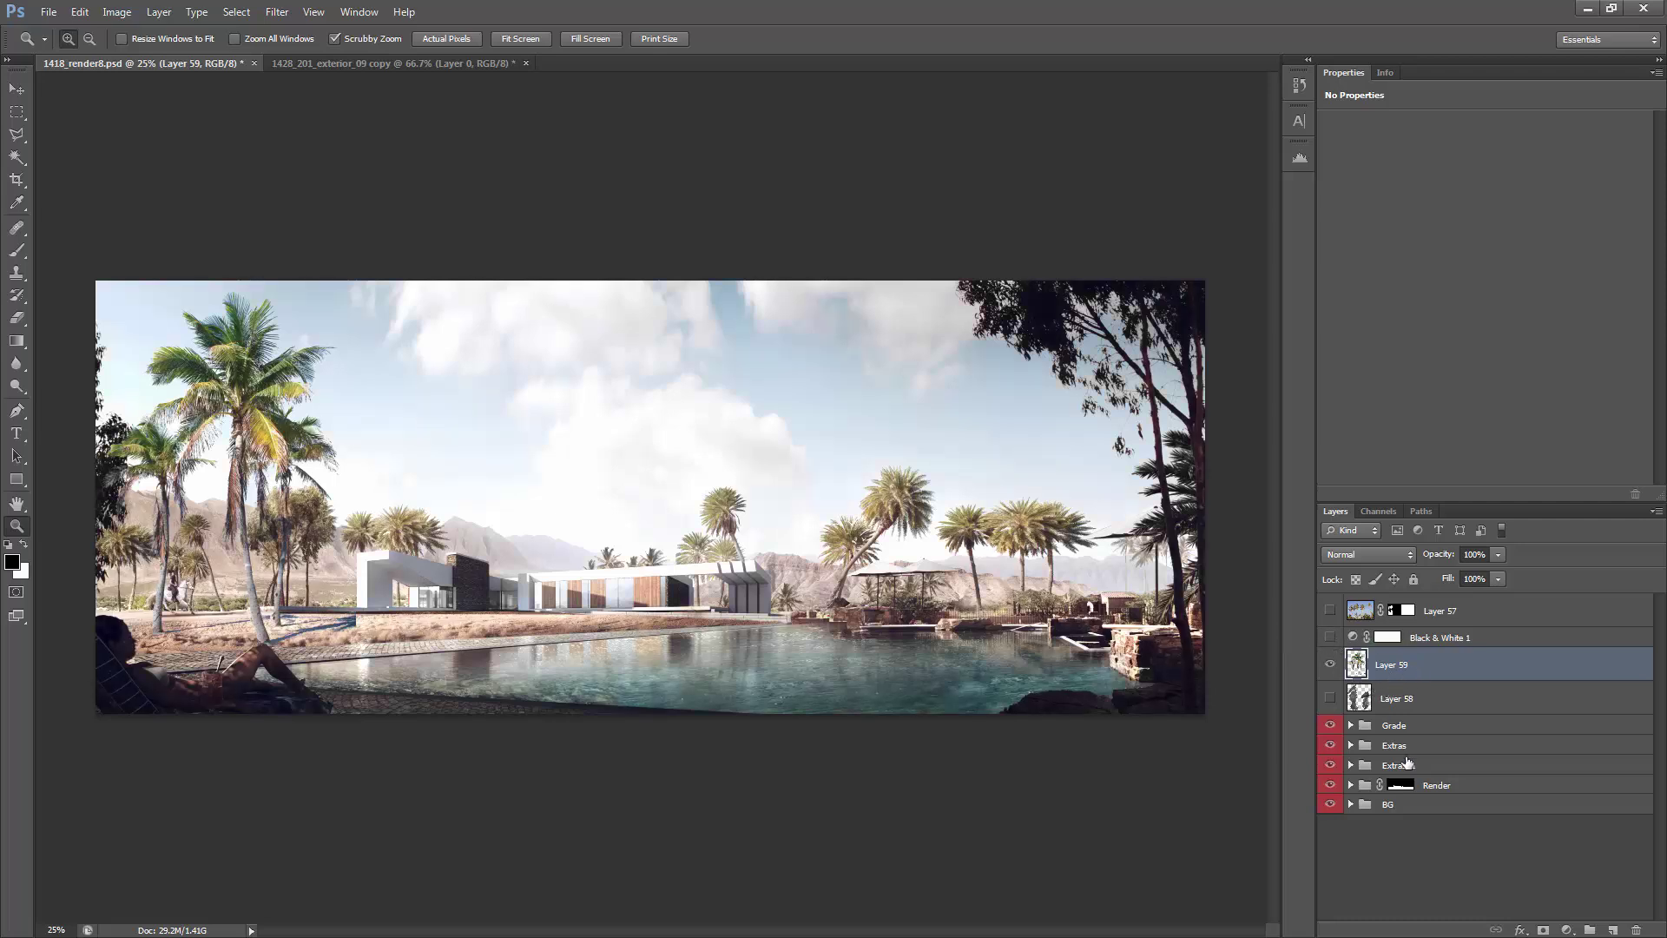
{"action": "left_click", "coordinate": [1569, 929]}
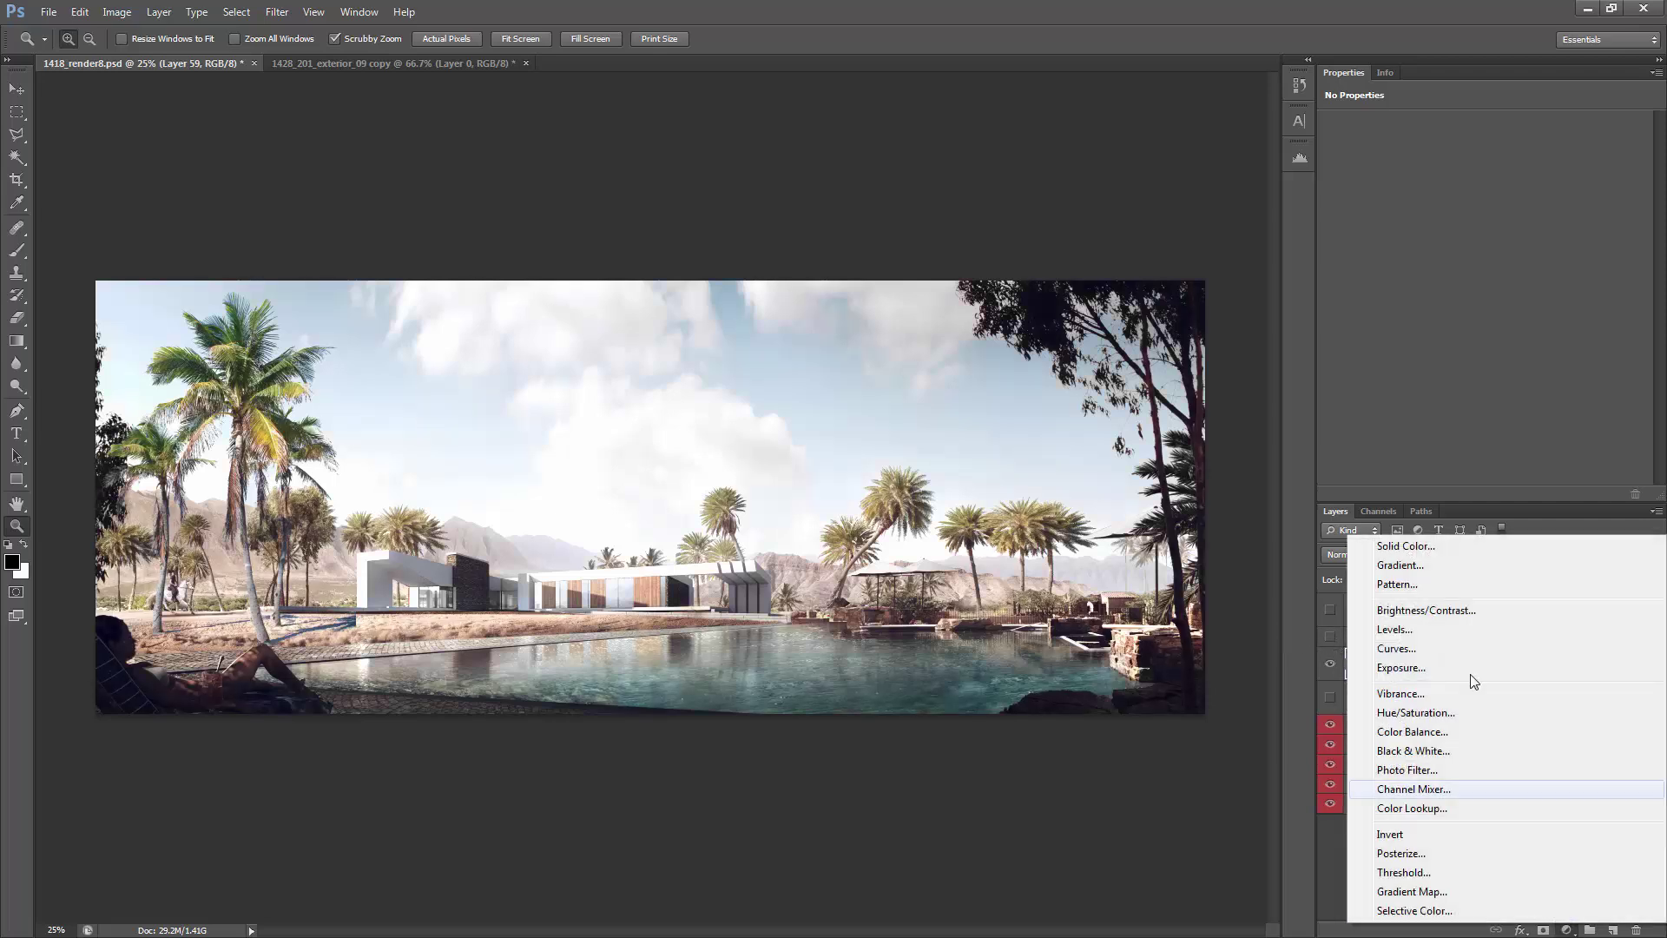
{"action": "left_click", "coordinate": [1443, 724]}
{"action": "left_click_drag", "start_coordinate": [1432, 679], "coordinate": [1434, 665]}
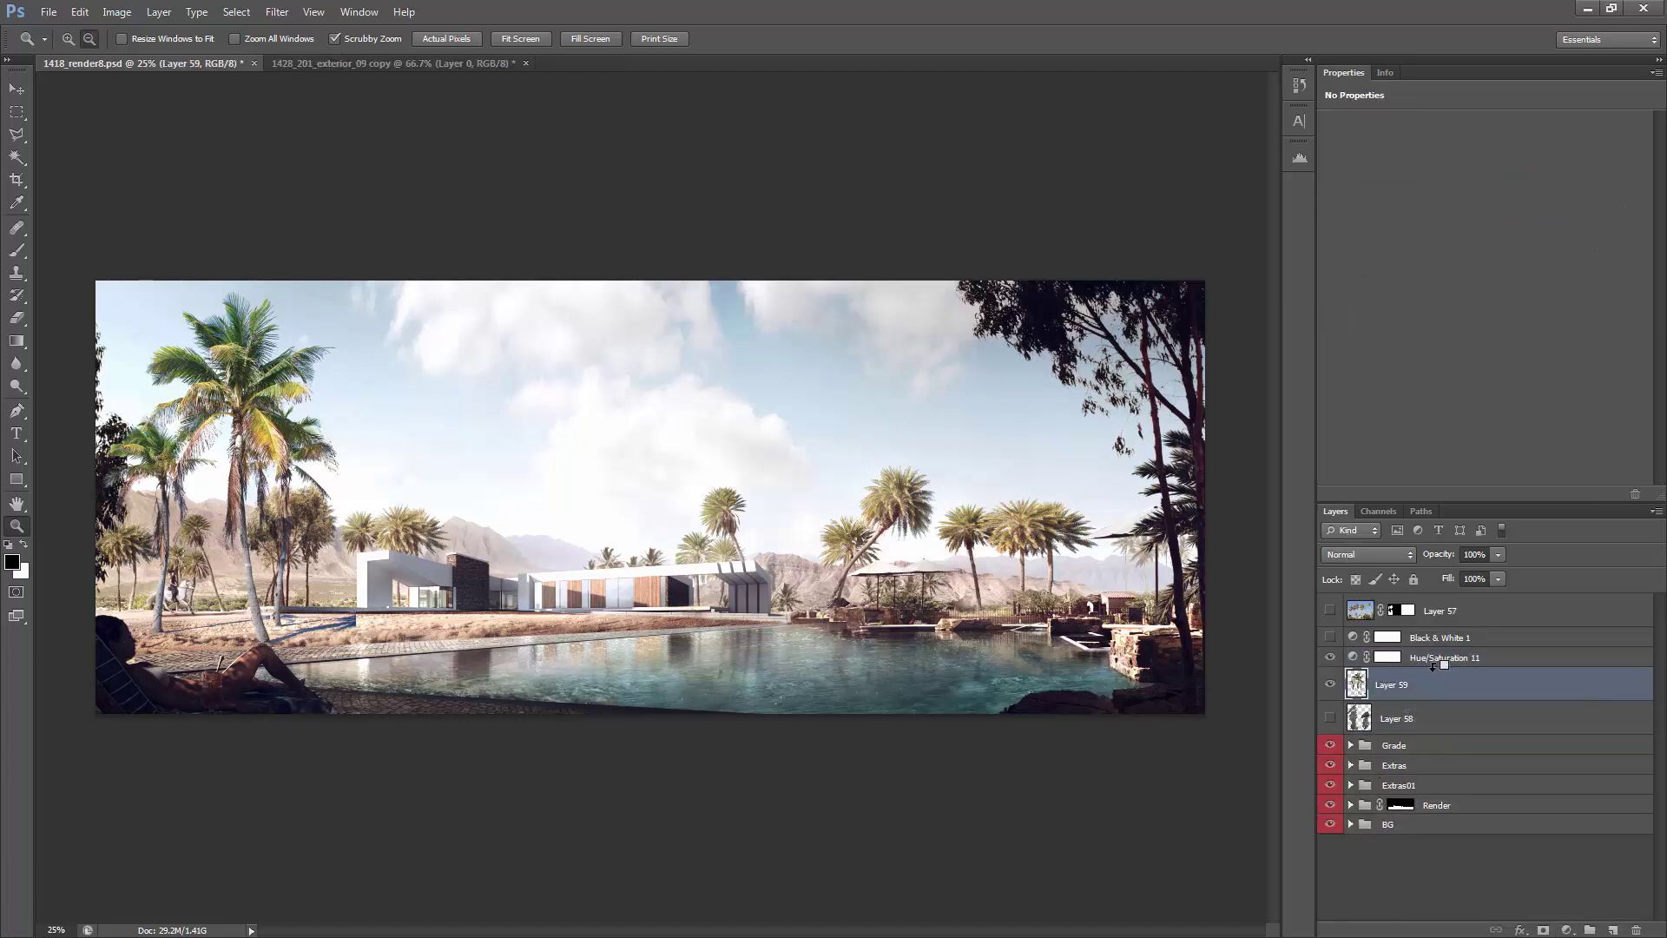
{"action": "left_click", "coordinate": [1434, 664], "text": "alt"}
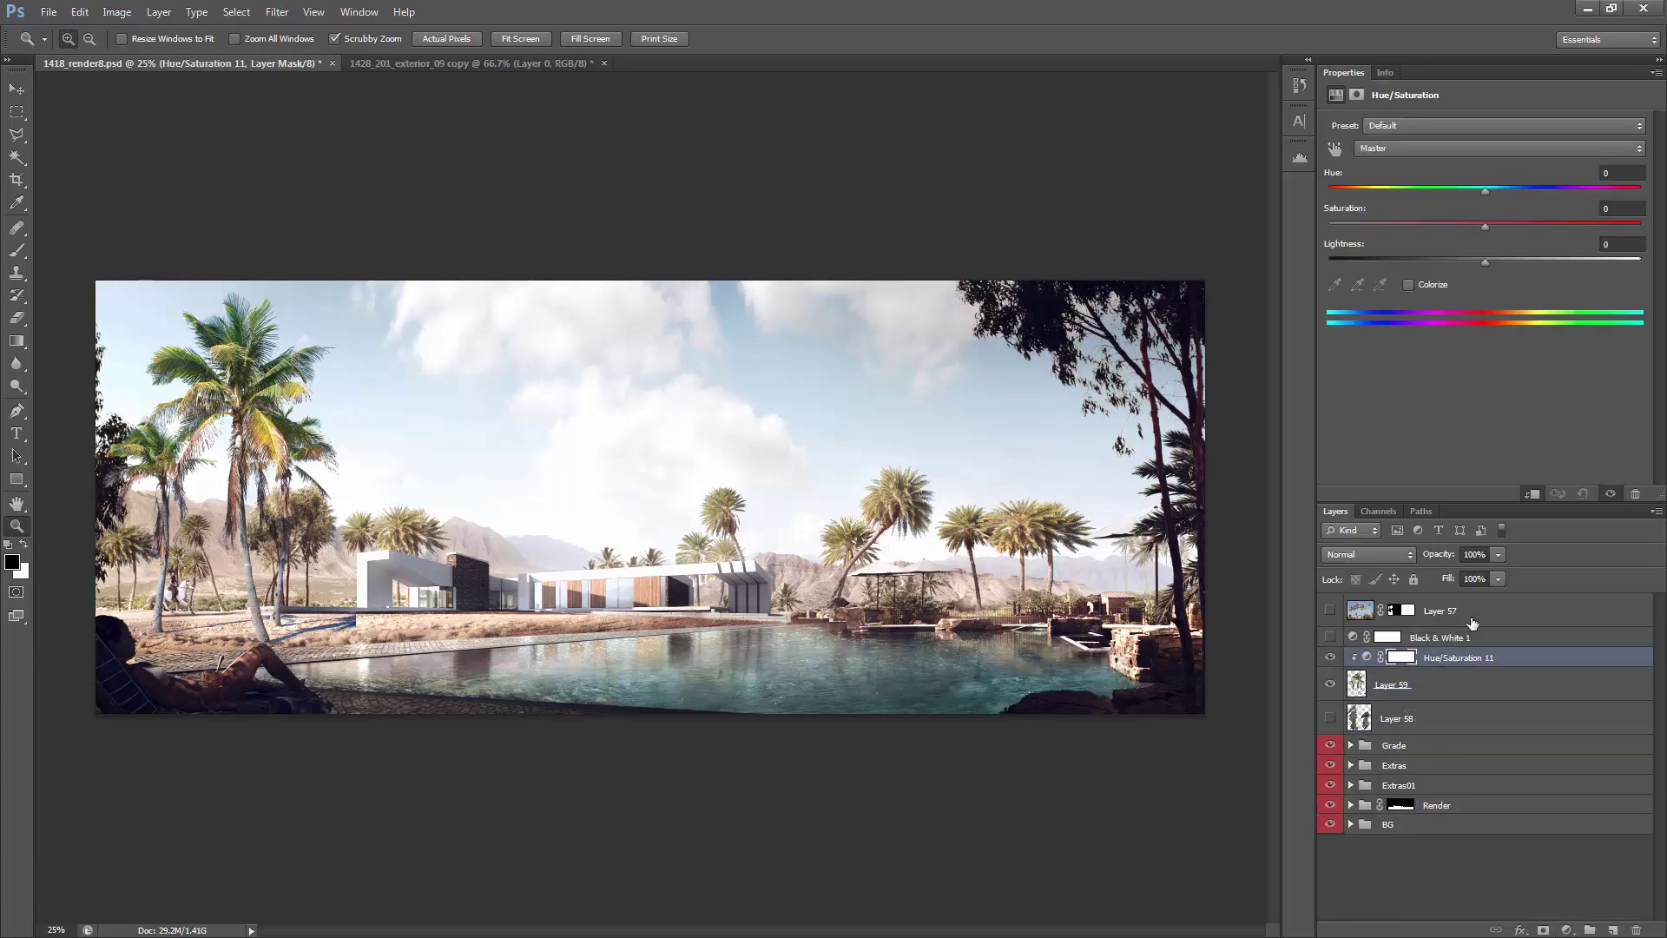
{"action": "left_click", "coordinate": [1467, 231]}
Step: Clip a Color Balance adjustment to the palms with midtones at red +5, magenta -5 and yellow -15
{"action": "left_click", "coordinate": [1567, 930]}
{"action": "left_click", "coordinate": [1459, 741]}
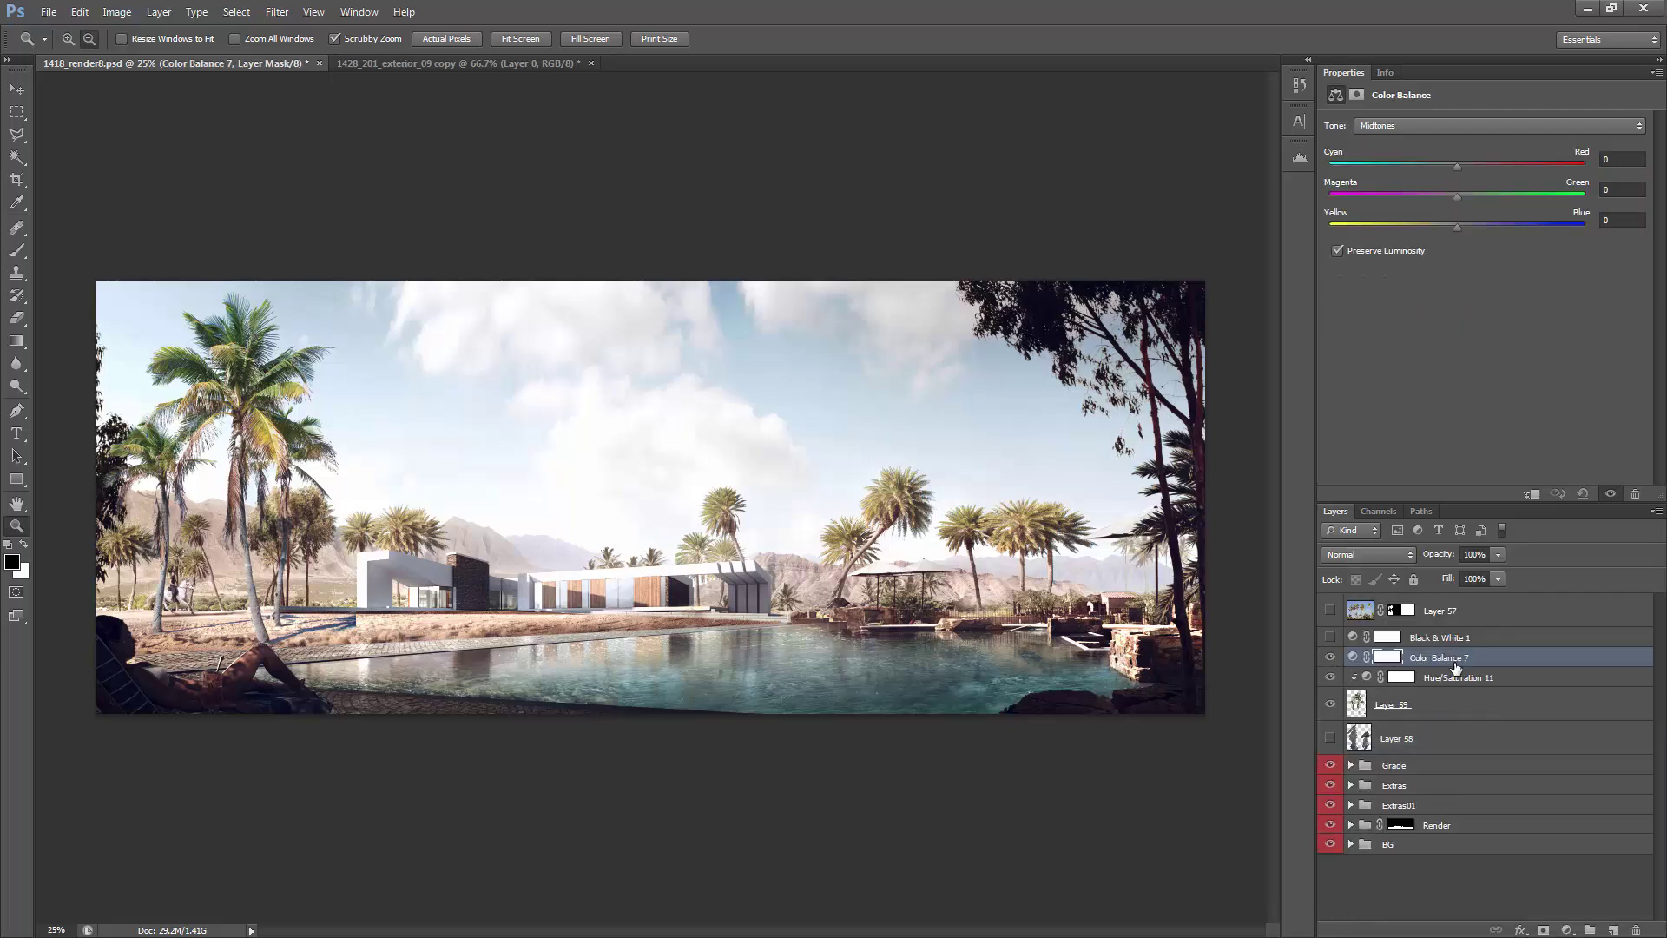
{"action": "left_click", "coordinate": [1460, 663], "text": "alt"}
{"action": "left_click", "coordinate": [1466, 666], "text": "alt"}
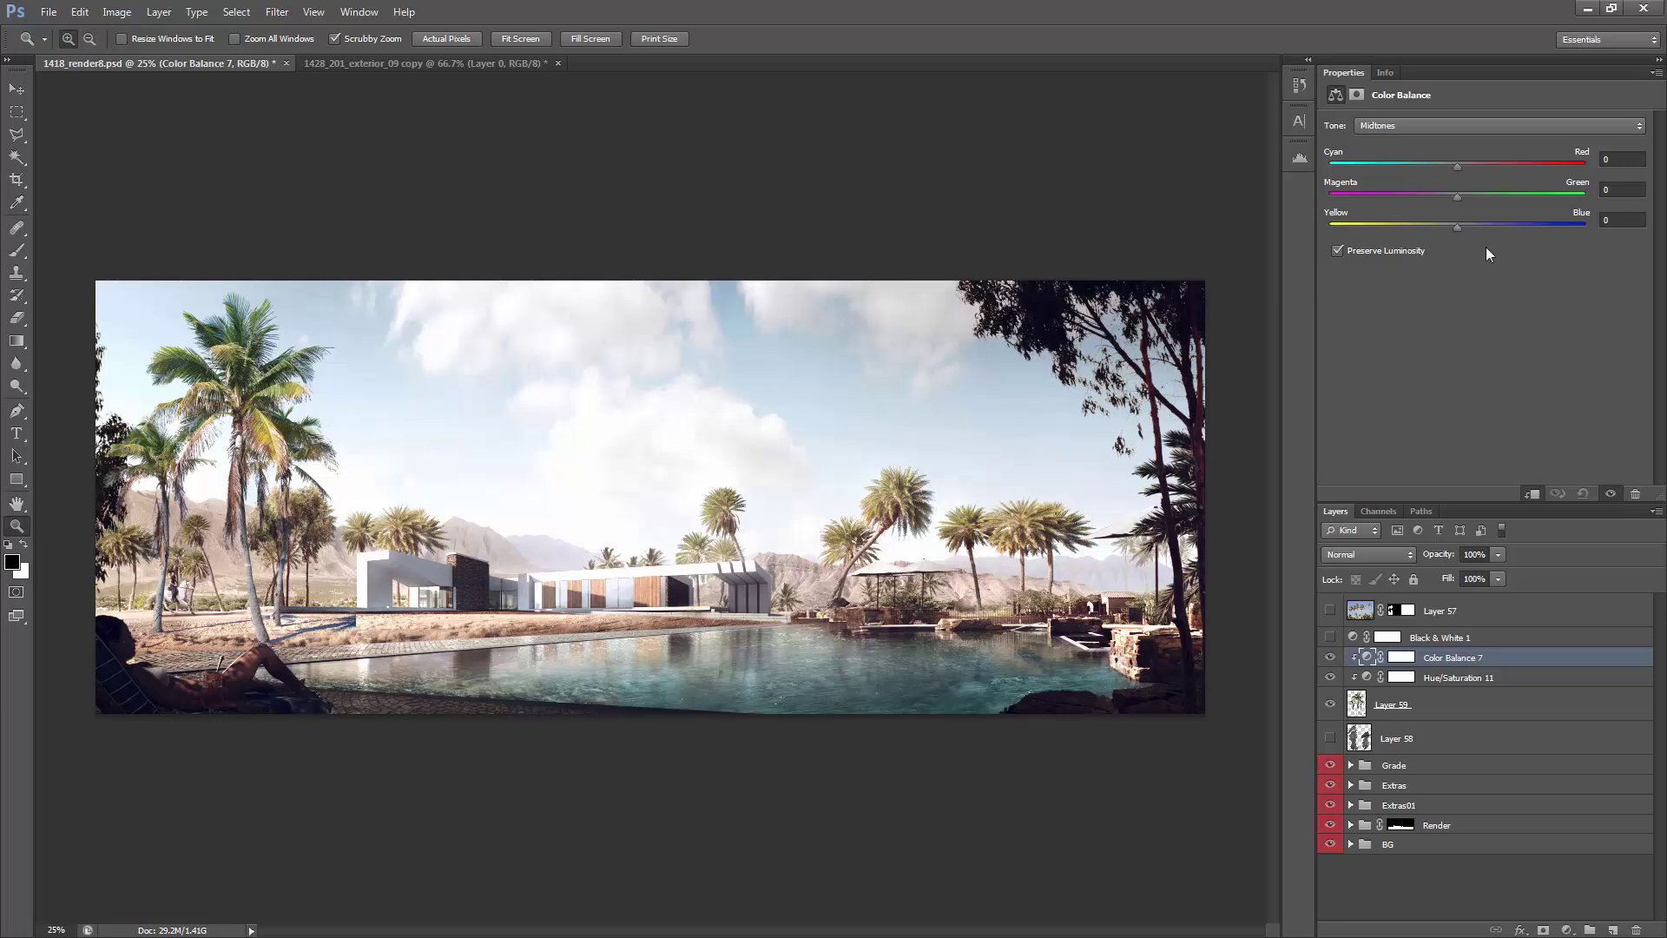
{"action": "left_click", "coordinate": [1441, 224]}
{"action": "left_click_drag", "start_coordinate": [1466, 200], "coordinate": [1445, 196]}
{"action": "left_click_drag", "start_coordinate": [1457, 167], "coordinate": [1461, 169]}
{"action": "left_click", "coordinate": [1439, 705]}
{"action": "left_click", "coordinate": [1459, 658]}
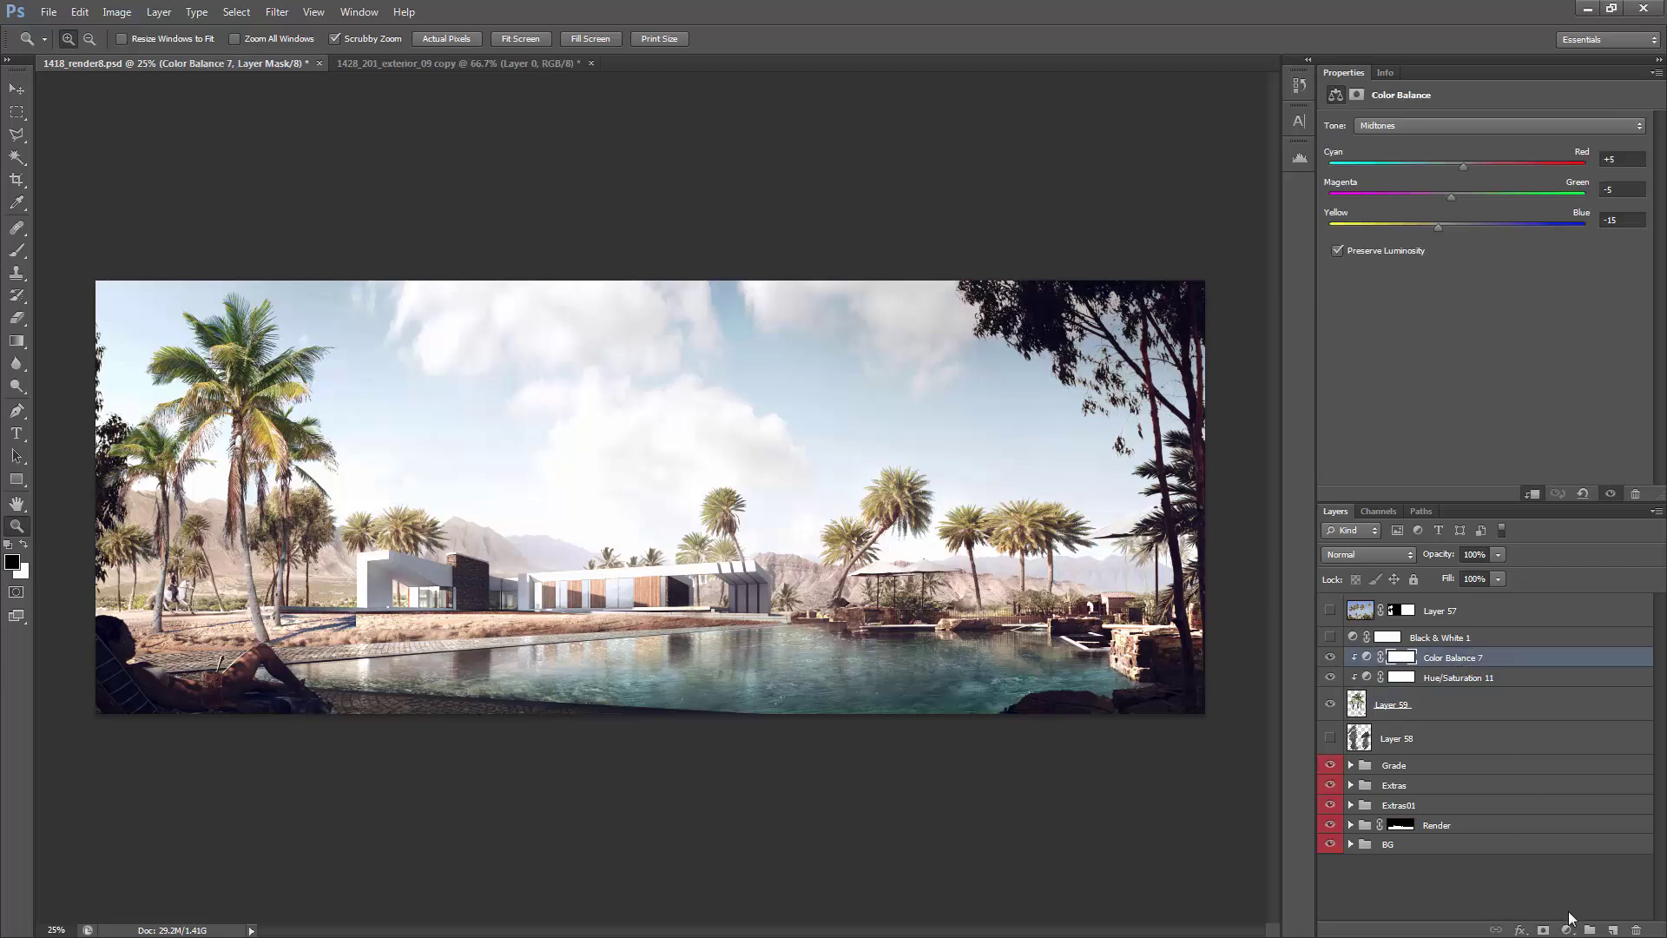
Step: Create a new layer clipped to the palms, name it "soft" and set its blend mode to Soft Light
{"action": "left_click", "coordinate": [1612, 930]}
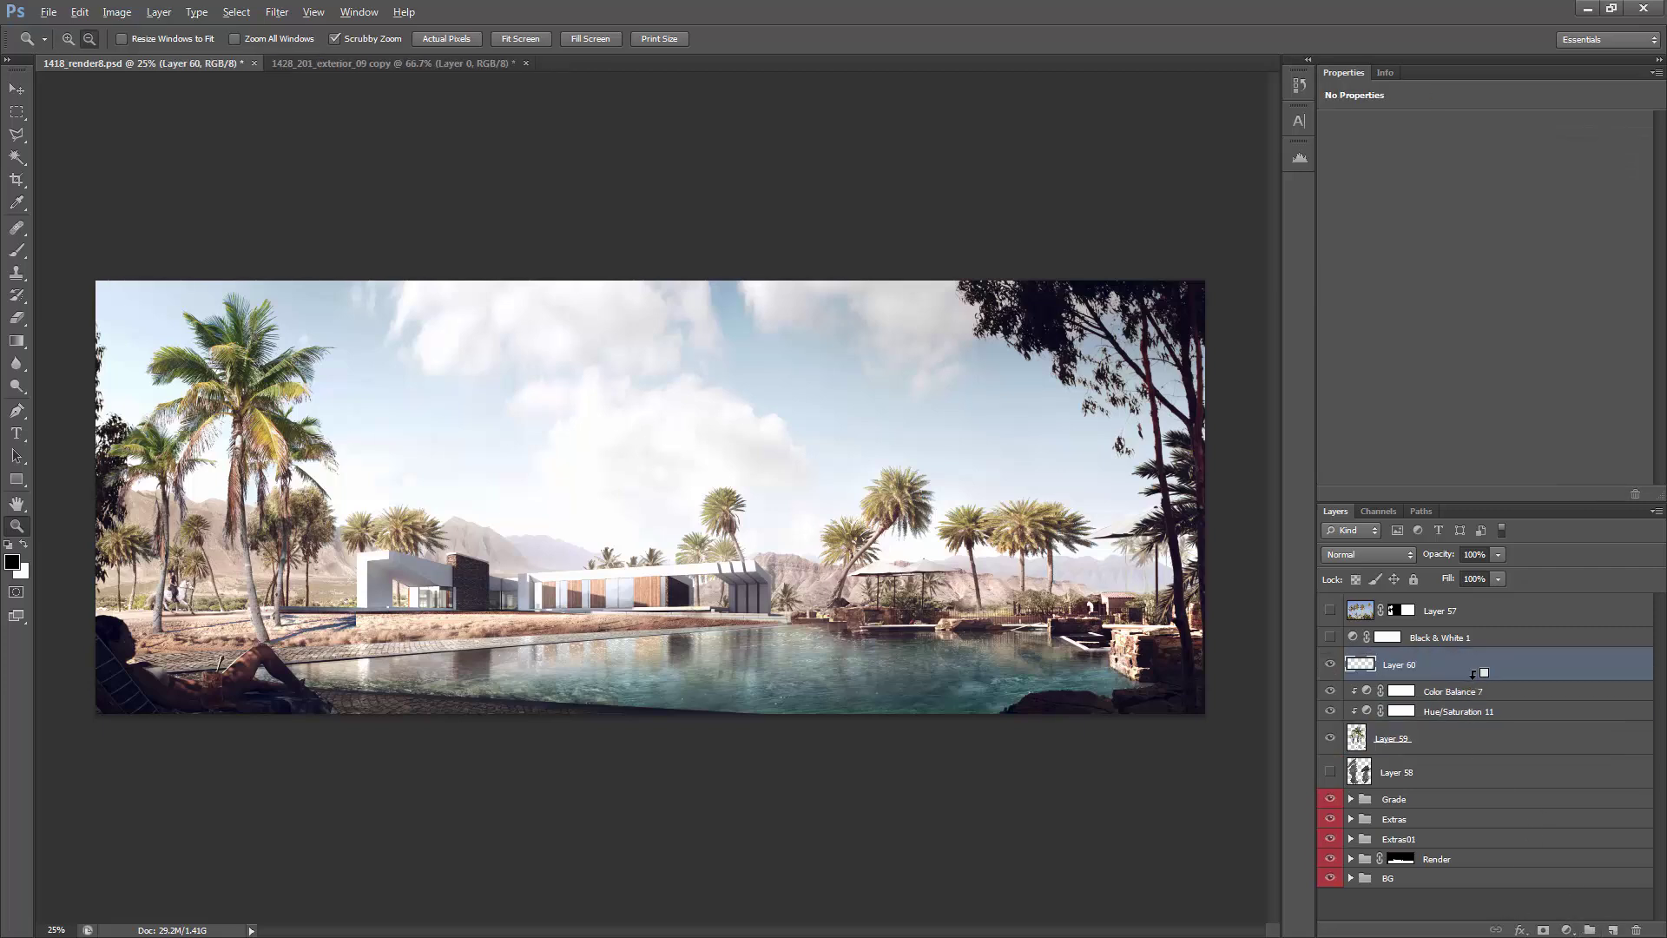
{"action": "left_click", "coordinate": [1473, 674], "text": "alt"}
{"action": "double_click", "coordinate": [1411, 665]}
{"action": "type", "text": "soft"}
{"action": "key", "text": "Return"}
{"action": "left_click", "coordinate": [1377, 554]}
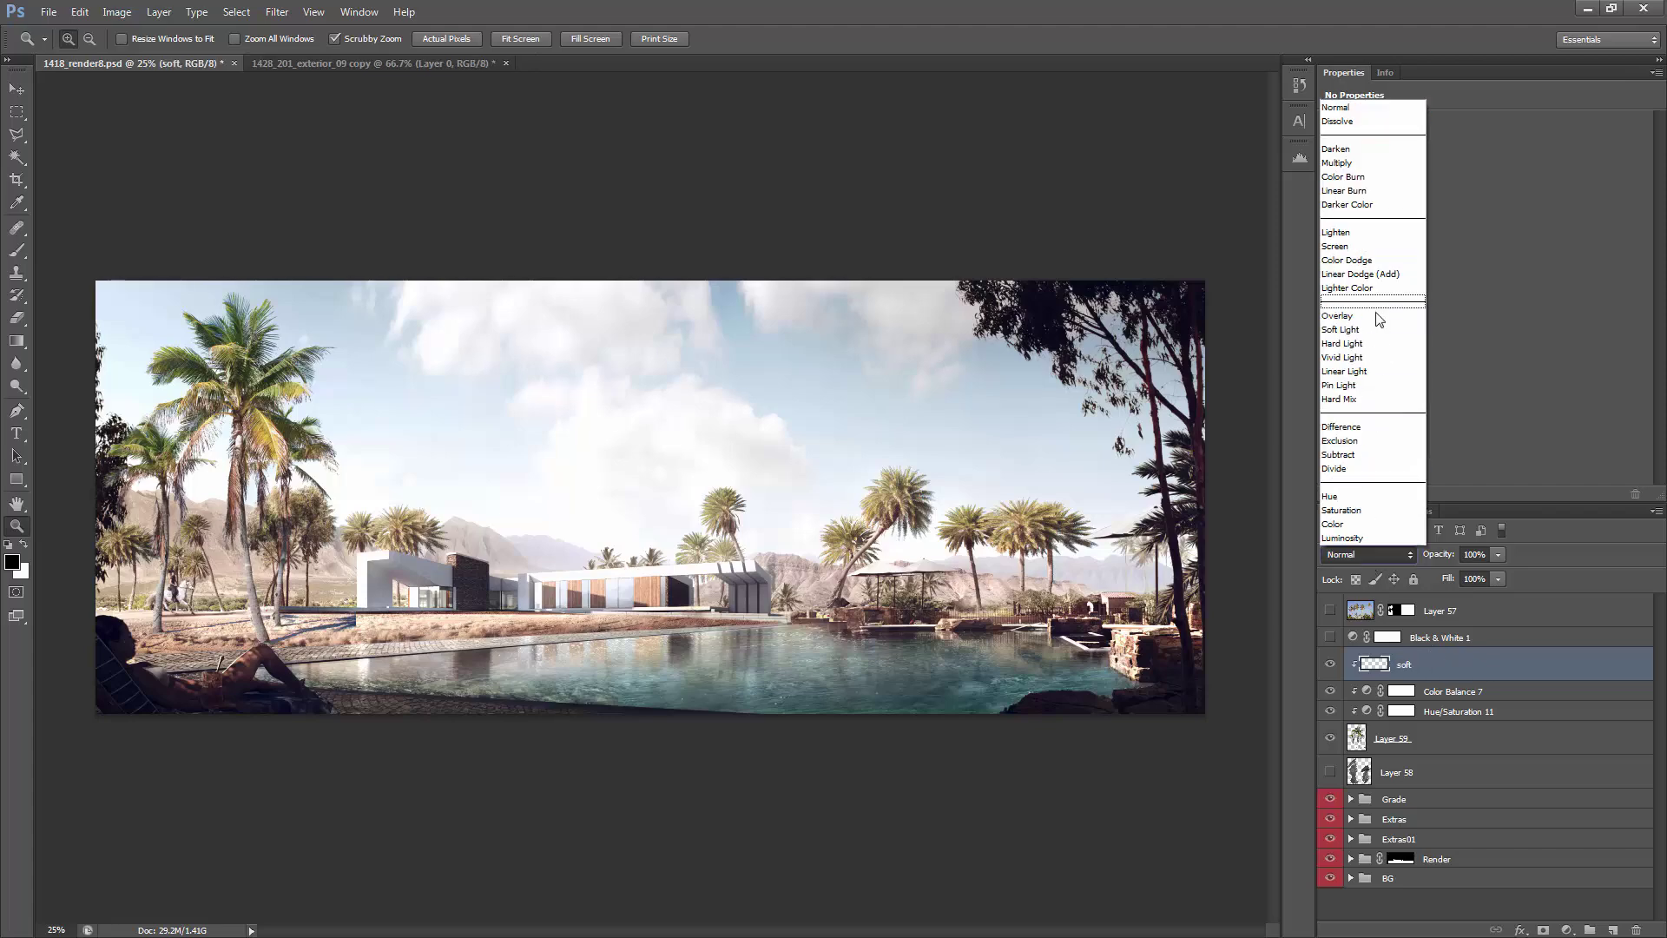
{"action": "left_click", "coordinate": [1374, 330]}
Step: Choose the soft round 177 px brush preset for painting on the soft layer
{"action": "left_click", "coordinate": [315, 558]}
{"action": "key", "text": "b"}
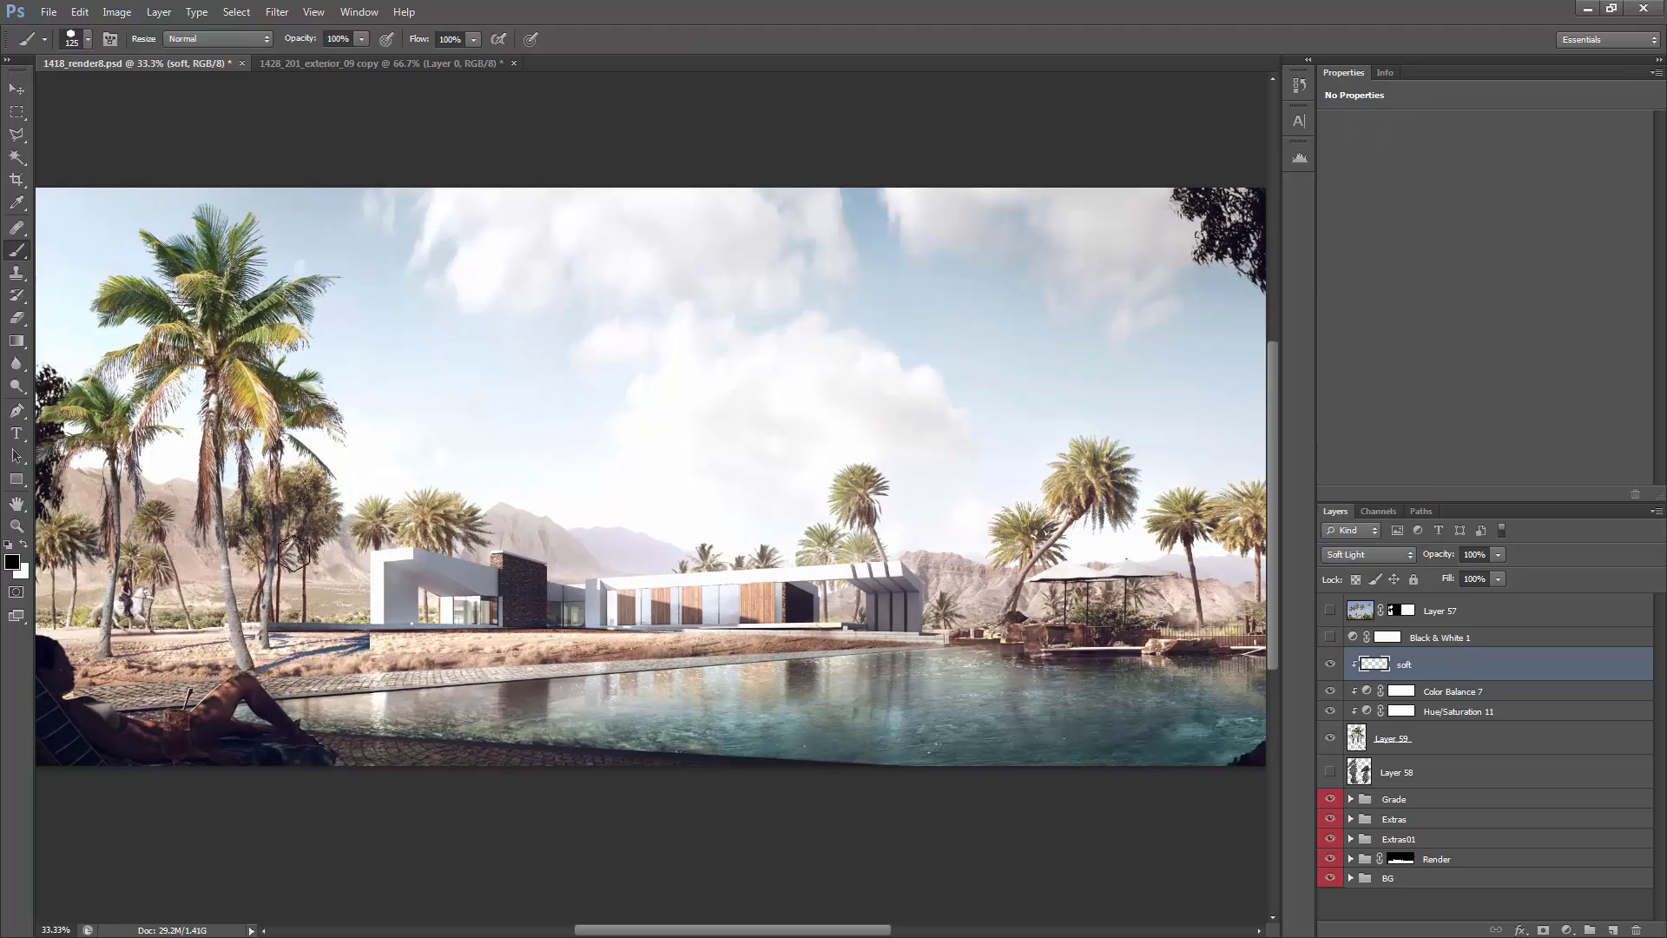
{"action": "key", "text": "F5"}
{"action": "left_click", "coordinate": [875, 244]}
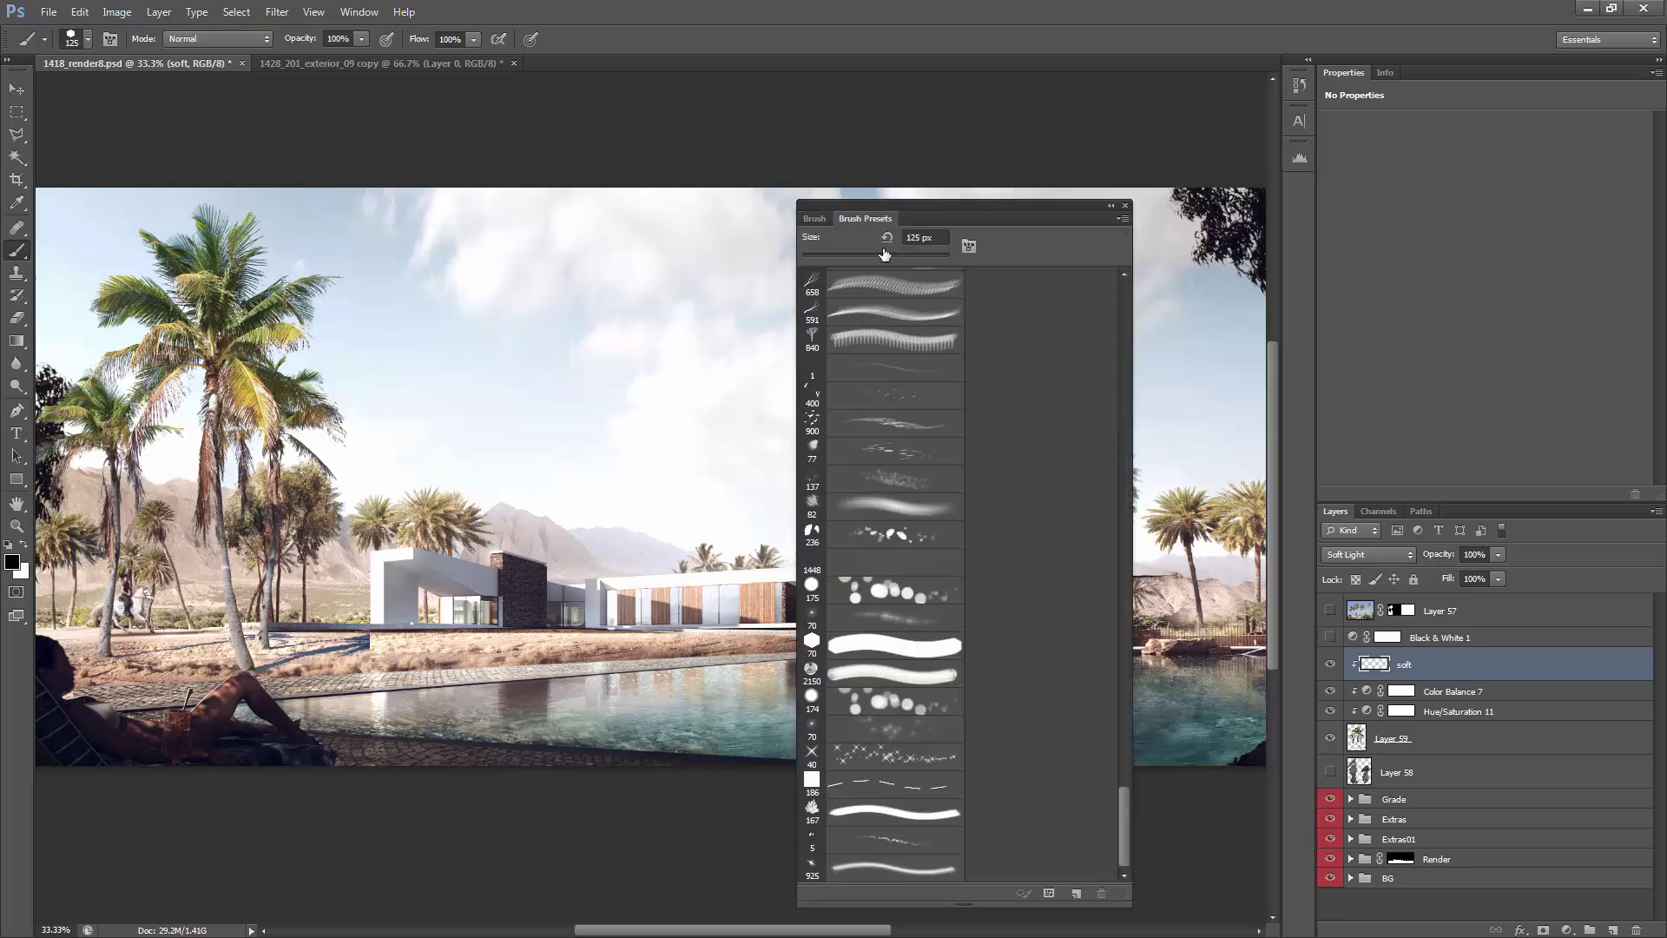
{"action": "mouse_move", "coordinate": [1122, 804]}
{"action": "left_mouse_down"}
{"action": "mouse_move", "coordinate": [1124, 669]}
{"action": "mouse_move", "coordinate": [1179, 285]}
{"action": "left_mouse_up"}
{"action": "left_click", "coordinate": [895, 370]}
{"action": "key", "text": "F5"}
{"action": "key", "text": "F5"}
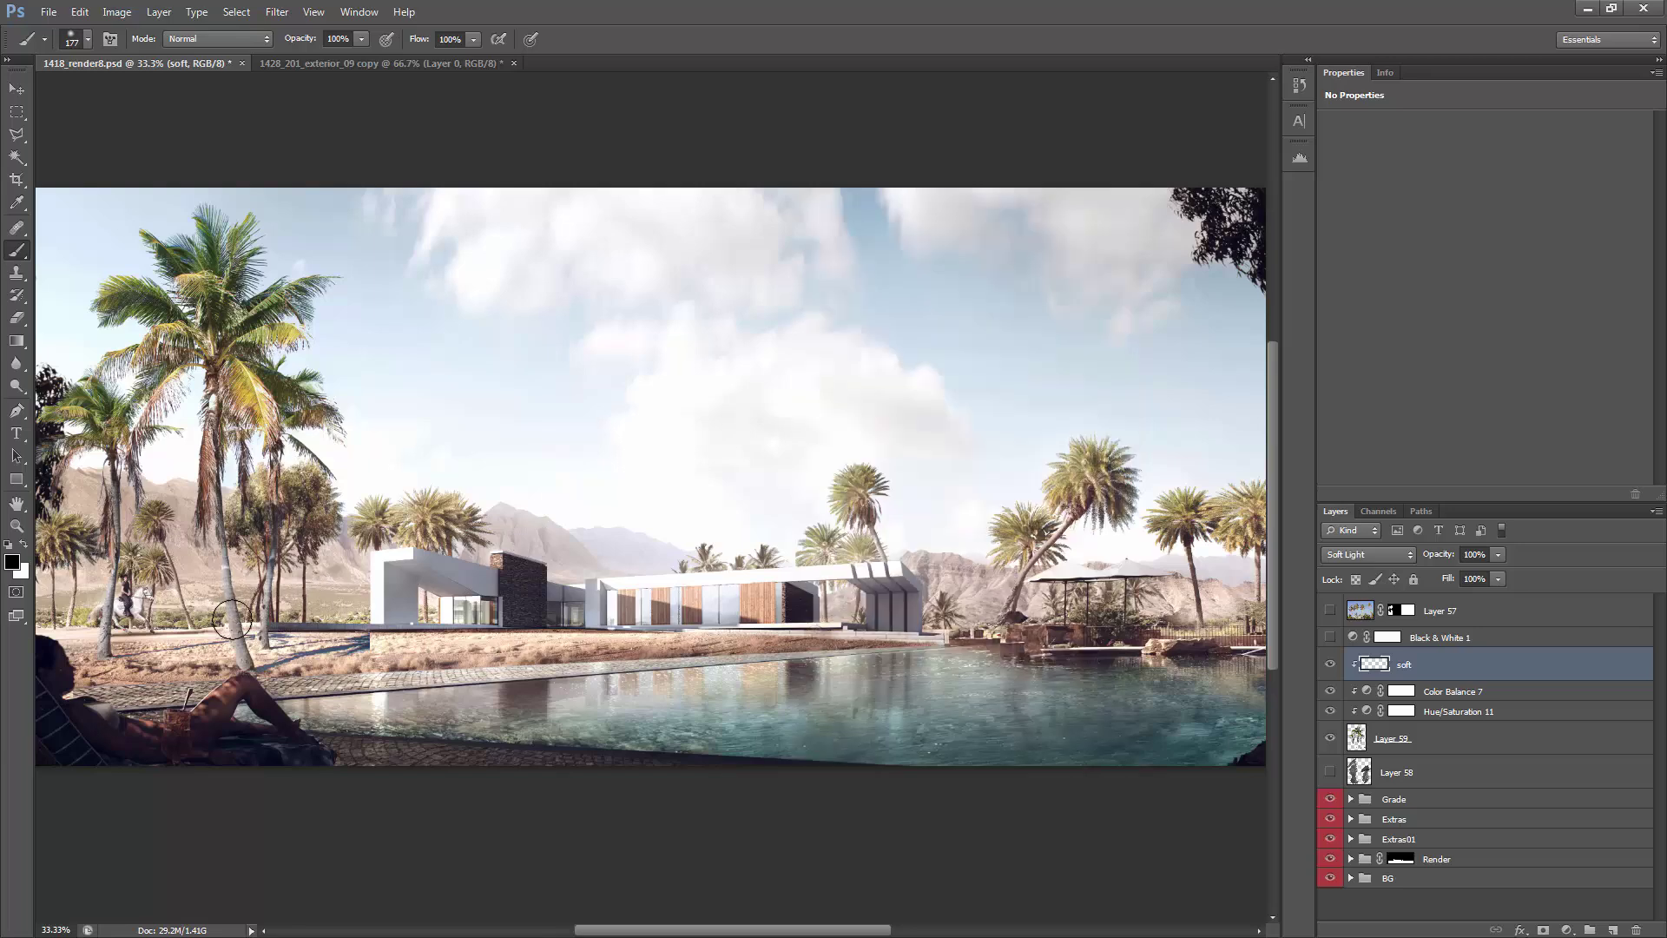
Step: Darken the palm trunks on the soft layer with black strokes, using a 90 px brush and lowering its opacity to 10%
{"action": "key", "text": "bracketleft"}
{"action": "key", "text": "bracketleft"}
{"action": "key", "text": "bracketleft"}
{"action": "key", "text": "bracketleft"}
{"action": "key", "text": "bracketleft"}
{"action": "key", "text": "1"}
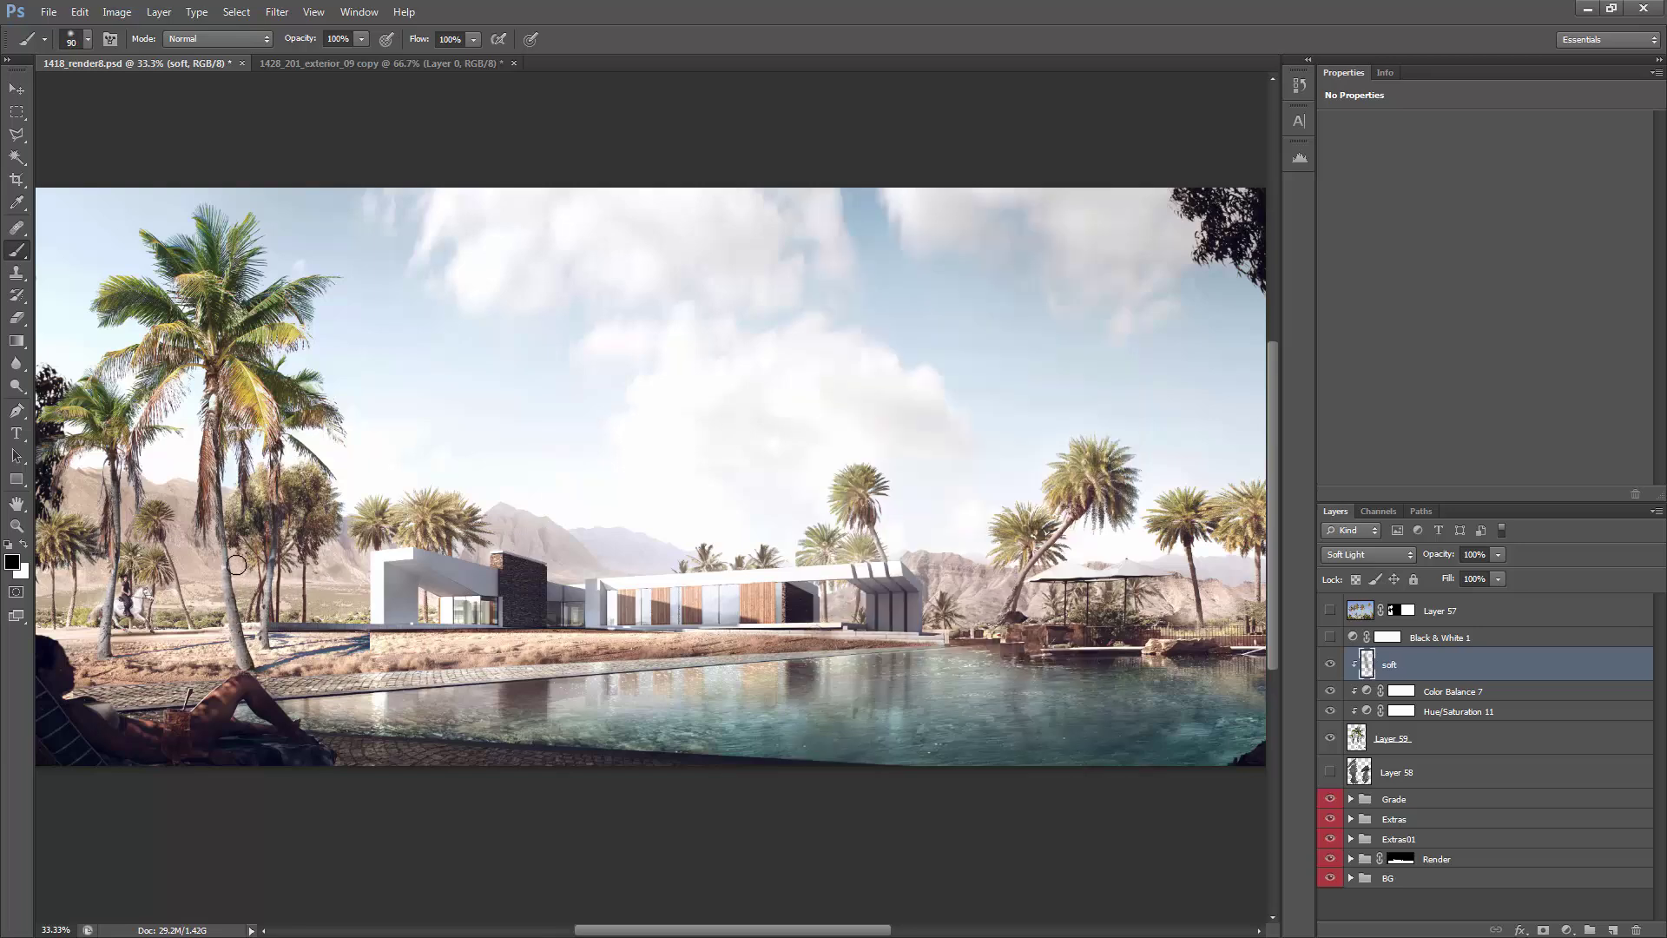
{"action": "left_click_drag", "start_coordinate": [243, 641], "coordinate": [246, 365]}
{"action": "left_click_drag", "start_coordinate": [311, 449], "coordinate": [249, 598]}
{"action": "left_click_drag", "start_coordinate": [270, 657], "coordinate": [266, 699]}
Step: Paint white highlights on the trunk and over the palm crowns, enlarging the brush to 900 px at 70% opacity
{"action": "key", "text": "x"}
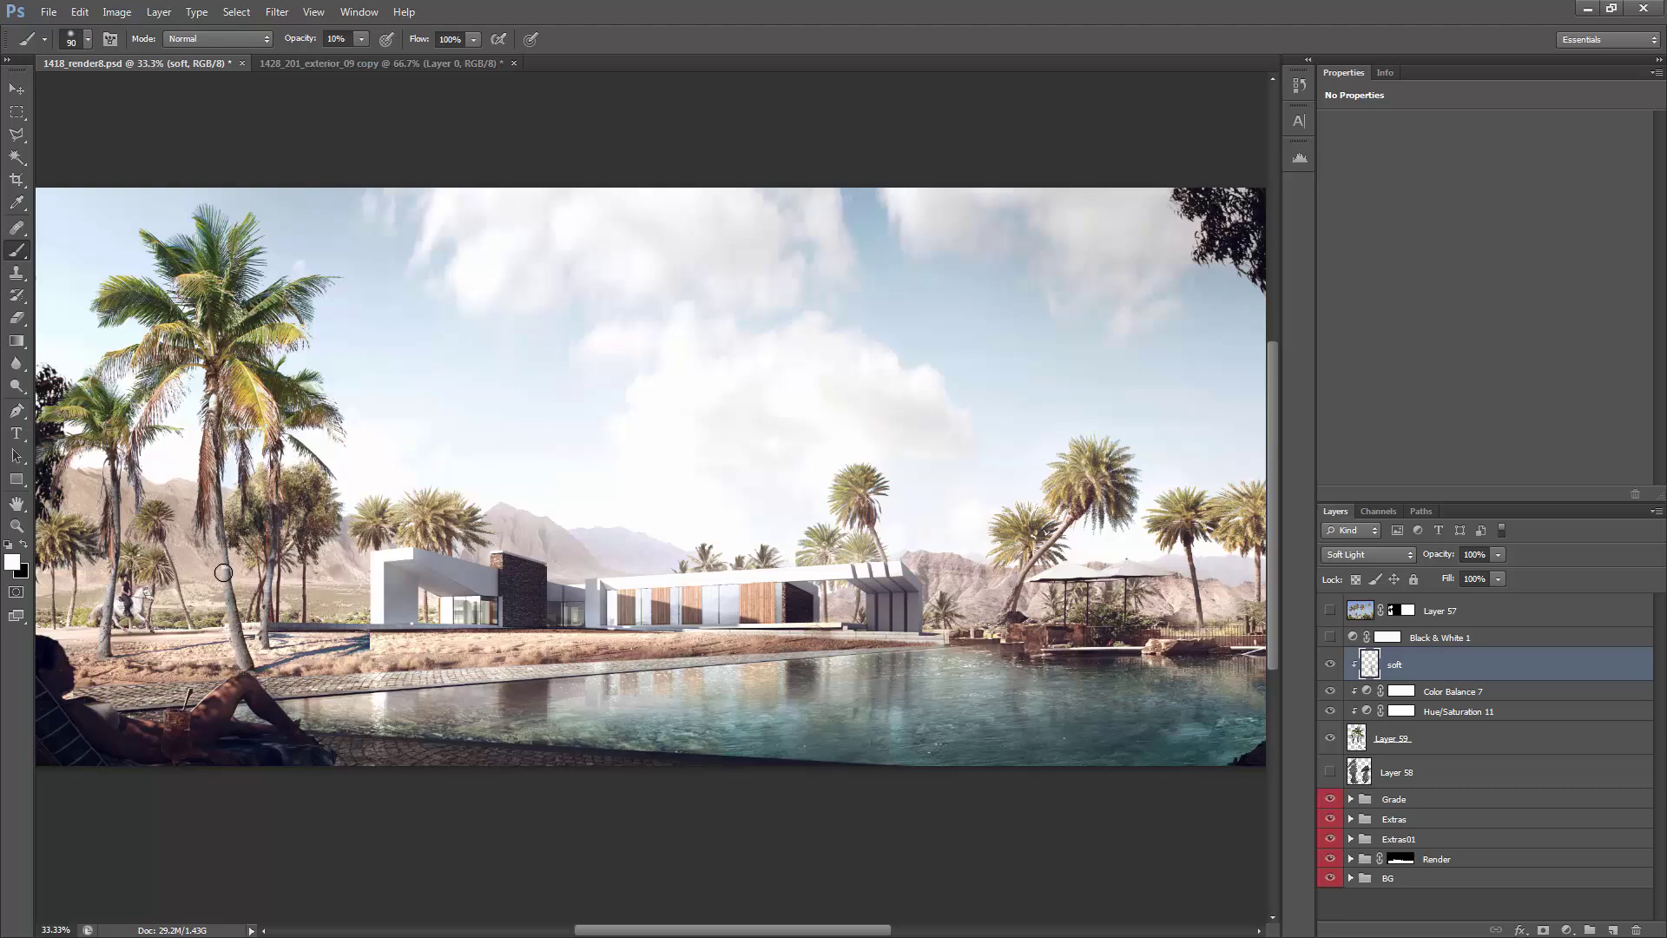
{"action": "left_click_drag", "start_coordinate": [217, 563], "coordinate": [213, 544]}
{"action": "key", "text": "bracketright"}
{"action": "key", "text": "bracketright"}
{"action": "key", "text": "bracketright"}
{"action": "key", "text": "bracketright"}
{"action": "key", "text": "bracketright"}
{"action": "key", "text": "bracketright"}
{"action": "key", "text": "bracketright"}
{"action": "key", "text": "bracketright"}
{"action": "key", "text": "bracketright"}
{"action": "key", "text": "bracketright"}
{"action": "key", "text": "bracketright"}
{"action": "key", "text": "bracketright"}
{"action": "key", "text": "bracketright"}
{"action": "key", "text": "bracketright"}
{"action": "key", "text": "bracketright"}
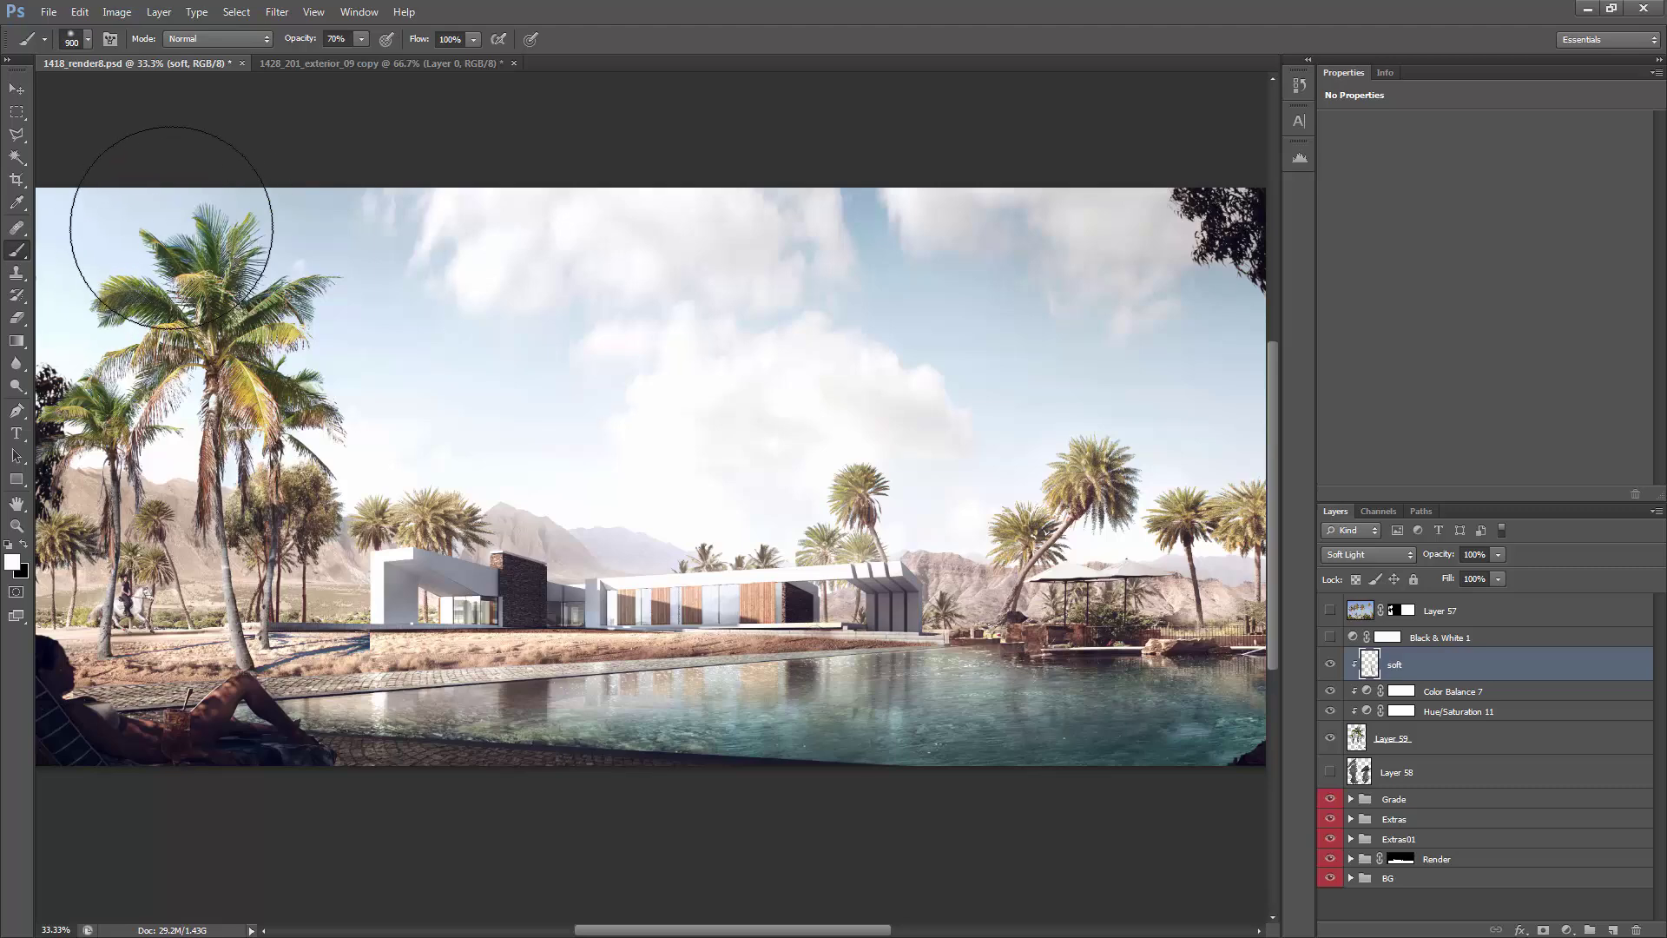
{"action": "mouse_move", "coordinate": [171, 232]}
{"action": "left_mouse_down"}
{"action": "mouse_move", "coordinate": [145, 233]}
{"action": "mouse_move", "coordinate": [171, 189]}
{"action": "left_mouse_up"}
{"action": "left_click_drag", "start_coordinate": [304, 285], "coordinate": [517, 221]}
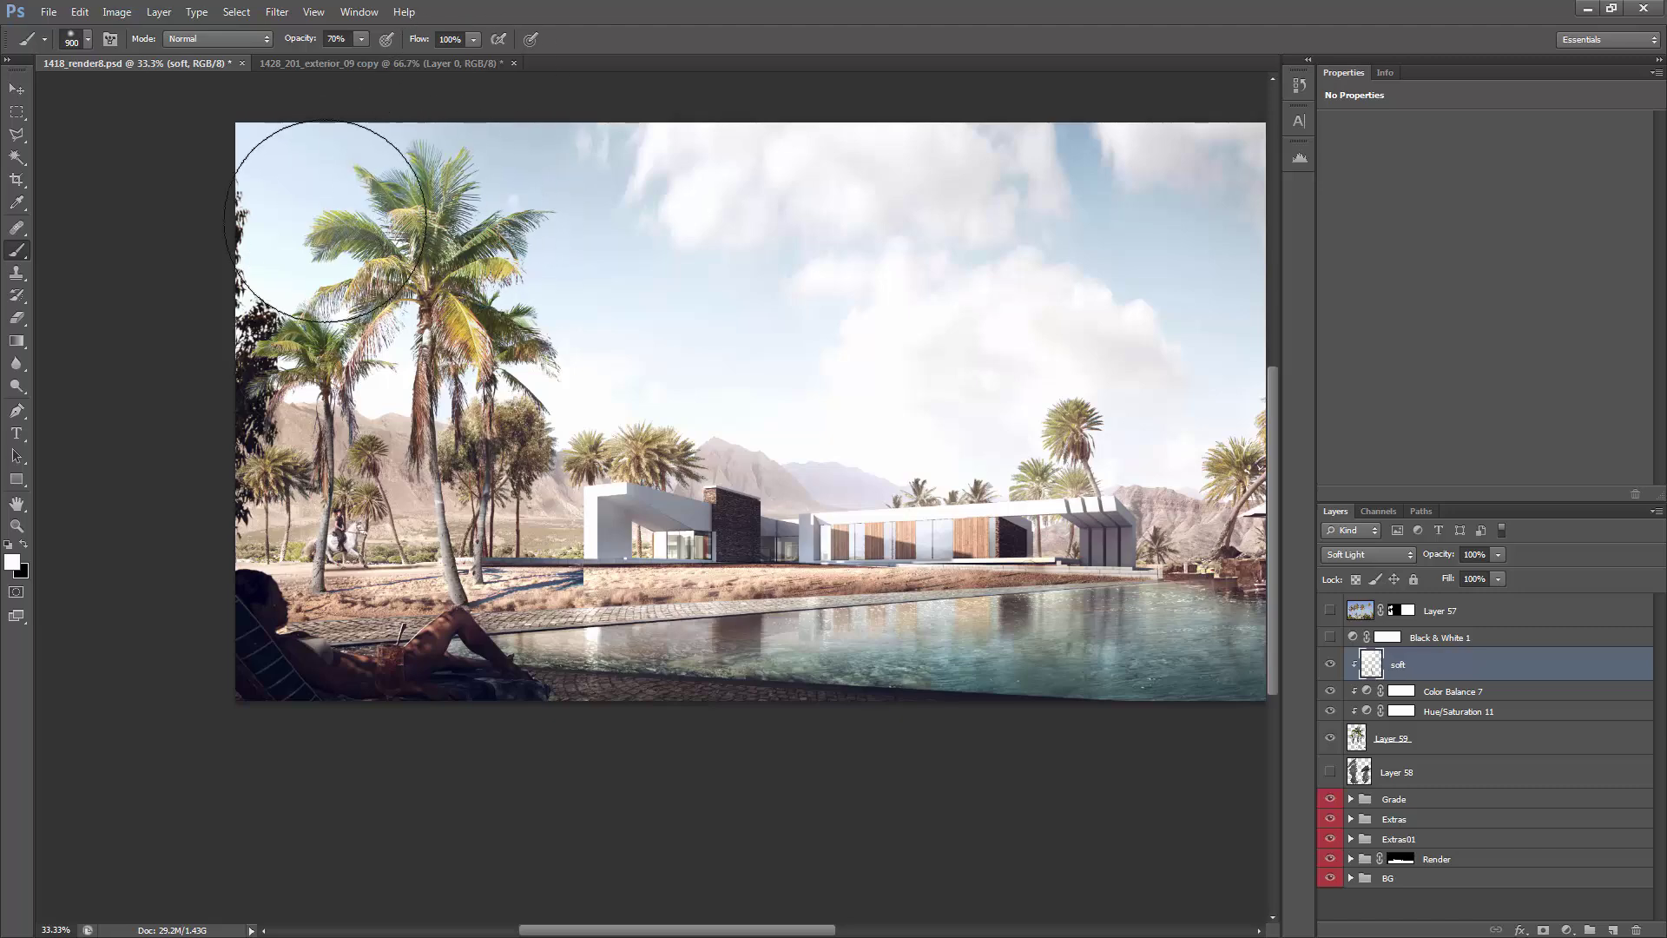
{"action": "key", "text": "z"}
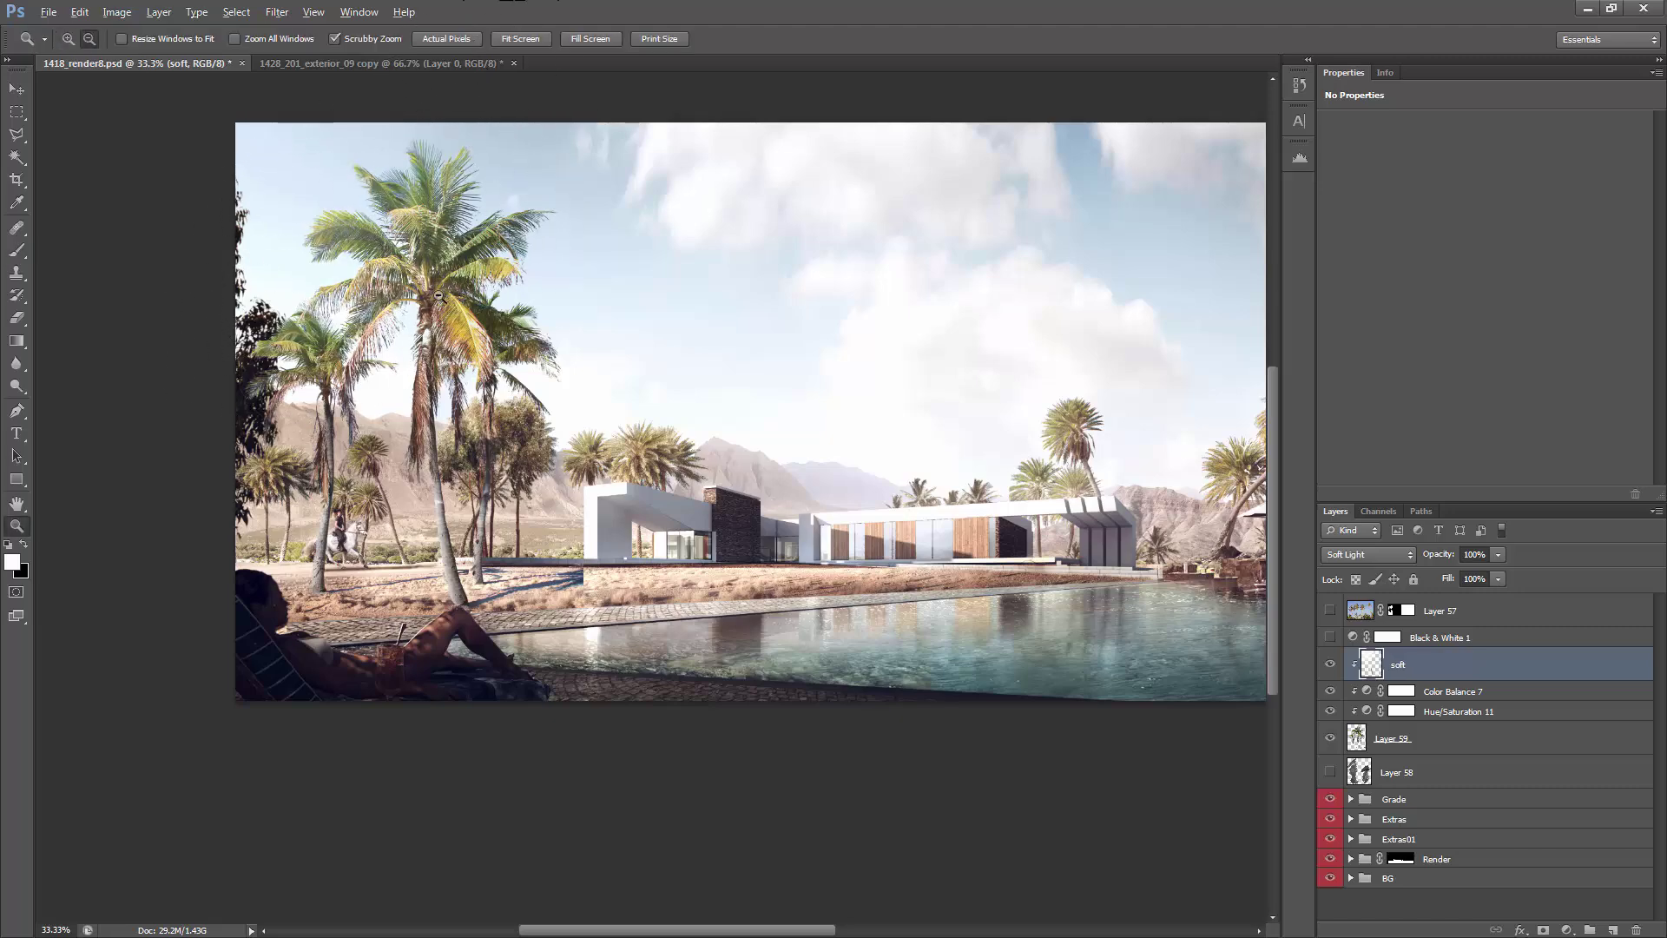
{"action": "left_click", "coordinate": [442, 300], "text": "alt"}
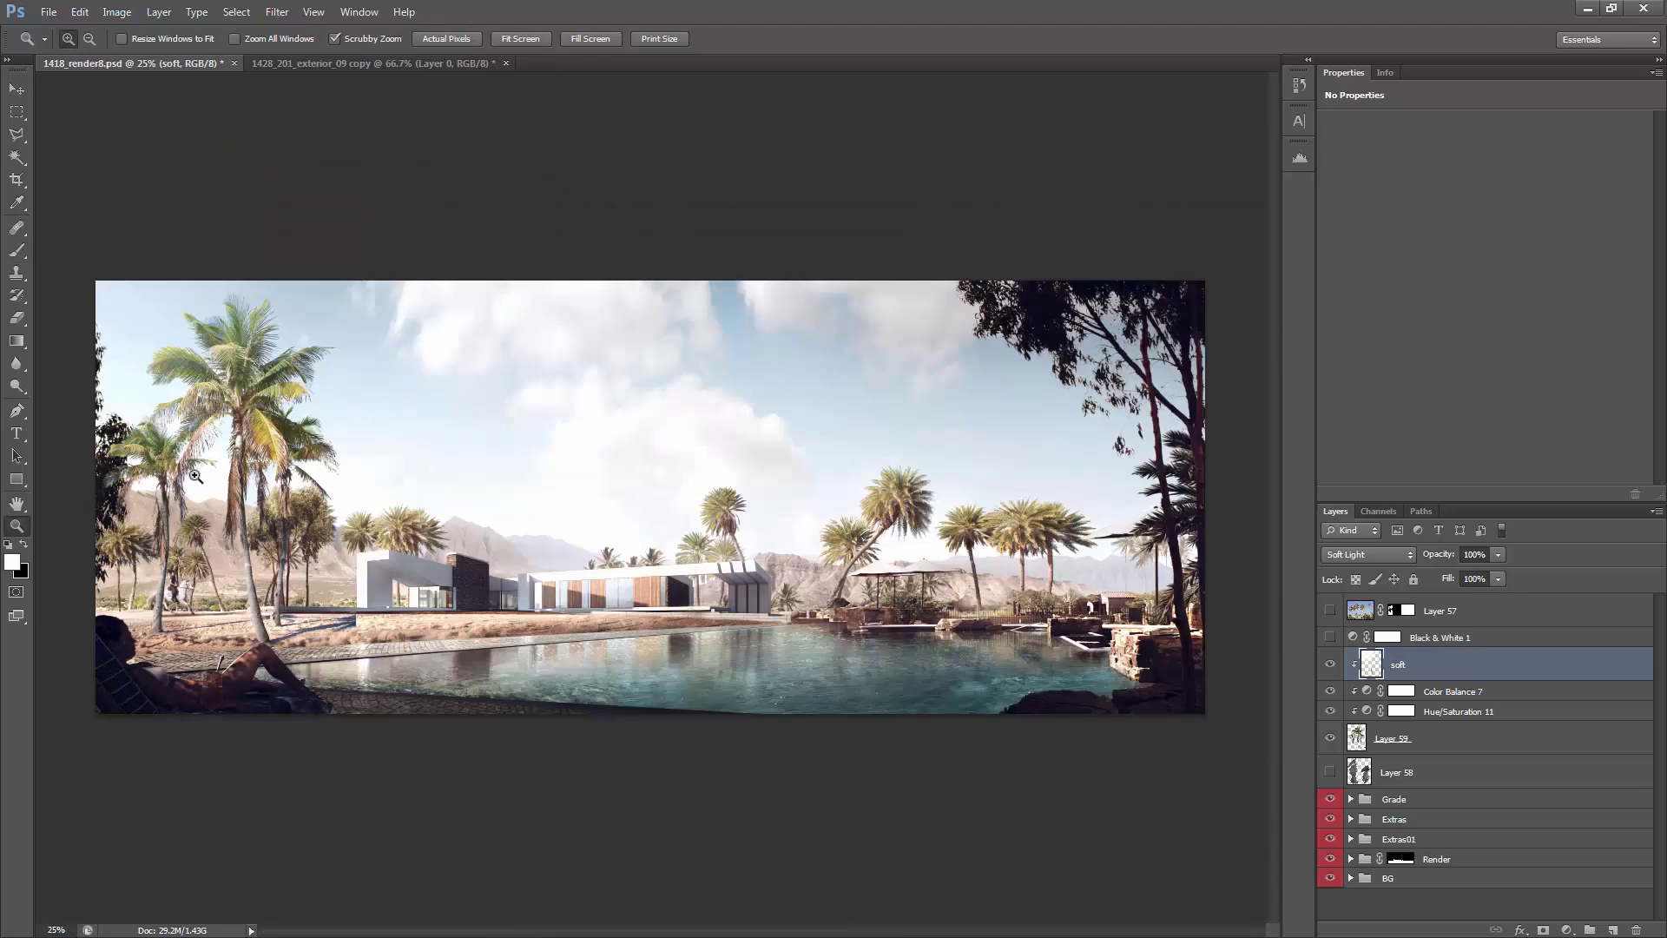
Step: Add a layer mask to the palm layer, Layer 59
{"action": "left_click", "coordinate": [132, 471]}
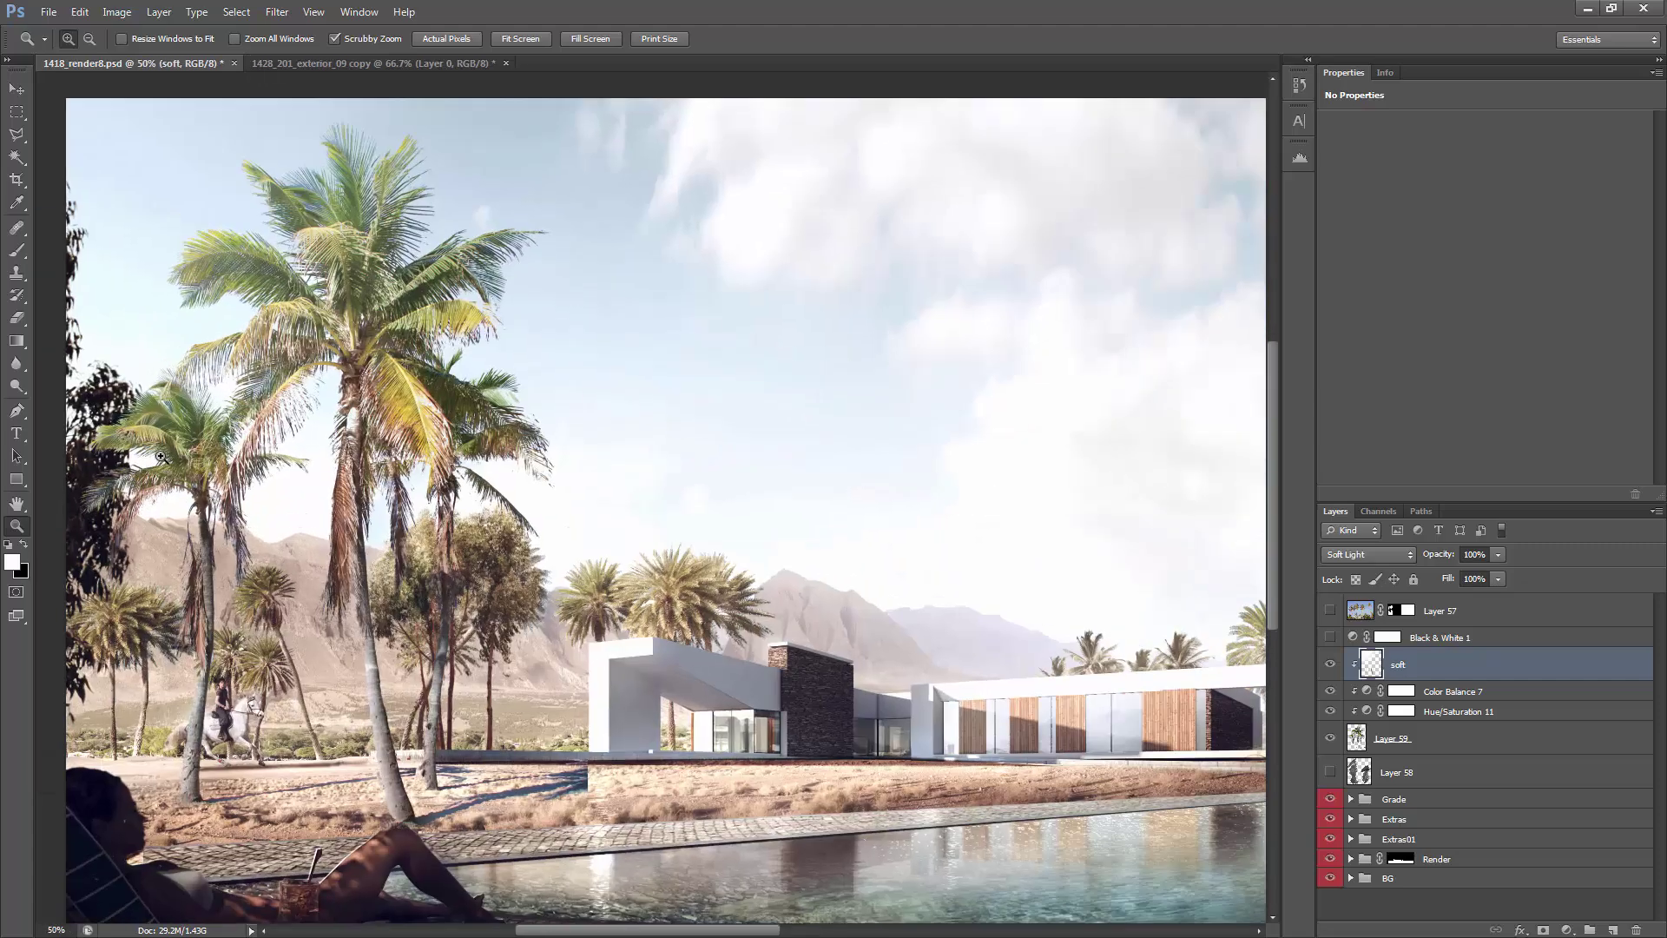
{"action": "key", "text": "v"}
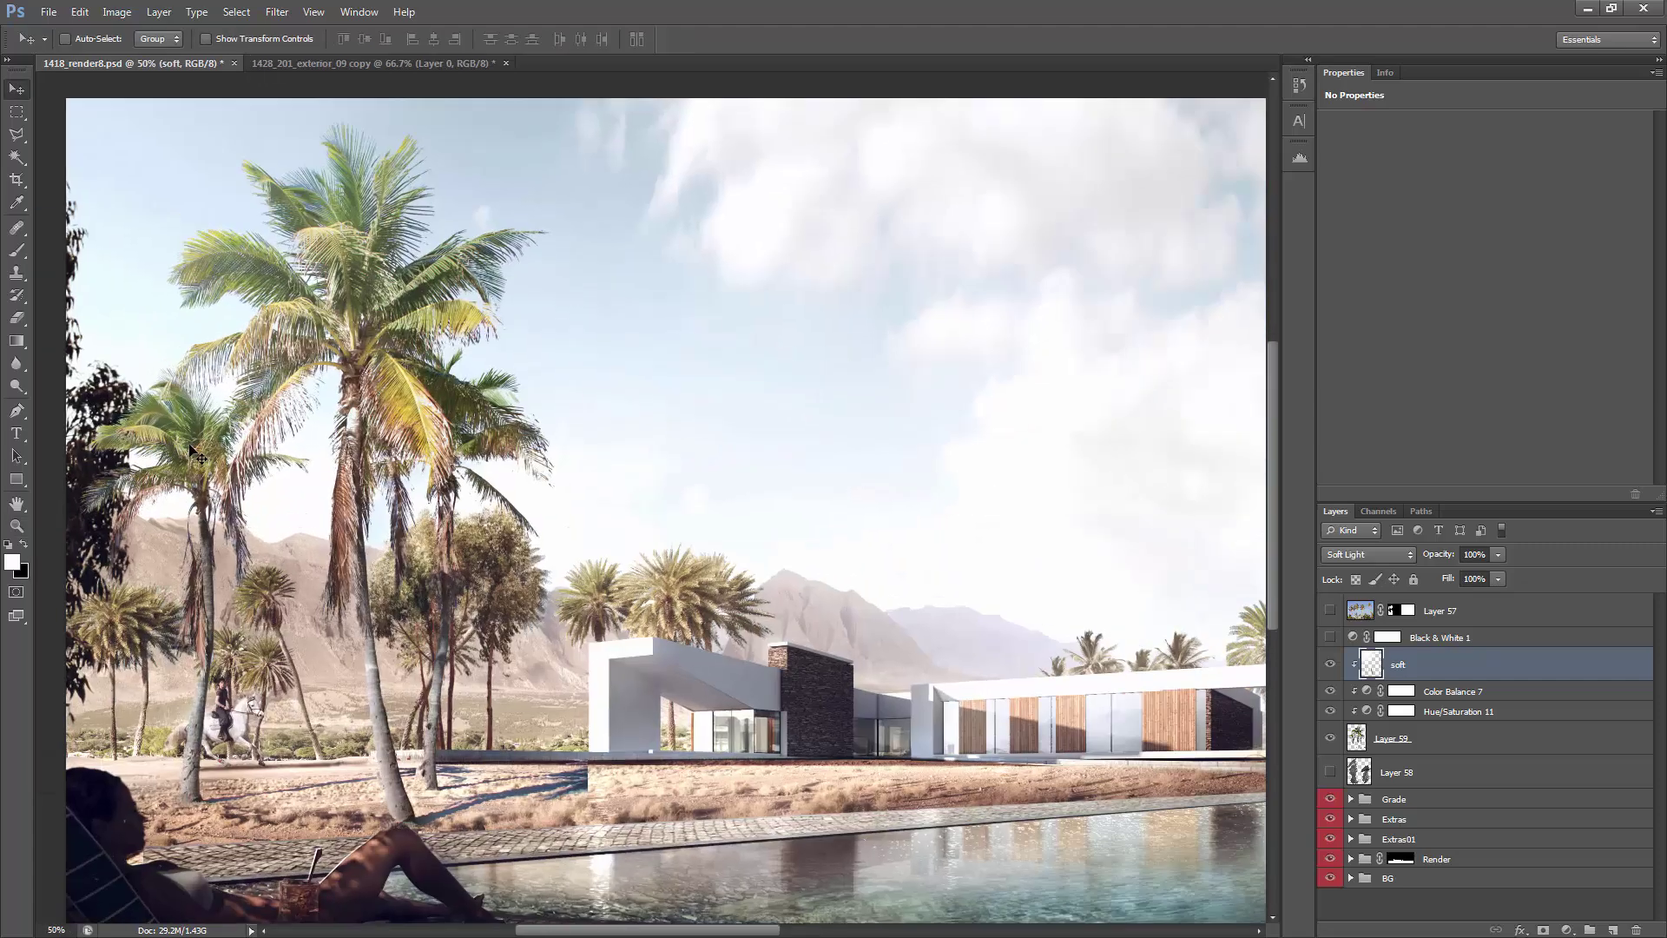
{"action": "left_click", "coordinate": [1445, 743]}
{"action": "left_click", "coordinate": [1543, 930]}
{"action": "key", "text": "z"}
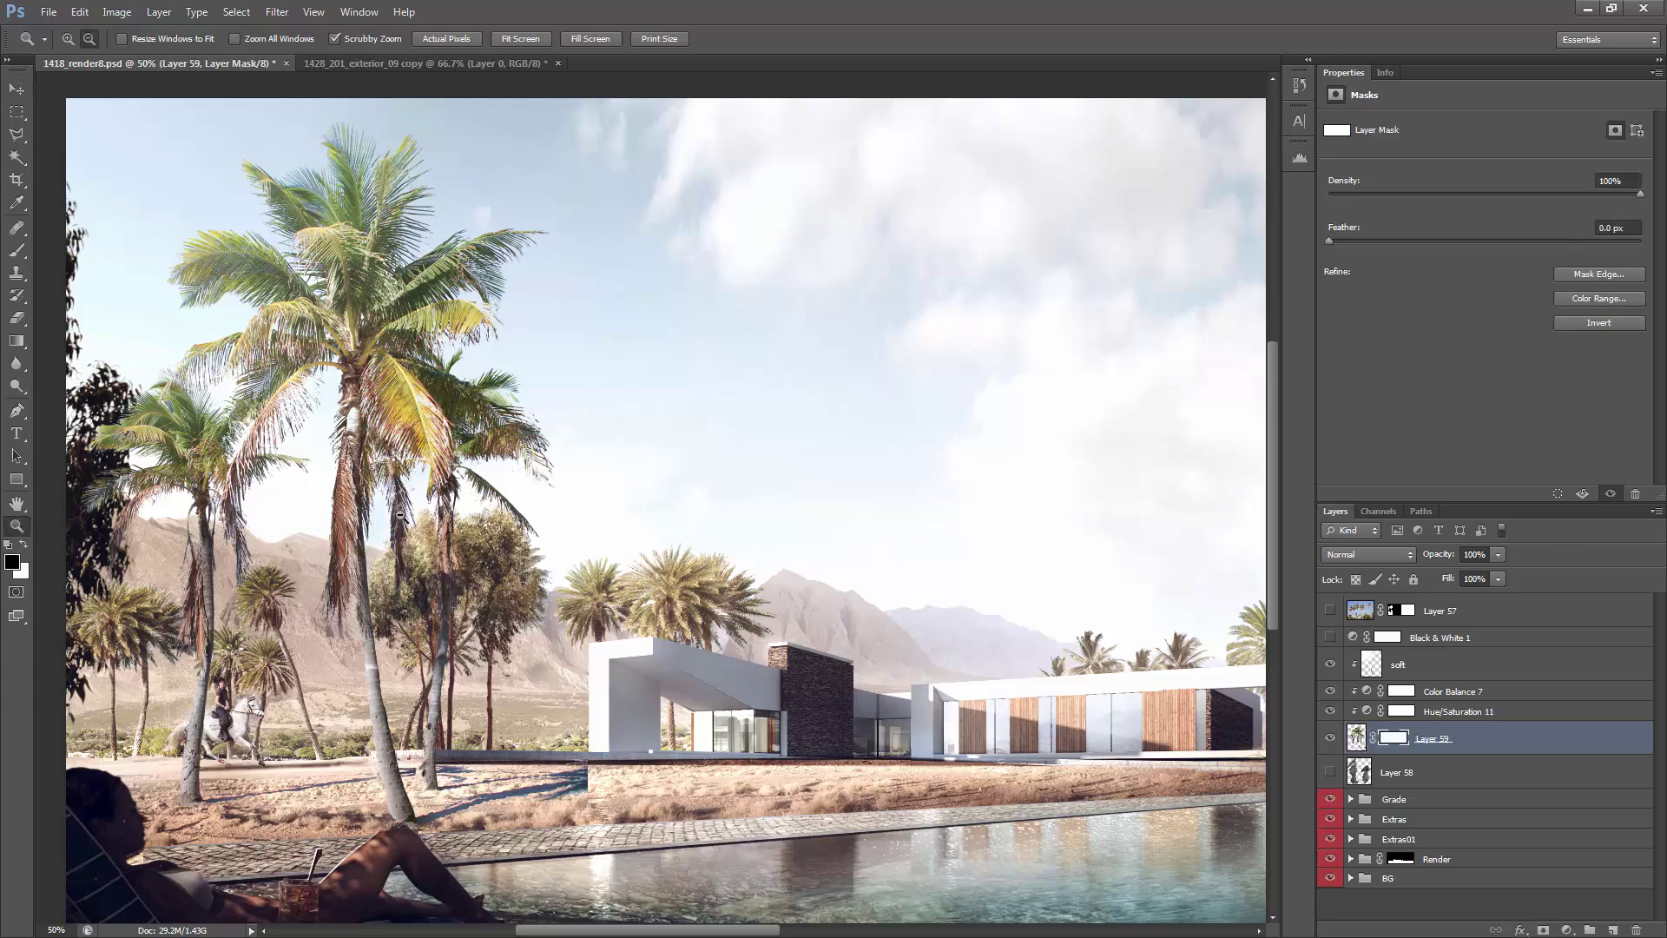
Step: Choose the 165 px leaf-shaped brush preset for painting on Layer 59's mask
{"action": "left_click_drag", "start_coordinate": [392, 521], "coordinate": [123, 486]}
{"action": "key", "text": "b"}
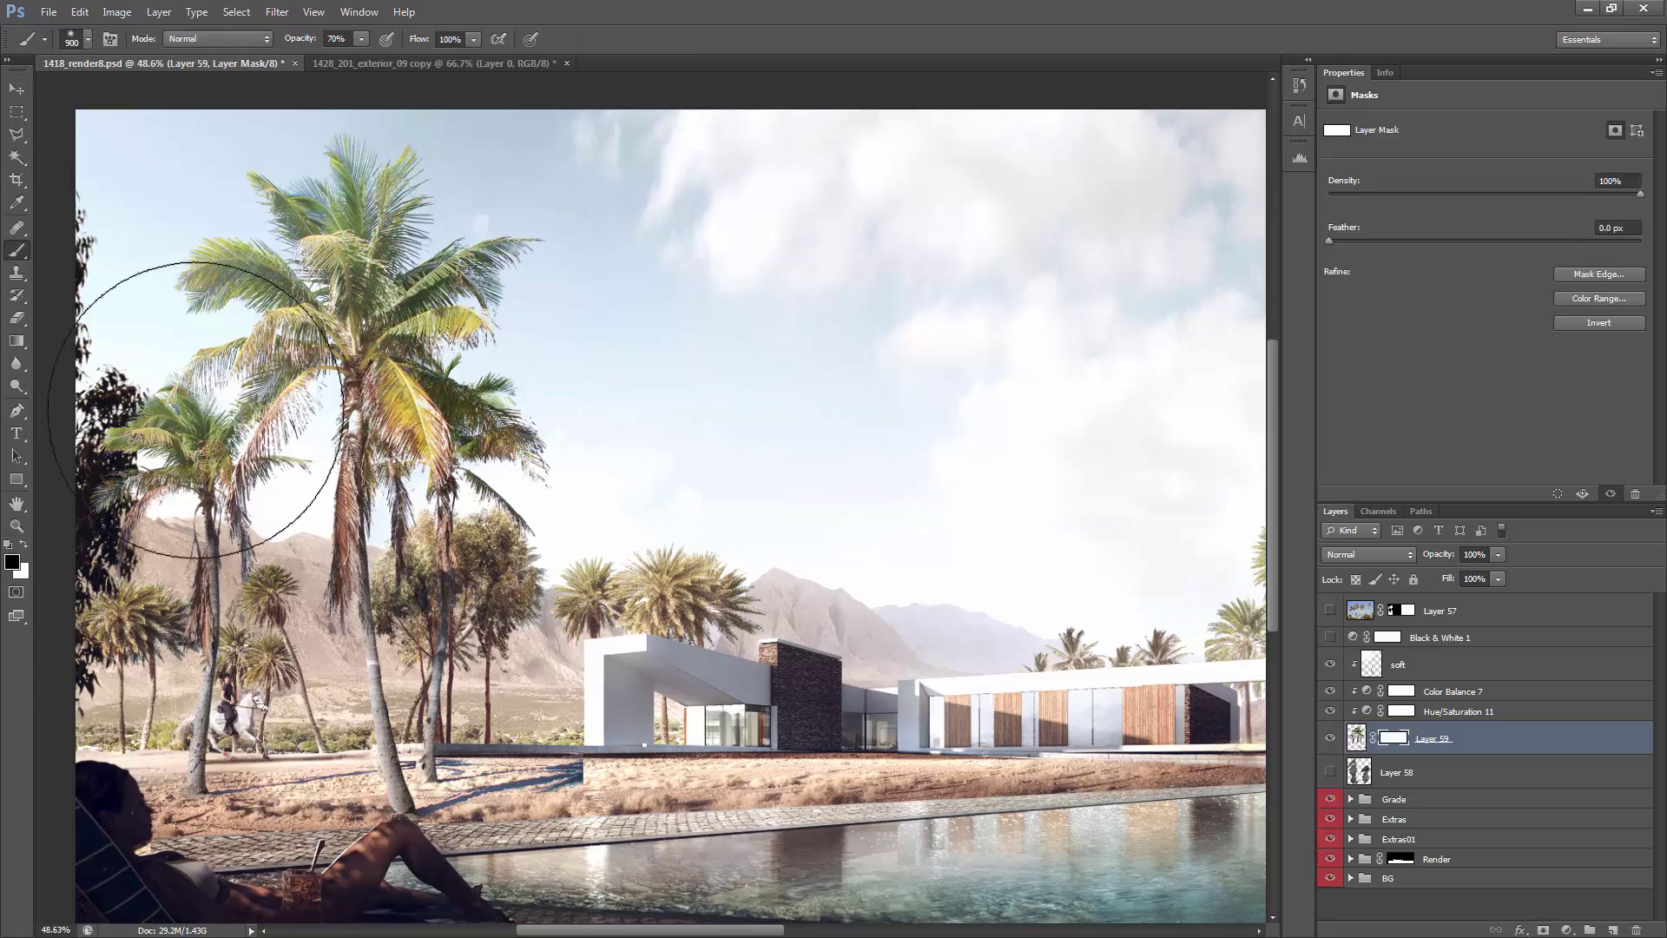
{"action": "key", "text": "F5"}
{"action": "left_click", "coordinate": [886, 240]}
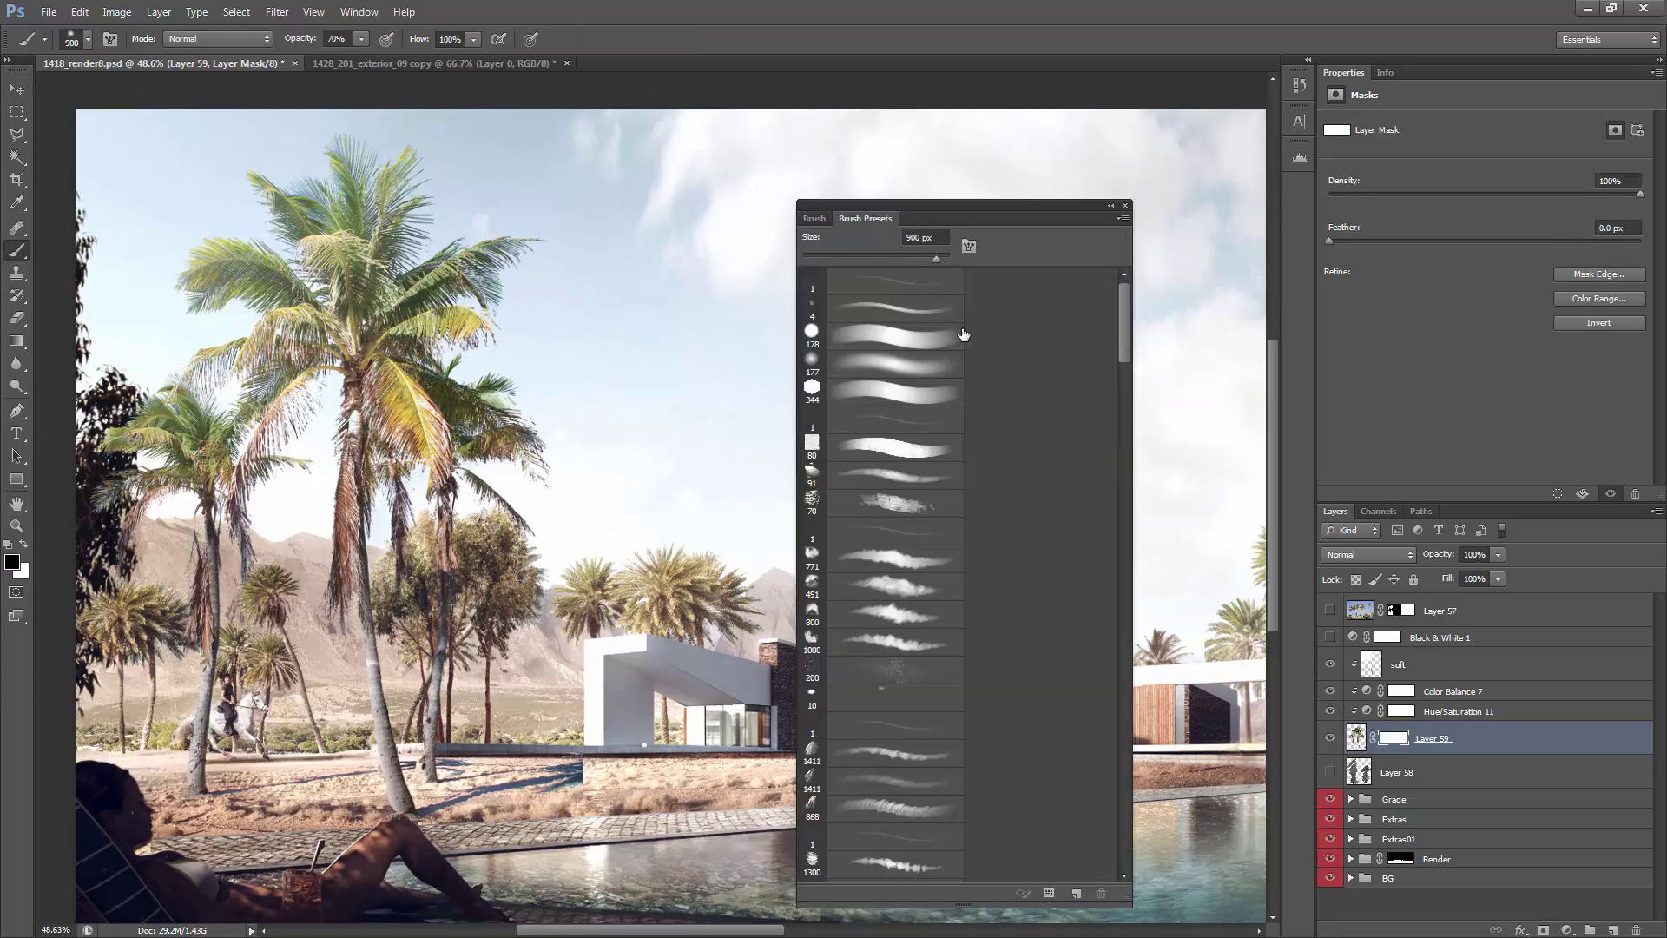
{"action": "mouse_move", "coordinate": [1123, 333]}
{"action": "left_mouse_down"}
{"action": "mouse_move", "coordinate": [1133, 421]}
{"action": "mouse_move", "coordinate": [1125, 406]}
{"action": "left_mouse_up"}
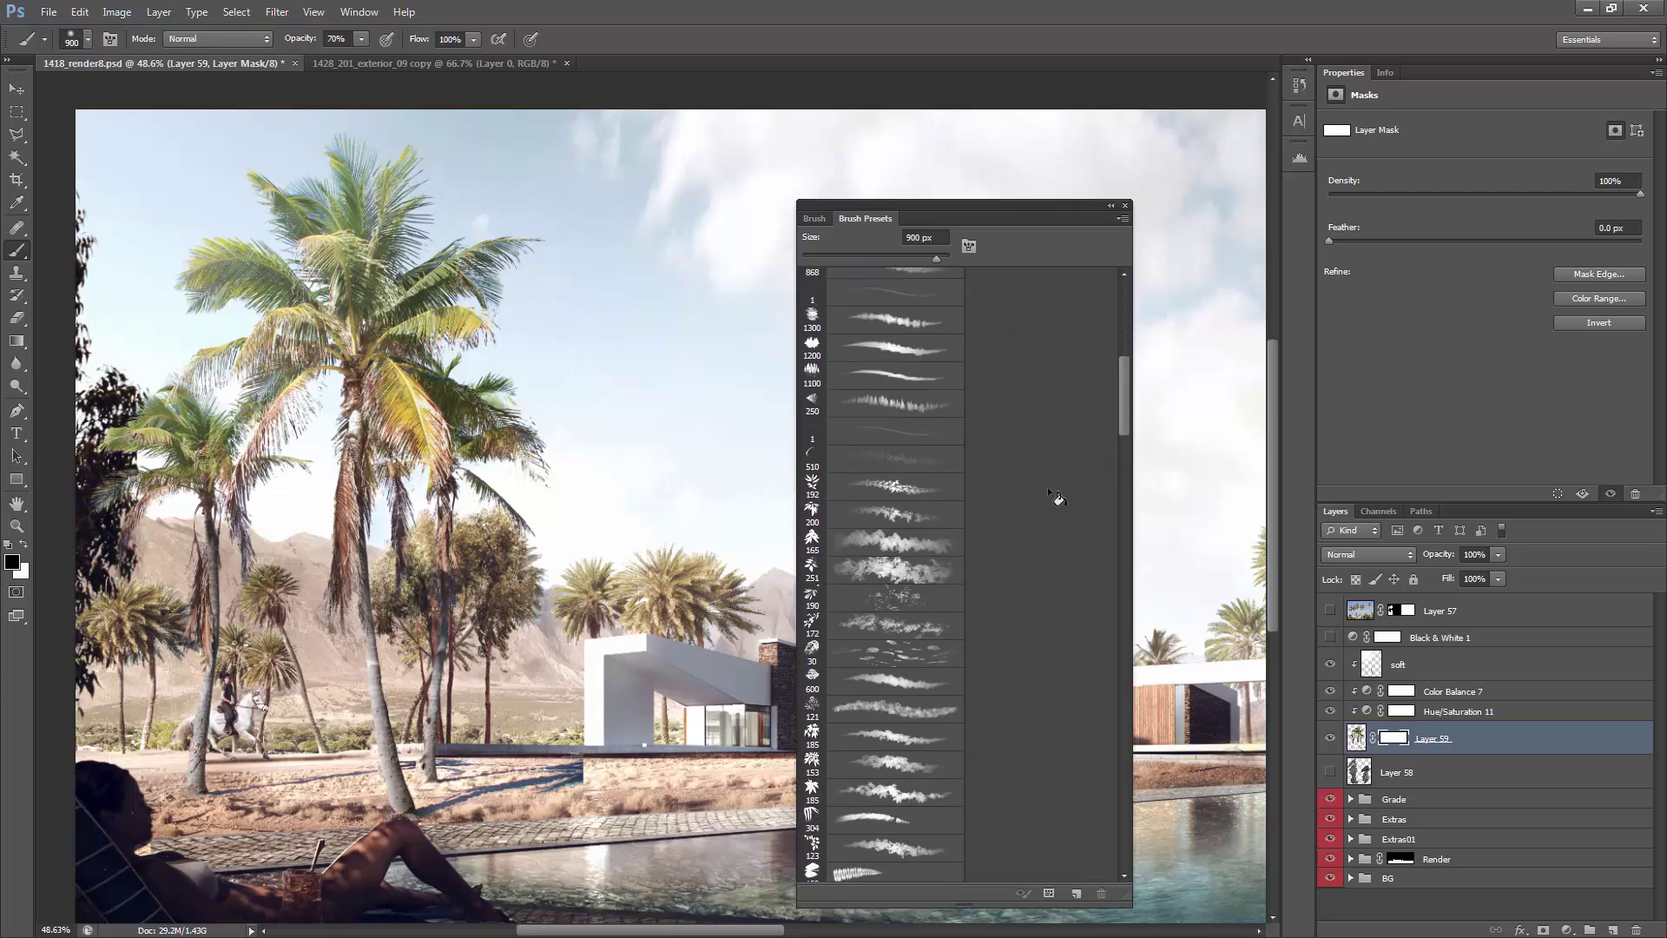
{"action": "left_click", "coordinate": [933, 542]}
Step: Turn off Texture and Transfer for the leaf brush, keeping Shape Dynamics and Scattering on
{"action": "left_click", "coordinate": [815, 218]}
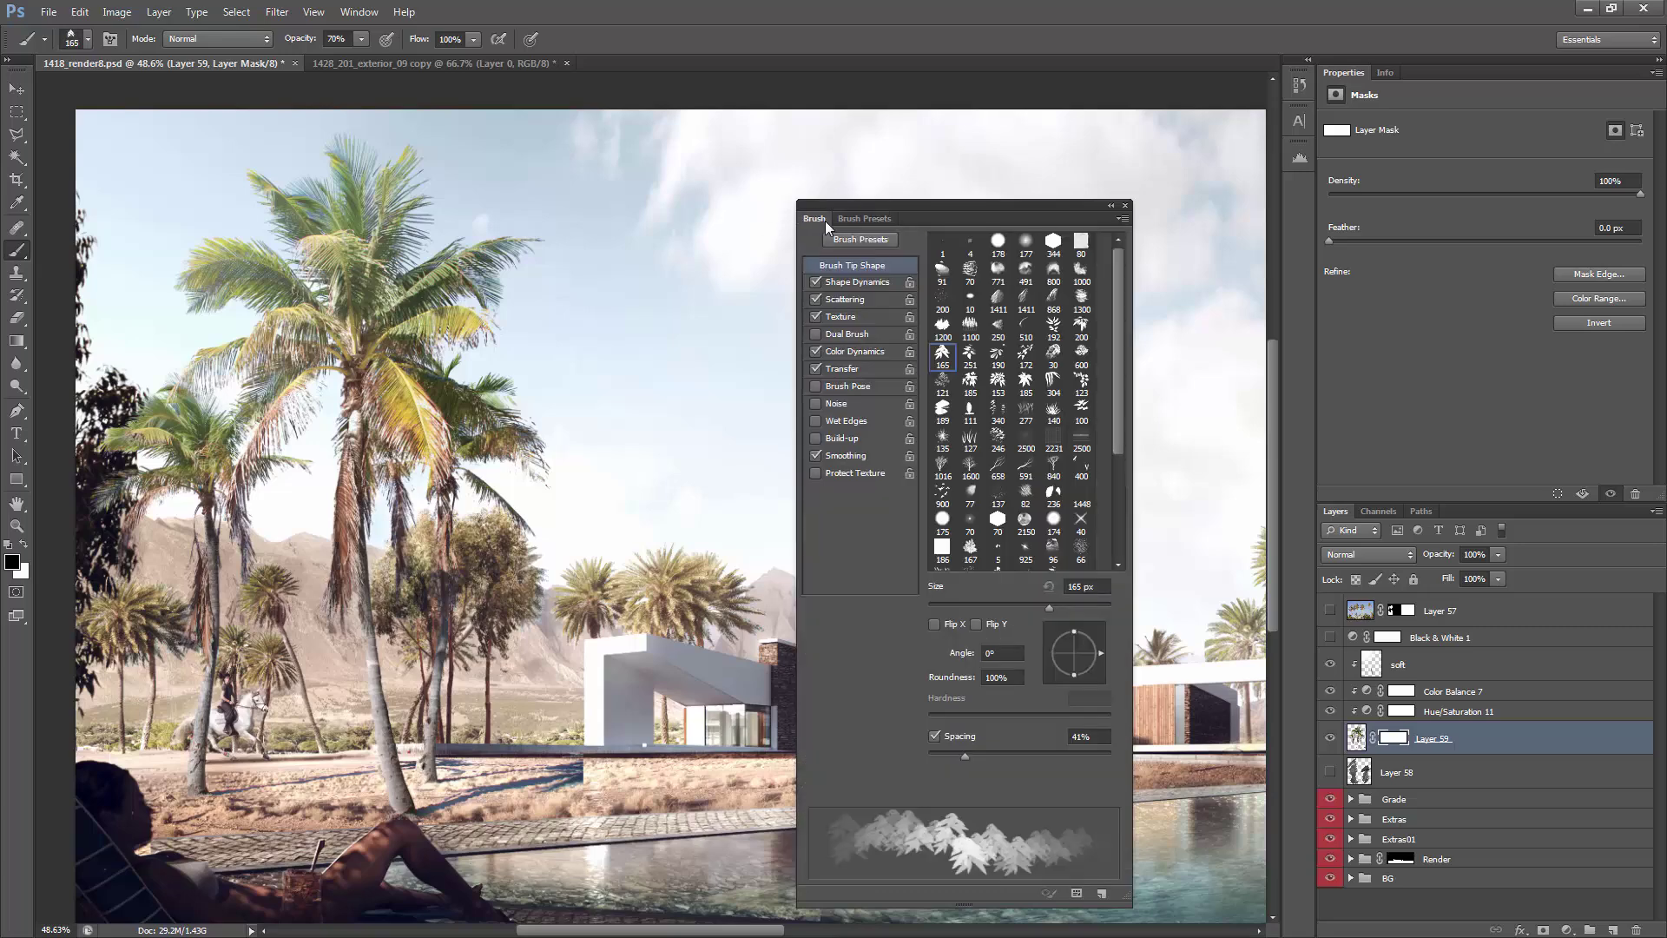
{"action": "left_click", "coordinate": [816, 298]}
{"action": "left_click", "coordinate": [816, 282]}
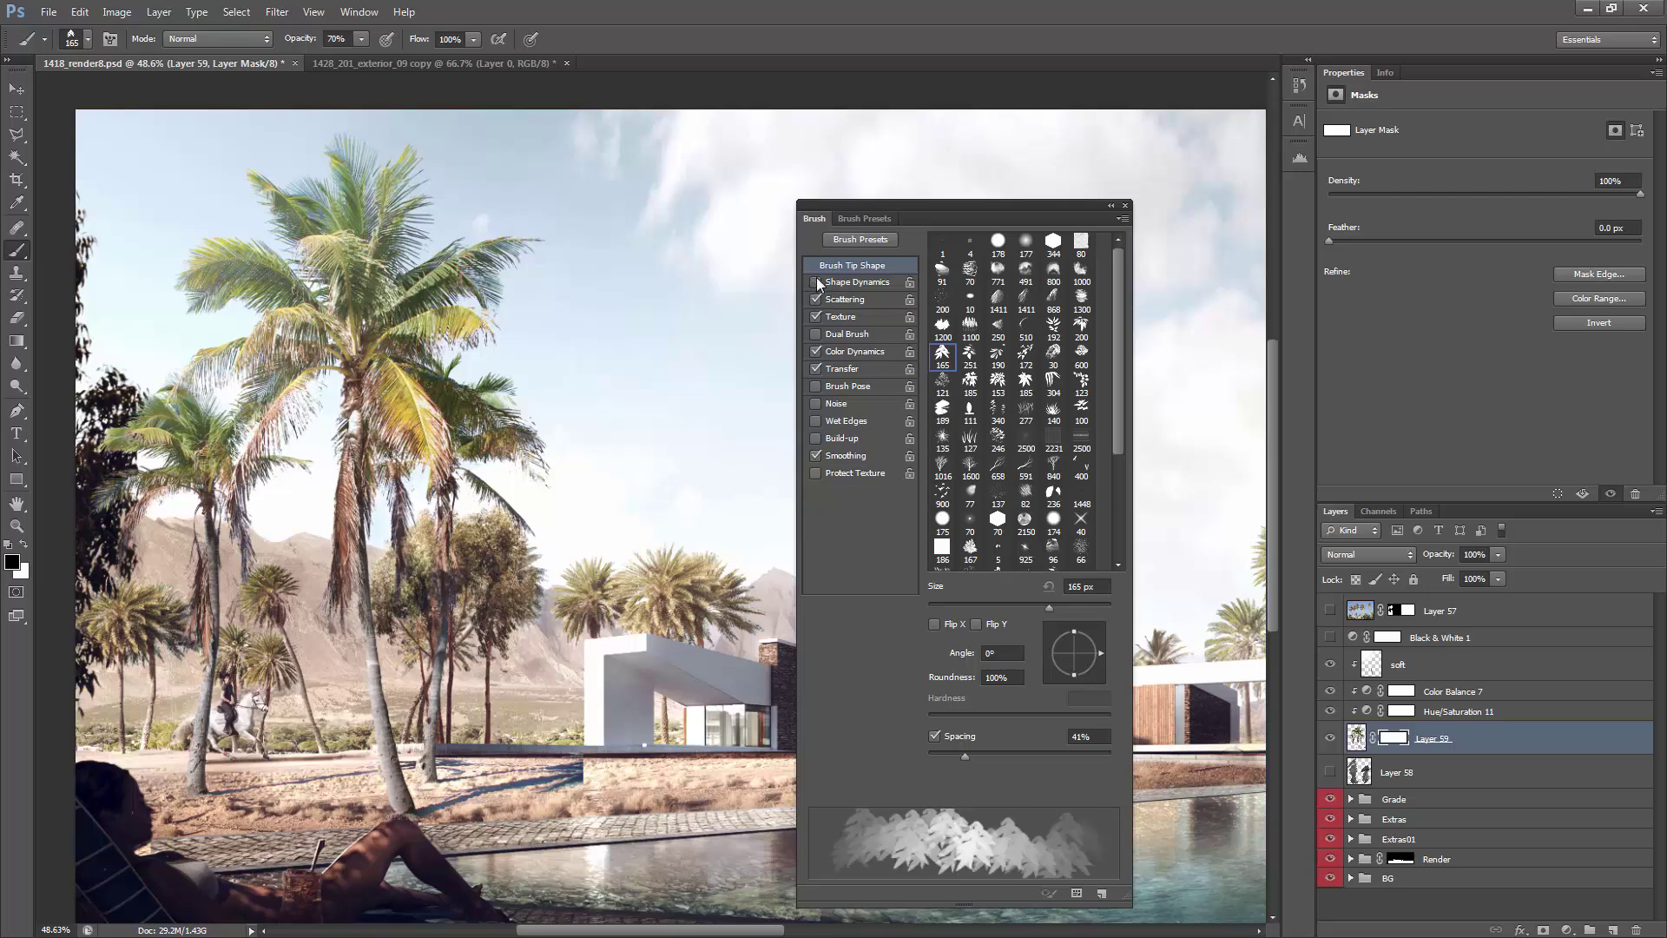
{"action": "left_click", "coordinate": [816, 282]}
{"action": "left_click", "coordinate": [814, 316]}
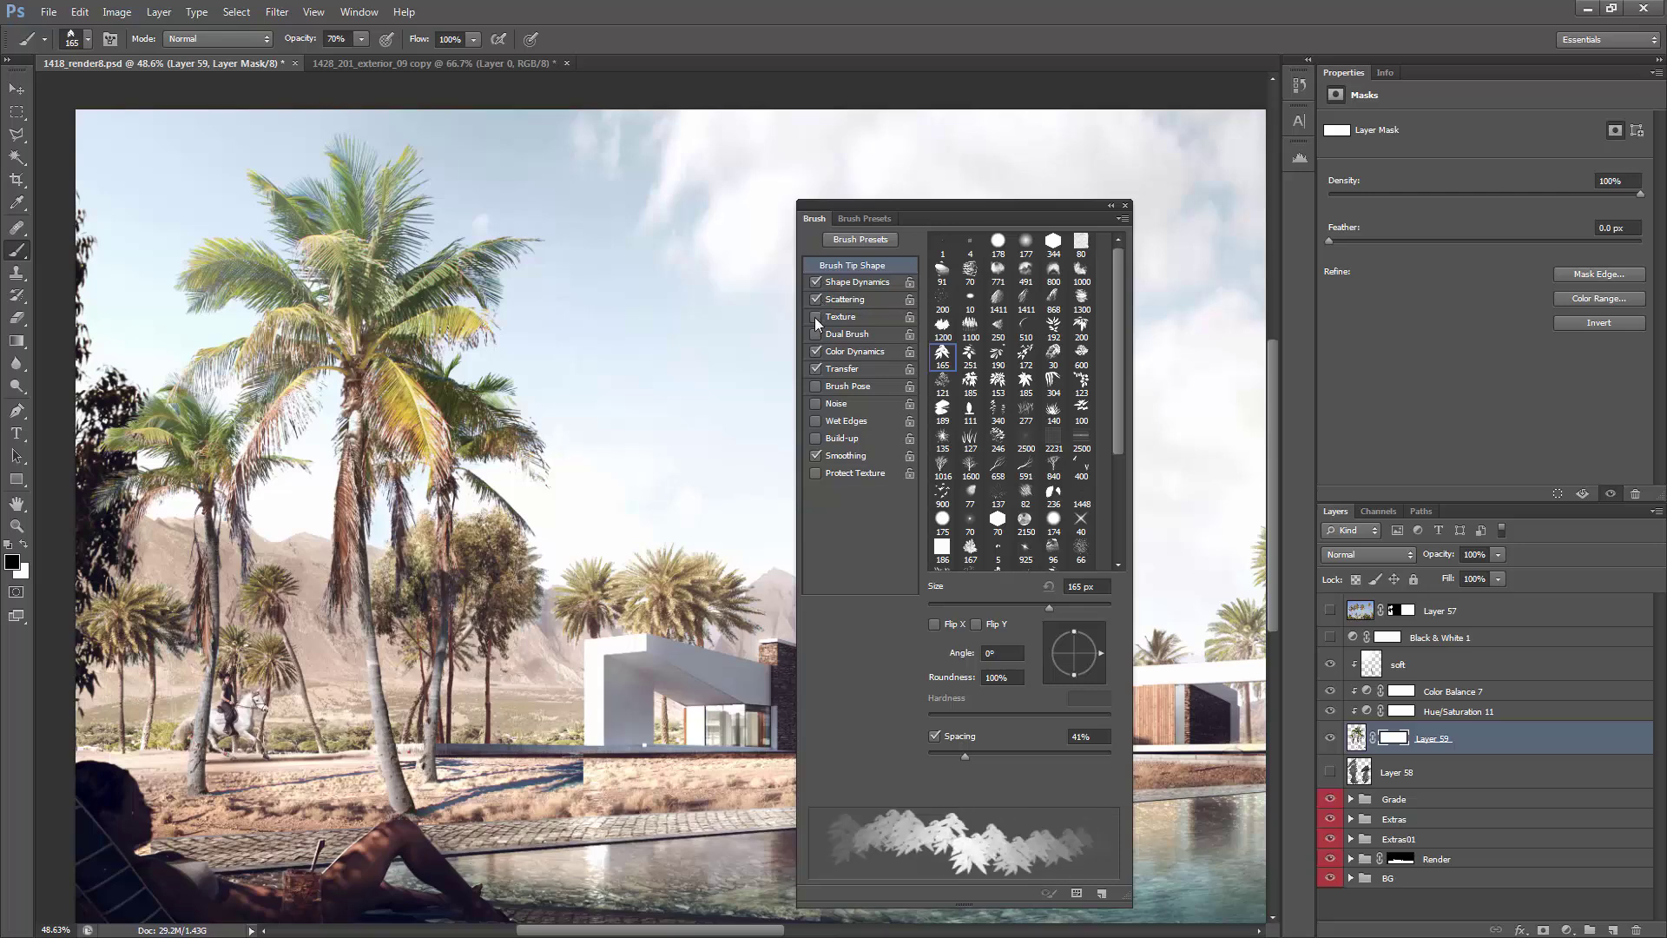
{"action": "left_click", "coordinate": [816, 368]}
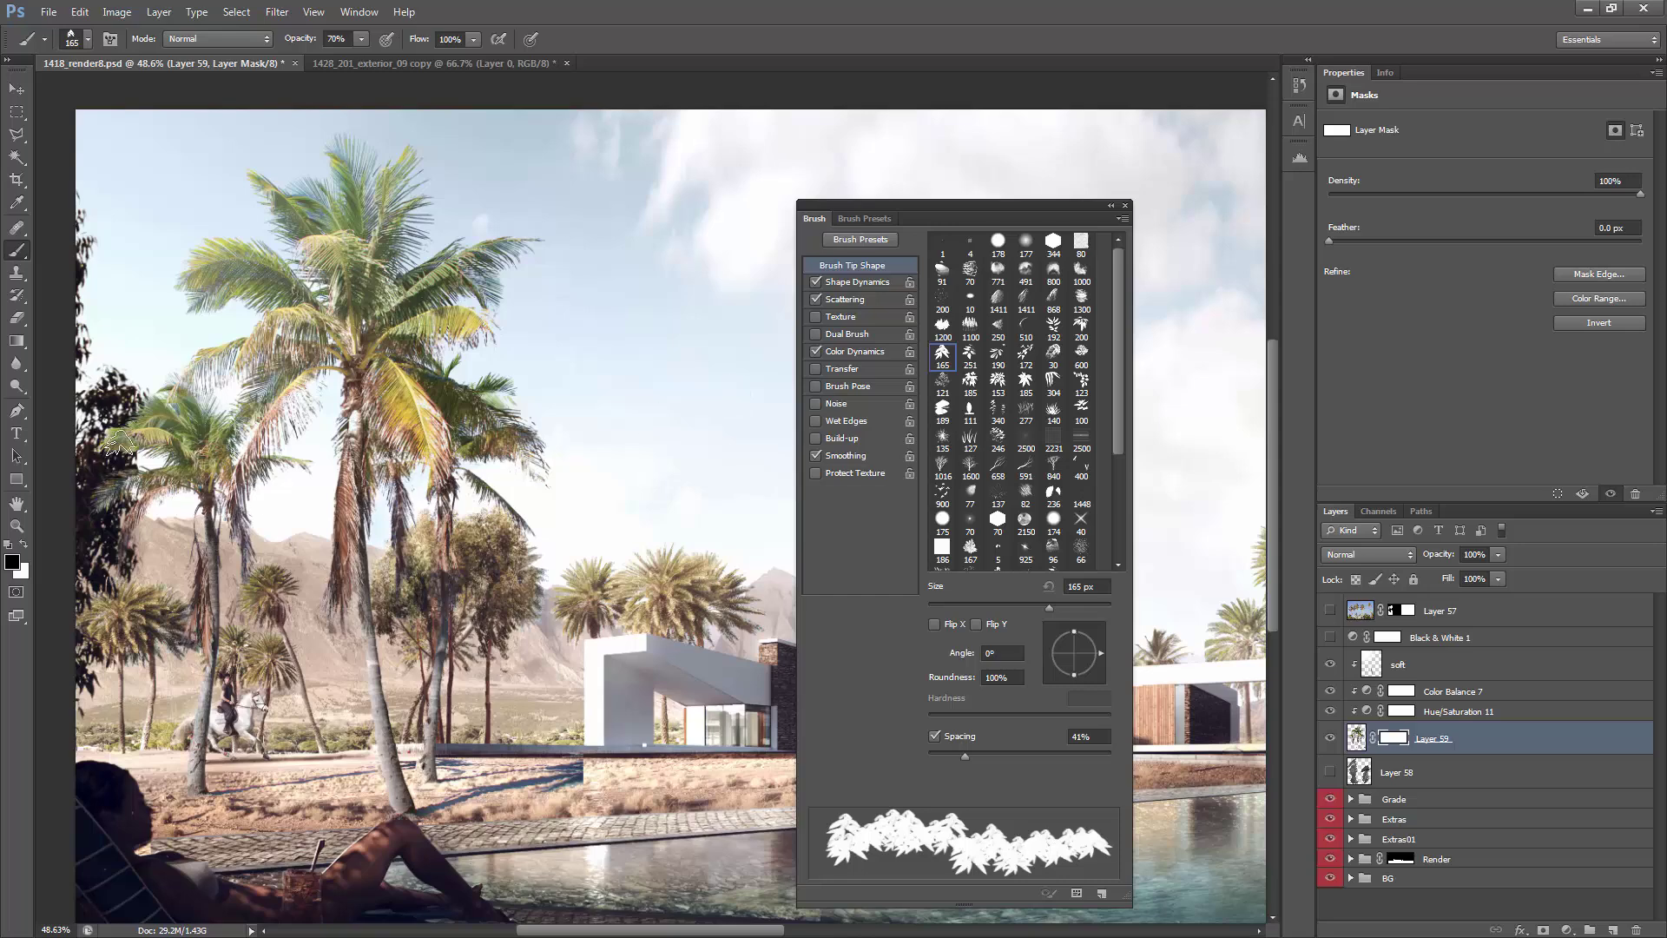
Step: Mask away the outermost fronds of the small left palm with the leaf brush at 80 px
{"action": "key", "text": "p"}
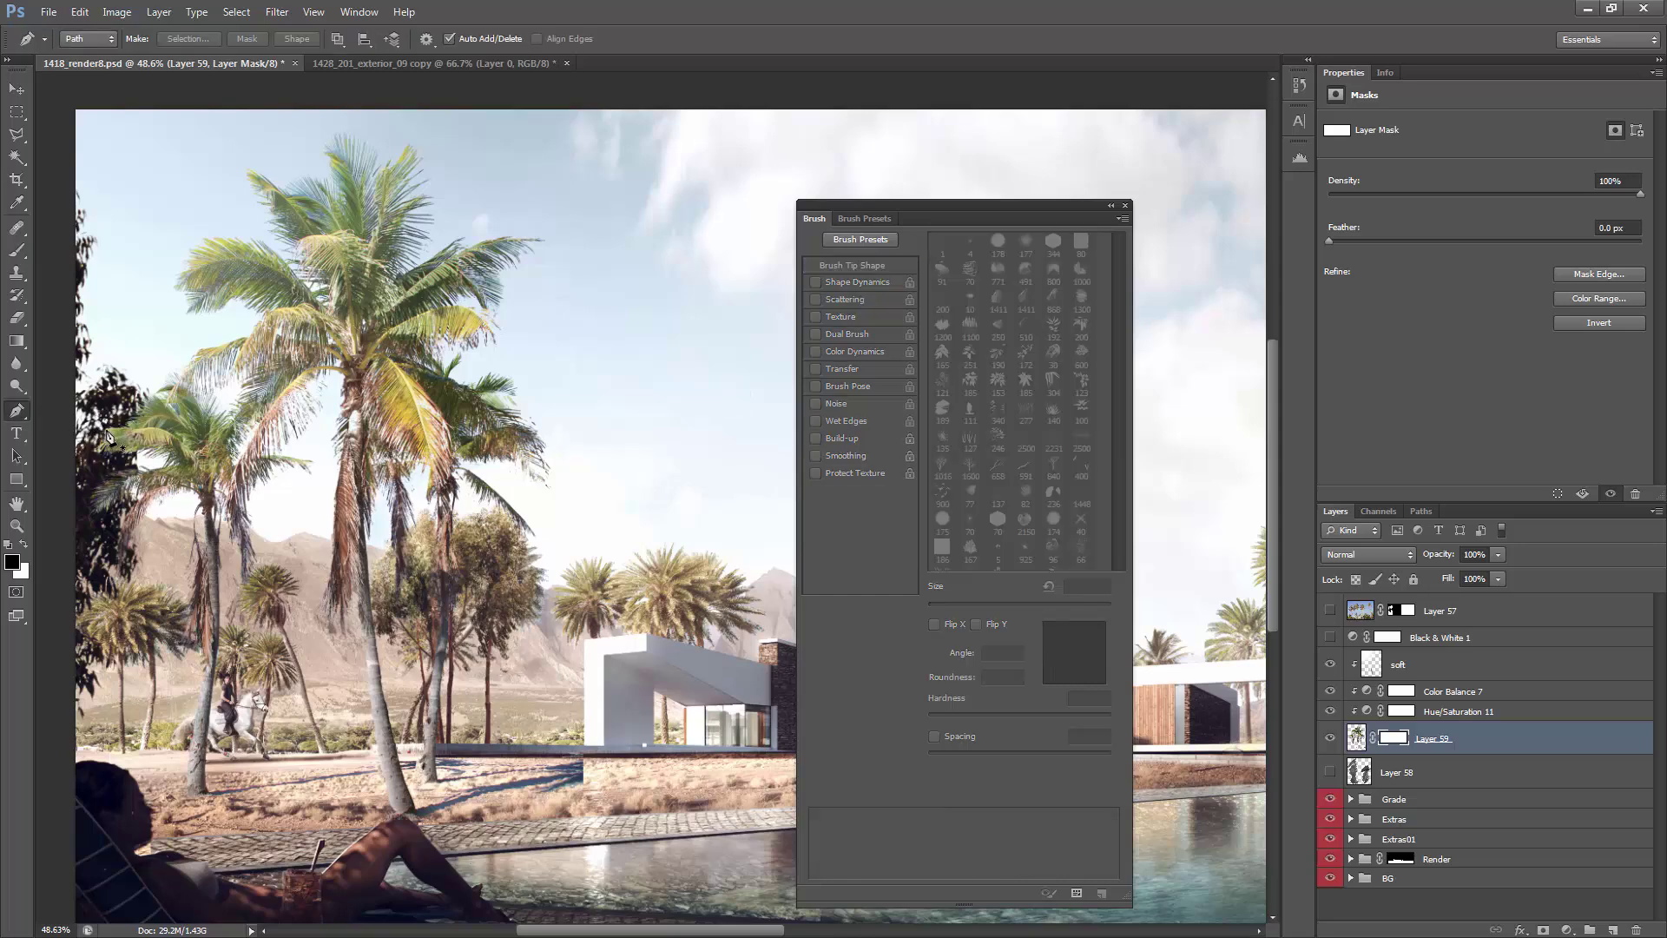
{"action": "key", "text": "b"}
{"action": "key", "text": "bracketleft"}
{"action": "key", "text": "bracketleft"}
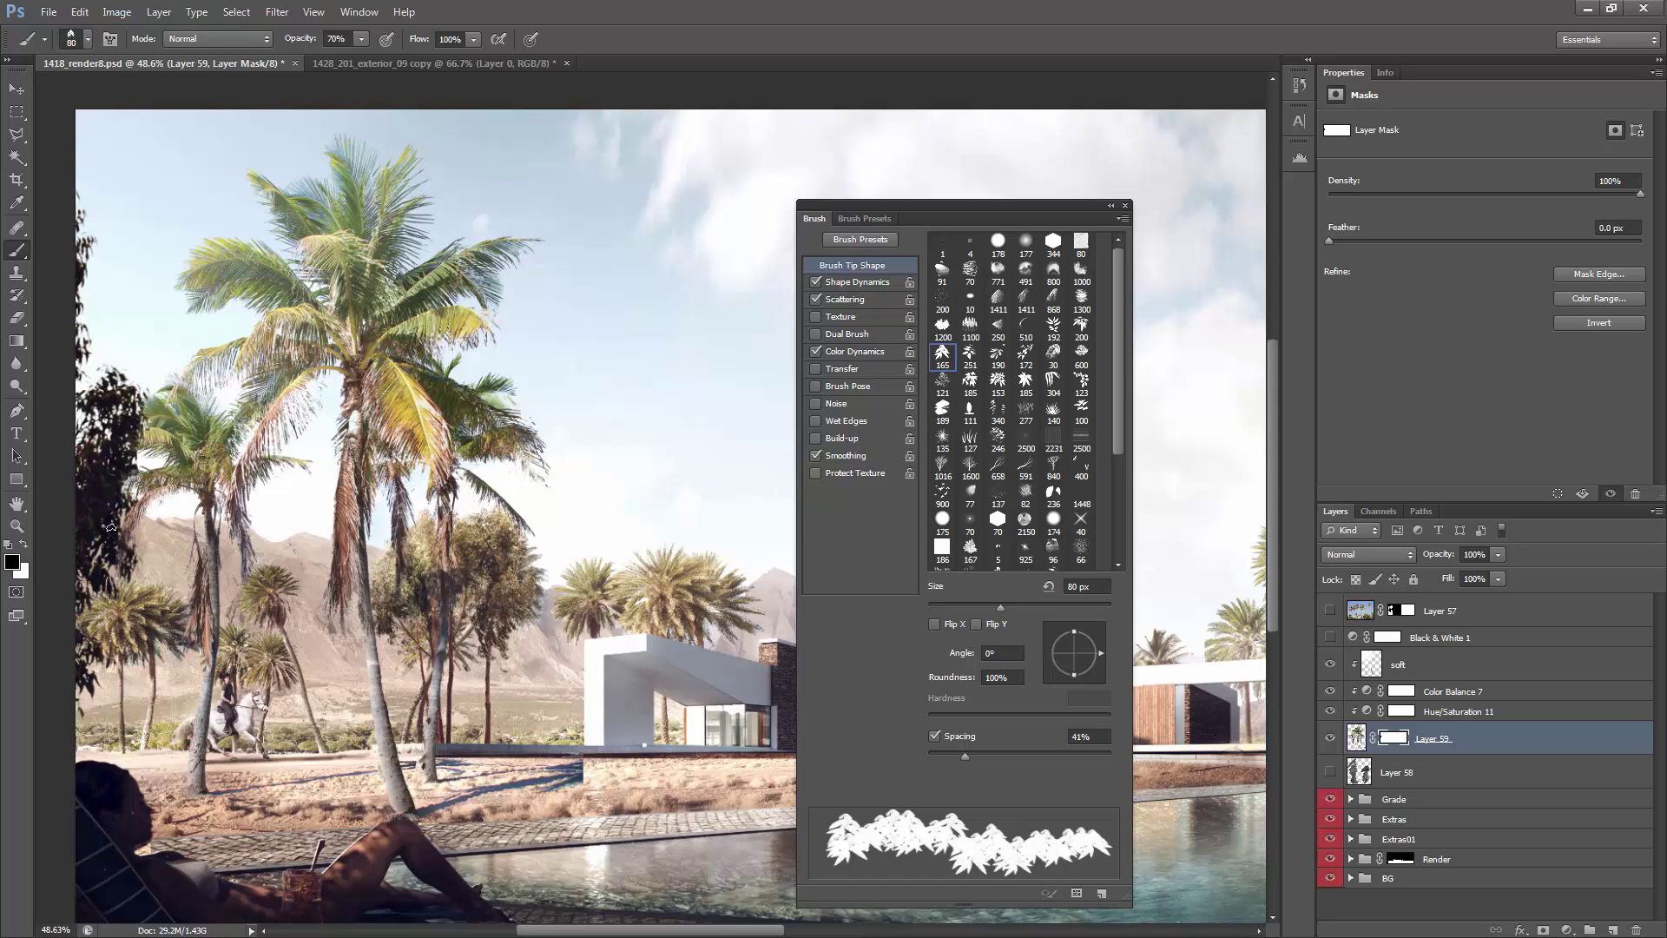
Step: Close the brush settings and flip the whole canvas horizontally
{"action": "key", "text": "z"}
{"action": "left_click", "coordinate": [200, 474], "text": "alt"}
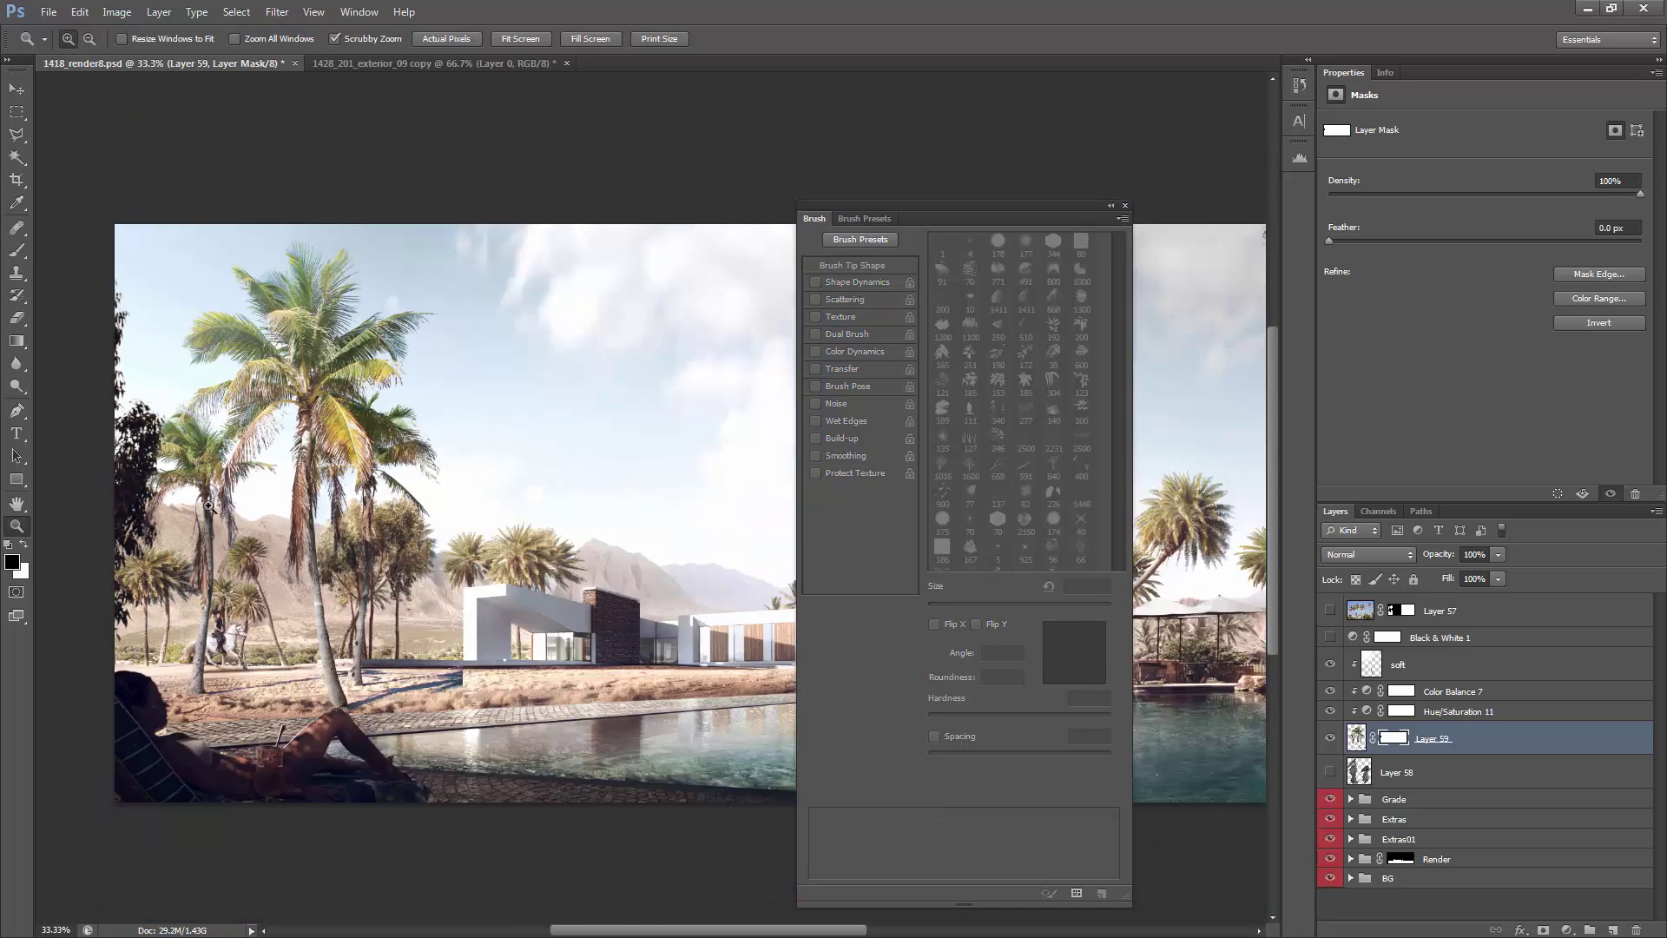
{"action": "left_click_drag", "start_coordinate": [504, 576], "coordinate": [512, 489]}
{"action": "left_click", "coordinate": [514, 493], "text": "alt"}
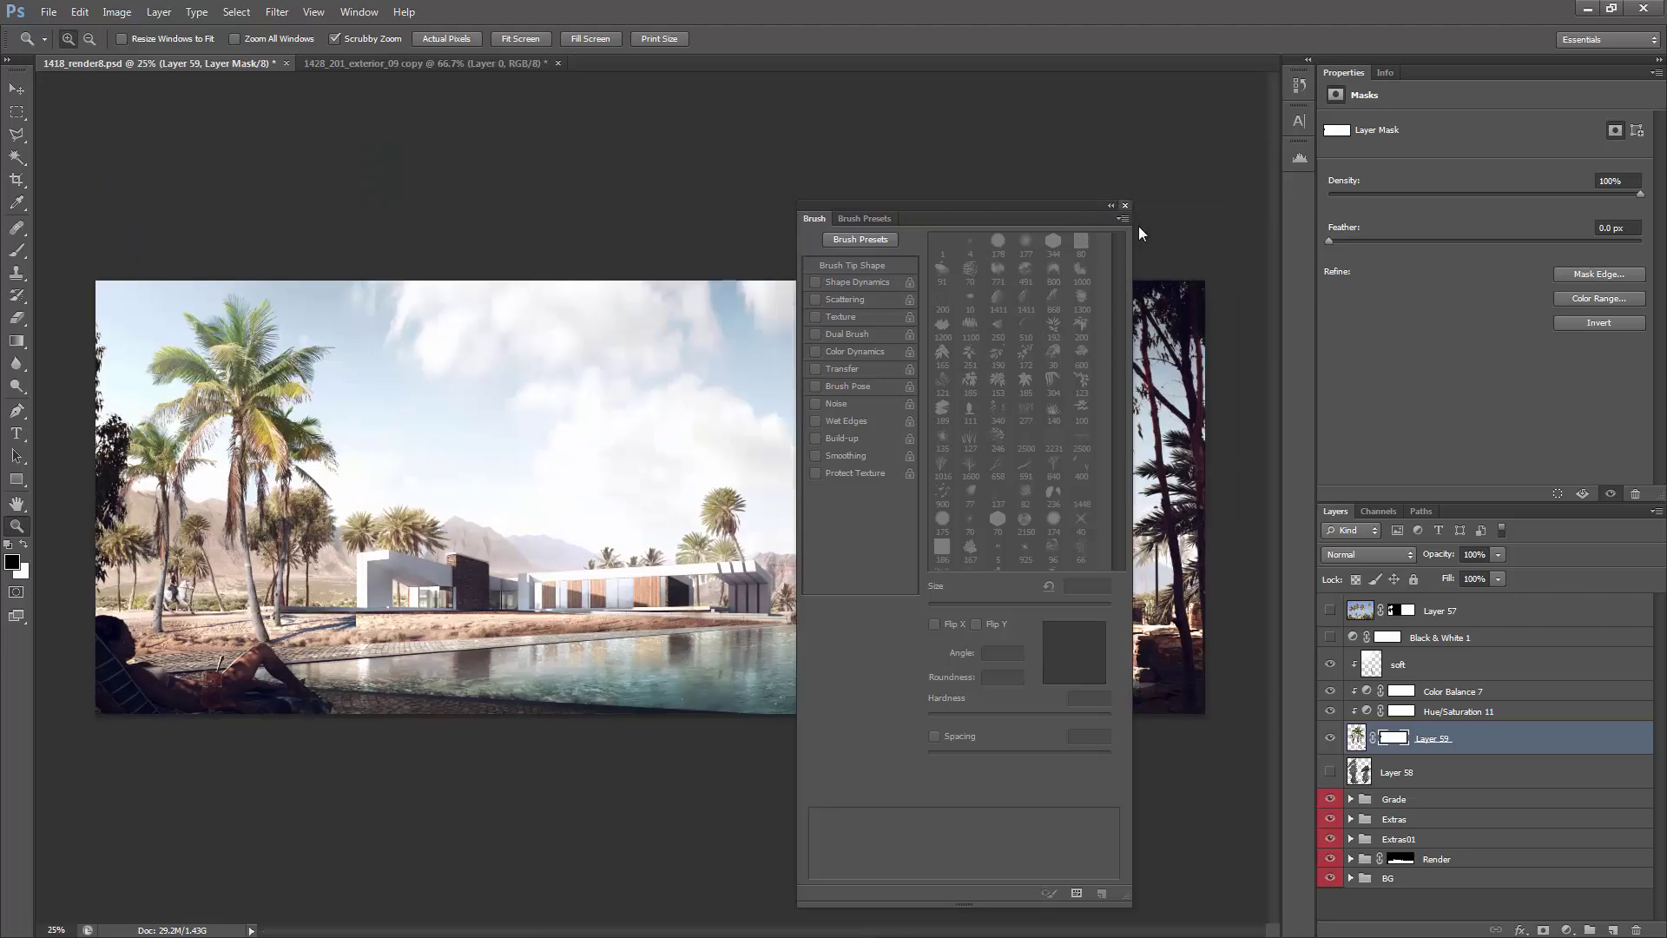
{"action": "left_click", "coordinate": [1125, 205]}
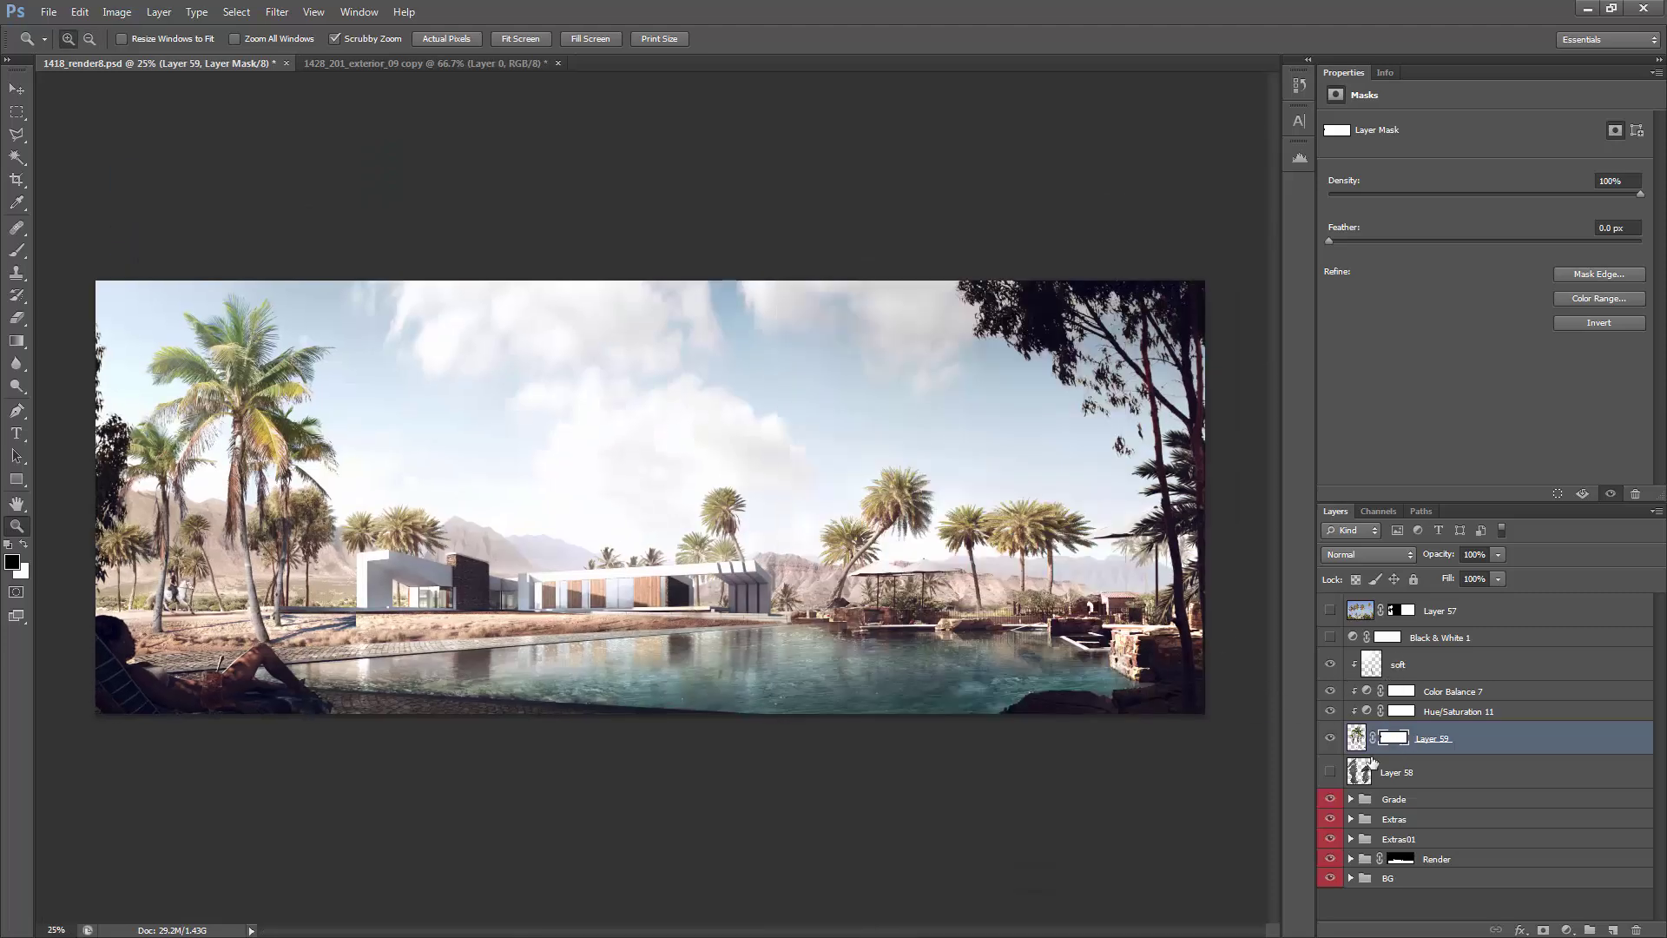
{"action": "left_click", "coordinate": [116, 12]}
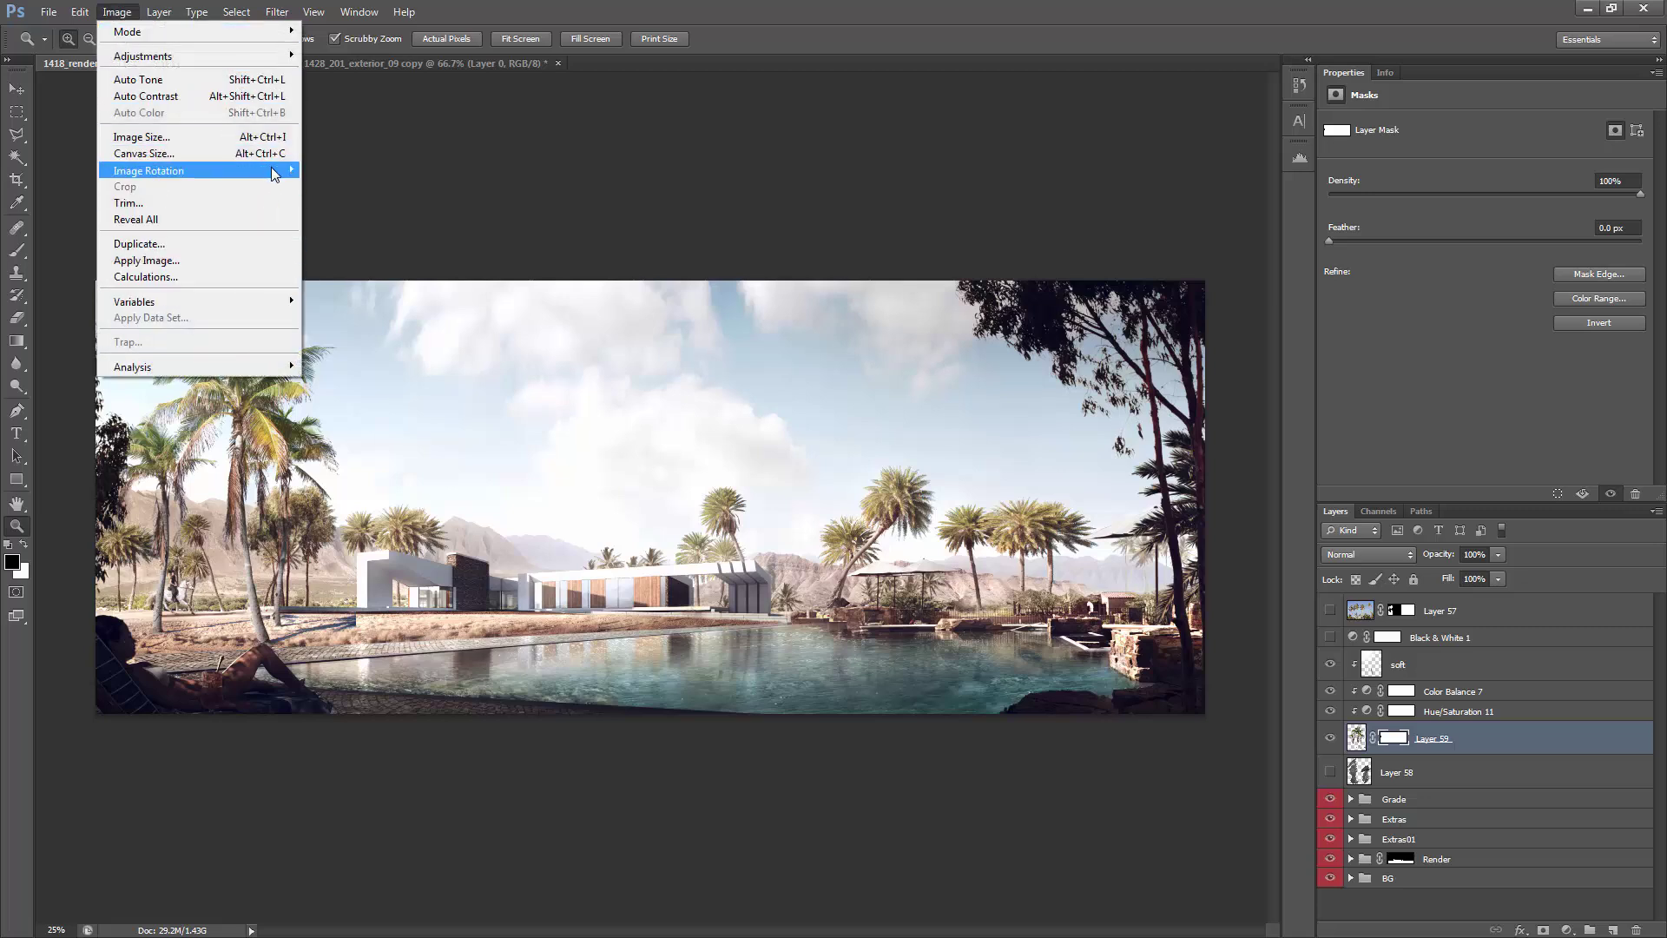
{"action": "mouse_move", "coordinate": [276, 172]}
{"action": "left_click", "coordinate": [356, 244]}
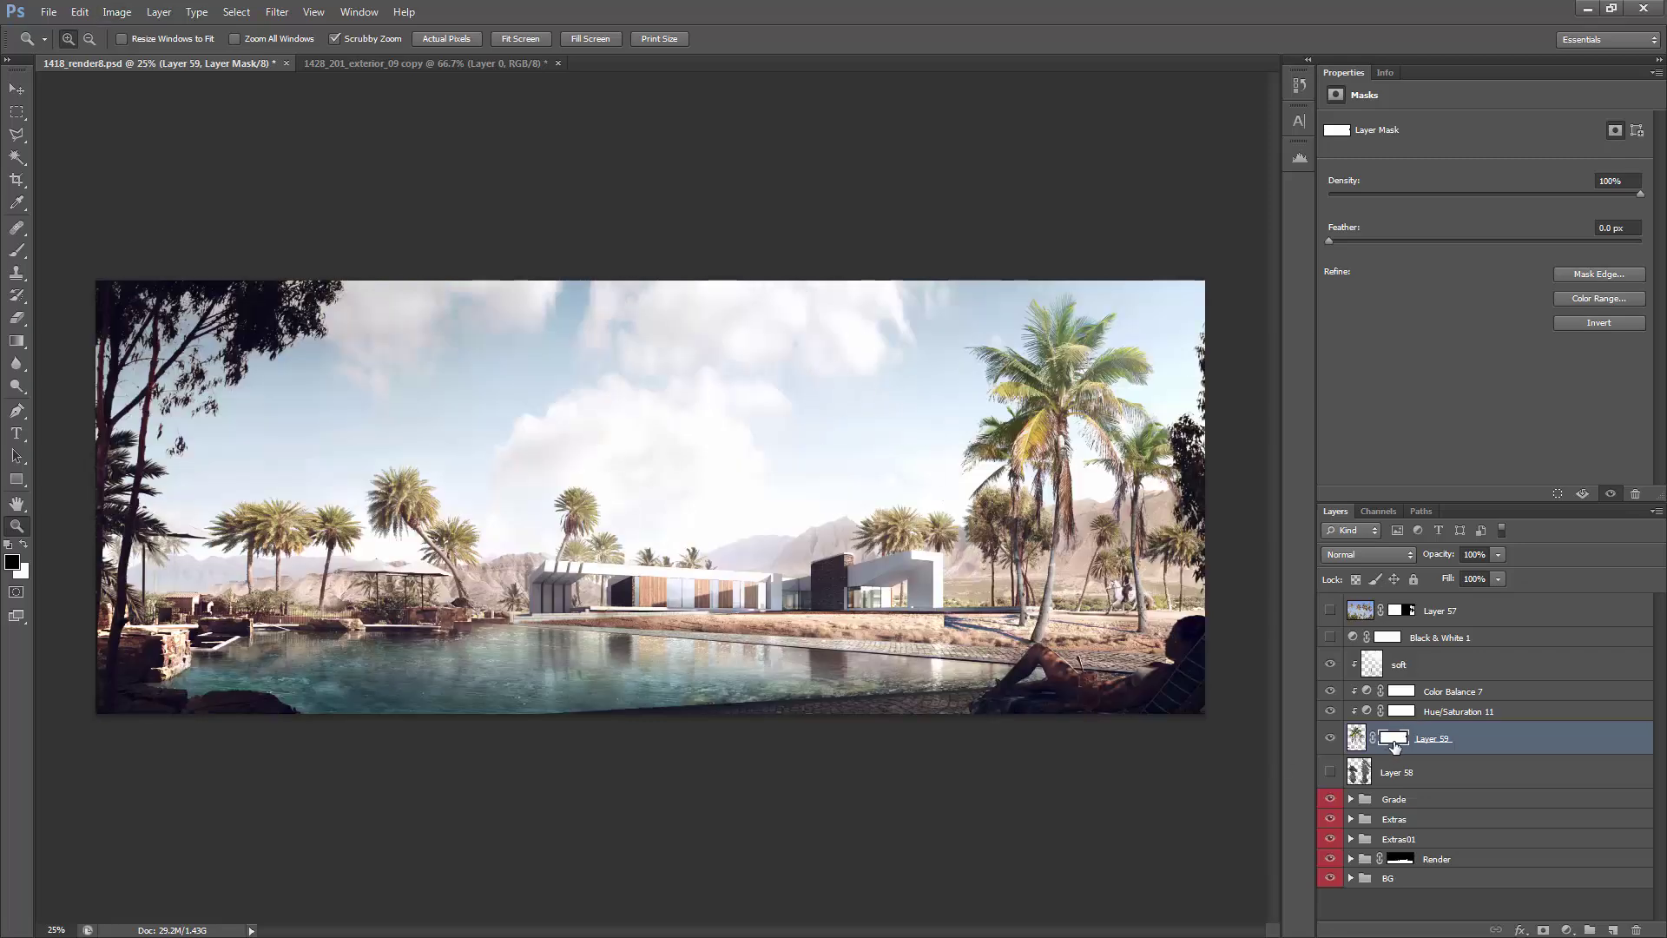
Step: Darken the palm image on Layer 59 with Levels, setting the midtone input to about 0.76
{"action": "left_click", "coordinate": [1356, 737]}
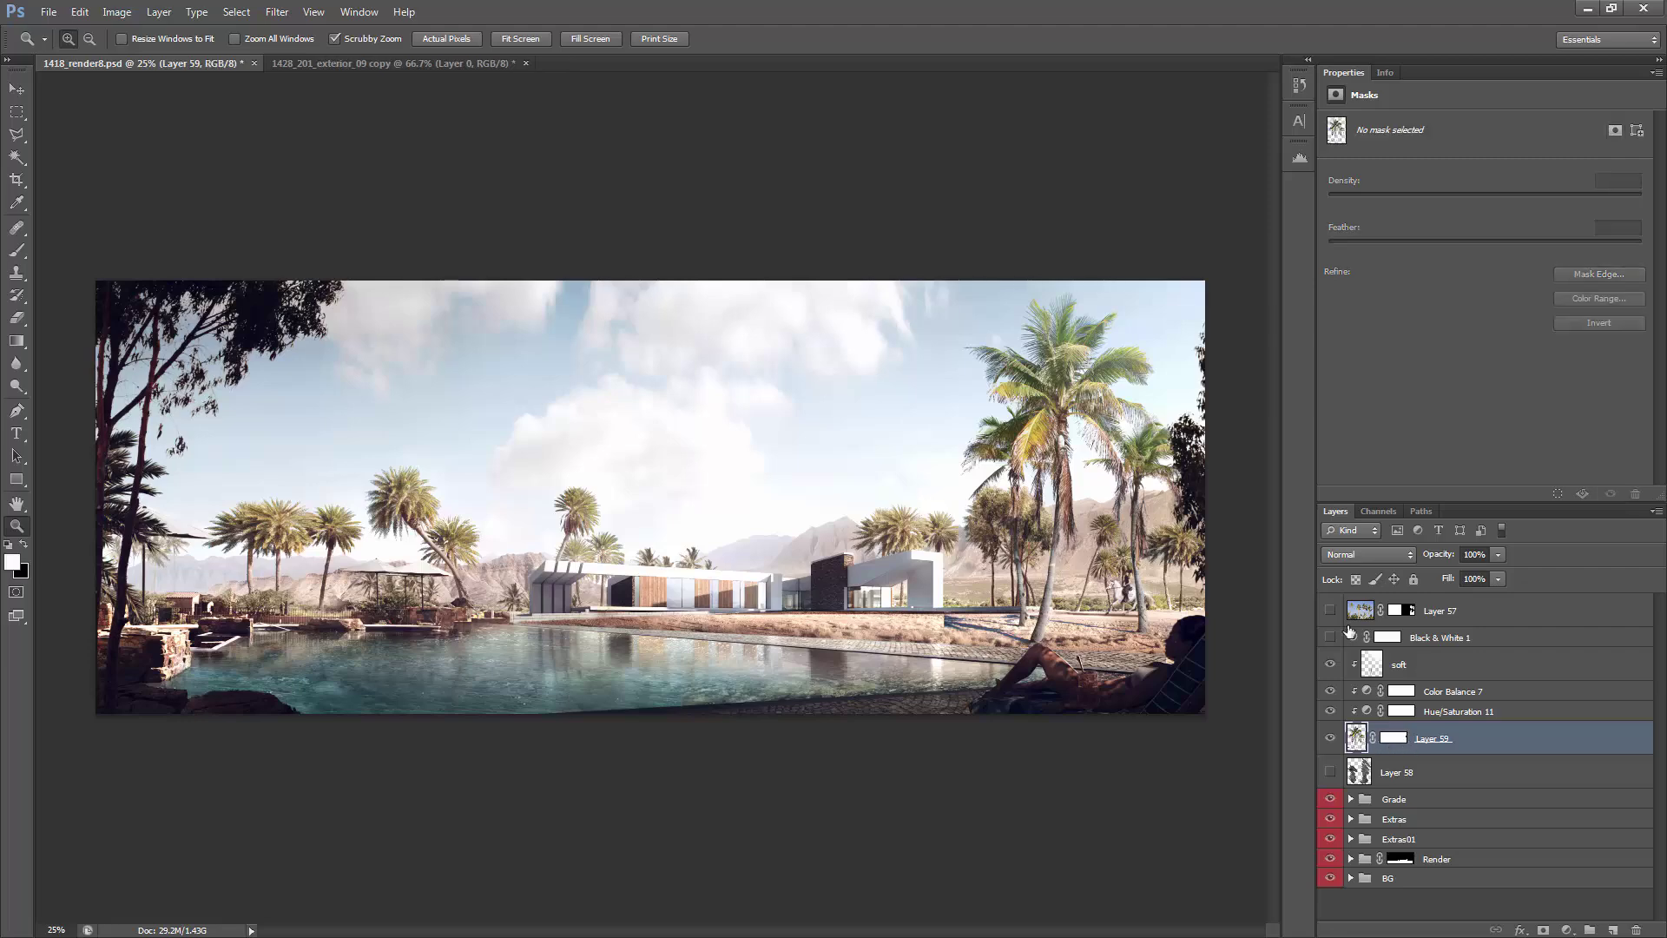
{"action": "key", "text": "ctrl+l"}
{"action": "left_click_drag", "start_coordinate": [1084, 325], "coordinate": [1106, 326]}
{"action": "left_click_drag", "start_coordinate": [1205, 139], "coordinate": [516, 123]}
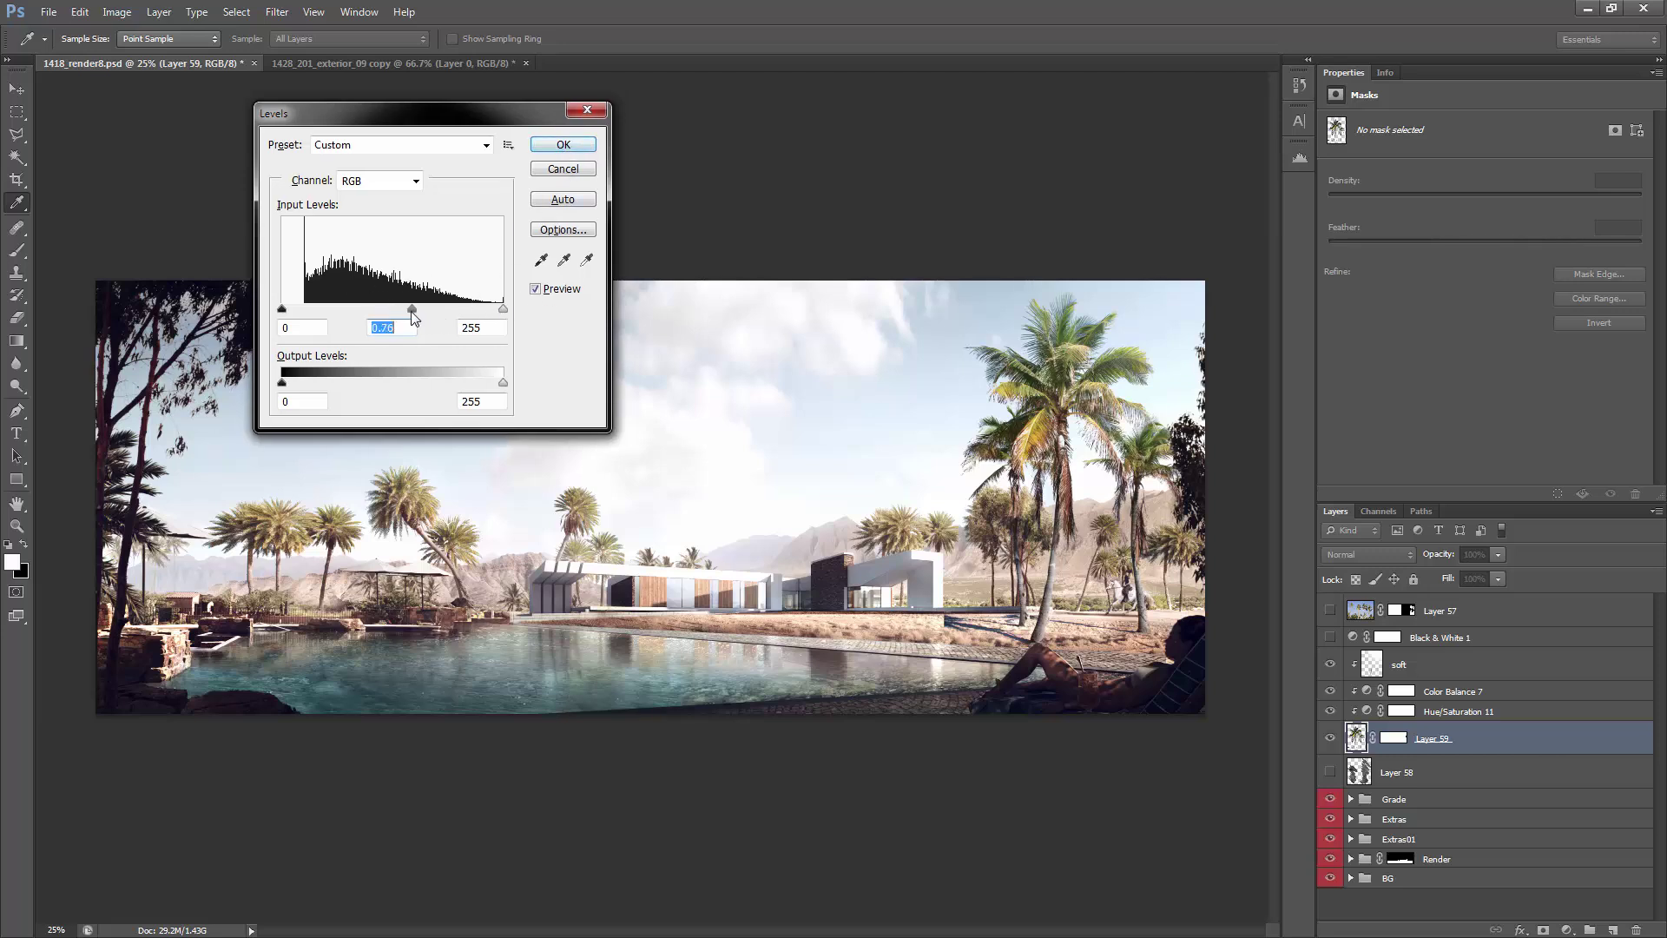
{"action": "key", "text": "z"}
{"action": "left_click", "coordinate": [563, 146]}
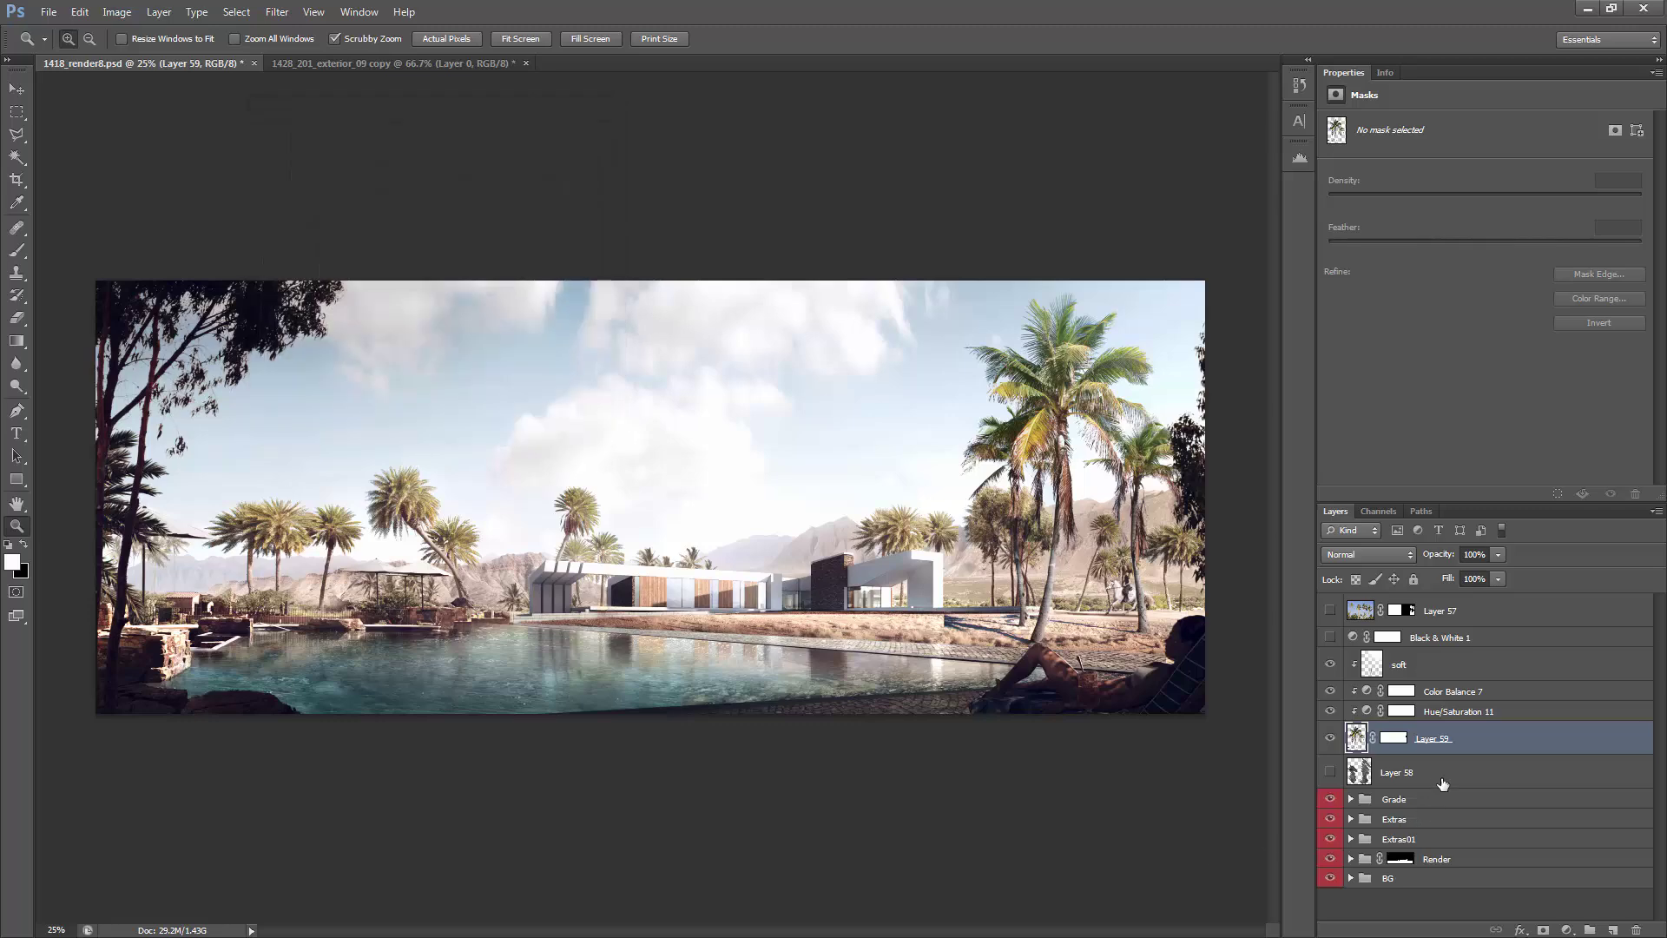
Step: Target Layer 59's mask and choose the hard-edged hexagonal 70 px brush preset
{"action": "left_click", "coordinate": [991, 638]}
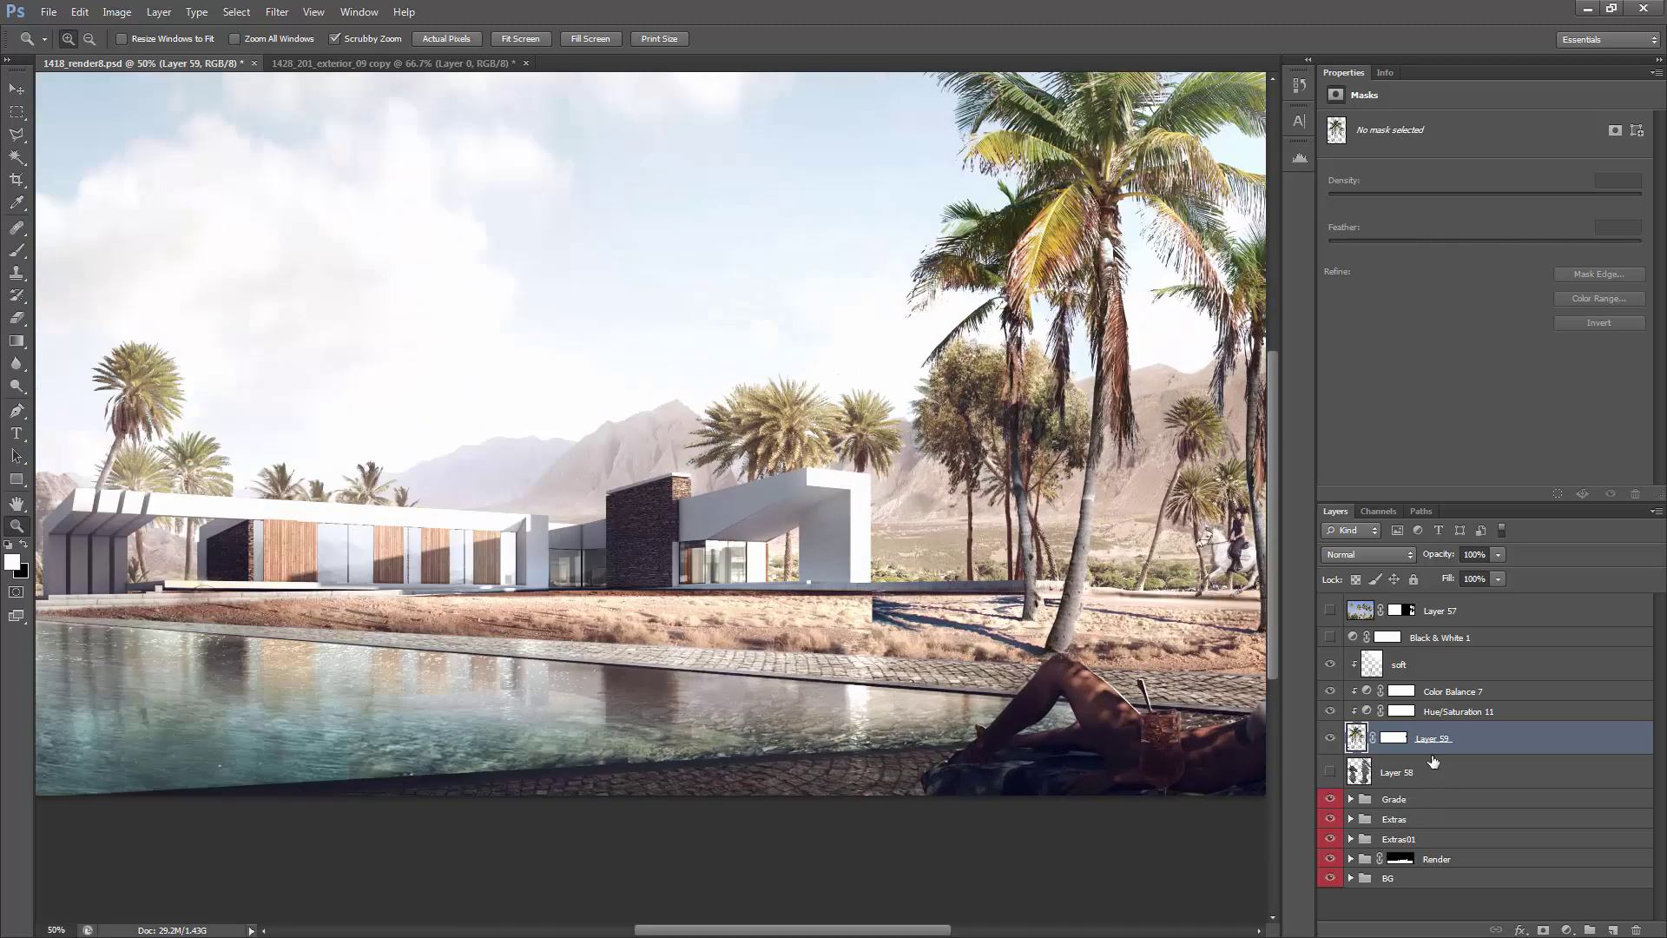
{"action": "left_click", "coordinate": [1393, 737]}
{"action": "key", "text": "x"}
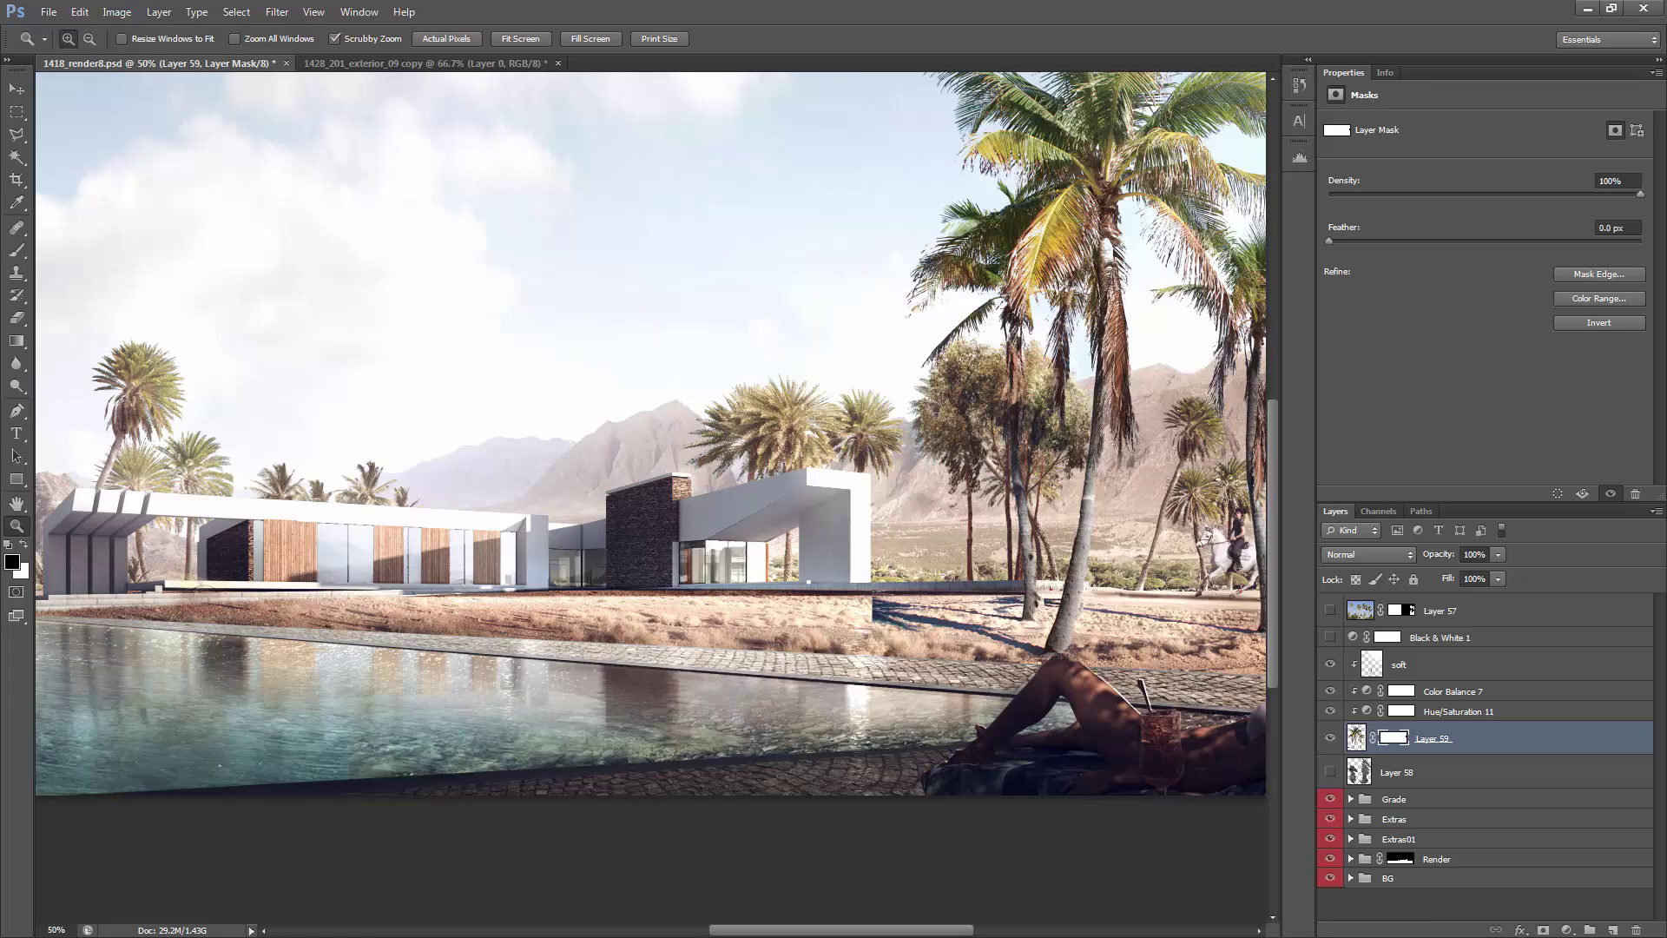
{"action": "left_click", "coordinate": [981, 605]}
{"action": "key", "text": "b"}
{"action": "key", "text": "F5"}
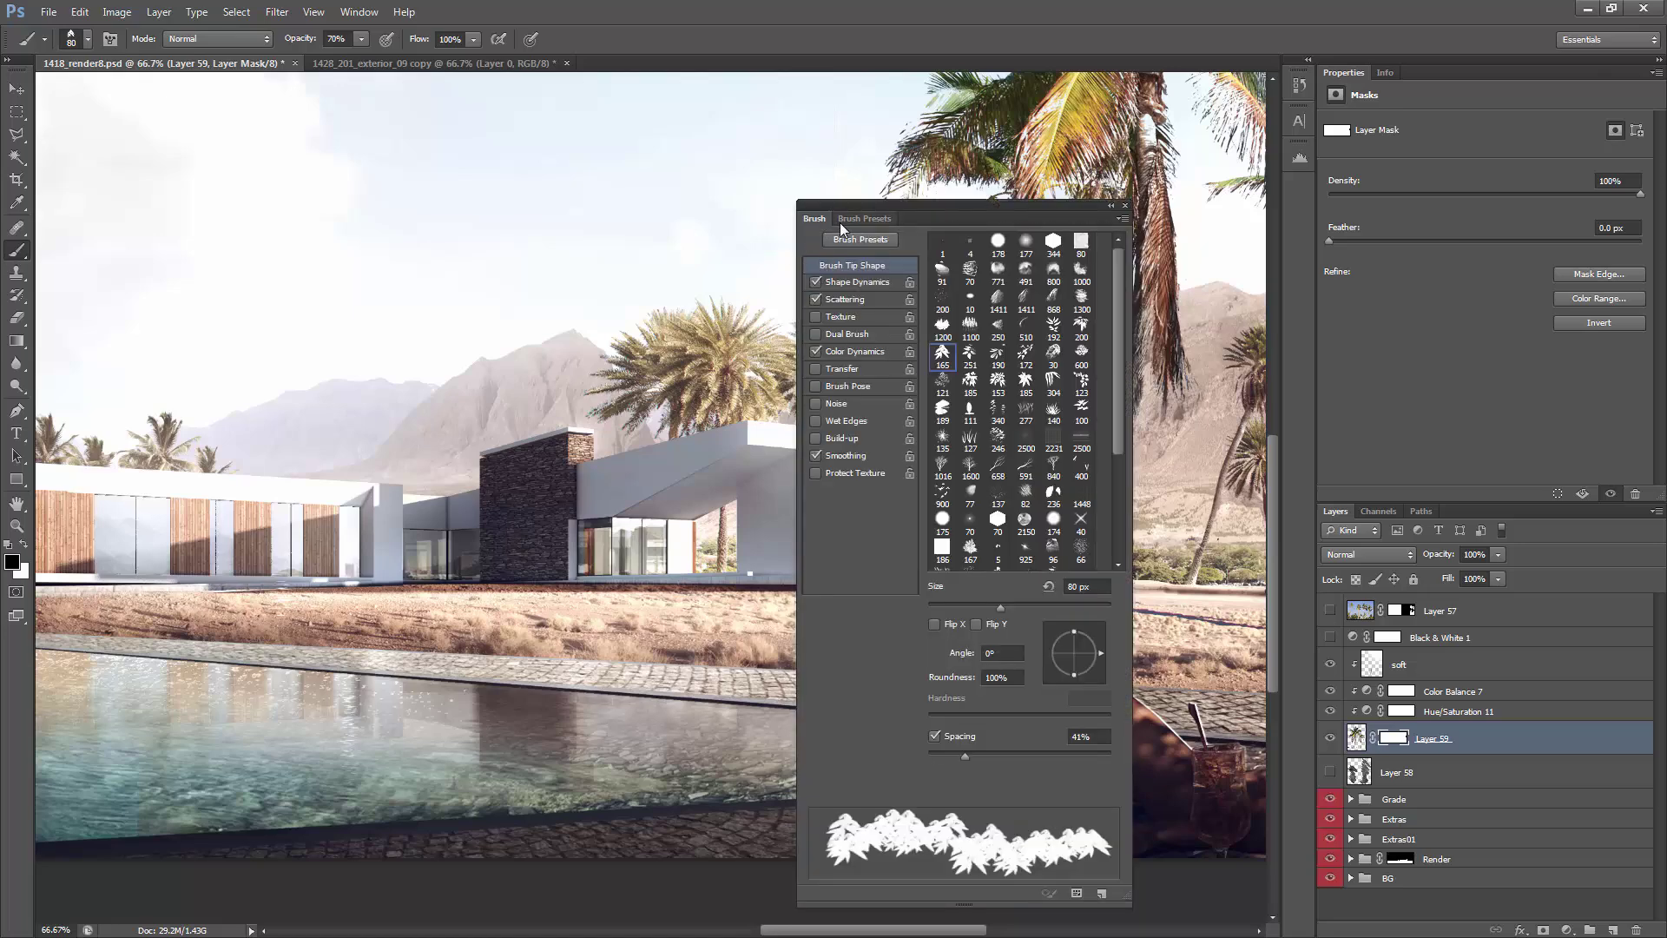
{"action": "left_click", "coordinate": [847, 237]}
{"action": "left_click_drag", "start_coordinate": [1125, 377], "coordinate": [1118, 810]}
{"action": "left_click", "coordinate": [941, 647]}
{"action": "key", "text": "F5"}
{"action": "key", "text": "F5"}
Step: Mask out the leftover palm shadows on the sand left of the main trunk, using 100% opacity and shrinking the brush to 30 px
{"action": "mouse_move", "coordinate": [831, 572]}
{"action": "left_mouse_down"}
{"action": "mouse_move", "coordinate": [838, 626]}
{"action": "mouse_move", "coordinate": [846, 586]}
{"action": "mouse_move", "coordinate": [851, 634]}
{"action": "mouse_move", "coordinate": [895, 567]}
{"action": "mouse_move", "coordinate": [918, 570]}
{"action": "mouse_move", "coordinate": [946, 662]}
{"action": "left_mouse_up"}
{"action": "key", "text": "0"}
{"action": "key", "text": "bracketleft"}
{"action": "key", "text": "bracketleft"}
{"action": "key", "text": "bracketleft"}
{"action": "key", "text": "bracketleft"}
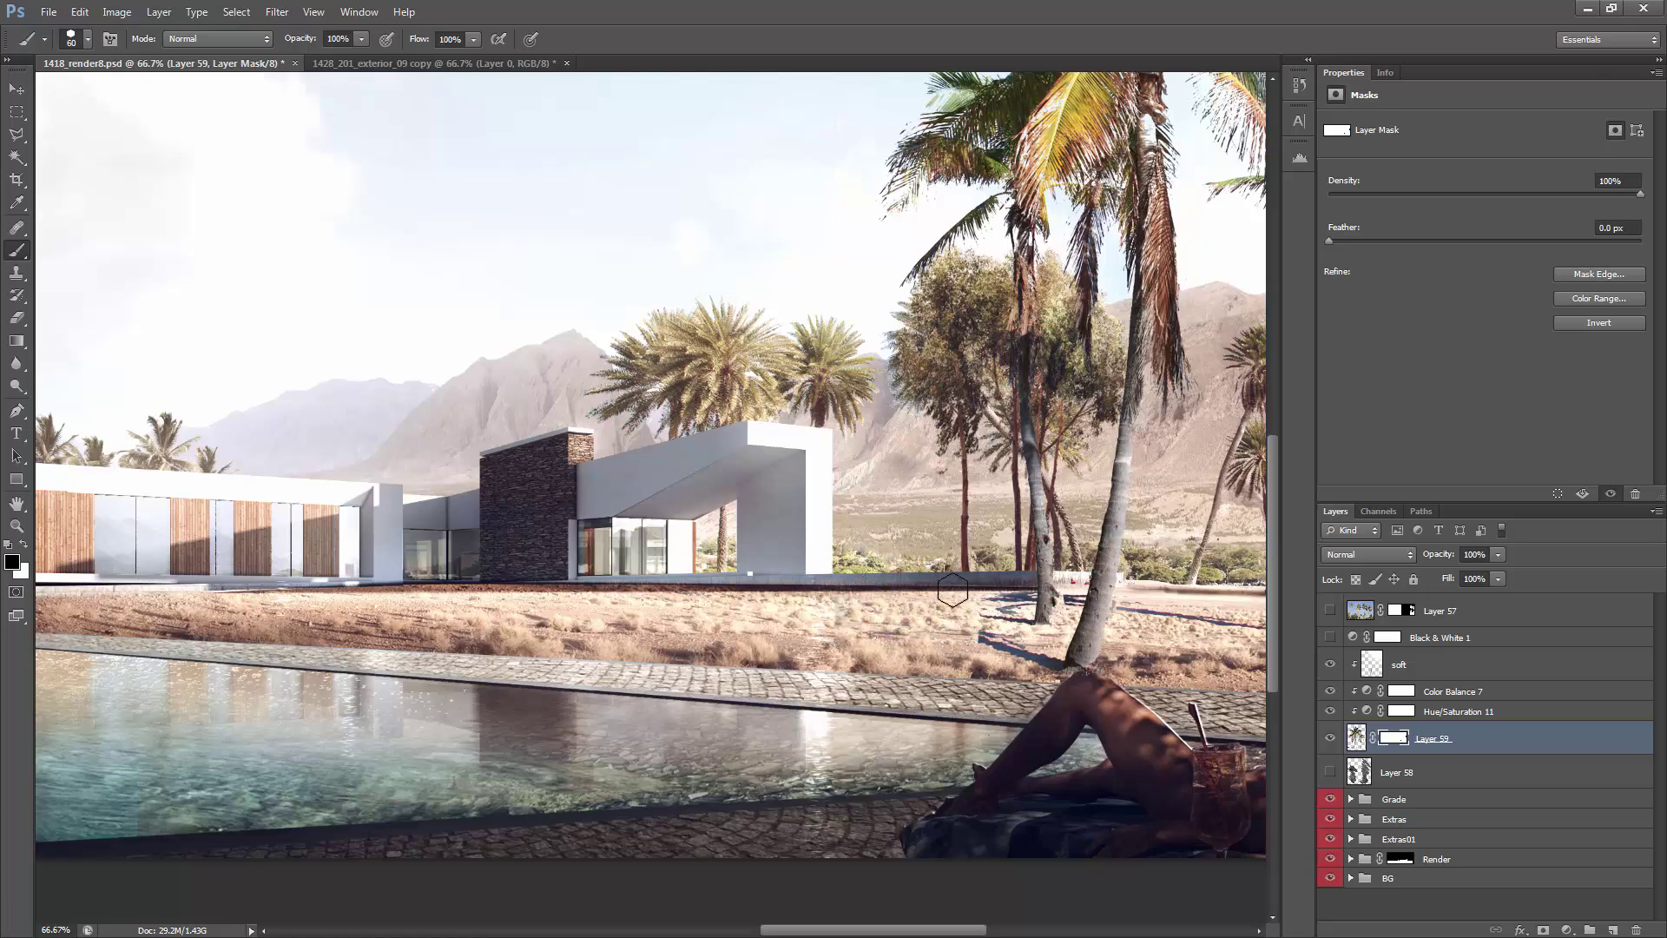
{"action": "left_click_drag", "start_coordinate": [994, 589], "coordinate": [1024, 585]}
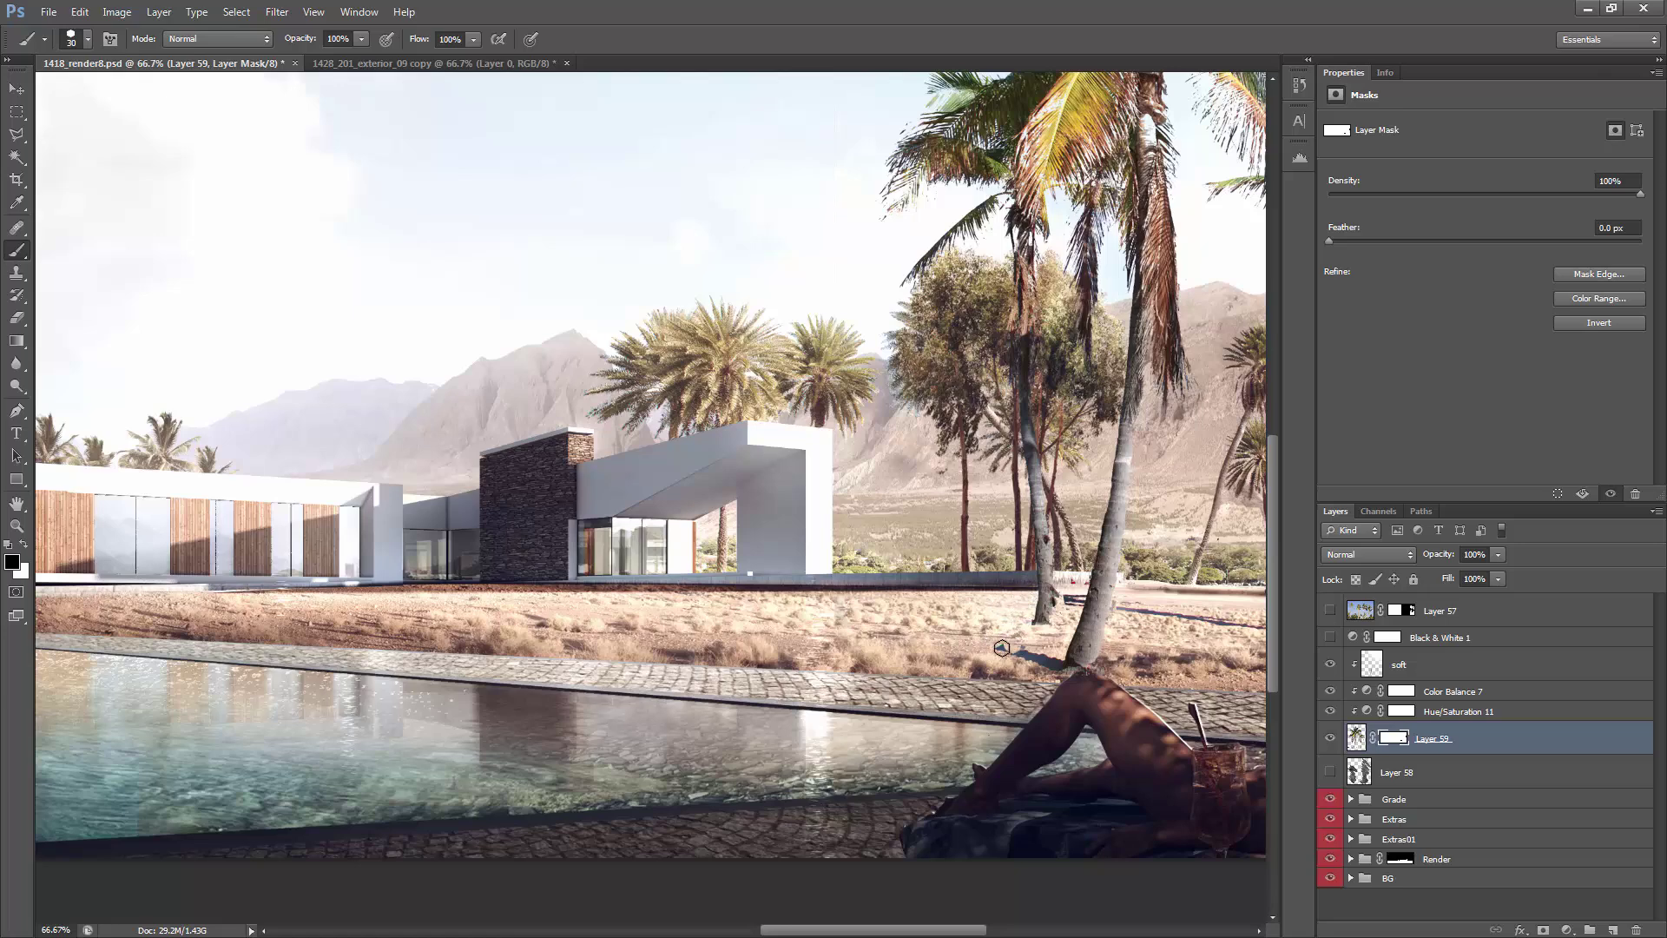
{"action": "left_click_drag", "start_coordinate": [1002, 643], "coordinate": [1049, 663]}
Step: Mask out the remaining shadows on the sand between the main trunk and the small right palm
{"action": "mouse_move", "coordinate": [1082, 593]}
{"action": "left_mouse_down"}
{"action": "mouse_move", "coordinate": [1072, 607]}
{"action": "mouse_move", "coordinate": [1130, 574]}
{"action": "mouse_move", "coordinate": [895, 544]}
{"action": "left_mouse_up"}
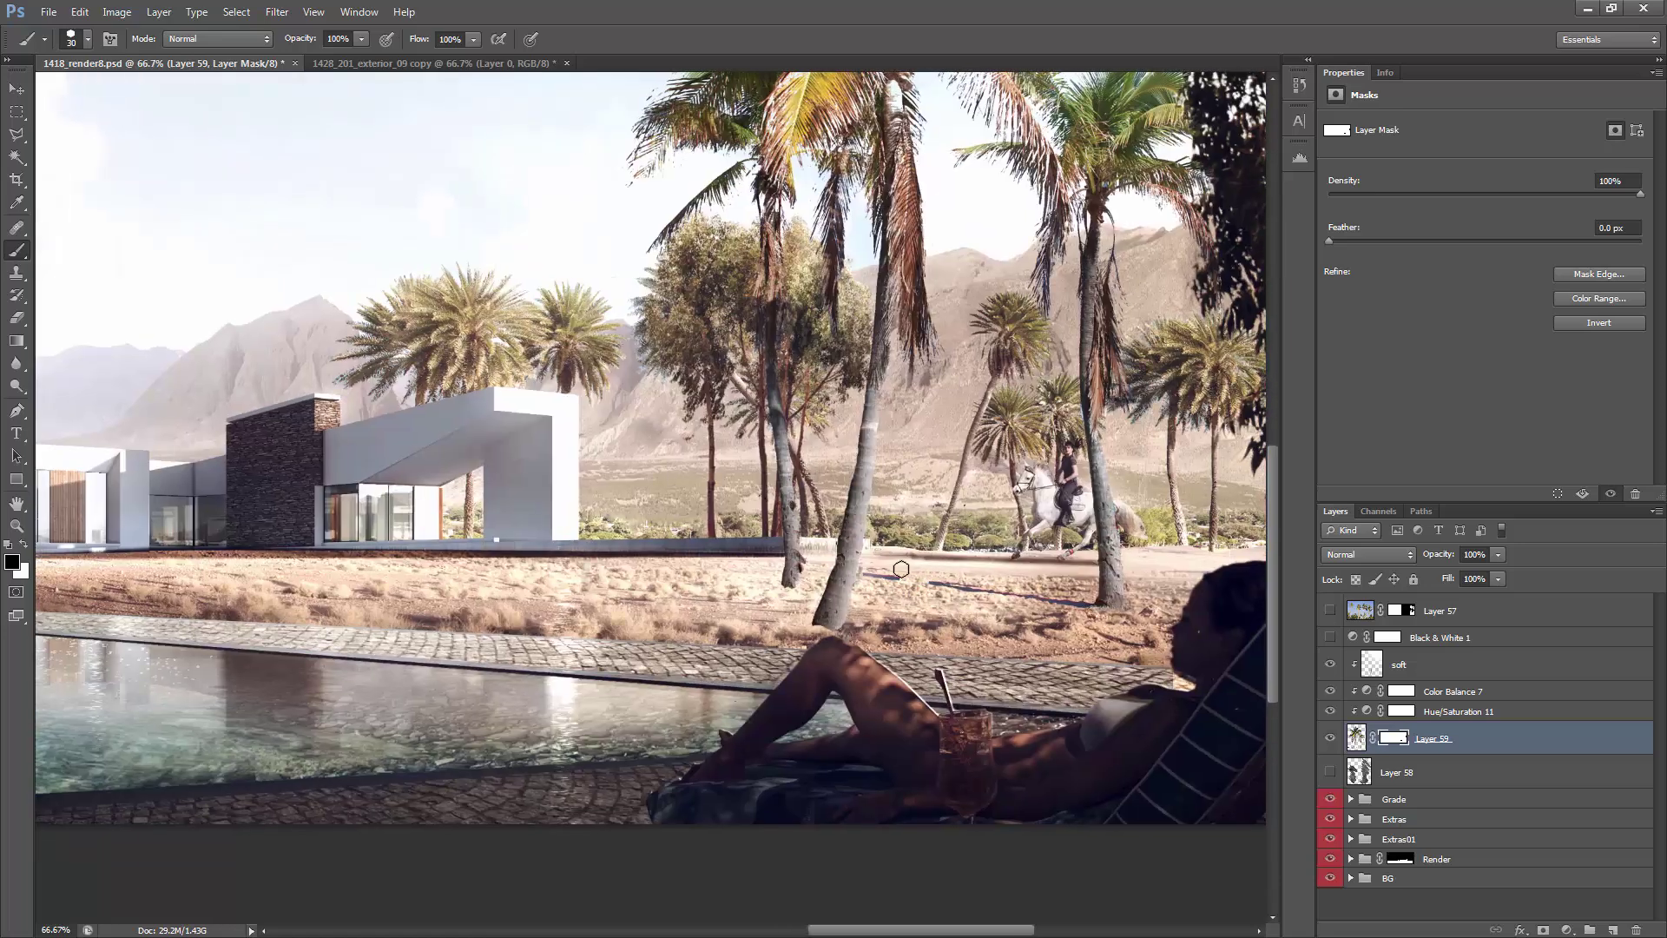
{"action": "mouse_move", "coordinate": [945, 611]}
{"action": "left_mouse_down"}
{"action": "mouse_move", "coordinate": [982, 602]}
{"action": "mouse_move", "coordinate": [1015, 560]}
{"action": "left_mouse_up"}
{"action": "left_click_drag", "start_coordinate": [1028, 637], "coordinate": [1066, 613]}
{"action": "left_click_drag", "start_coordinate": [958, 589], "coordinate": [939, 578]}
Step: Load Layer 59's outline as a selection, select Layer 58, and hide Layer 59 with its clipped adjustment and soft layers
{"action": "key", "text": "z"}
{"action": "left_click", "coordinate": [944, 538], "text": "alt"}
{"action": "left_click", "coordinate": [944, 539], "text": "alt"}
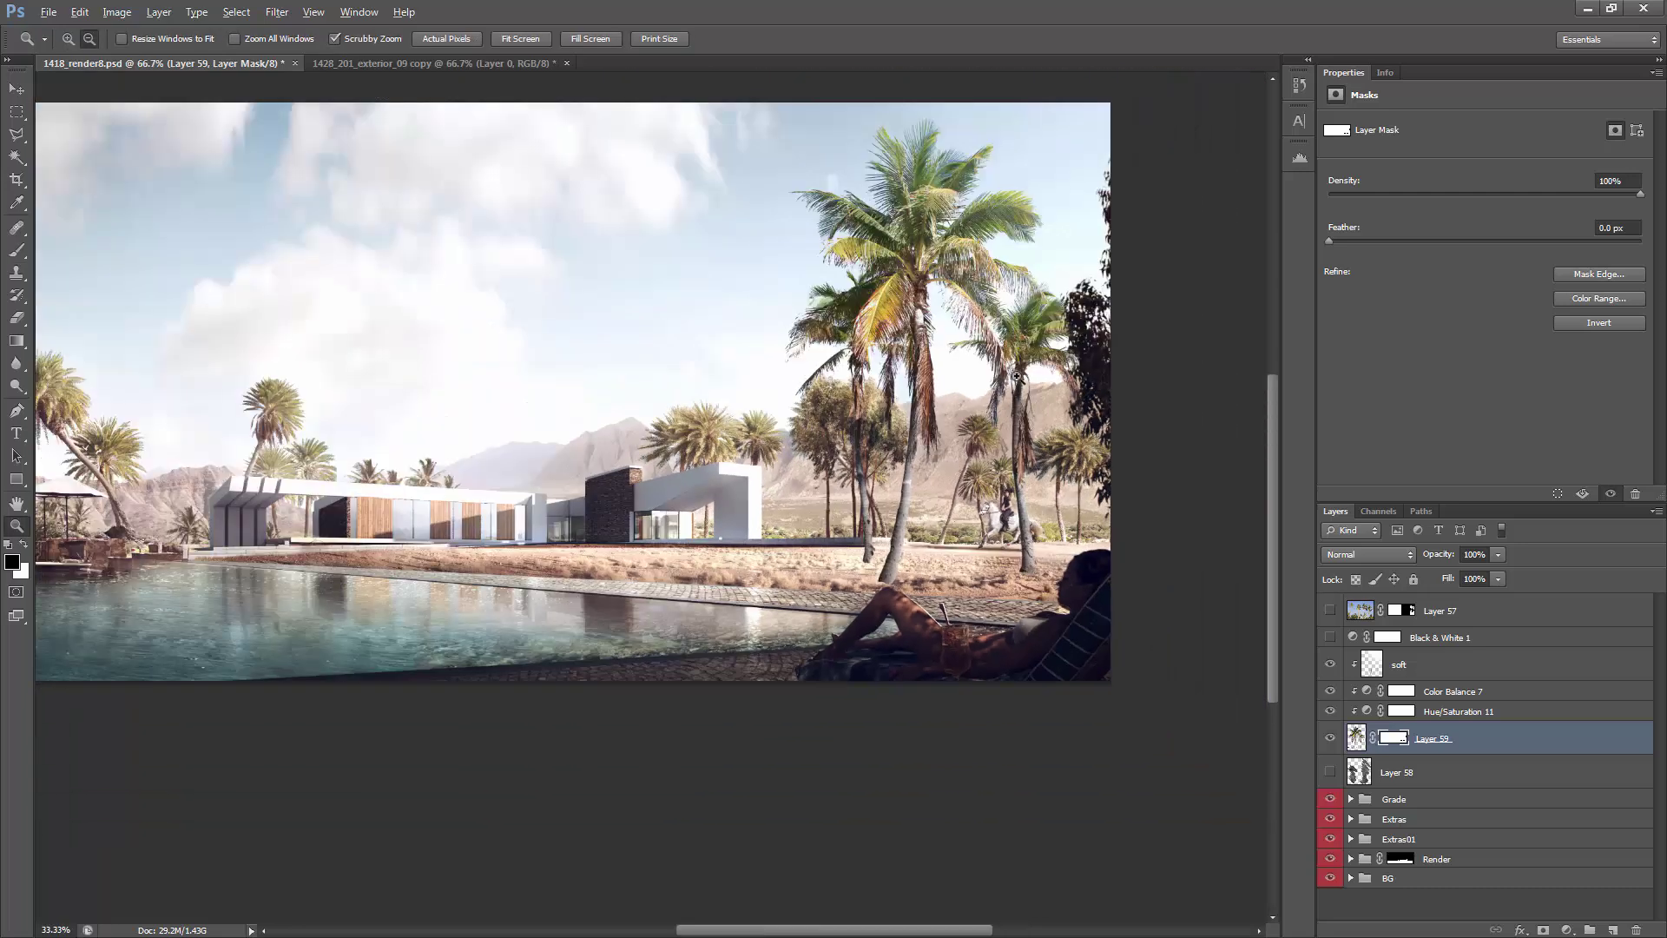
{"action": "left_click", "coordinate": [941, 523]}
{"action": "left_click", "coordinate": [843, 575], "text": "alt"}
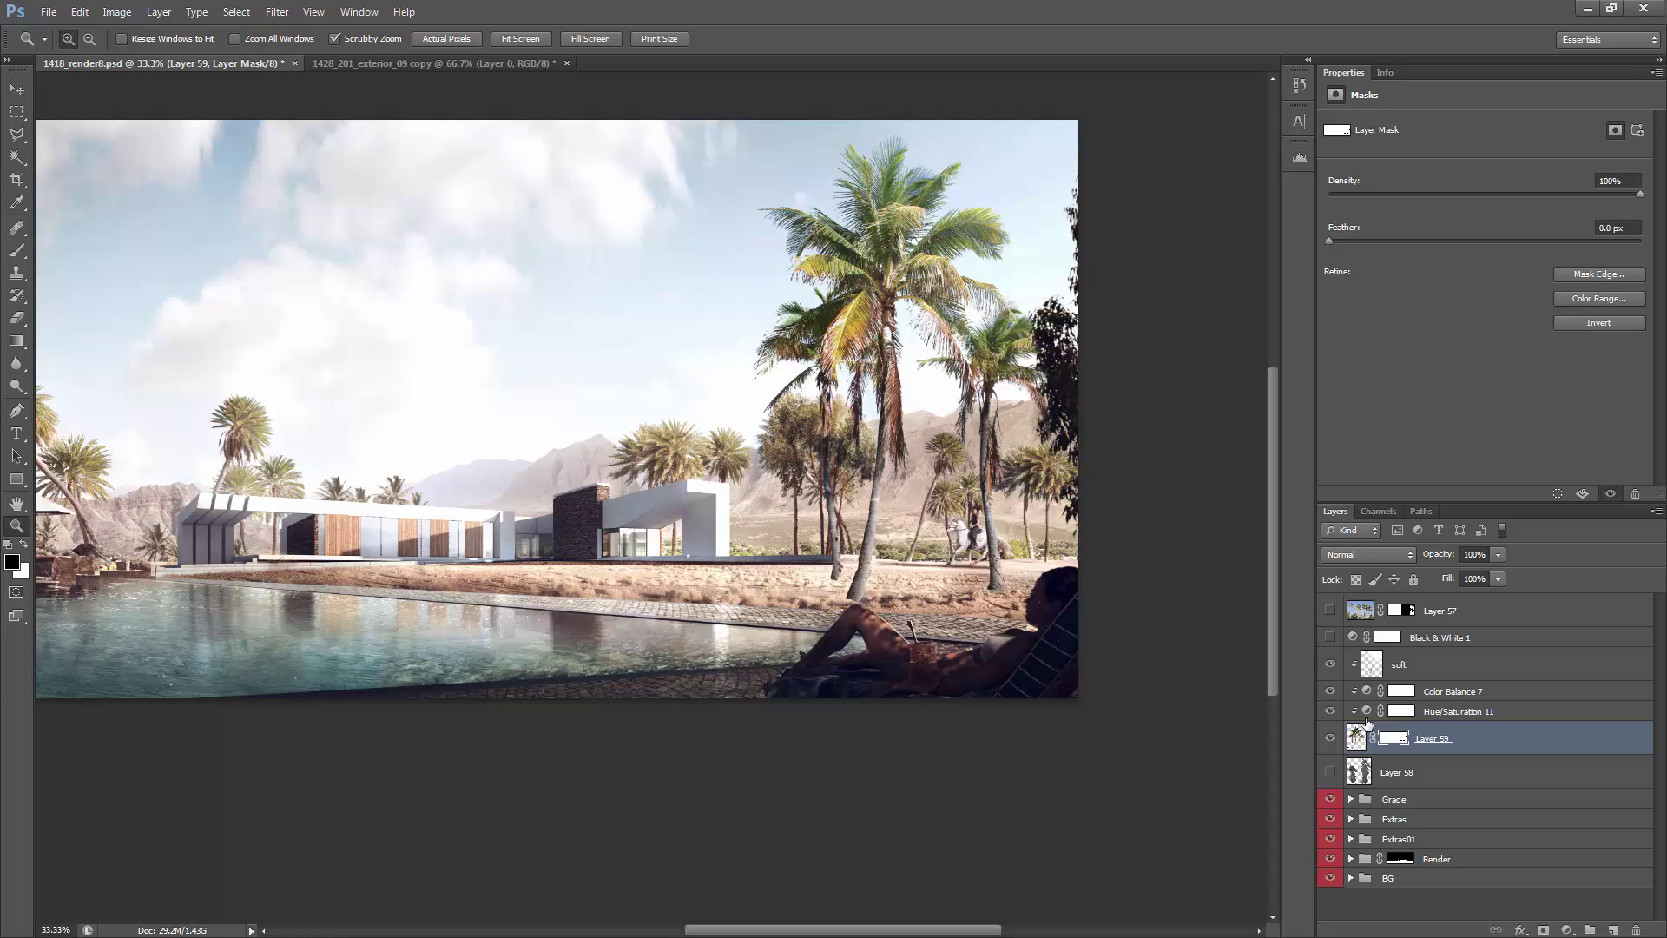
{"action": "left_click", "coordinate": [1355, 738], "text": "ctrl"}
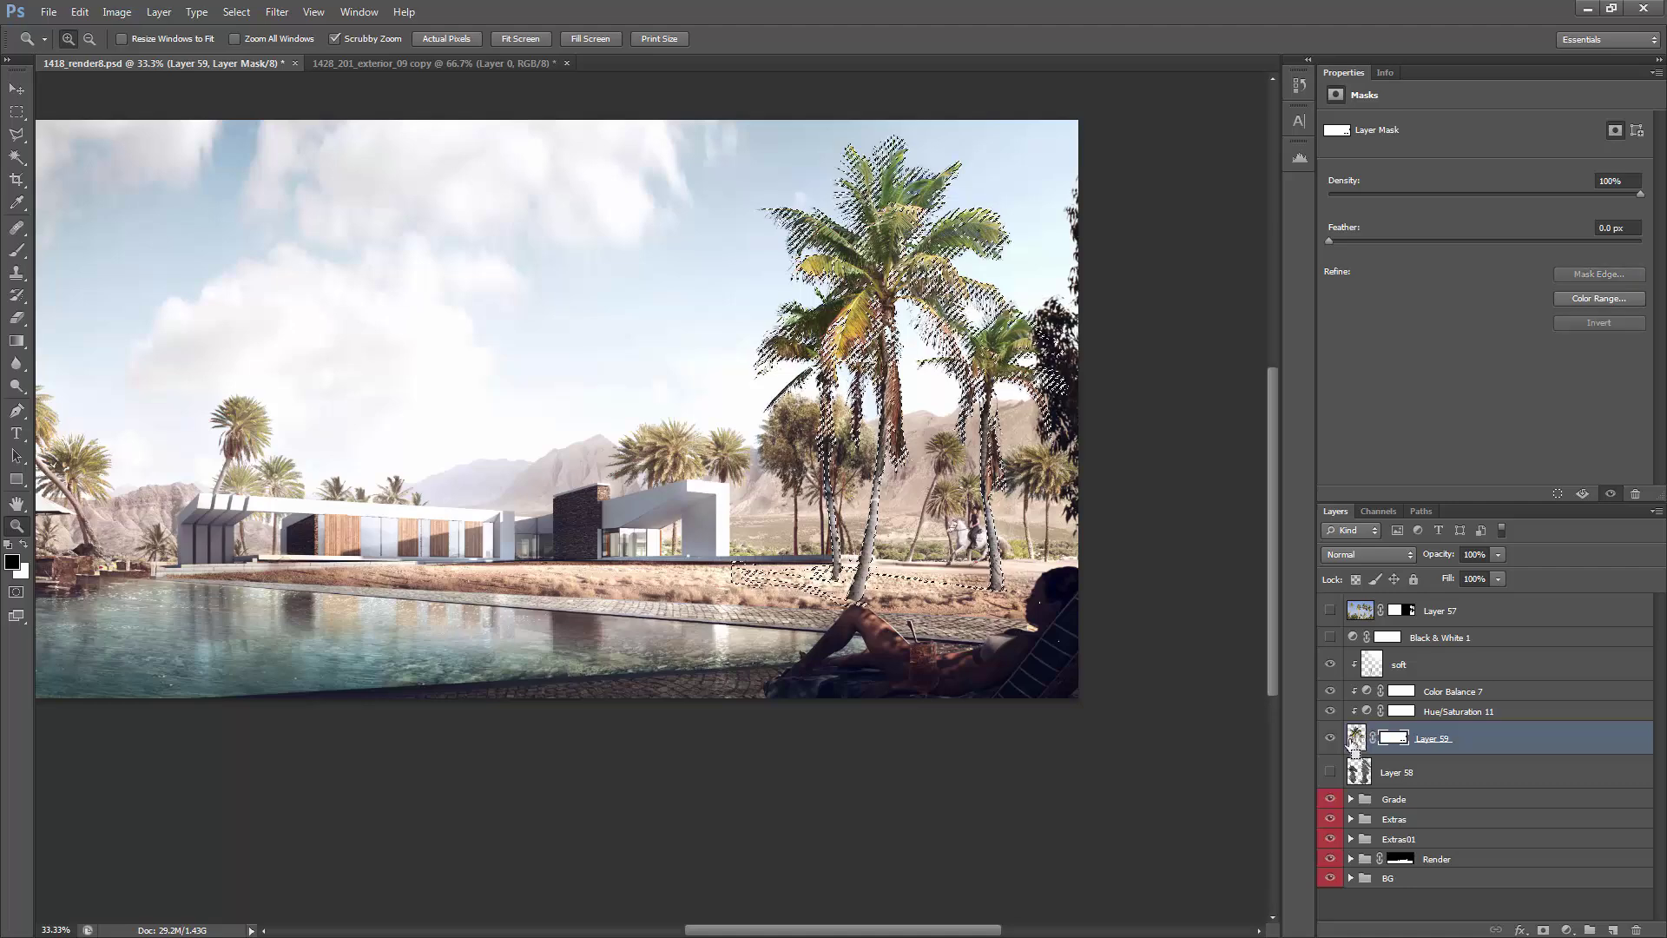
{"action": "key", "text": "x"}
{"action": "left_click", "coordinate": [1425, 772]}
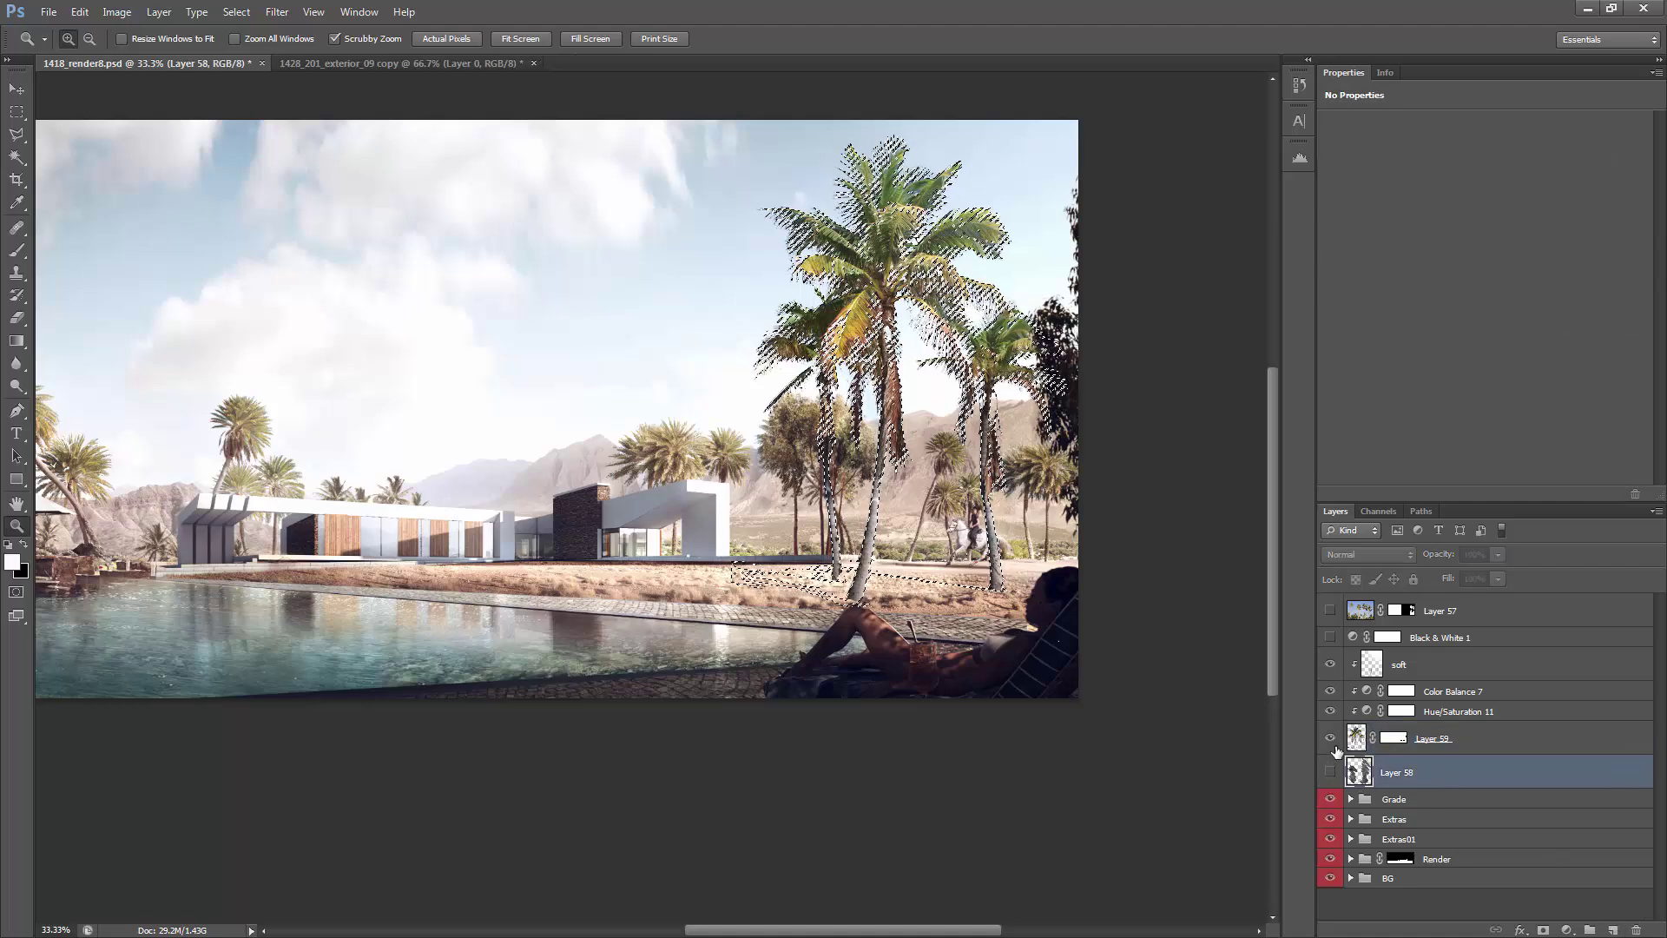
{"action": "left_click_drag", "start_coordinate": [1329, 738], "coordinate": [1330, 665]}
Step: Create a new layer above Layer 58, fill the palm selection with black using a rectangle, and deselect
{"action": "left_click", "coordinate": [1613, 929]}
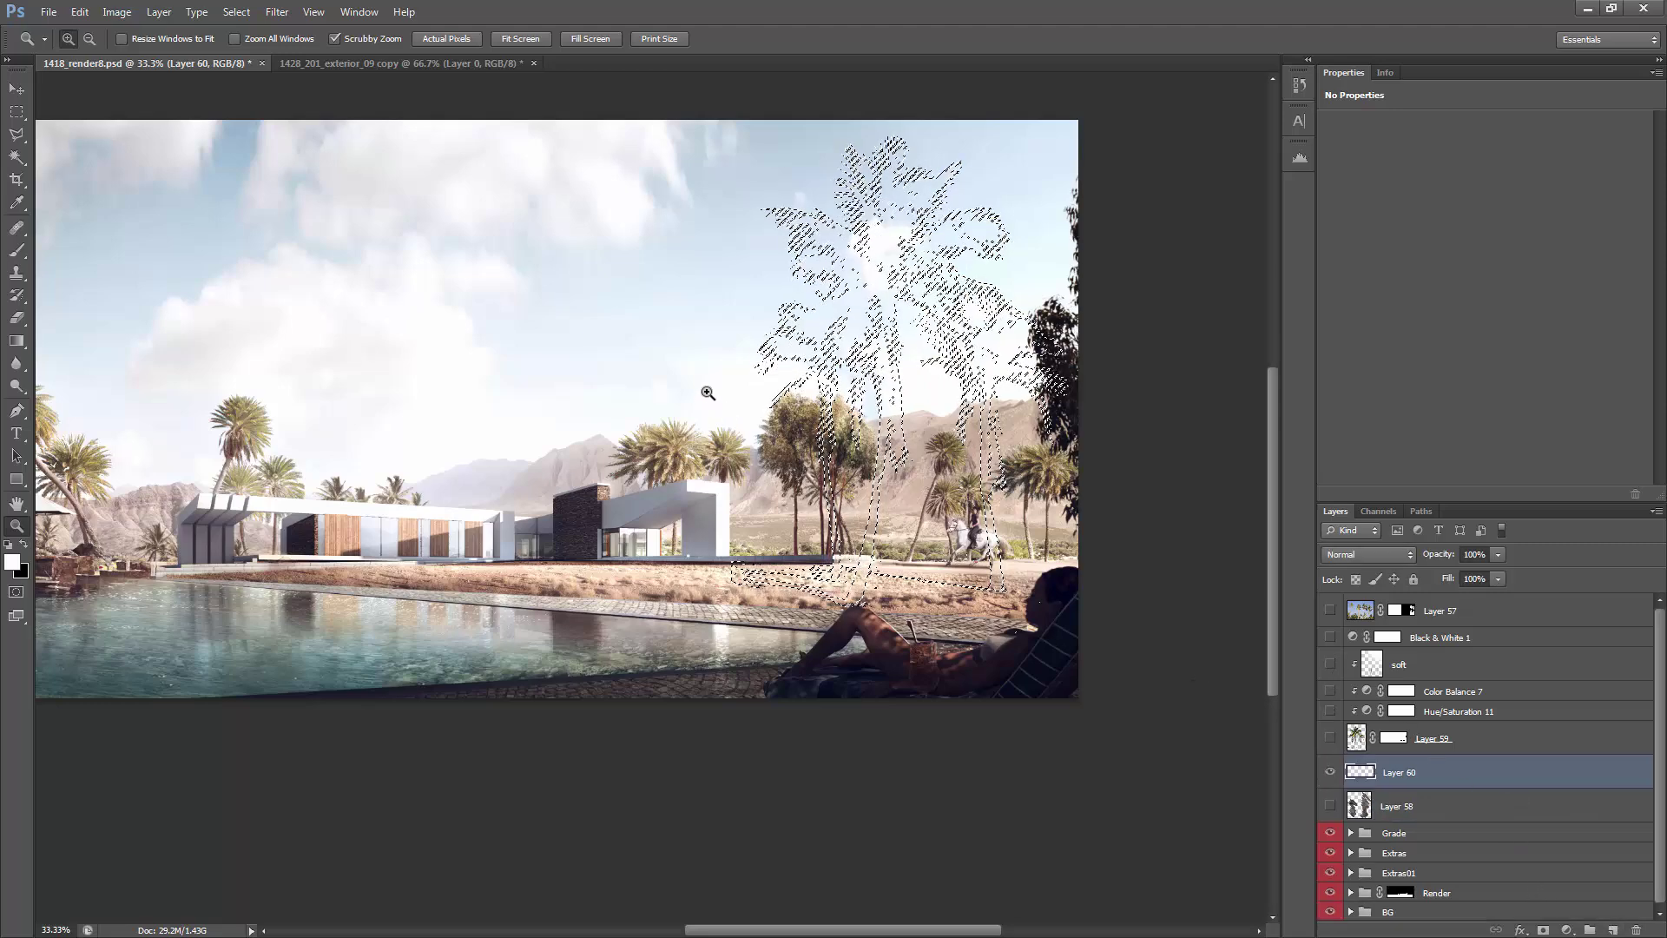
{"action": "key", "text": "u"}
{"action": "key", "text": "x"}
{"action": "left_click_drag", "start_coordinate": [689, 110], "coordinate": [1268, 705]}
{"action": "key", "text": "ctrl+d"}
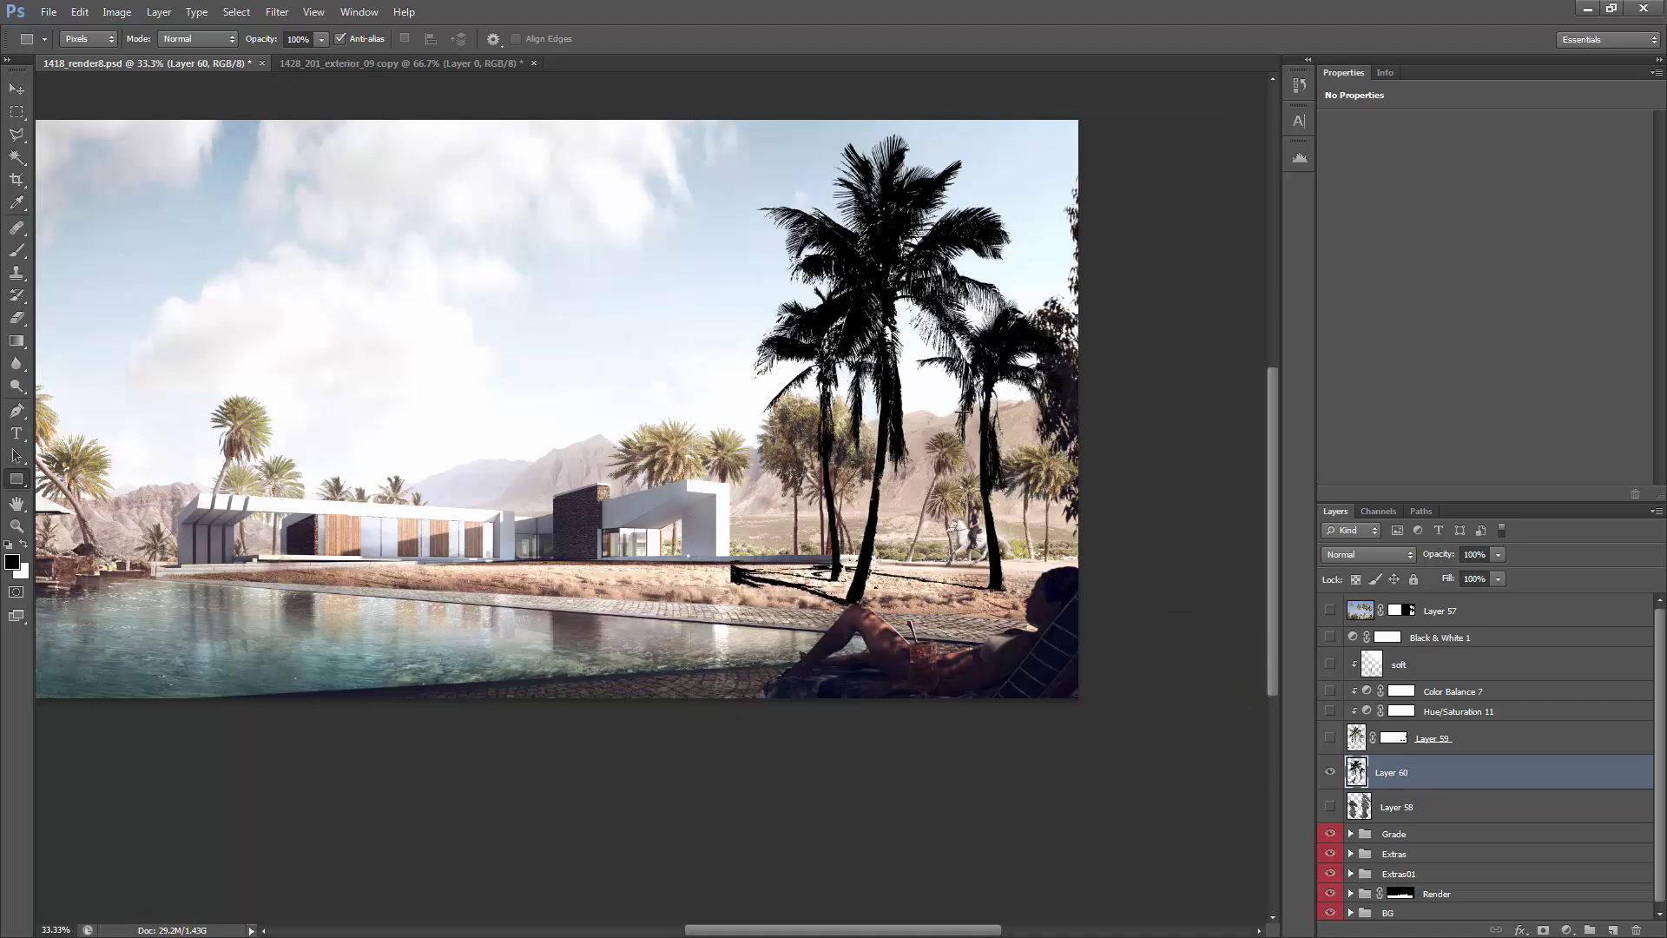
Step: Set up the Eraser with the hard-edged hexagonal 70 px preset for the black palm layer
{"action": "key", "text": "z"}
{"action": "left_click", "coordinate": [929, 395]}
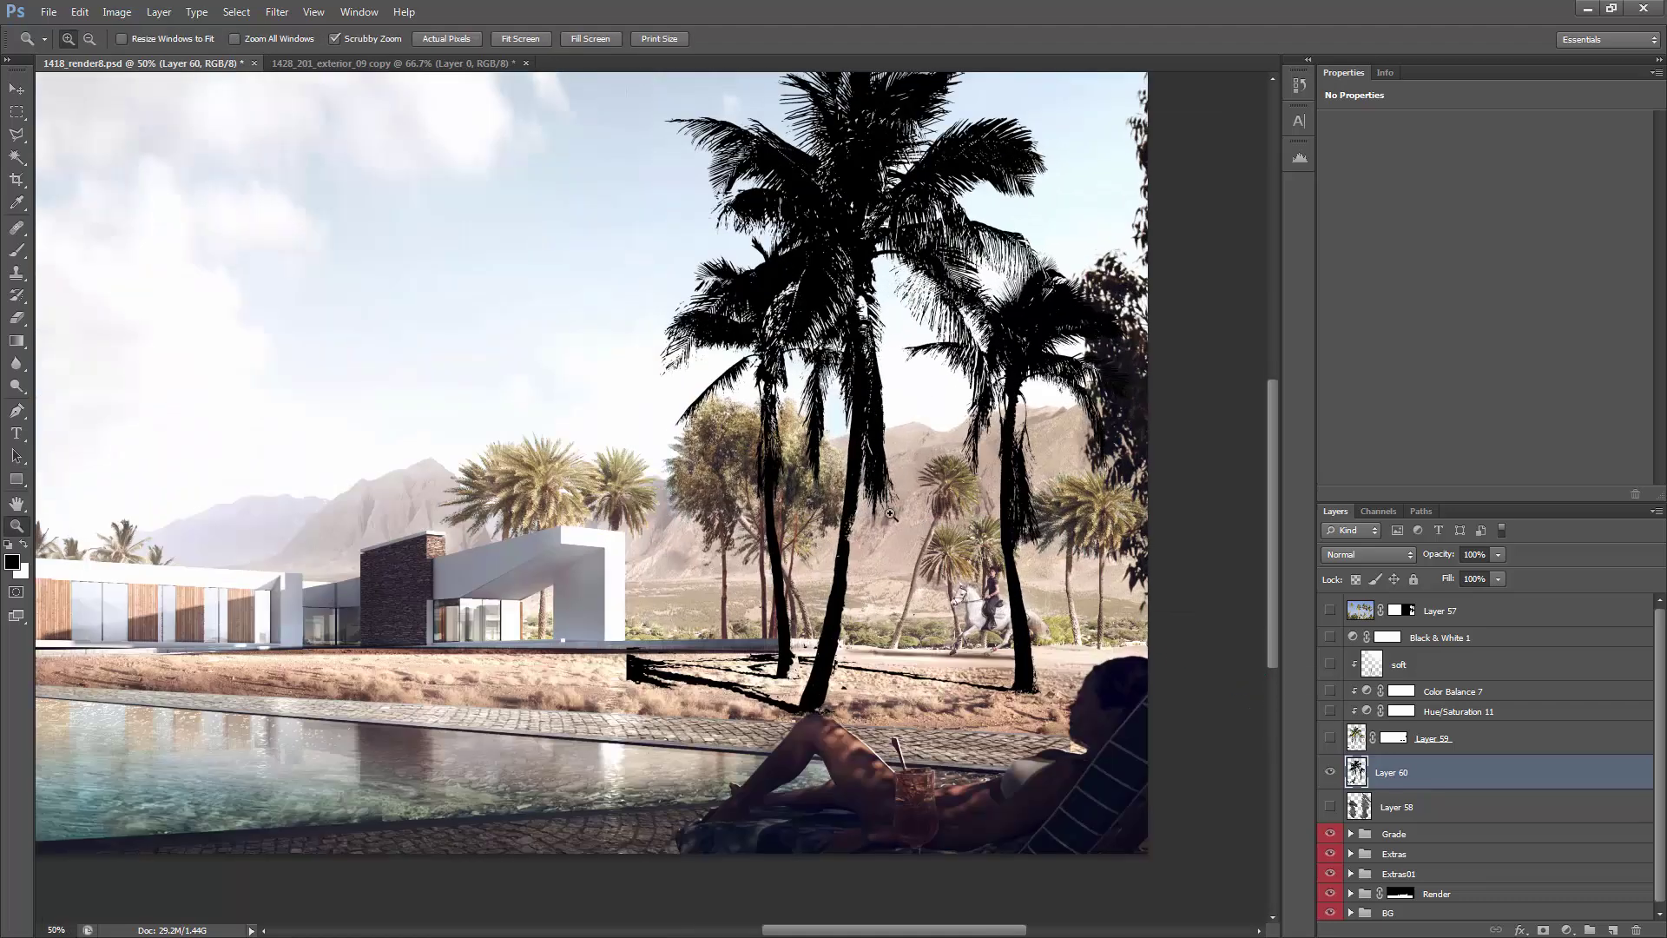
{"action": "key", "text": "e"}
{"action": "key", "text": "F5"}
{"action": "left_click", "coordinate": [864, 241]}
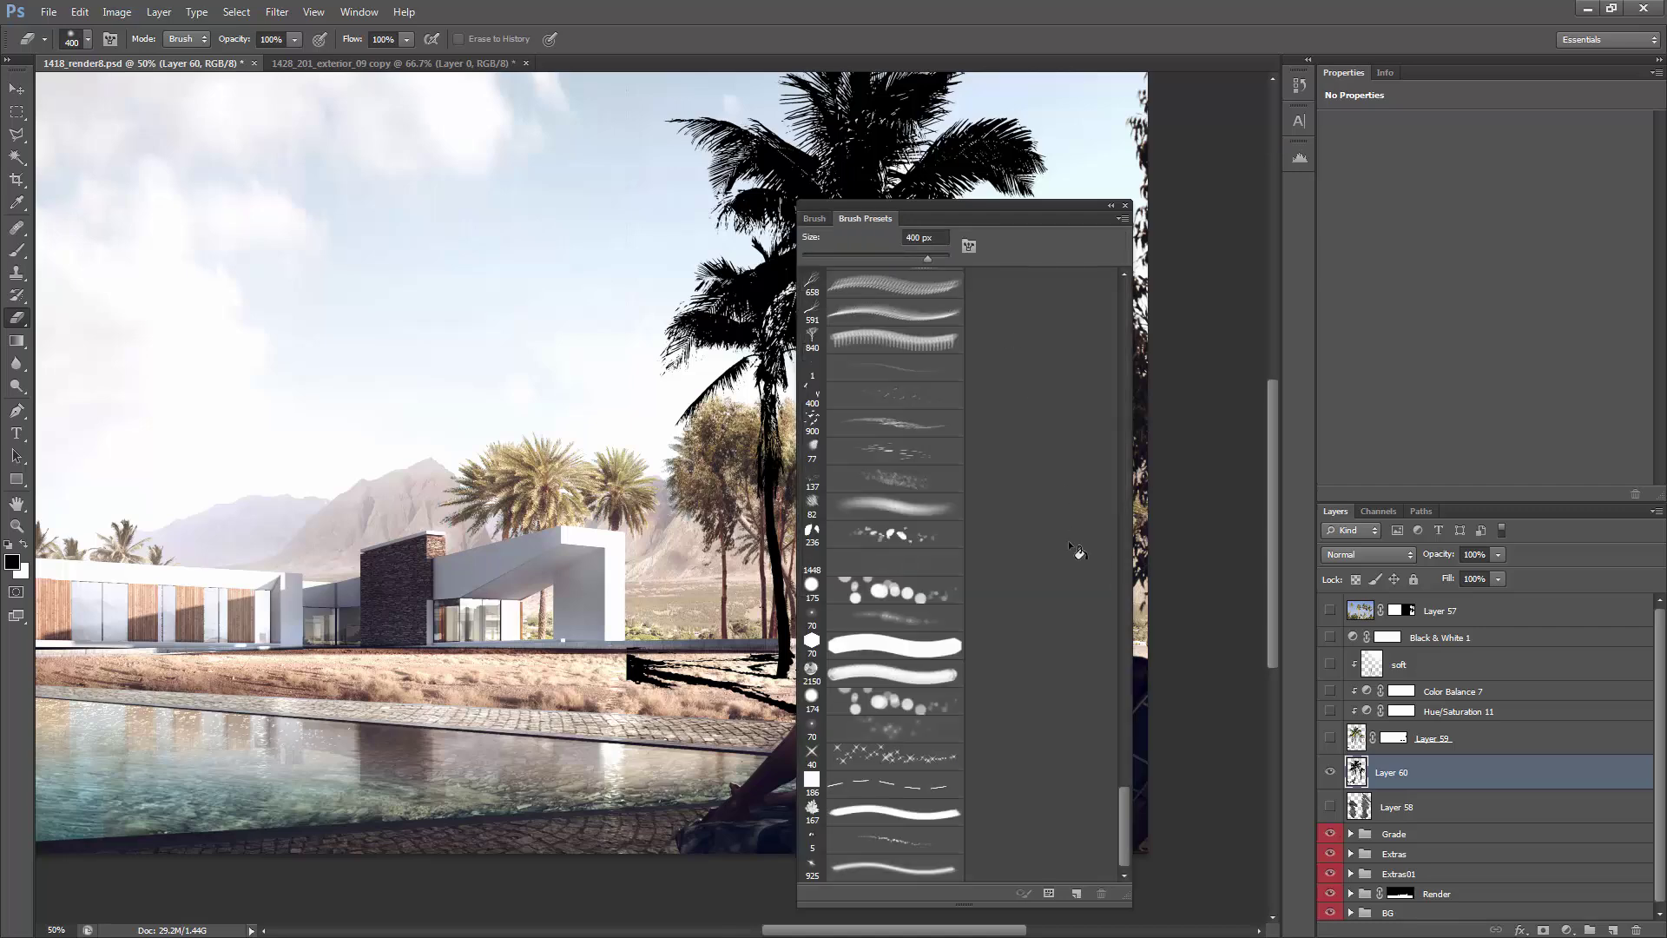
{"action": "left_click", "coordinate": [895, 645]}
{"action": "key", "text": "F5"}
{"action": "key", "text": "F5"}
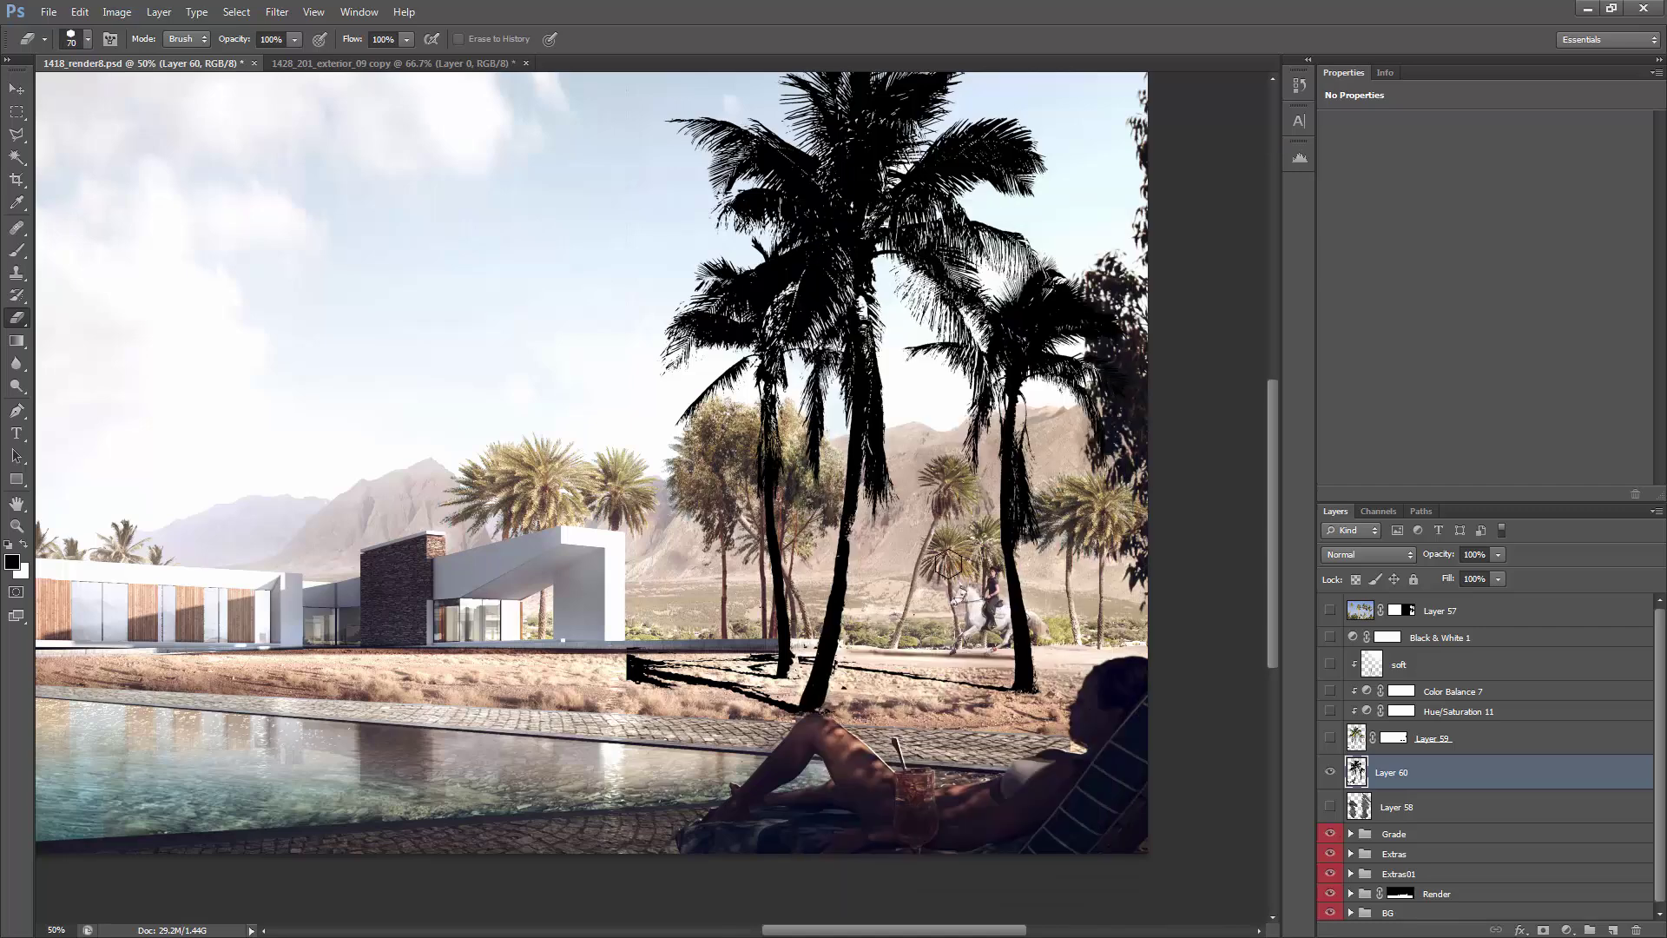
Step: Erase the small right palm, the left palm's trunk and the leftover ground shadows from the black silhouette layer
{"action": "mouse_move", "coordinate": [992, 563]}
{"action": "left_mouse_down"}
{"action": "mouse_move", "coordinate": [1014, 669]}
{"action": "mouse_move", "coordinate": [1029, 521]}
{"action": "mouse_move", "coordinate": [1020, 382]}
{"action": "mouse_move", "coordinate": [1003, 360]}
{"action": "mouse_move", "coordinate": [1008, 486]}
{"action": "mouse_move", "coordinate": [1003, 408]}
{"action": "left_mouse_up"}
{"action": "mouse_move", "coordinate": [1079, 348]}
{"action": "left_mouse_down"}
{"action": "mouse_move", "coordinate": [1053, 323]}
{"action": "mouse_move", "coordinate": [1021, 343]}
{"action": "mouse_move", "coordinate": [1002, 298]}
{"action": "mouse_move", "coordinate": [1016, 331]}
{"action": "mouse_move", "coordinate": [1058, 323]}
{"action": "mouse_move", "coordinate": [1064, 292]}
{"action": "mouse_move", "coordinate": [1043, 287]}
{"action": "mouse_move", "coordinate": [1053, 245]}
{"action": "mouse_move", "coordinate": [1072, 448]}
{"action": "mouse_move", "coordinate": [1074, 347]}
{"action": "left_mouse_up"}
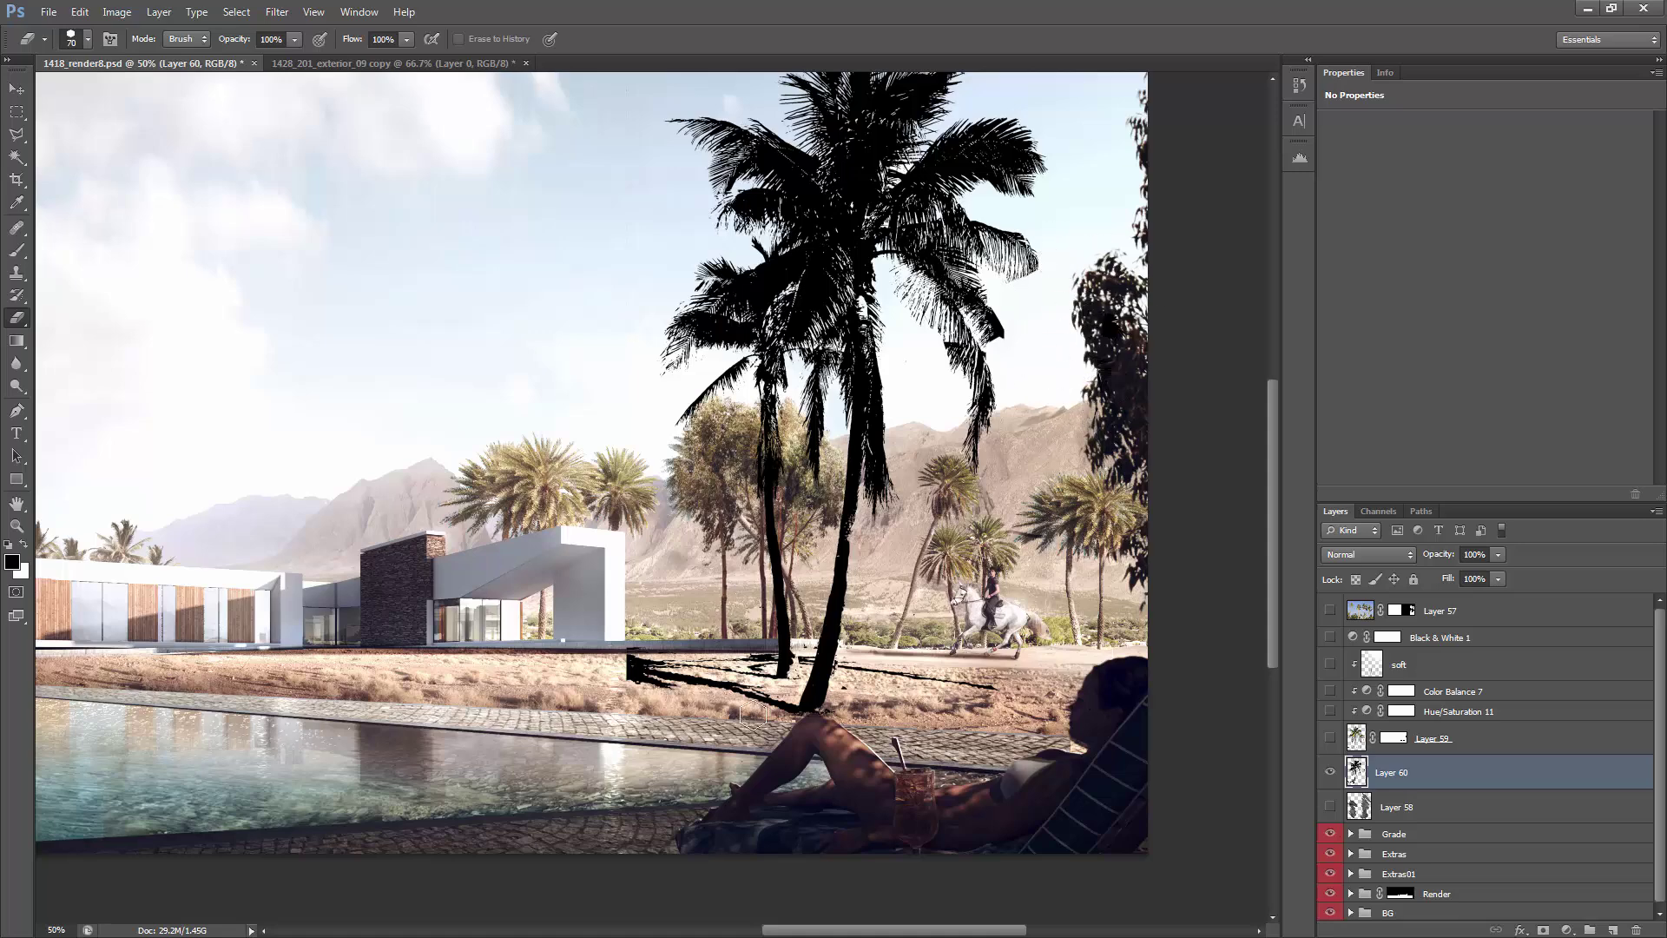
{"action": "mouse_move", "coordinate": [750, 697]}
{"action": "left_mouse_down"}
{"action": "mouse_move", "coordinate": [777, 622]}
{"action": "mouse_move", "coordinate": [780, 719]}
{"action": "mouse_move", "coordinate": [792, 649]}
{"action": "left_mouse_up"}
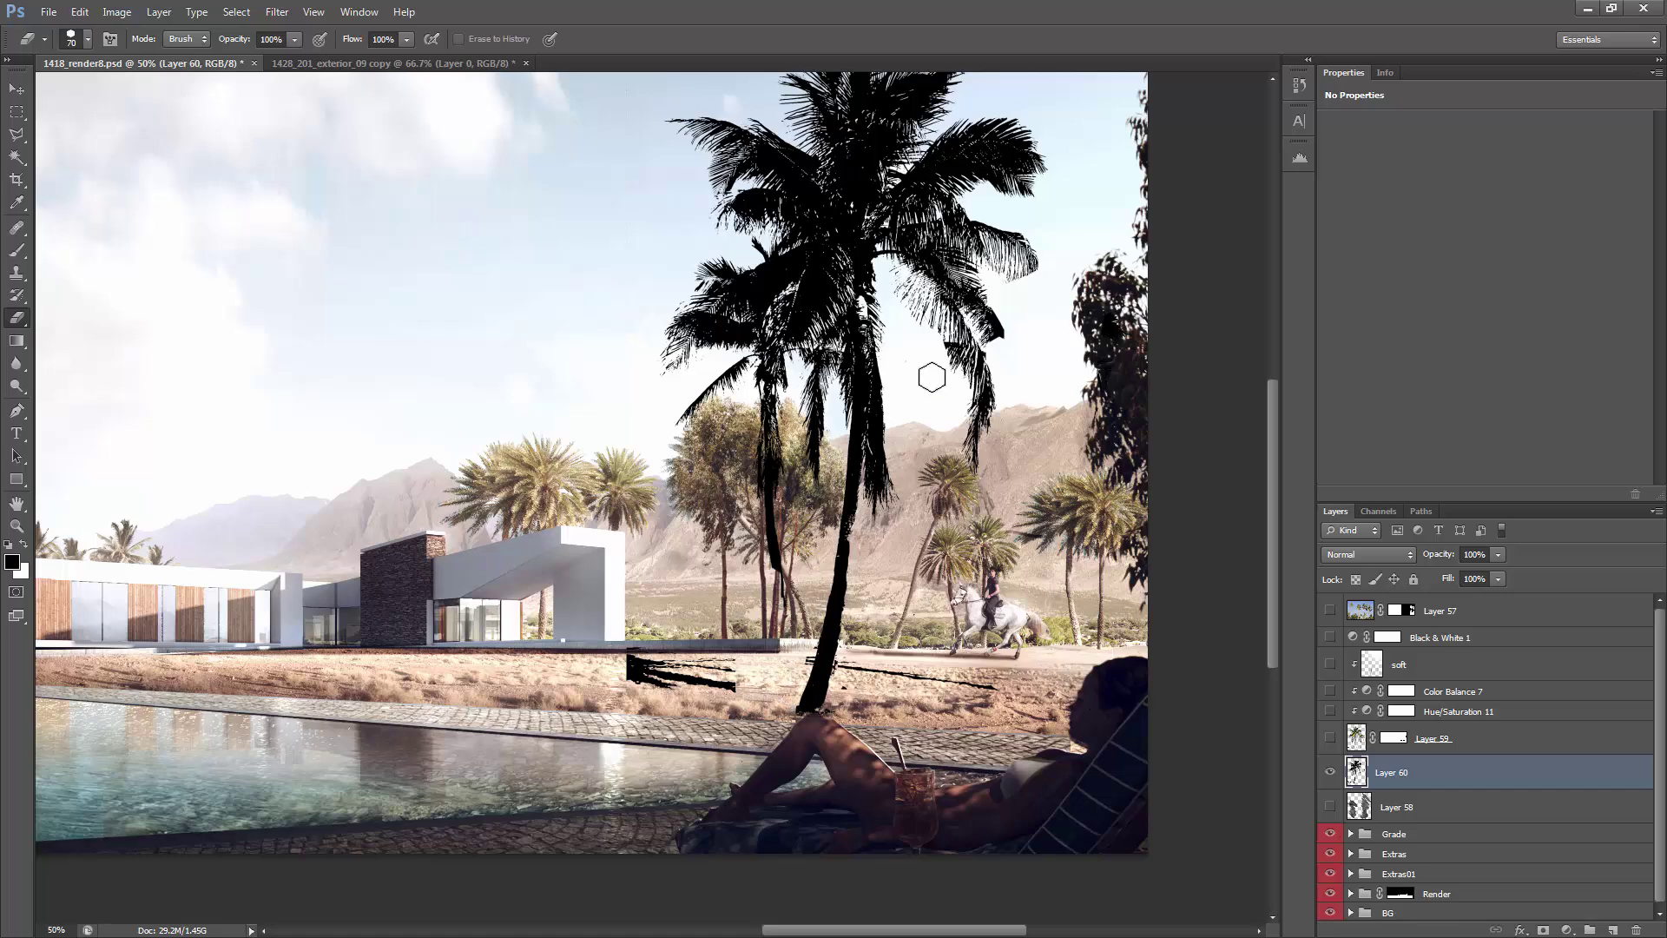
{"action": "mouse_move", "coordinate": [803, 538]}
{"action": "left_mouse_down"}
{"action": "mouse_move", "coordinate": [786, 569]}
{"action": "mouse_move", "coordinate": [787, 466]}
{"action": "left_mouse_up"}
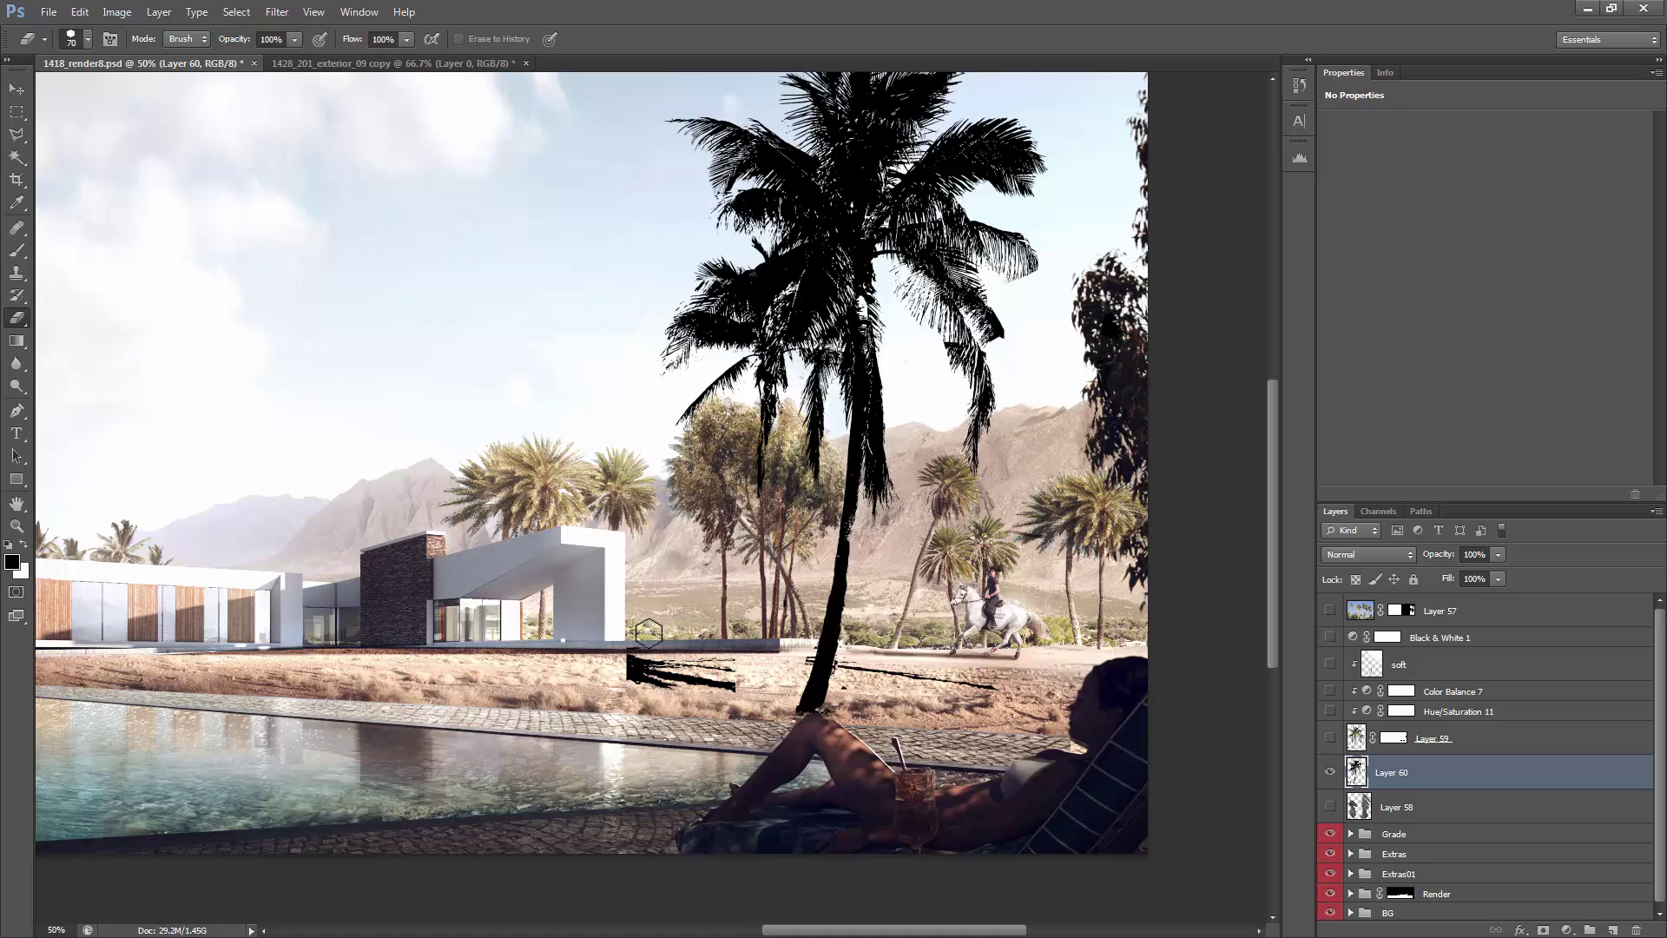
{"action": "left_click_drag", "start_coordinate": [639, 648], "coordinate": [725, 678]}
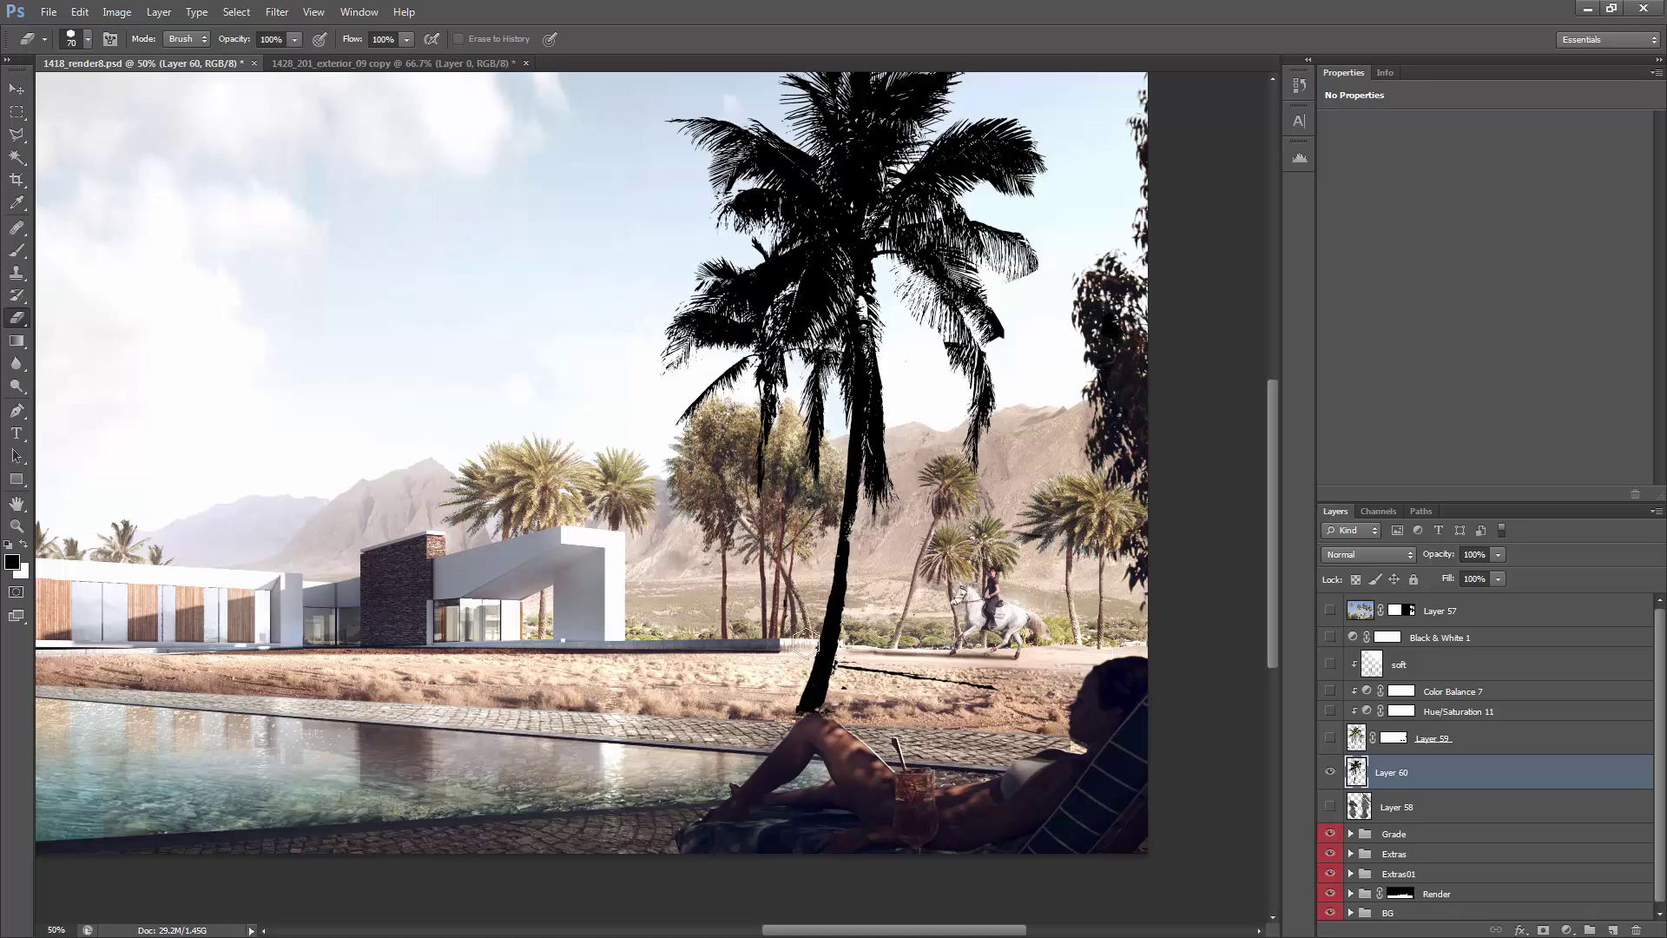
{"action": "mouse_move", "coordinate": [826, 644]}
{"action": "left_mouse_down"}
{"action": "mouse_move", "coordinate": [886, 674]}
{"action": "mouse_move", "coordinate": [856, 691]}
{"action": "mouse_move", "coordinate": [854, 657]}
{"action": "mouse_move", "coordinate": [846, 672]}
{"action": "mouse_move", "coordinate": [888, 699]}
{"action": "mouse_move", "coordinate": [978, 683]}
{"action": "mouse_move", "coordinate": [982, 732]}
{"action": "left_mouse_up"}
Step: Erase the left palm's remaining fronds beside the main palm silhouette, reducing the Eraser to 35 px for the edges
{"action": "key", "text": "z"}
{"action": "left_click", "coordinate": [887, 561], "text": "alt"}
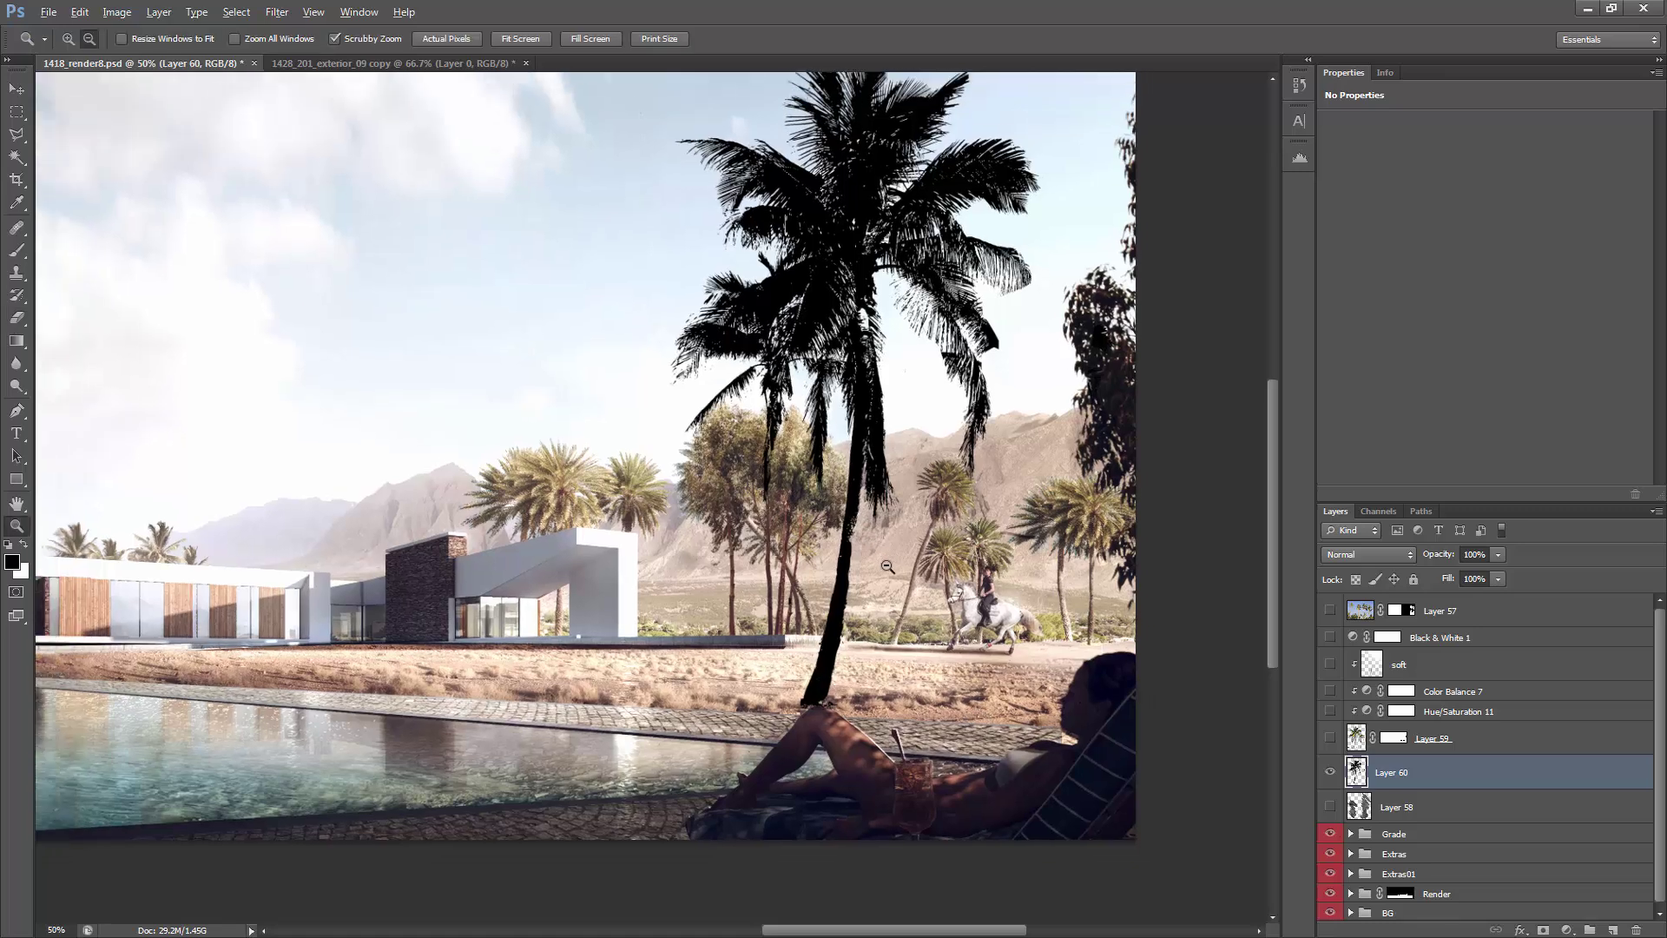
{"action": "left_click", "coordinate": [887, 561], "text": "alt"}
{"action": "left_click", "coordinate": [978, 496]}
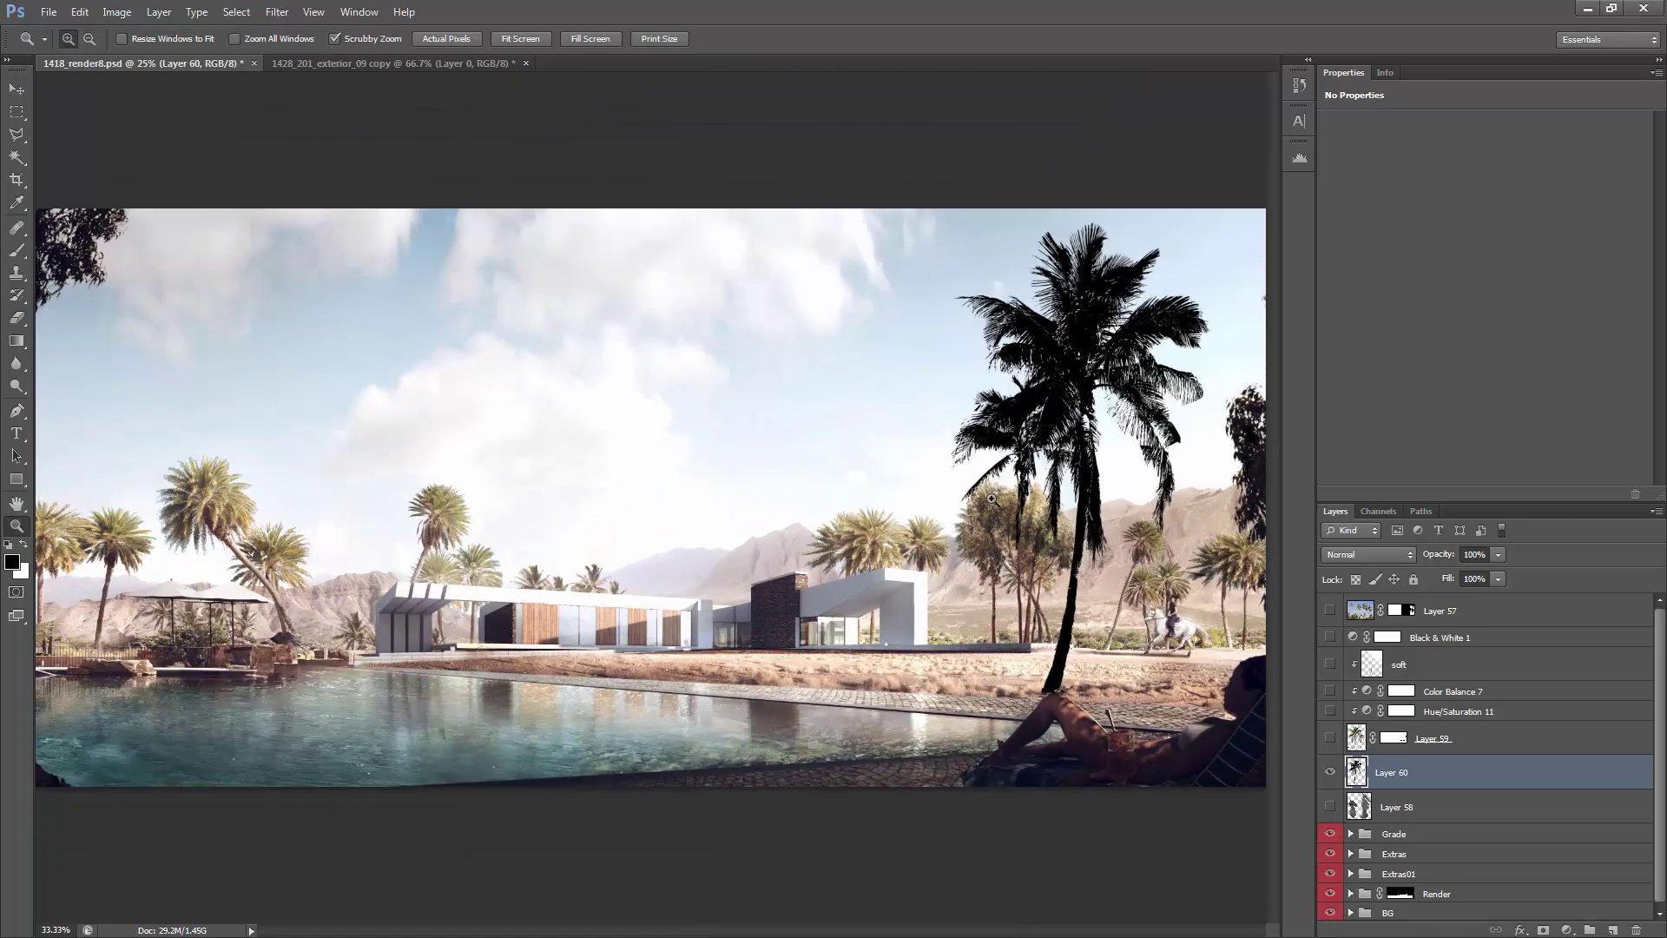
{"action": "left_click", "coordinate": [979, 496]}
{"action": "key", "text": "b"}
{"action": "mouse_move", "coordinate": [964, 356]}
{"action": "left_mouse_down"}
{"action": "mouse_move", "coordinate": [998, 343]}
{"action": "mouse_move", "coordinate": [951, 378]}
{"action": "mouse_move", "coordinate": [998, 342]}
{"action": "mouse_move", "coordinate": [931, 453]}
{"action": "mouse_move", "coordinate": [1024, 408]}
{"action": "left_mouse_up"}
{"action": "key", "text": "e"}
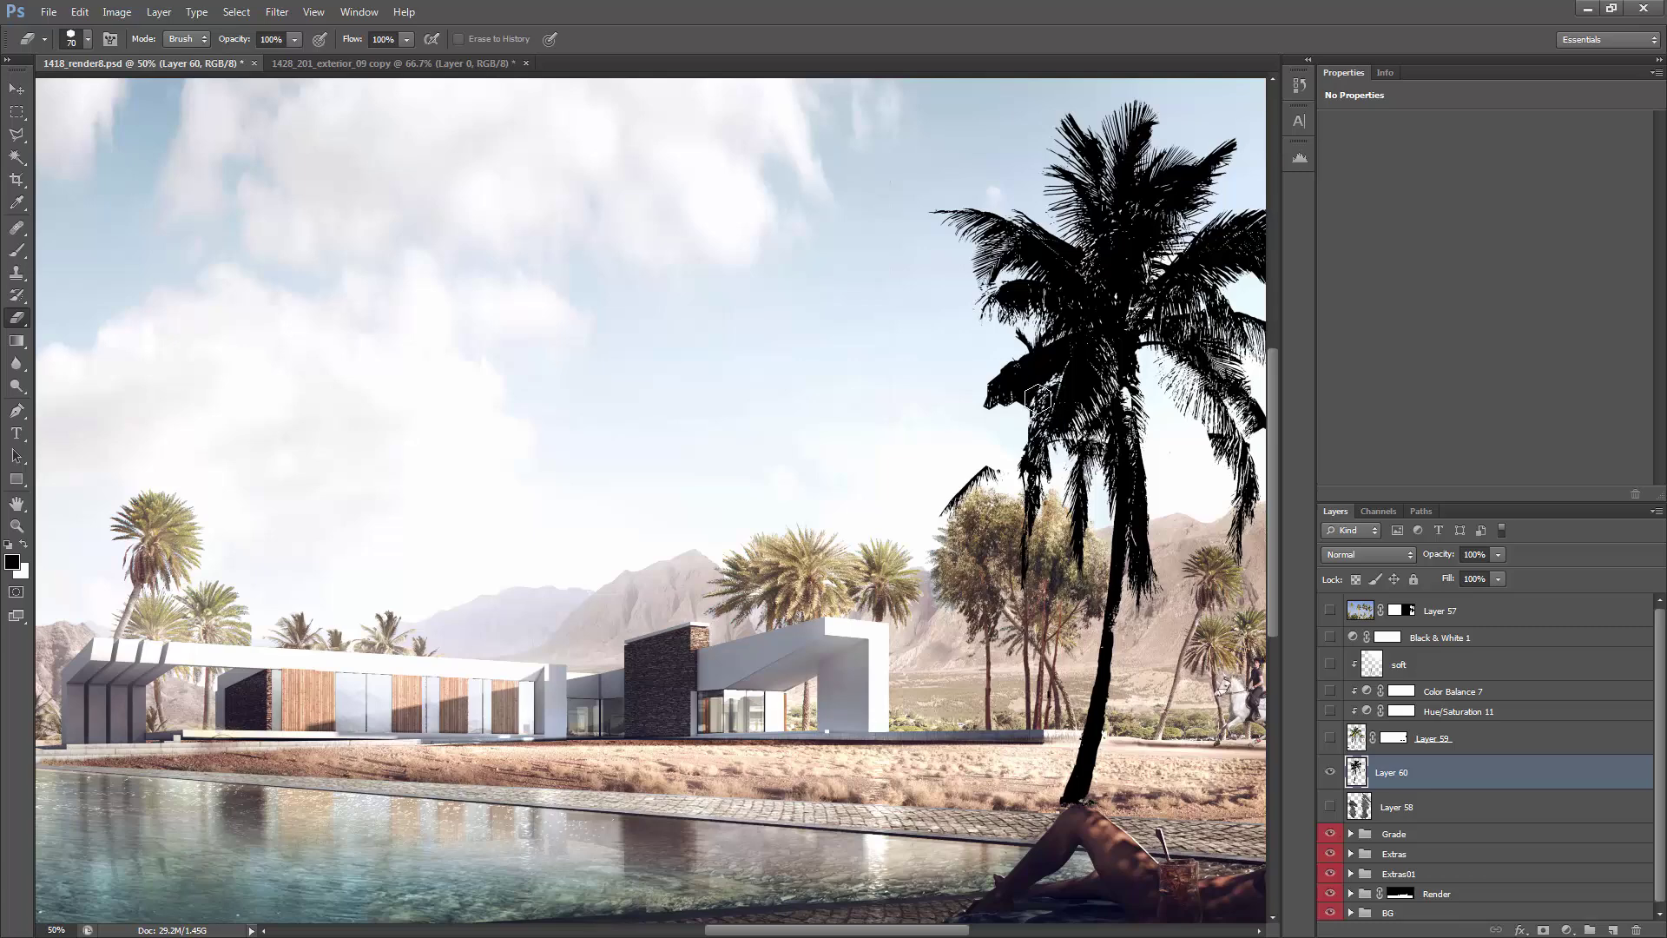
{"action": "key", "text": "["}
{"action": "key", "text": "["}
{"action": "key", "text": "["}
{"action": "key", "text": "["}
{"action": "key", "text": "["}
{"action": "mouse_move", "coordinate": [1057, 382]}
{"action": "left_mouse_down"}
{"action": "mouse_move", "coordinate": [1016, 452]}
{"action": "mouse_move", "coordinate": [1050, 394]}
{"action": "mouse_move", "coordinate": [1063, 405]}
{"action": "mouse_move", "coordinate": [1019, 522]}
{"action": "mouse_move", "coordinate": [1047, 403]}
{"action": "mouse_move", "coordinate": [968, 526]}
{"action": "mouse_move", "coordinate": [1012, 448]}
{"action": "mouse_move", "coordinate": [977, 480]}
{"action": "mouse_move", "coordinate": [971, 510]}
{"action": "mouse_move", "coordinate": [1026, 450]}
{"action": "left_mouse_up"}
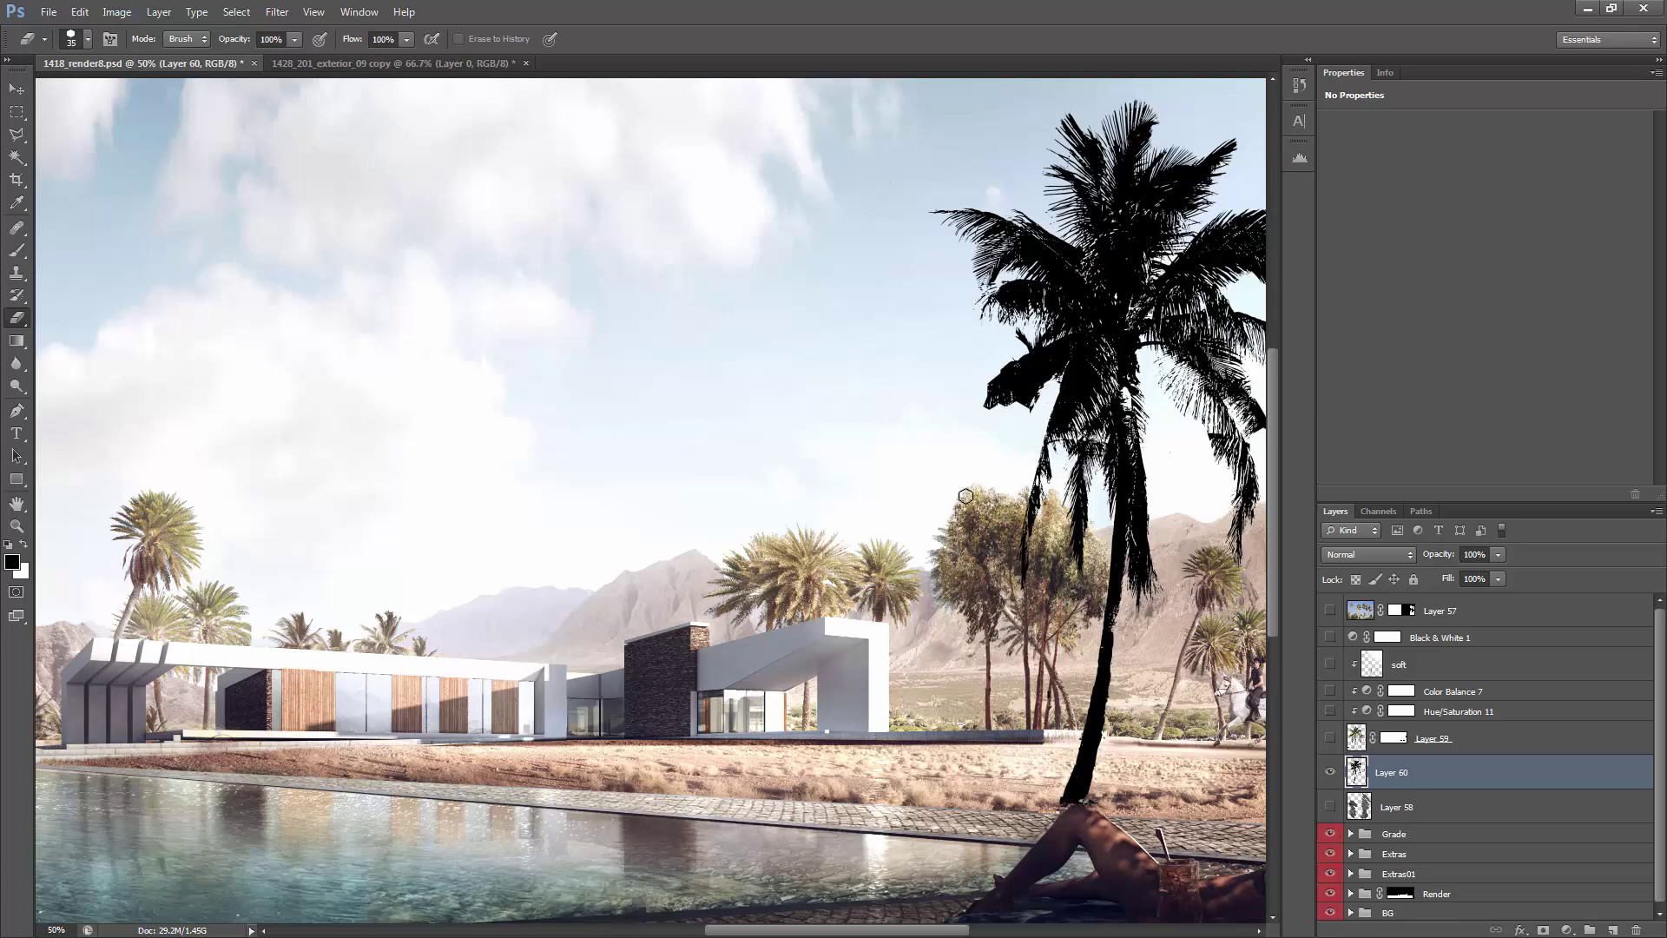
Step: Show Layer 59 again together with its clipped Hue/Saturation, Color Balance and soft layers
{"action": "key", "text": "z"}
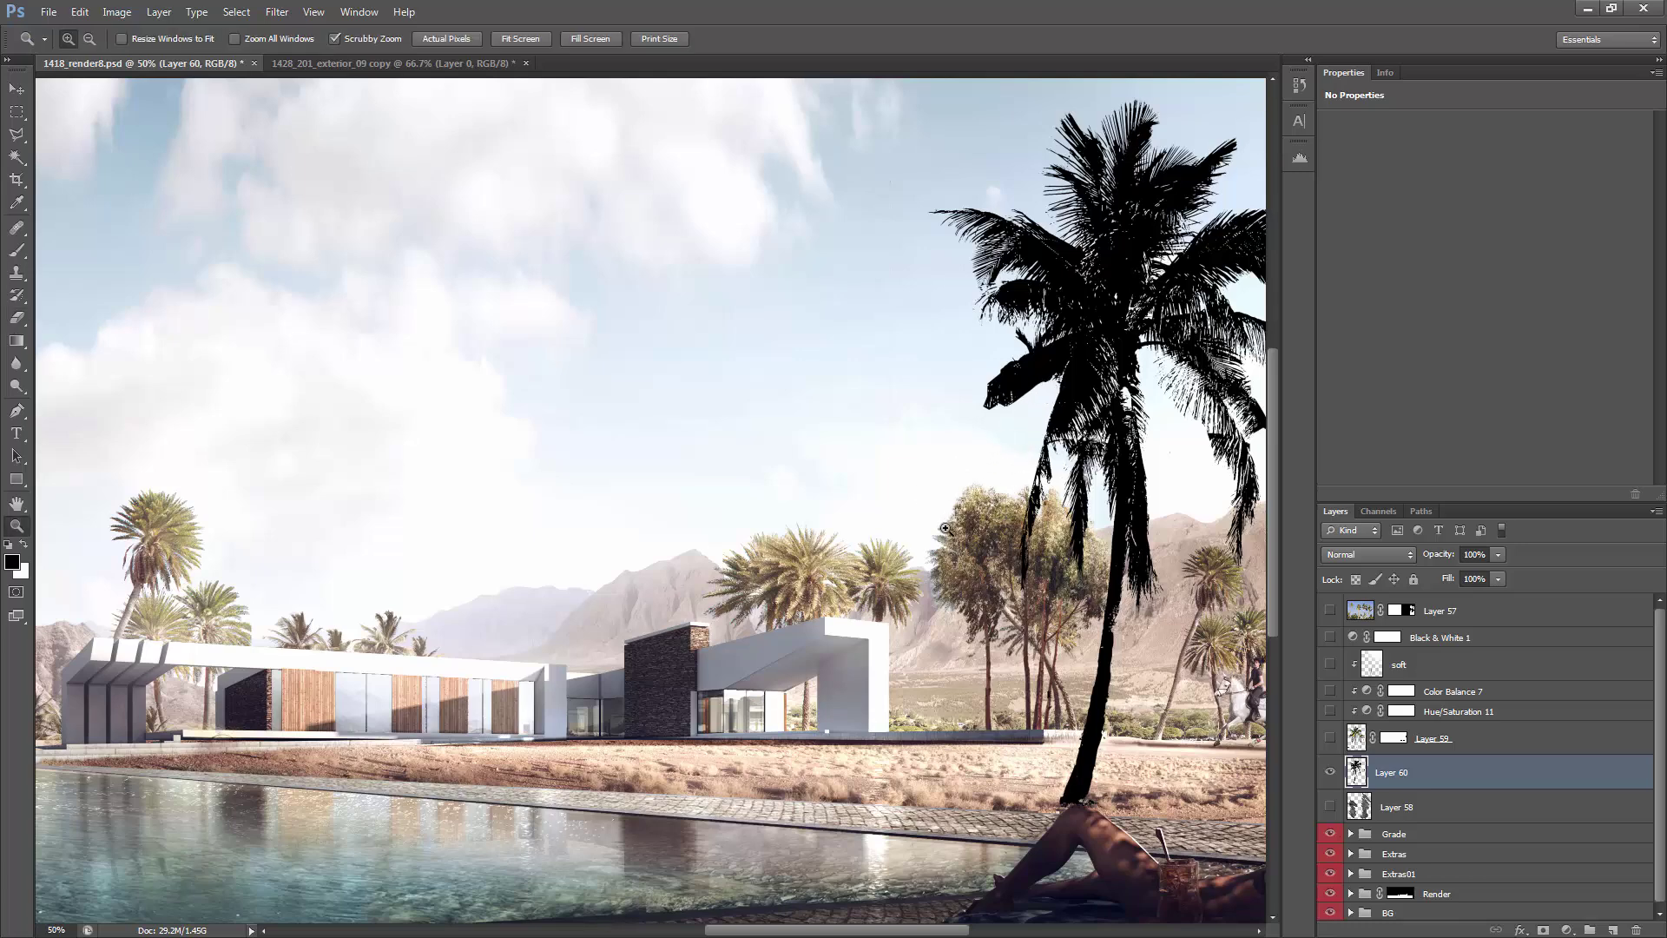
{"action": "left_click", "coordinate": [945, 528], "text": "alt"}
{"action": "left_click", "coordinate": [945, 528], "text": "alt"}
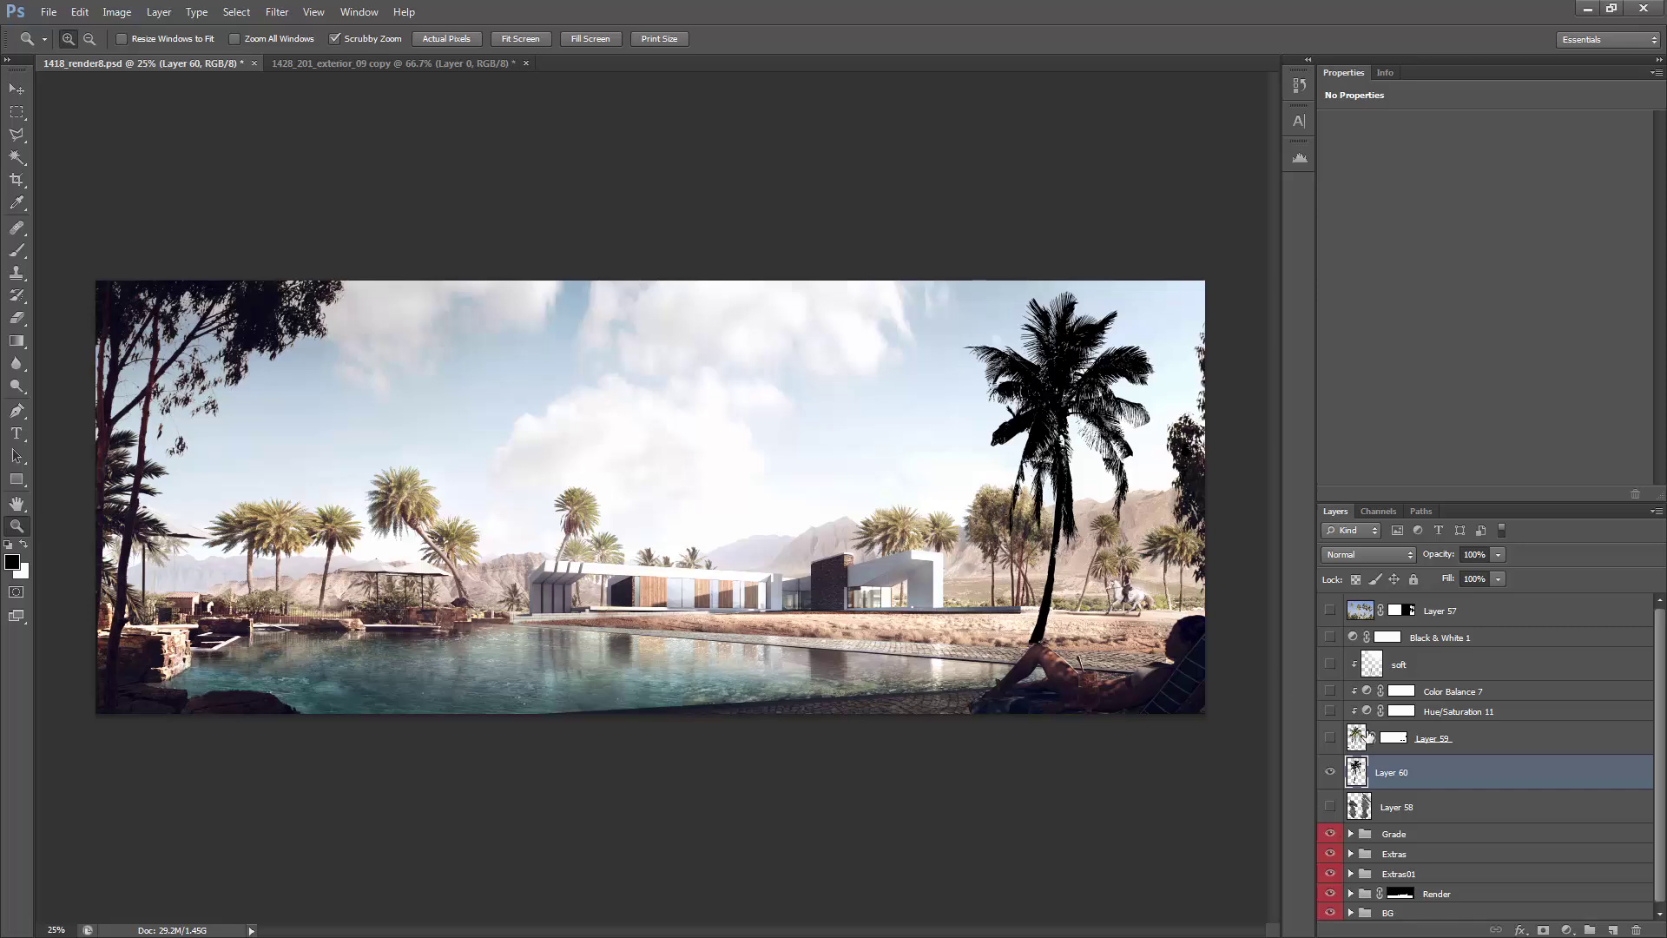
{"action": "left_click_drag", "start_coordinate": [1330, 737], "coordinate": [1330, 665]}
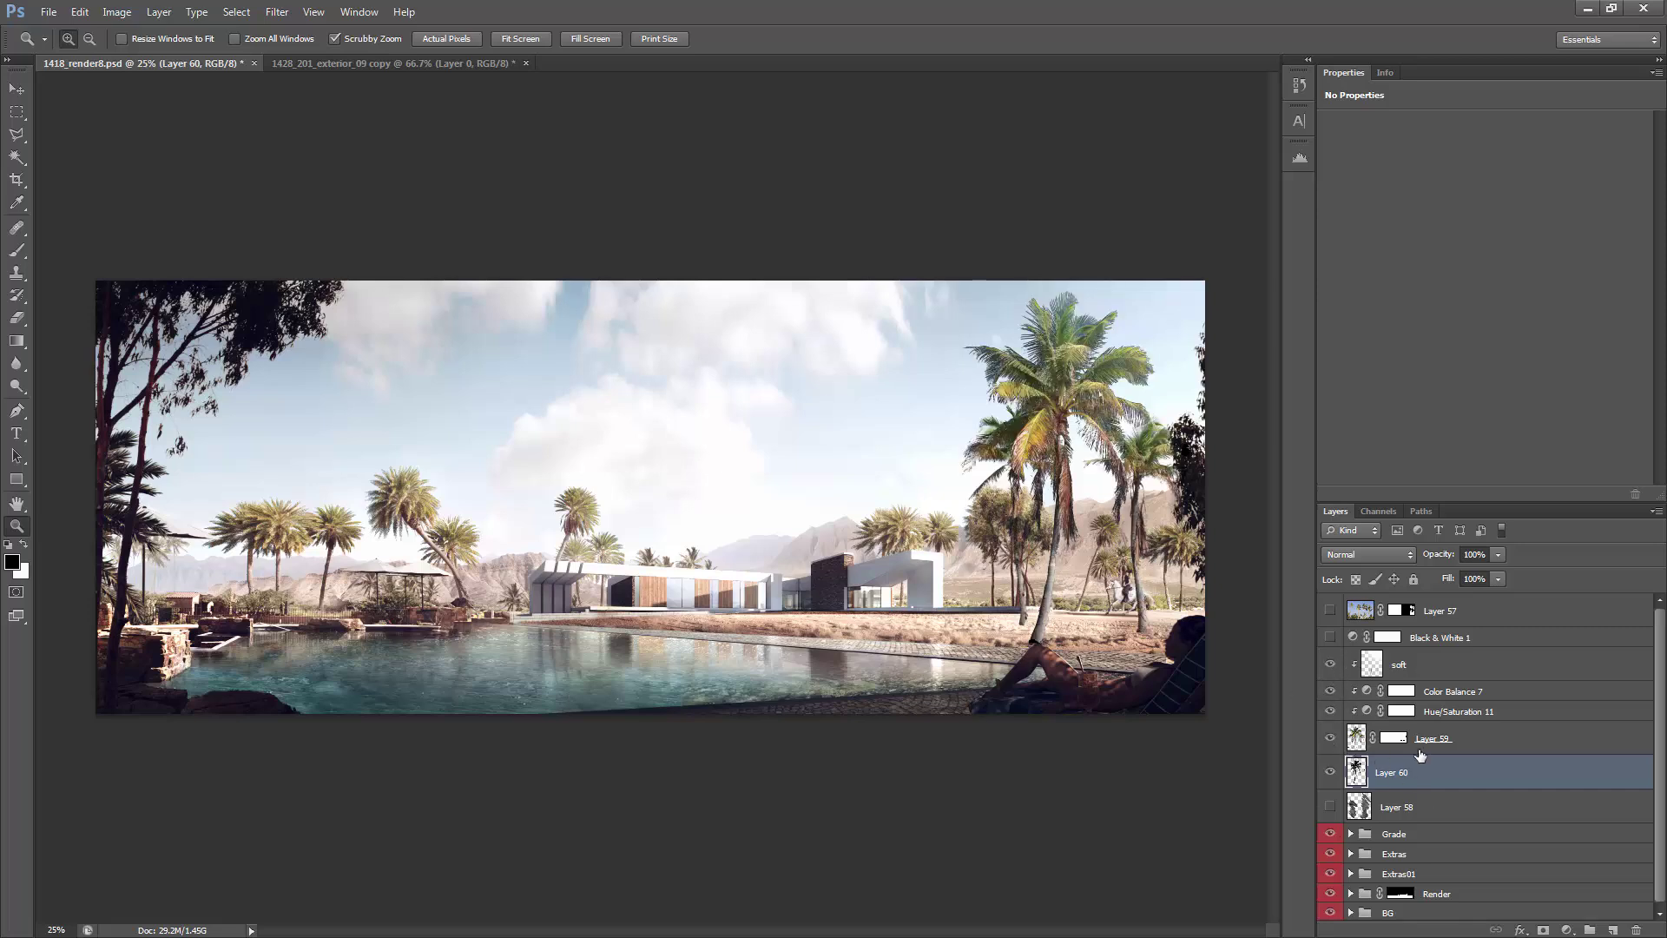
Step: Duplicate Layer 60, hide the copy as a backup, and select the original Layer 60
{"action": "key", "text": "ctrl+t"}
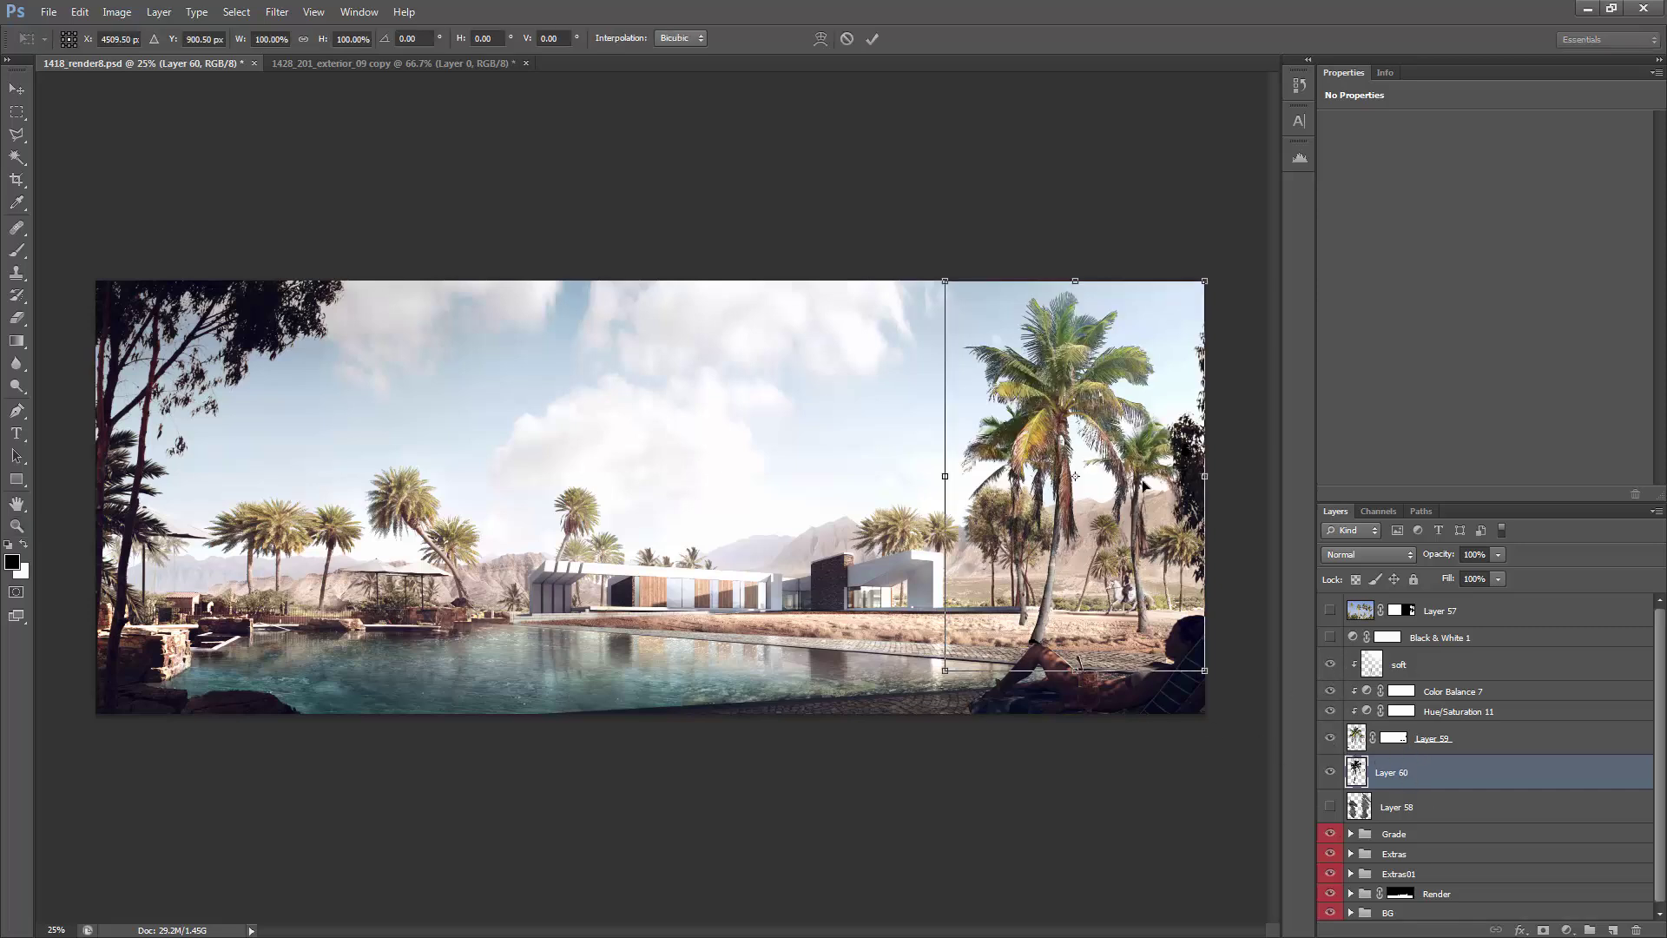
{"action": "key", "text": "Escape"}
{"action": "left_click_drag", "start_coordinate": [1448, 768], "coordinate": [1433, 789], "text": "alt"}
{"action": "left_click", "coordinate": [1330, 807]}
{"action": "left_click", "coordinate": [1424, 772]}
Step: Distort and scale the black palm silhouette into a flat shadow lying across the sand from the main palm's base
{"action": "key", "text": "ctrl+t"}
{"action": "right_click", "coordinate": [1012, 376]}
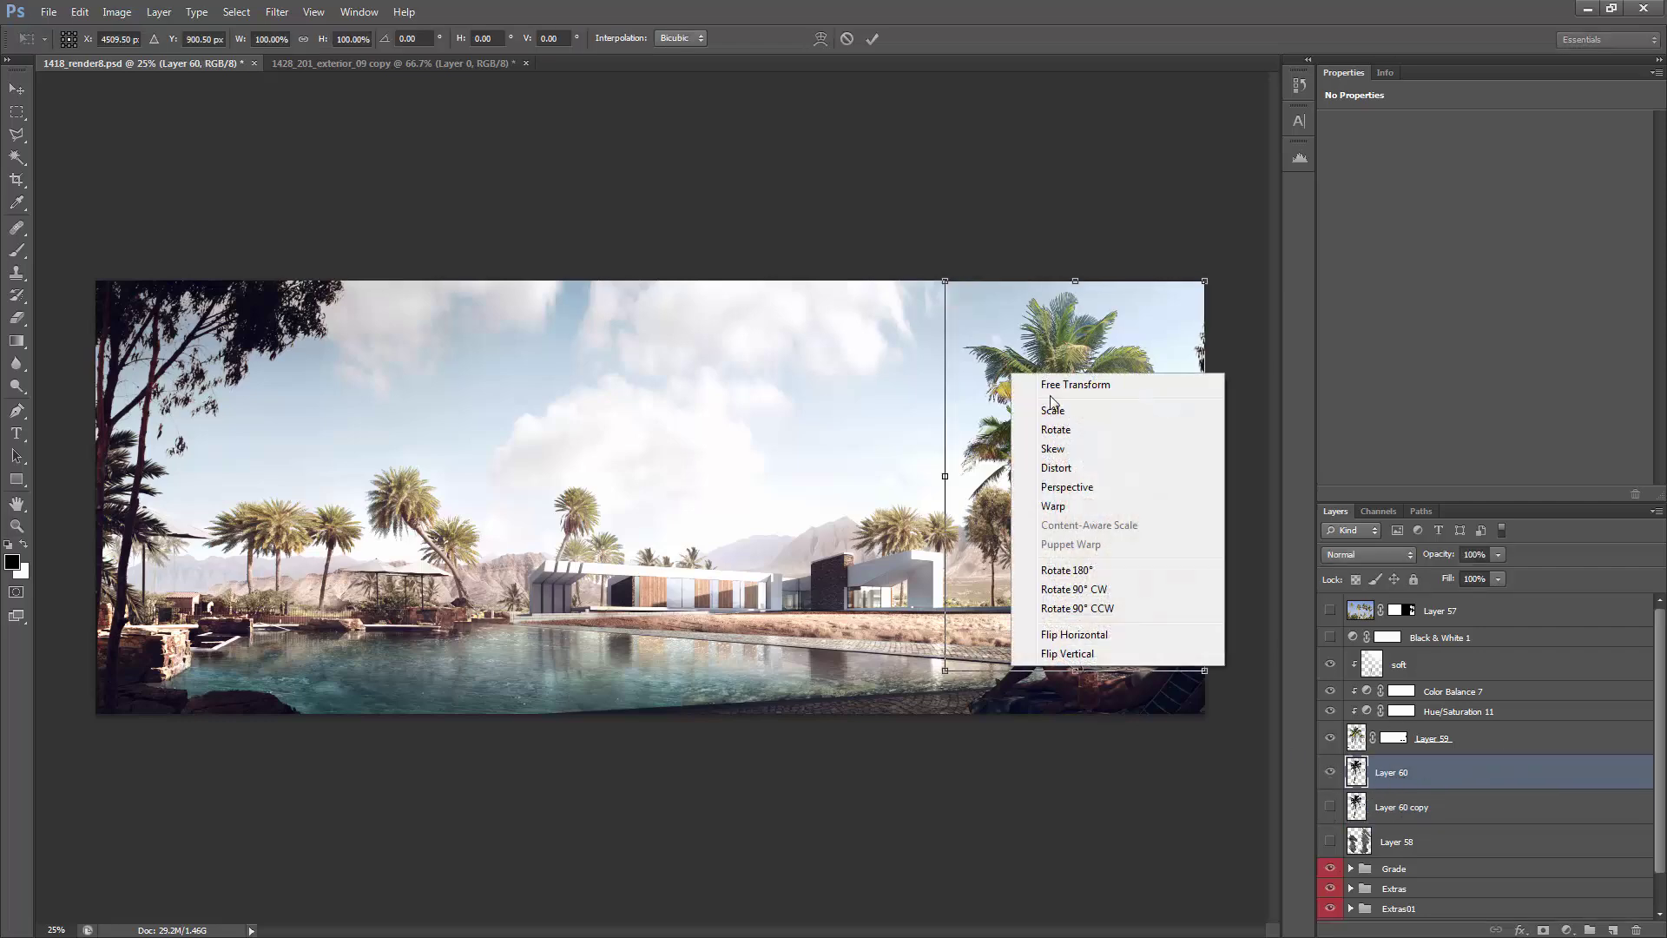
{"action": "left_click", "coordinate": [1077, 469]}
{"action": "left_click_drag", "start_coordinate": [1075, 280], "coordinate": [684, 614]}
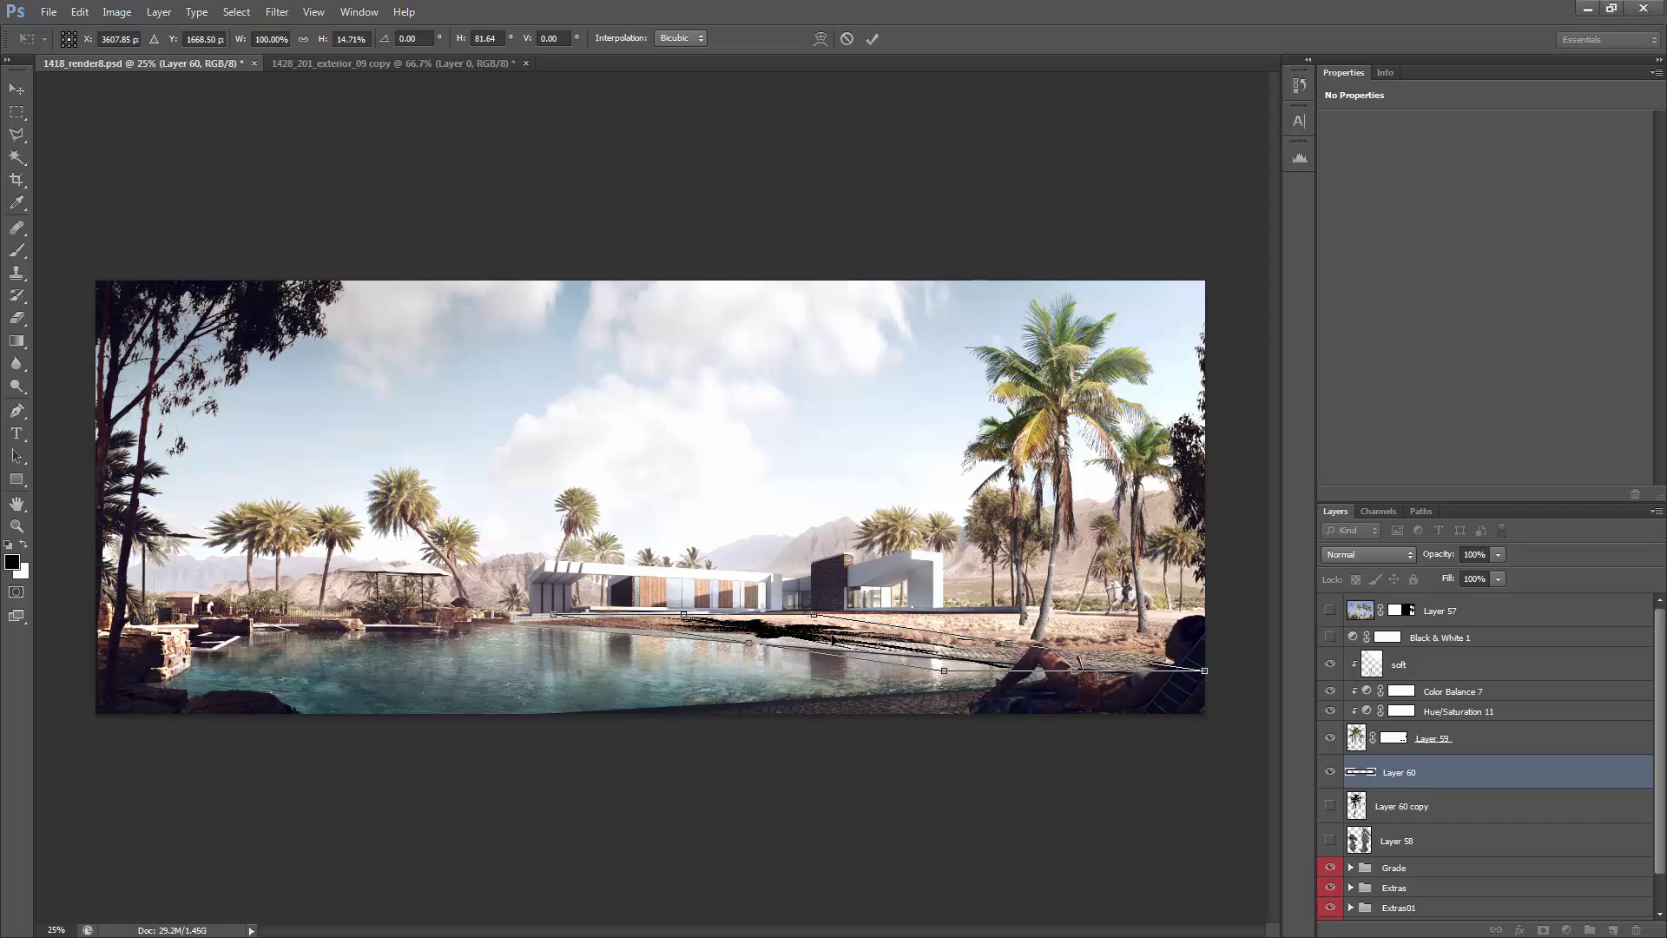
{"action": "left_click_drag", "start_coordinate": [683, 618], "coordinate": [742, 647]}
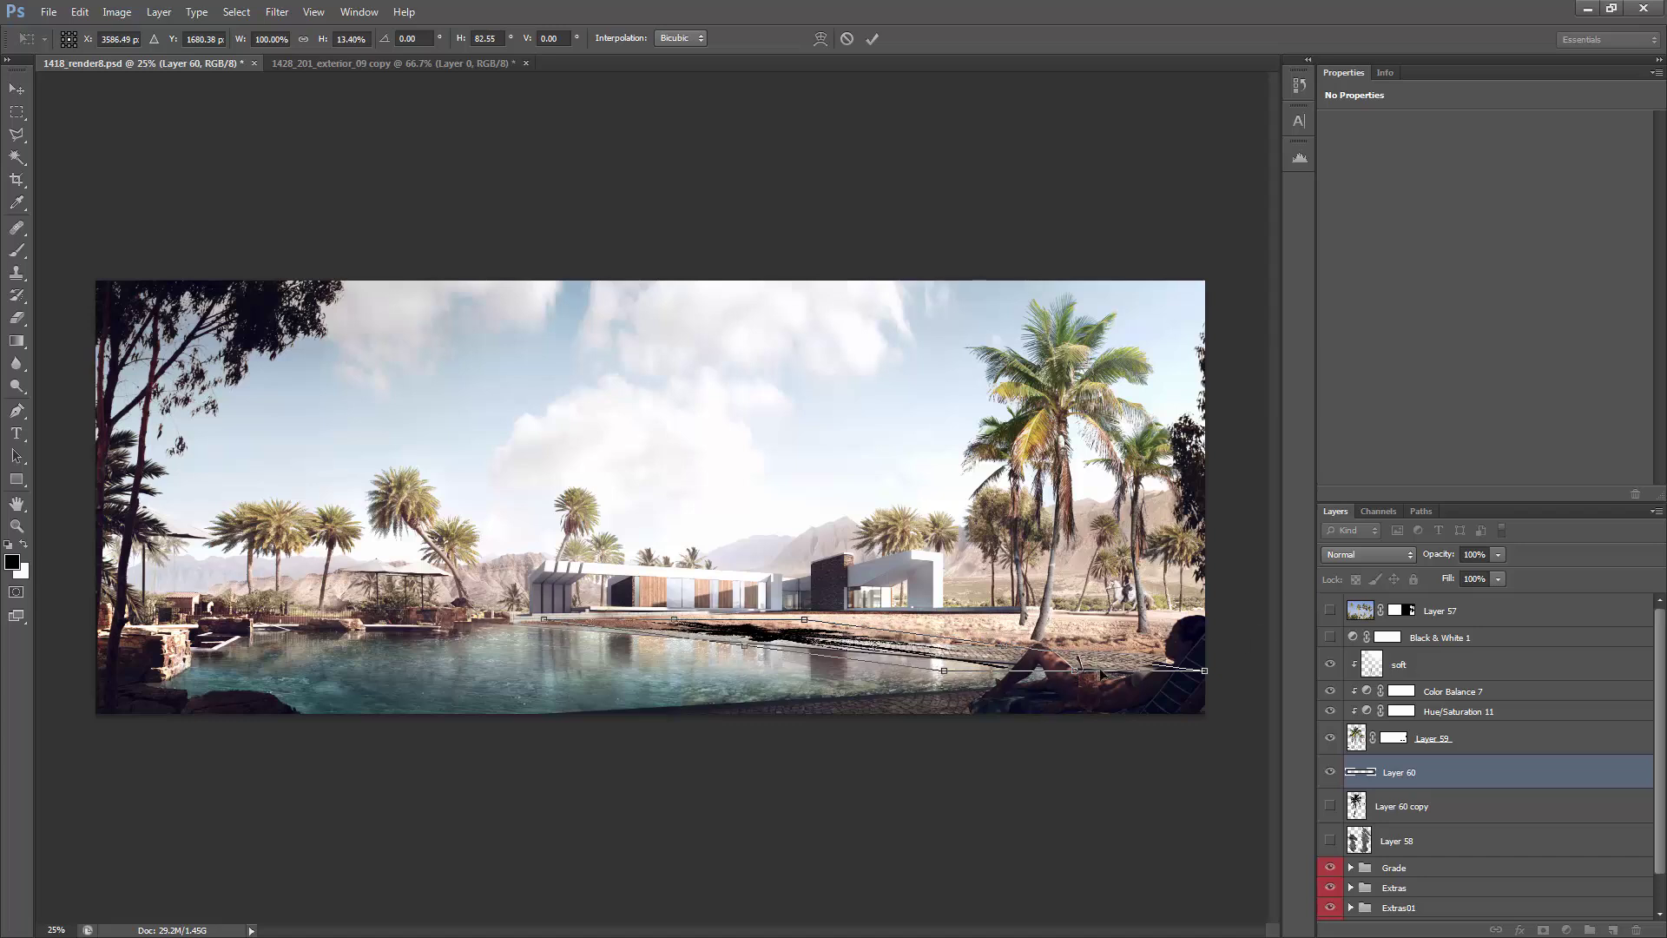
{"action": "left_click_drag", "start_coordinate": [979, 632], "coordinate": [1022, 625]}
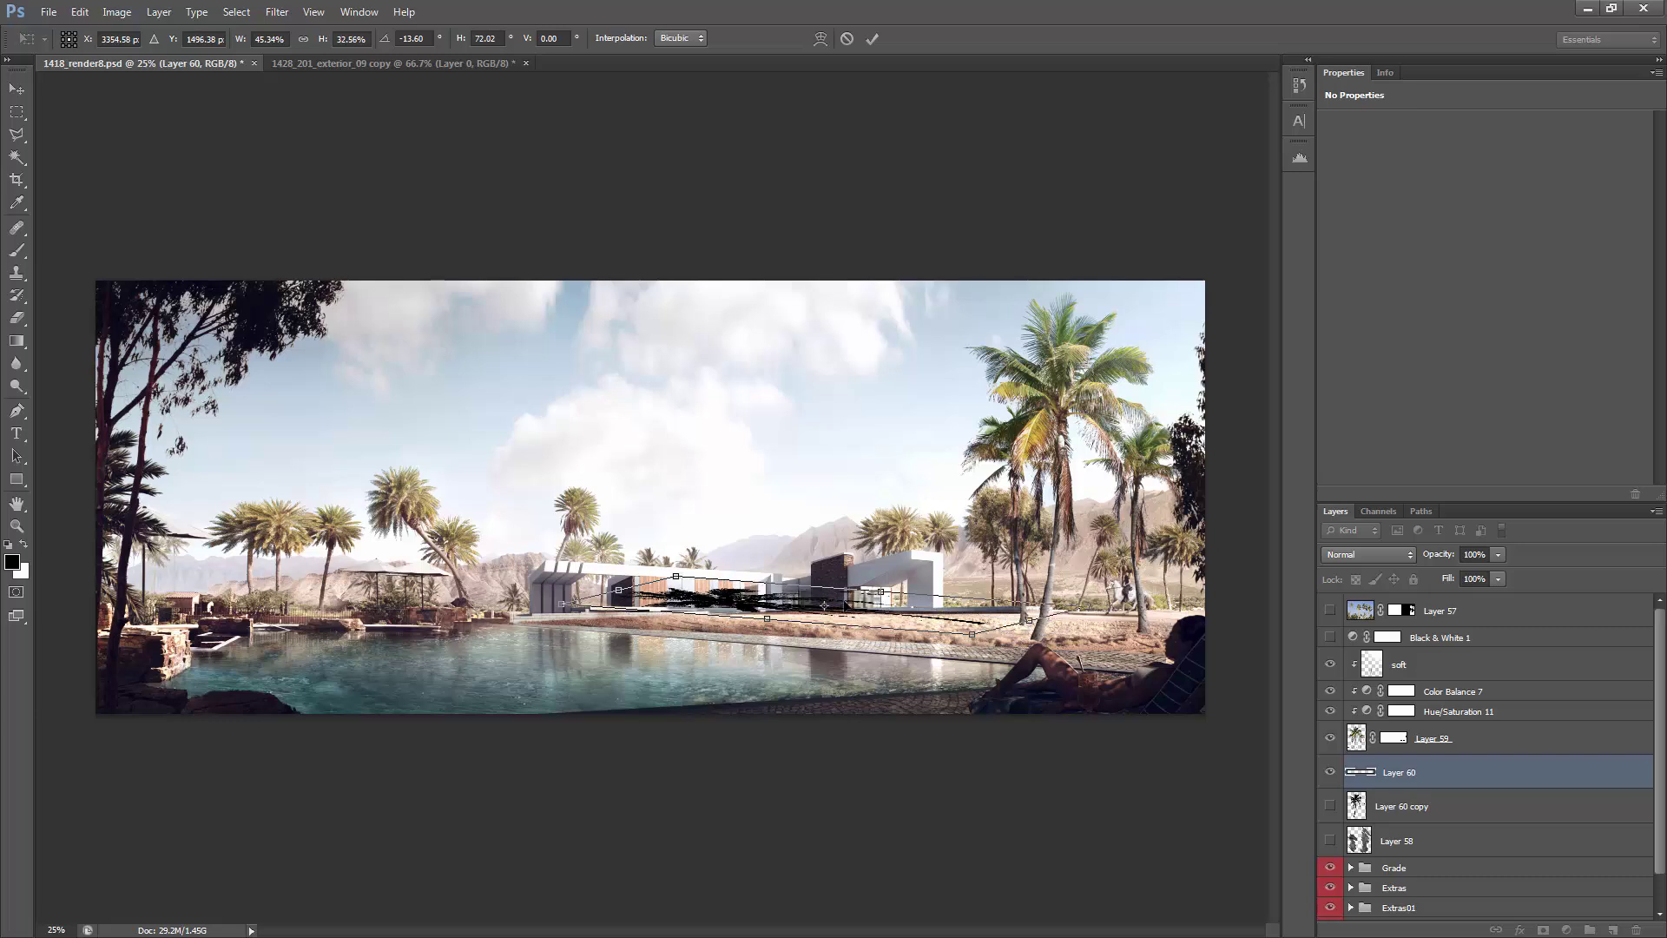
{"action": "left_click_drag", "start_coordinate": [618, 608], "coordinate": [621, 600]}
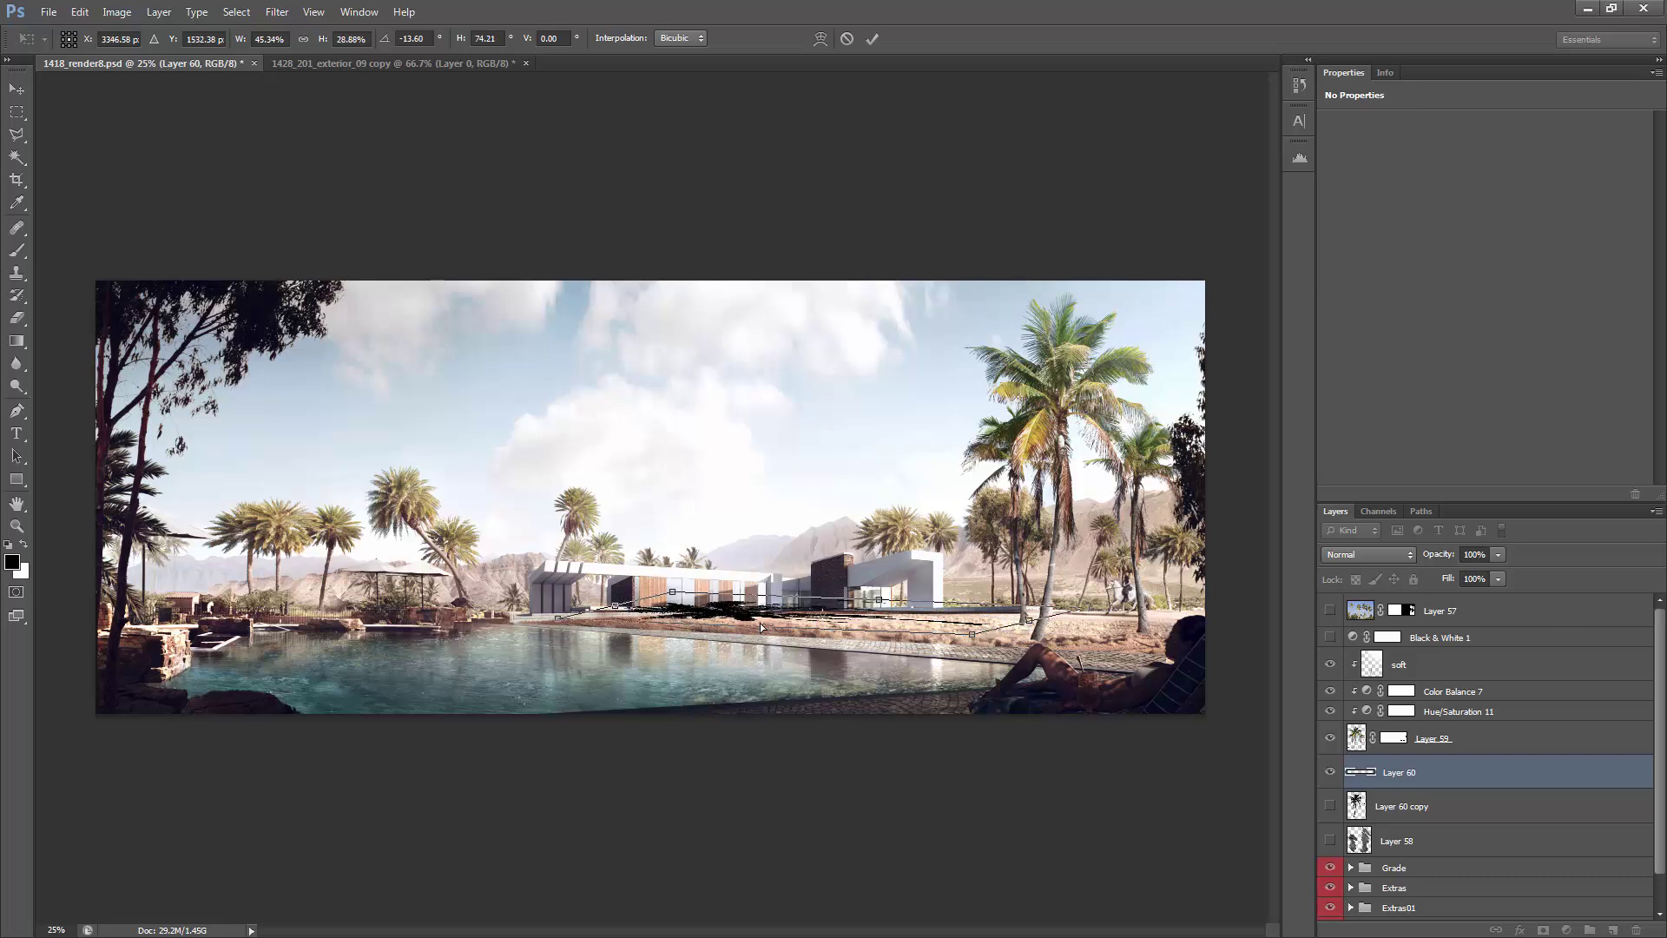
{"action": "left_click_drag", "start_coordinate": [744, 631], "coordinate": [790, 627]}
{"action": "key", "text": "Return"}
Step: Set Layer 60's fill to 28%
{"action": "key", "text": "v"}
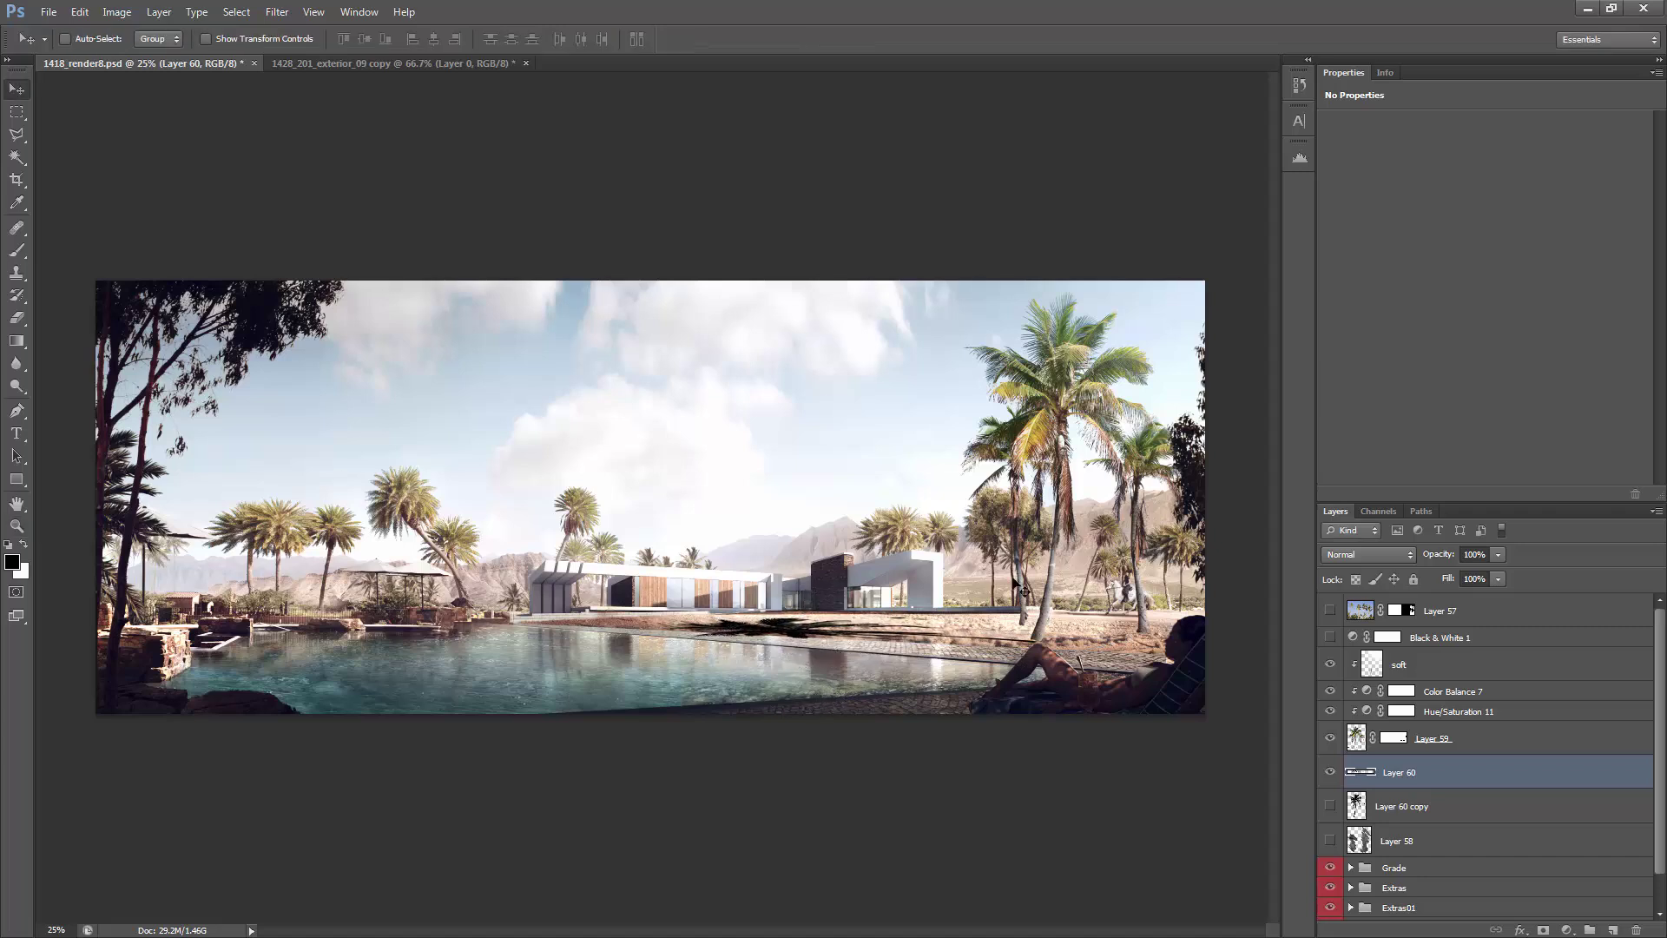
{"action": "left_click", "coordinate": [1498, 578]}
{"action": "left_click_drag", "start_coordinate": [1455, 593], "coordinate": [1450, 591]}
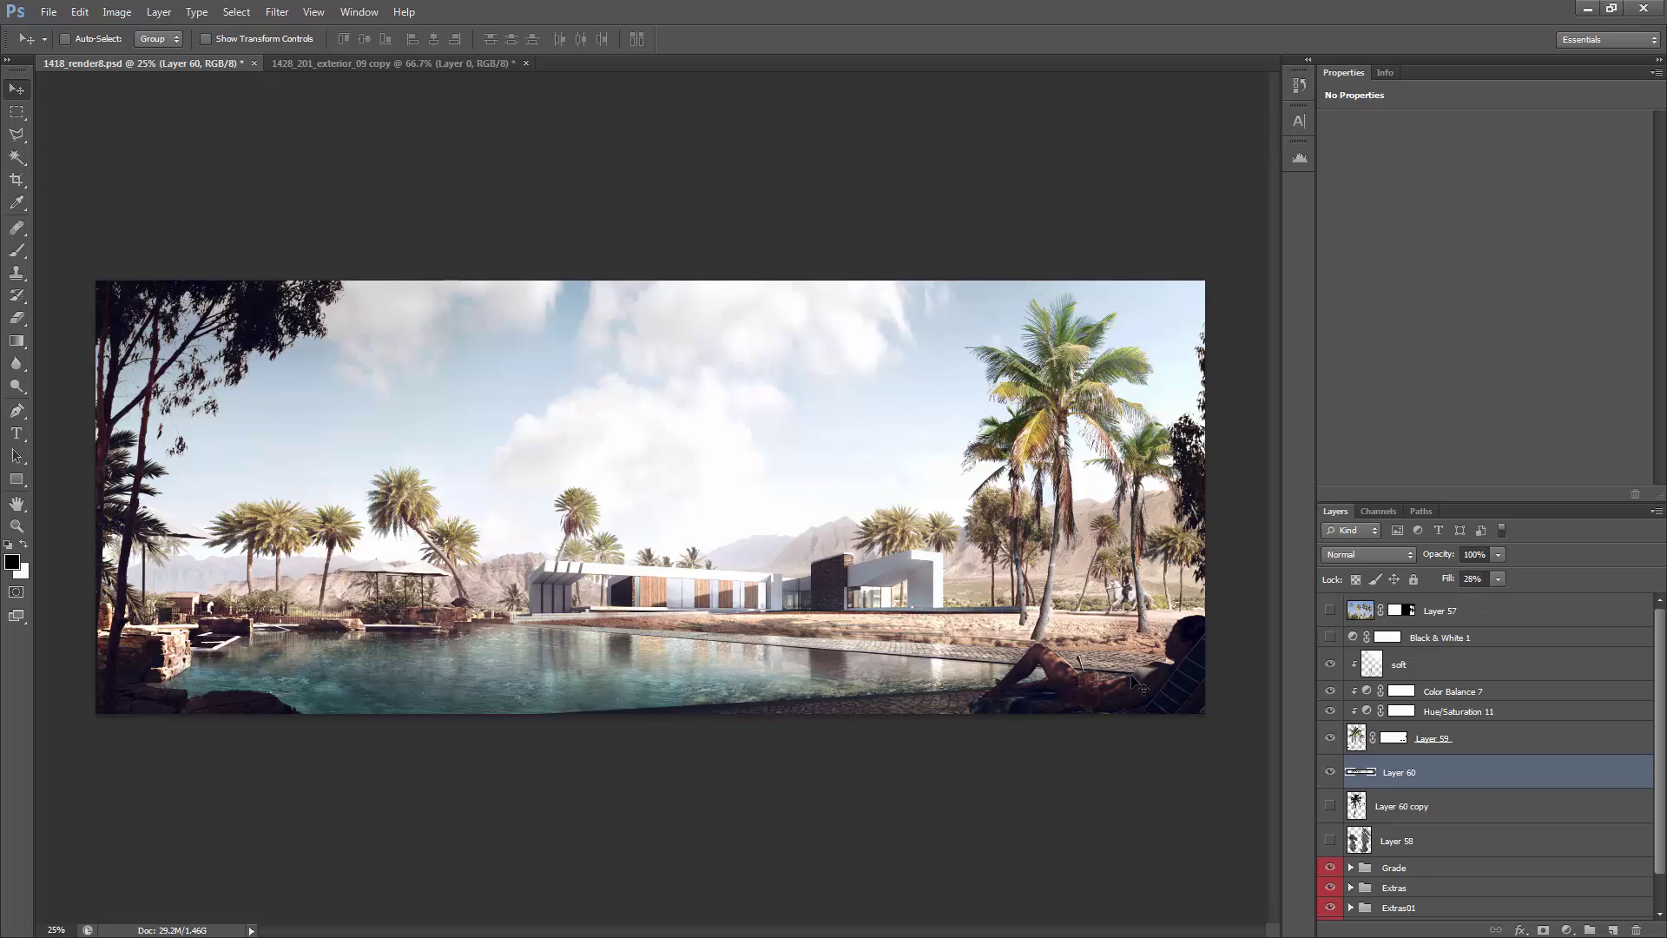
Step: Duplicate the palm shadow towards the small right palm and set the copy's fill to 53%
{"action": "left_click_drag", "start_coordinate": [832, 639], "coordinate": [961, 618]}
{"action": "key", "text": "e"}
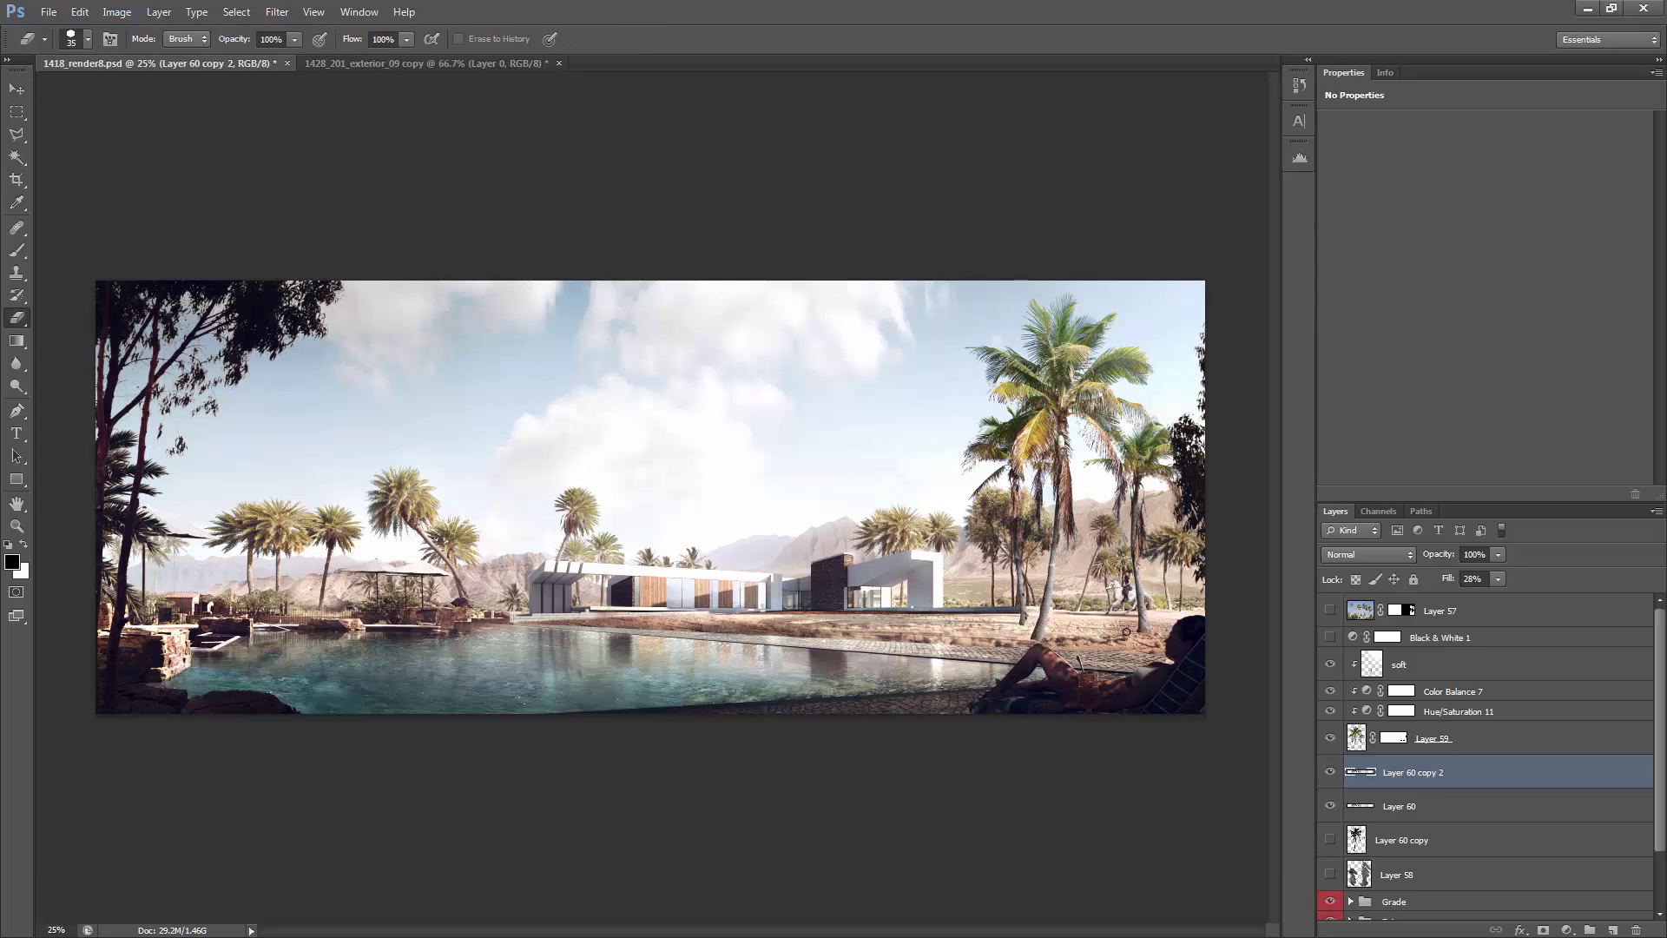
{"action": "left_click", "coordinate": [1498, 580]}
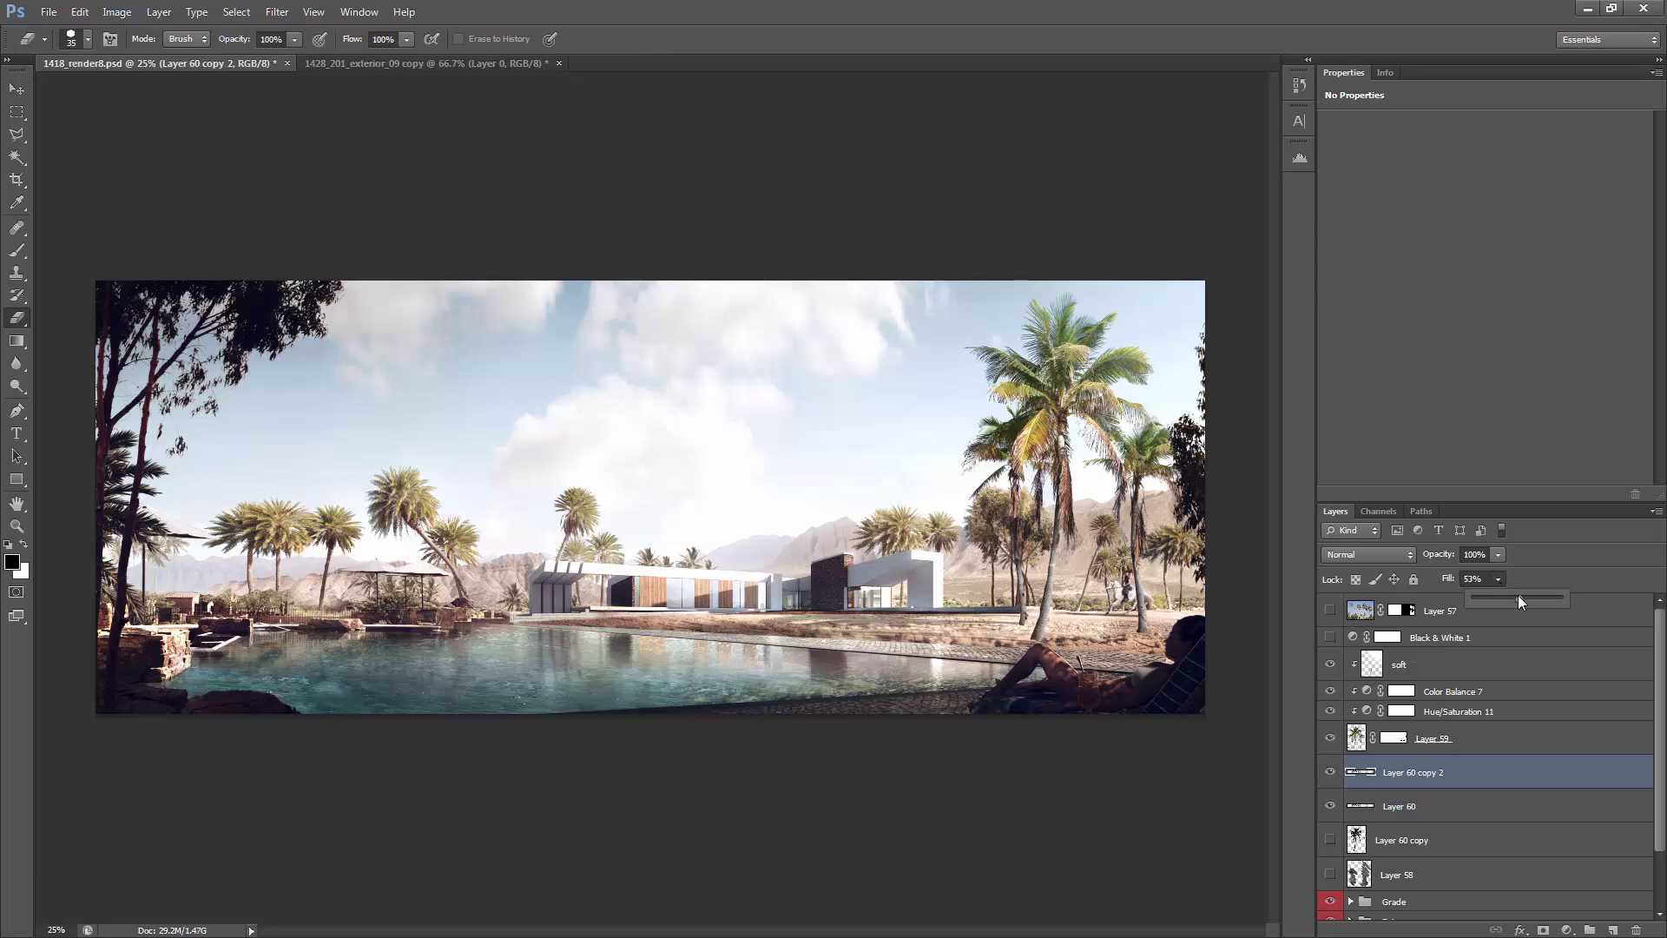
Step: Set the original Layer 60 shadow's fill to 48%
{"action": "left_click", "coordinate": [1395, 806]}
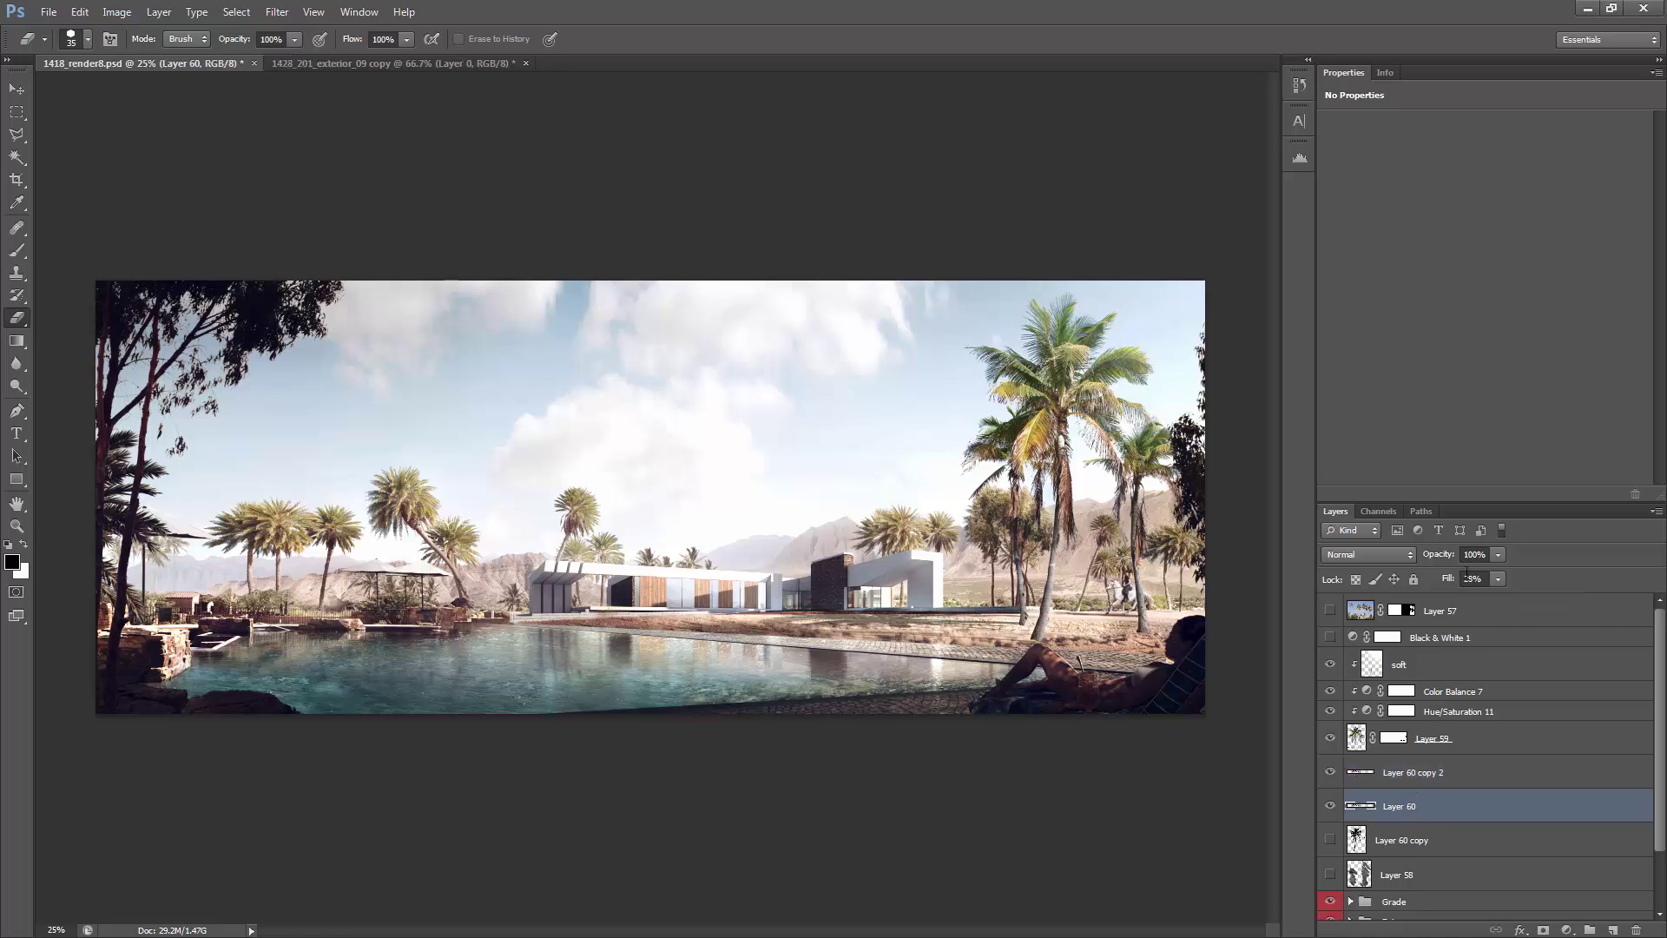
{"action": "left_click", "coordinate": [1498, 580]}
{"action": "left_click_drag", "start_coordinate": [1515, 596], "coordinate": [1521, 596]}
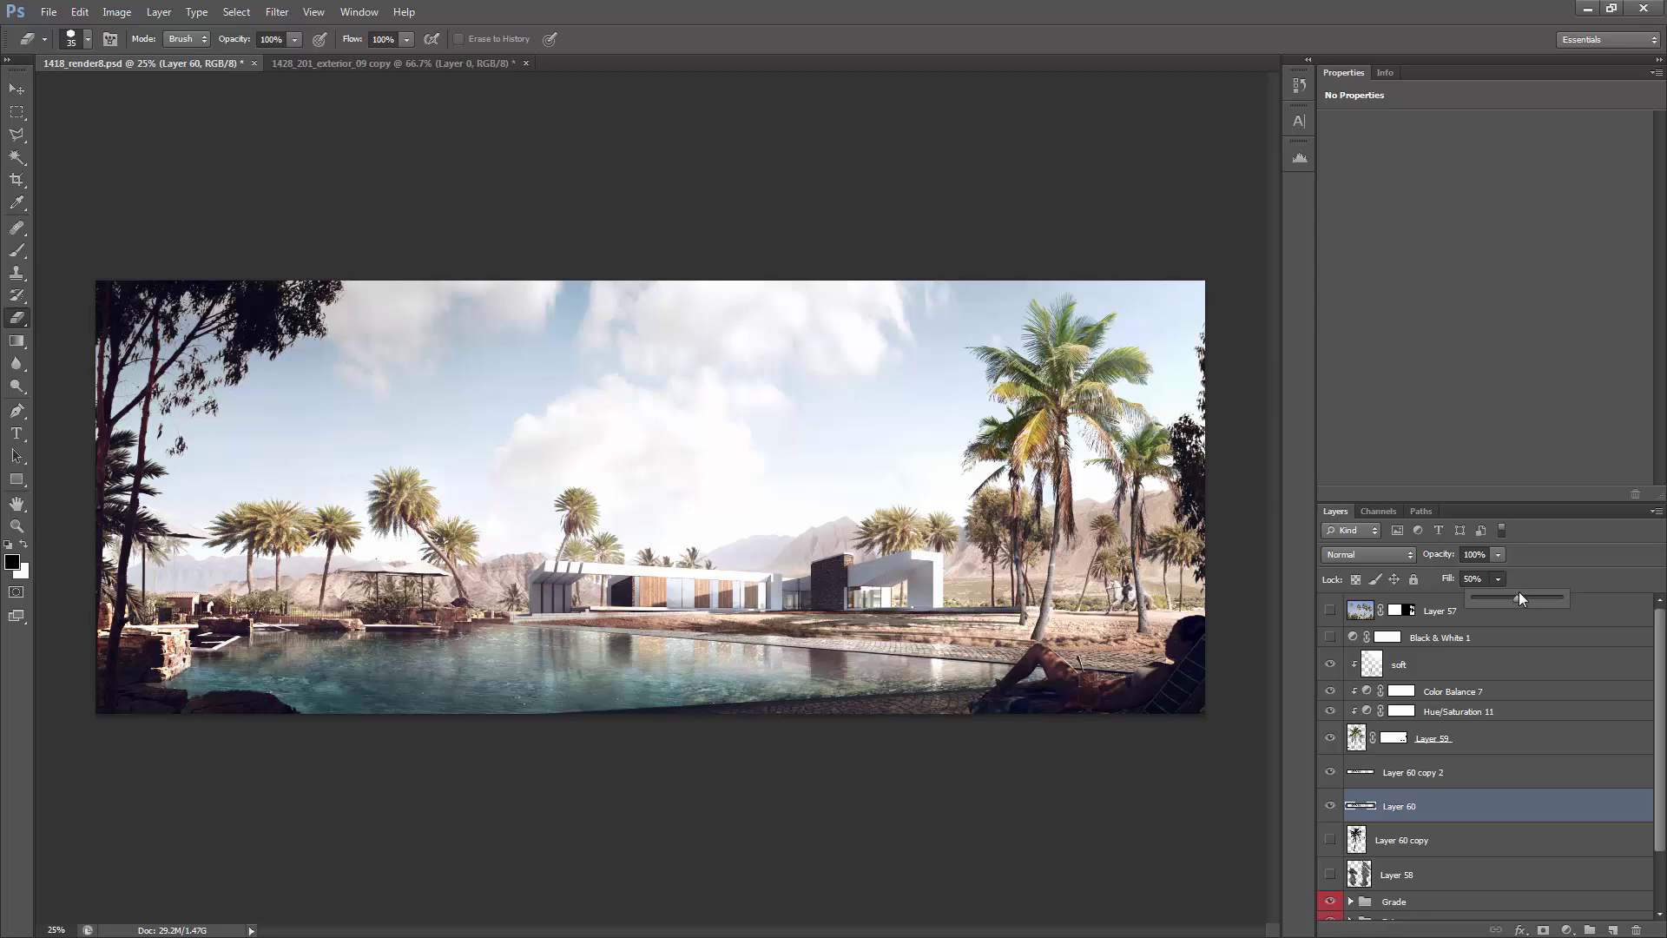
{"action": "left_click", "coordinate": [1443, 806]}
Step: Duplicate Layer 60 once more and offset the shadow on the sand to make a third palm shadow
{"action": "key", "text": "v"}
{"action": "mouse_move", "coordinate": [725, 612]}
{"action": "left_mouse_down"}
{"action": "mouse_move", "coordinate": [1016, 625]}
{"action": "mouse_move", "coordinate": [806, 603]}
{"action": "mouse_move", "coordinate": [826, 641]}
{"action": "left_mouse_up"}
{"action": "key", "text": "ctrl+j"}
{"action": "key", "text": "e"}
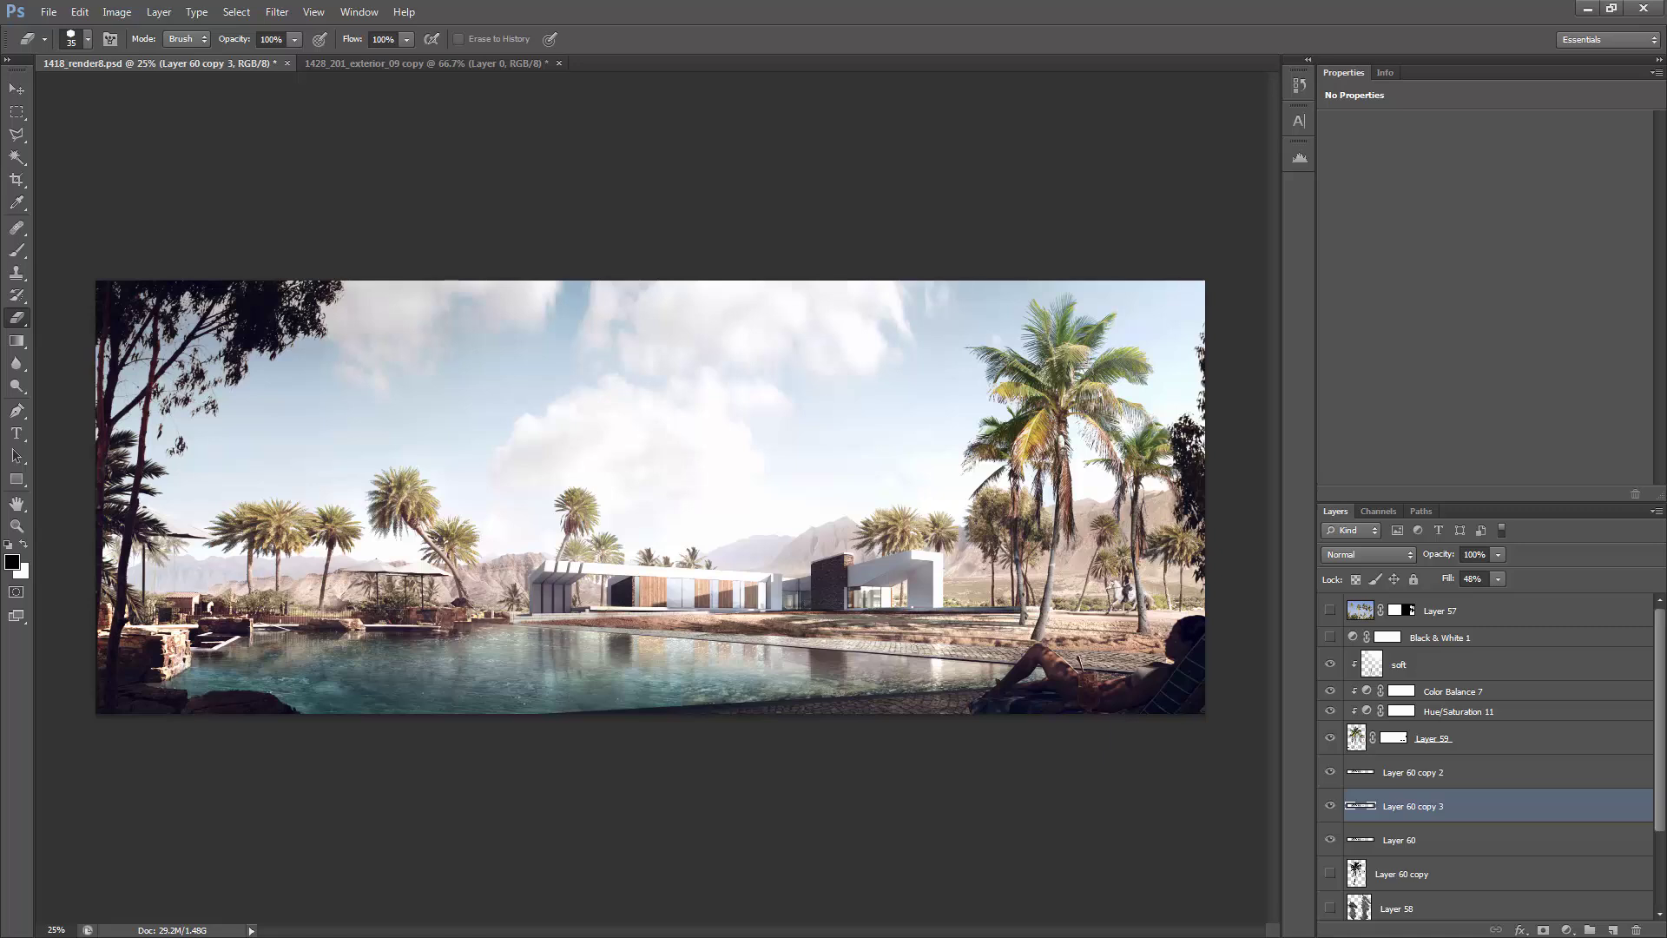
Step: Raise the fill of the three palm shadow layers to 100% and merge them into one layer
{"action": "left_click", "coordinate": [1487, 776]}
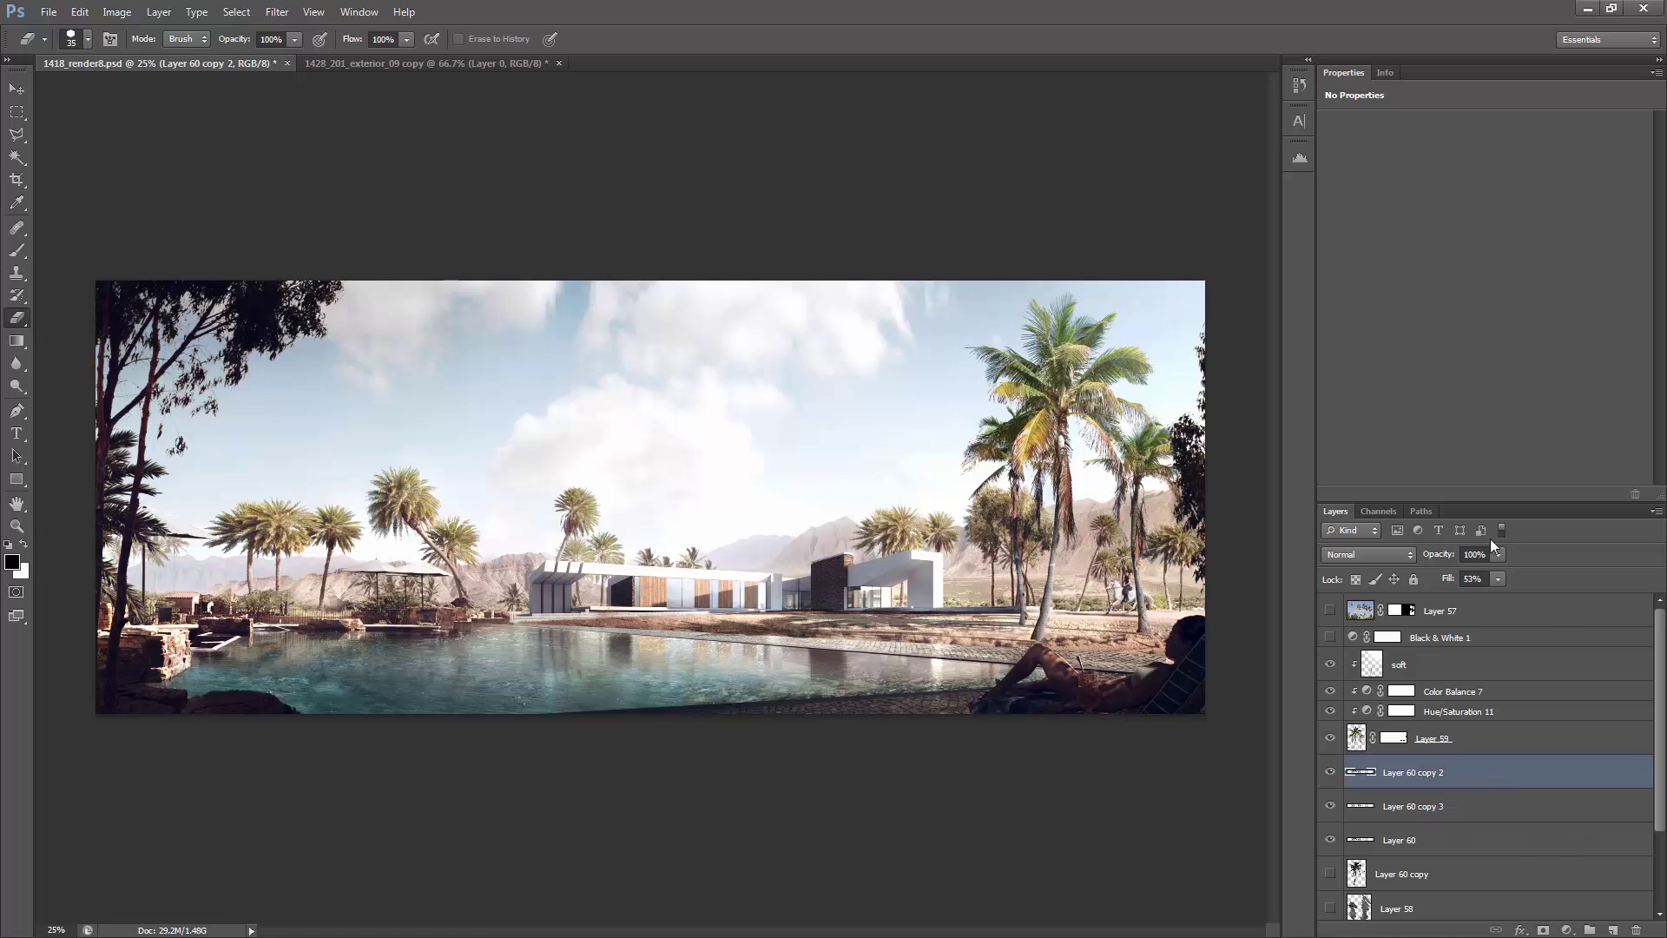
{"action": "left_click", "coordinate": [1431, 803]}
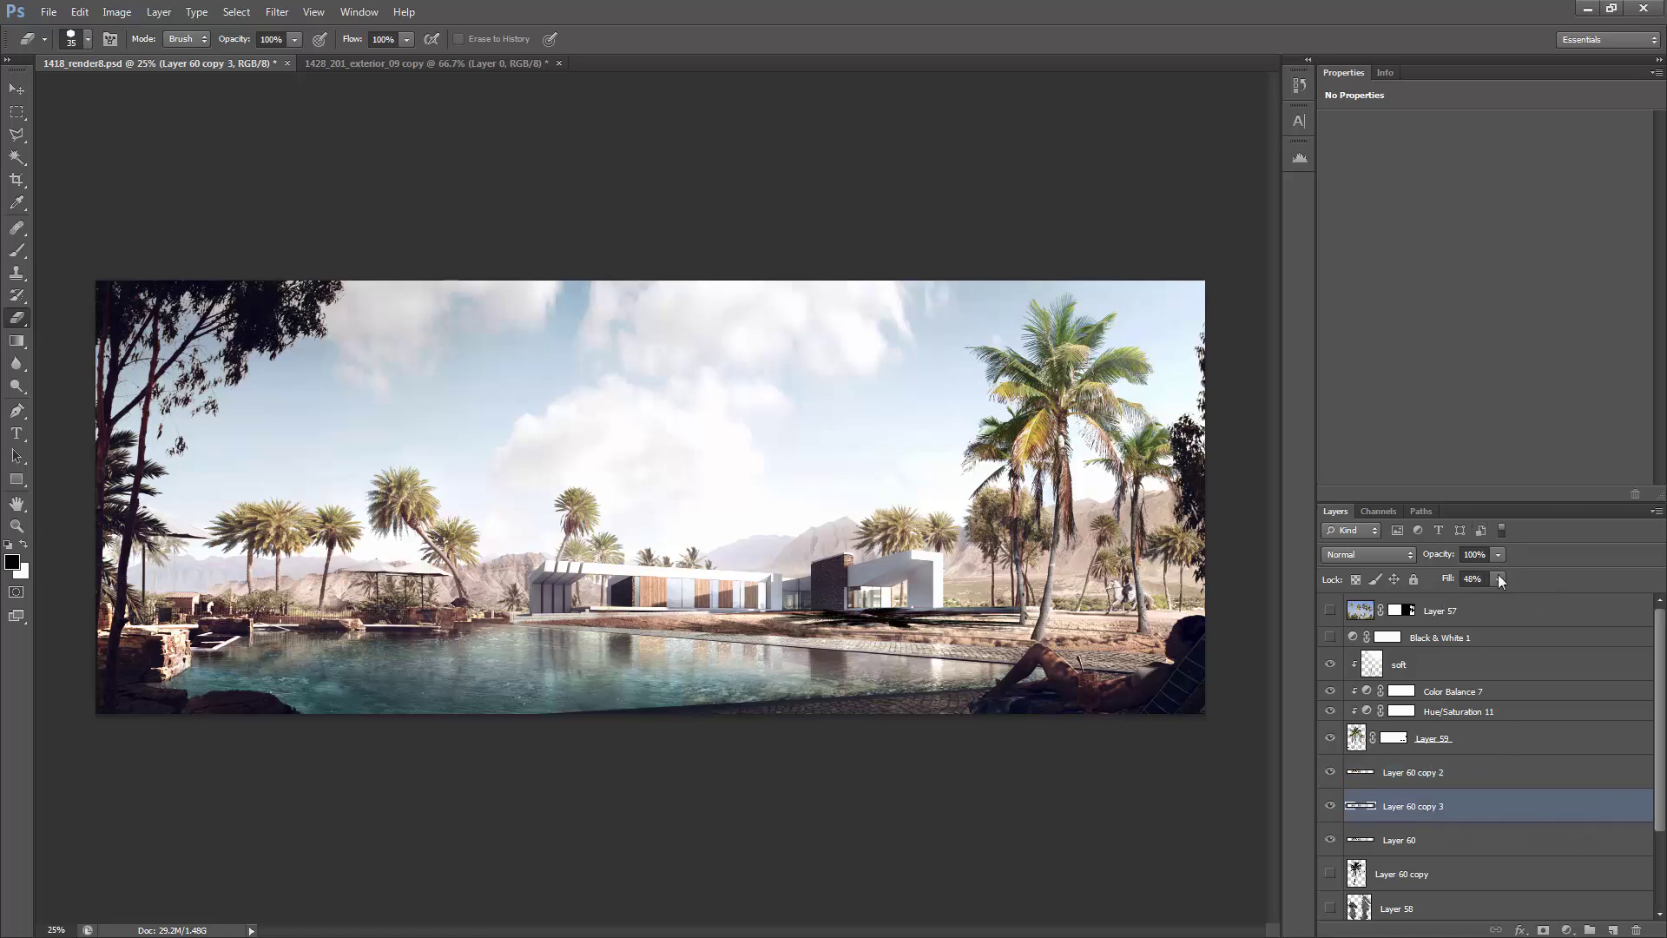
{"action": "left_click", "coordinate": [1455, 829]}
{"action": "left_click_drag", "start_coordinate": [1503, 601], "coordinate": [1551, 616]}
{"action": "key", "text": "alt+]"}
{"action": "left_click", "coordinate": [1437, 839], "text": "shift"}
{"action": "key", "text": "ctrl+e"}
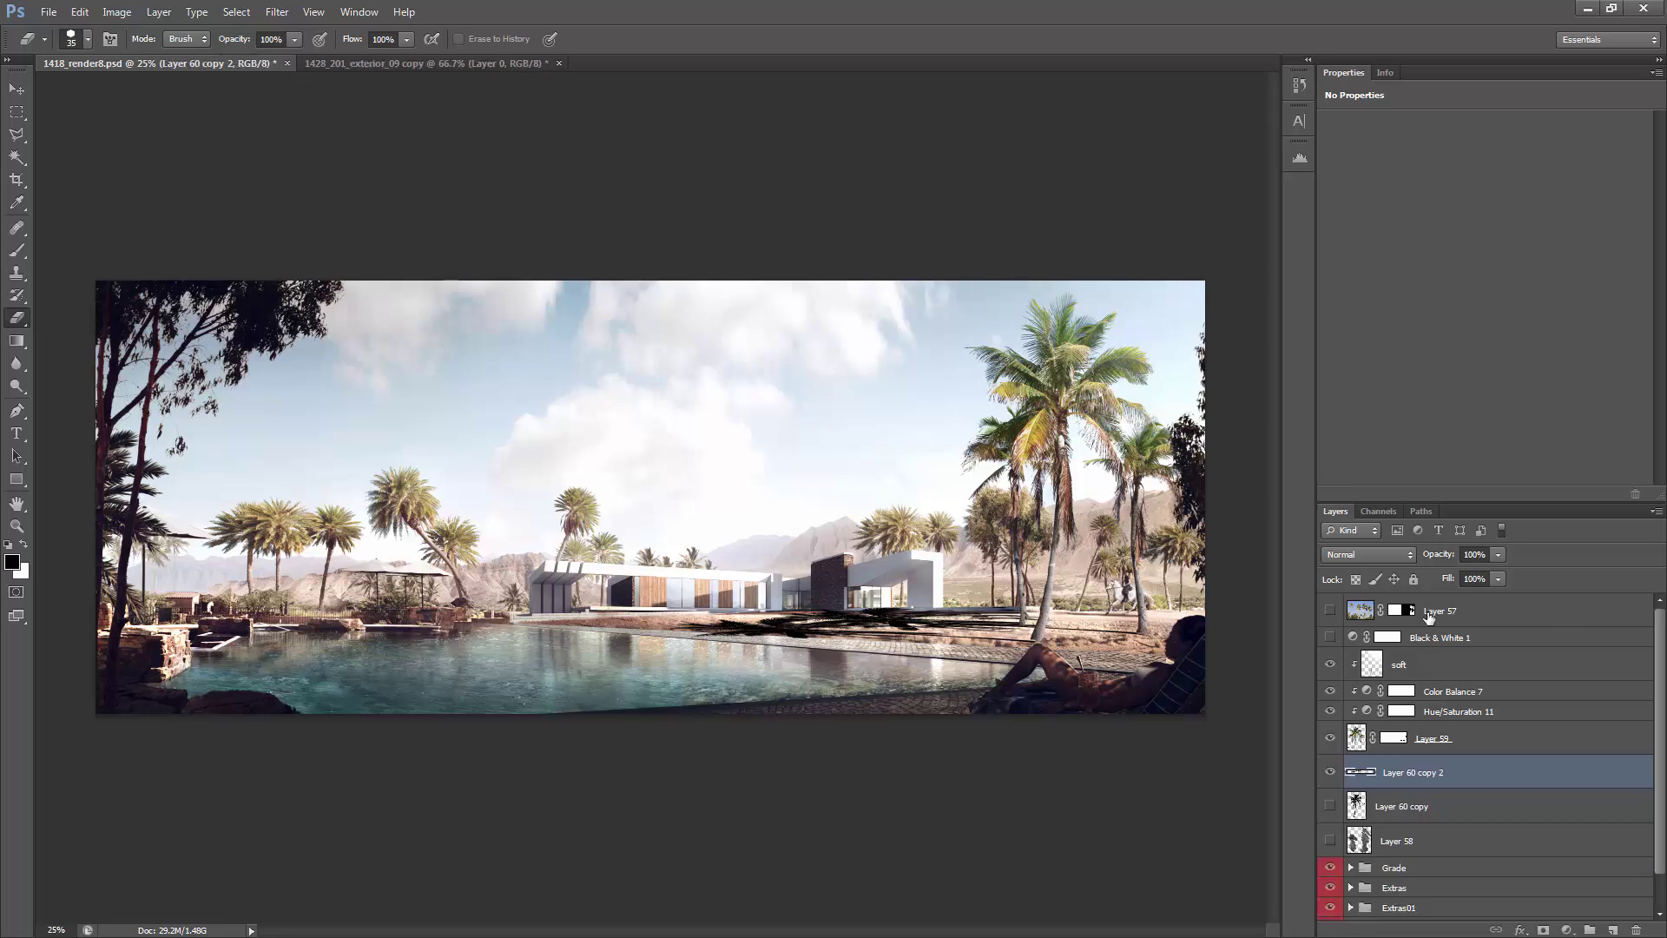
Step: Set the merged shadow layer's fill to 73% and add a layer mask to it
{"action": "left_click_drag", "start_coordinate": [1503, 581], "coordinate": [1471, 595]}
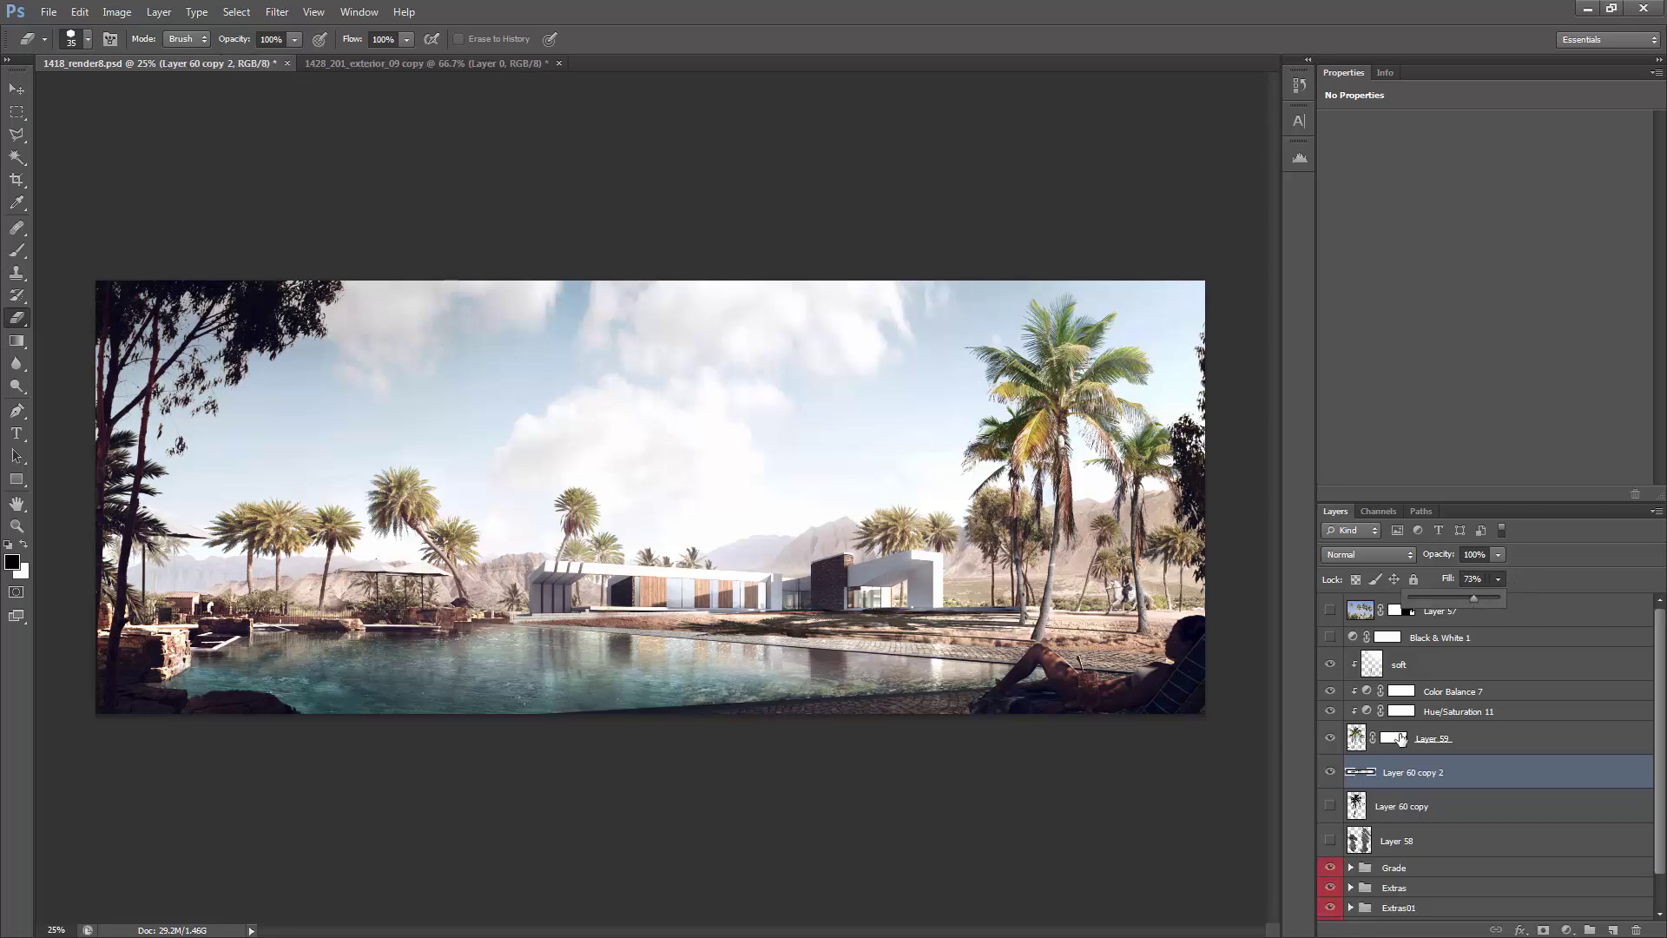
{"action": "left_click", "coordinate": [1543, 930]}
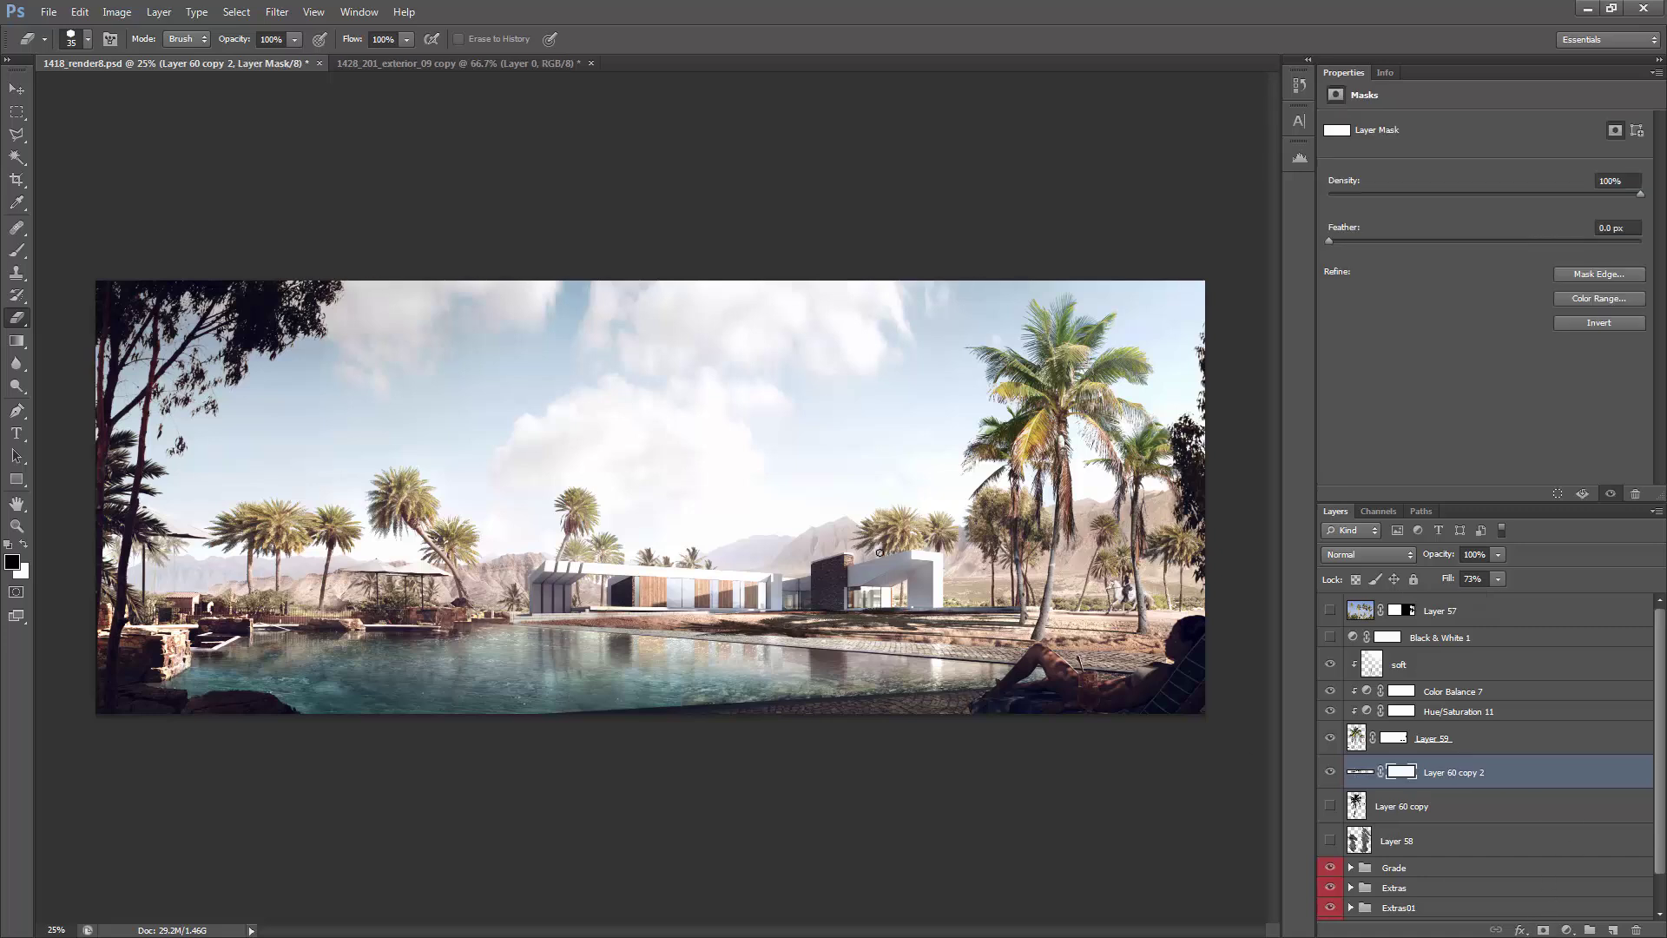
Step: Fade the far left end of the palm shadows on the mask with repeated gradients at 20% opacity
{"action": "key", "text": "g"}
{"action": "left_click_drag", "start_coordinate": [827, 613], "coordinate": [964, 634]}
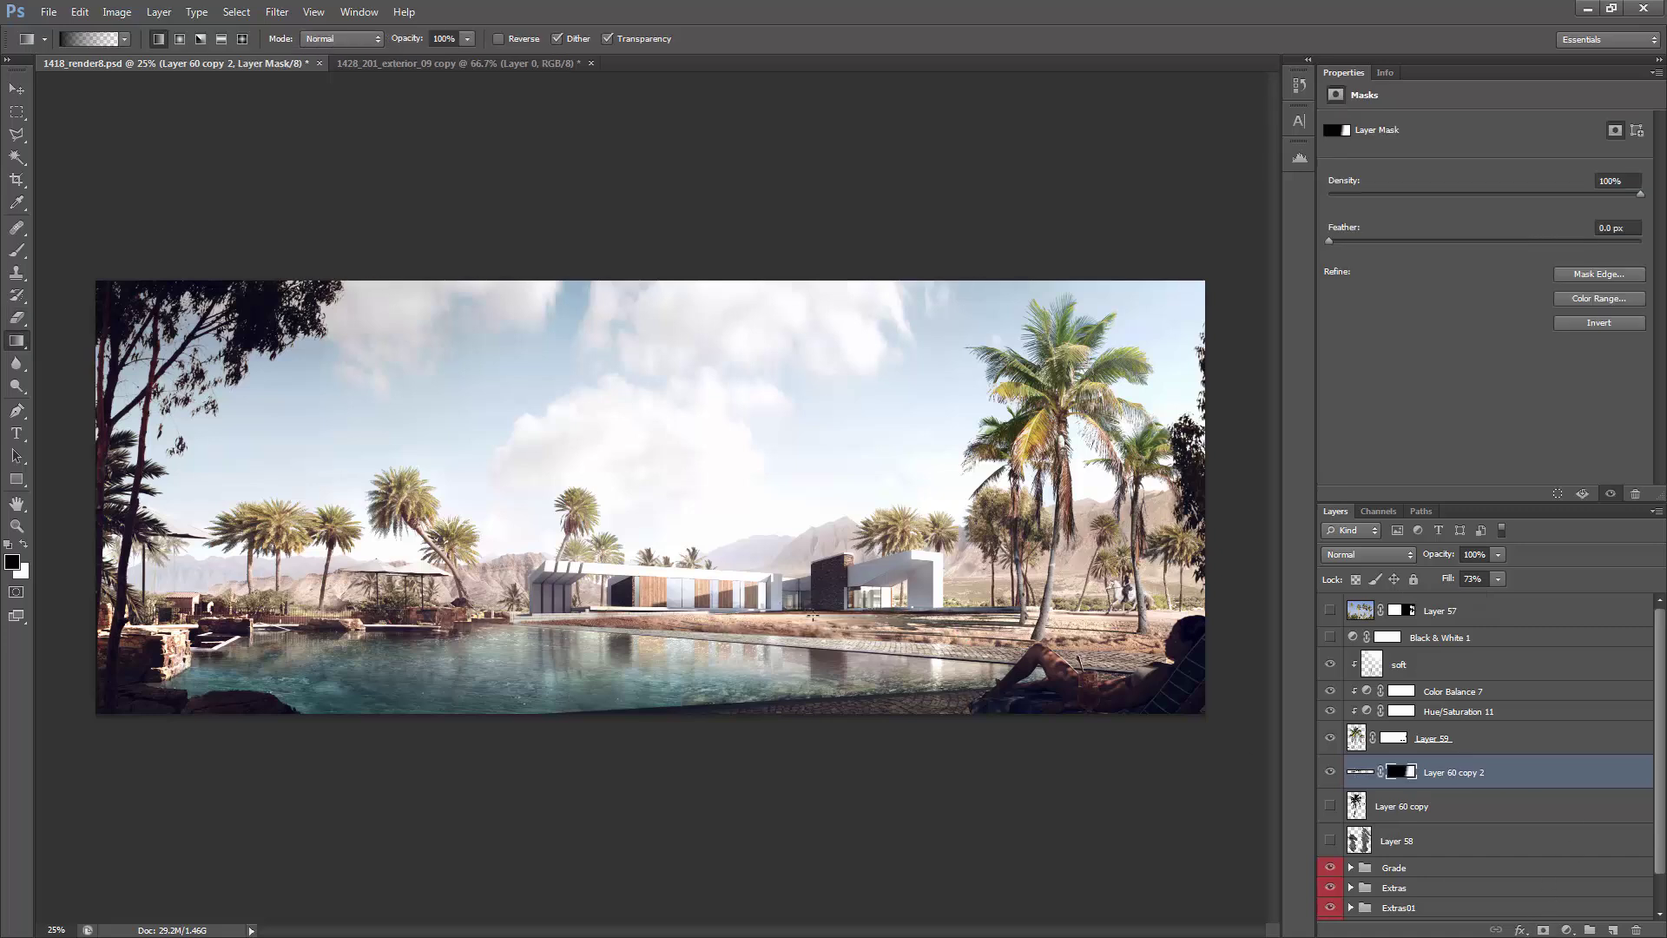
{"action": "key", "text": "ctrl+z"}
{"action": "key", "text": "2"}
{"action": "left_click_drag", "start_coordinate": [792, 601], "coordinate": [720, 603]}
{"action": "left_click_drag", "start_coordinate": [889, 618], "coordinate": [894, 617]}
{"action": "left_click_drag", "start_coordinate": [695, 634], "coordinate": [917, 629]}
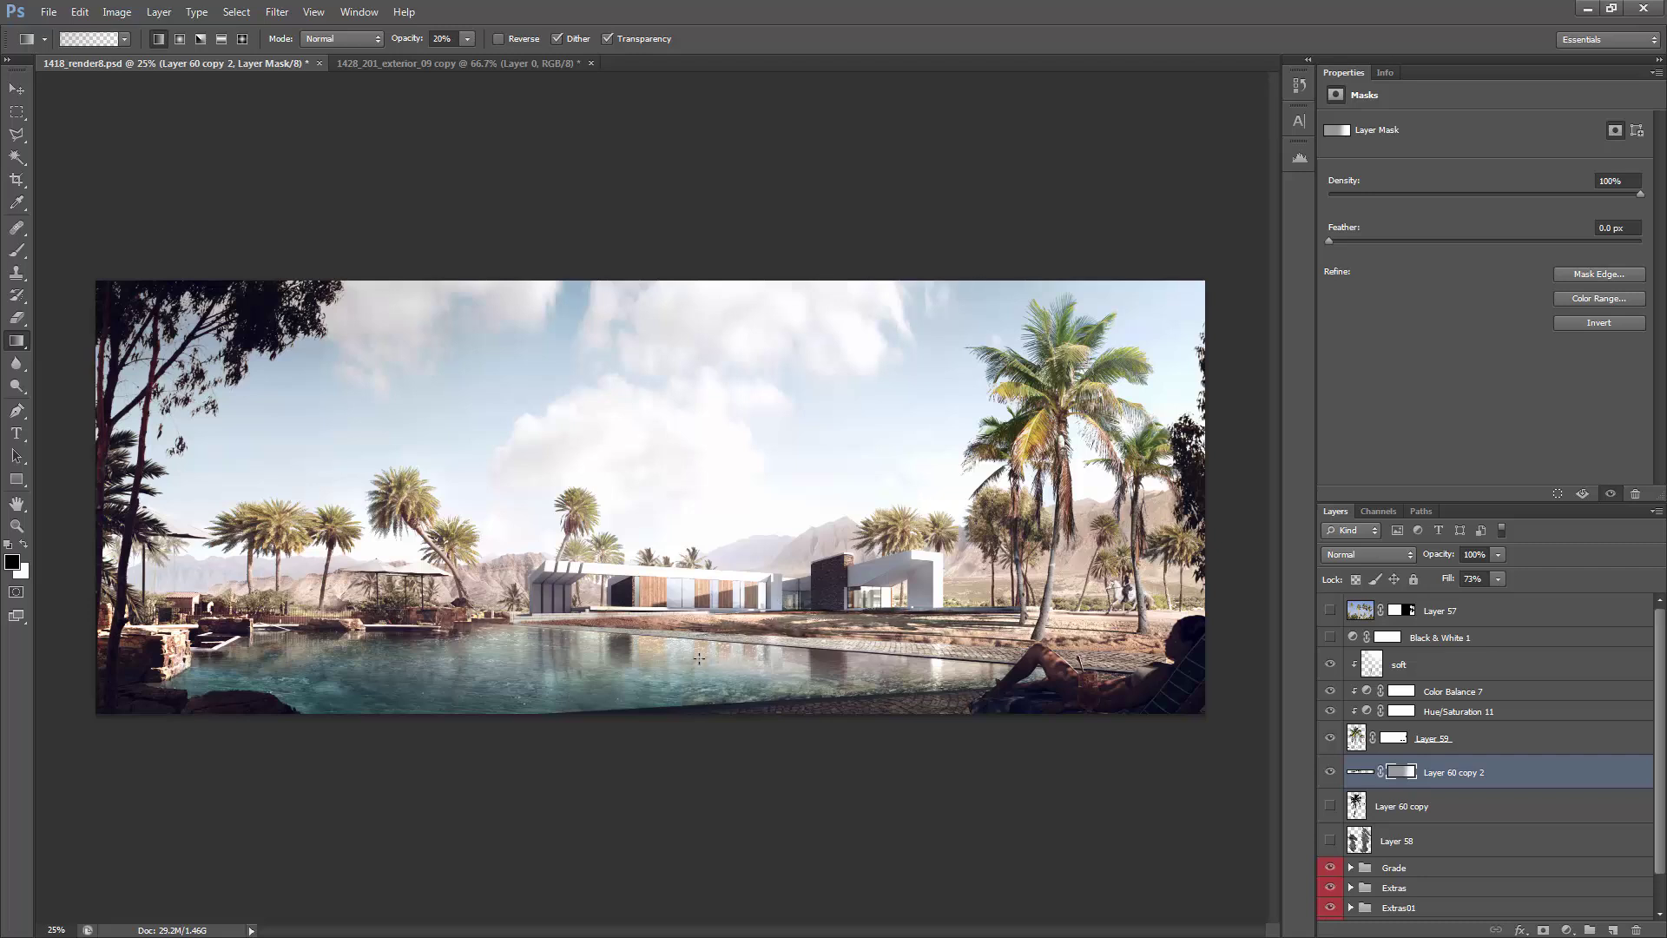
{"action": "left_click_drag", "start_coordinate": [692, 657], "coordinate": [951, 618]}
{"action": "key", "text": "ctrl+z"}
Step: Target the merged shadow's image instead of its mask and choose the Blur tool at 300 px and 80% strength
{"action": "key", "text": "z"}
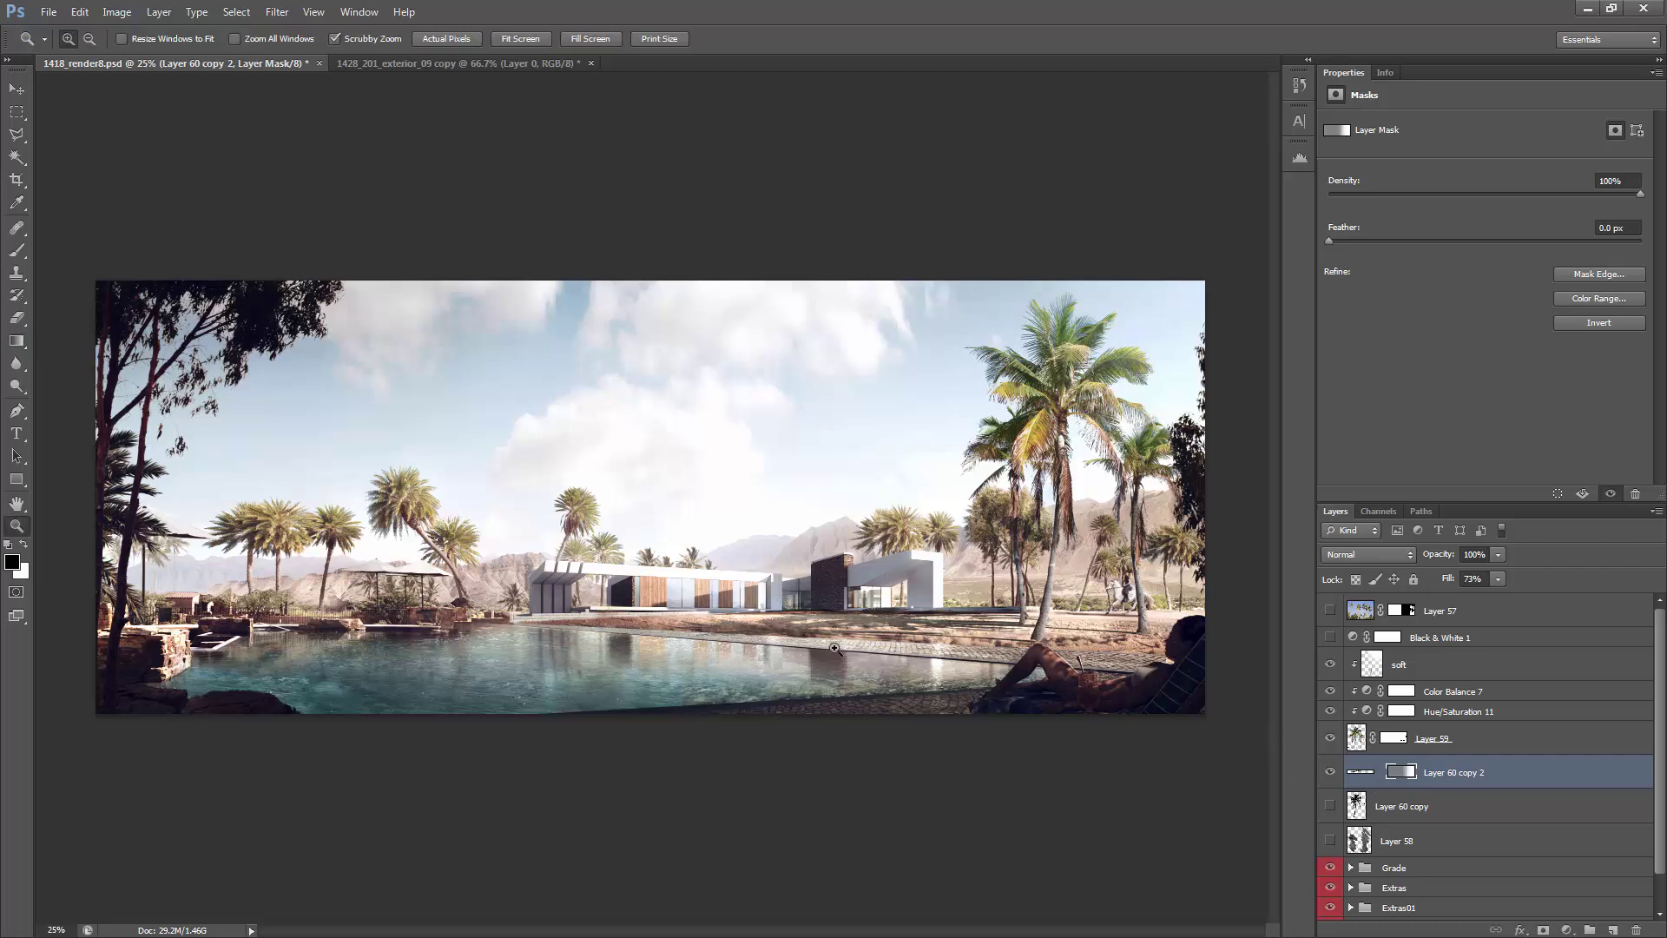
{"action": "key", "text": "ctrl+plus"}
{"action": "left_click", "coordinate": [1361, 772]}
{"action": "left_click", "coordinate": [17, 363]}
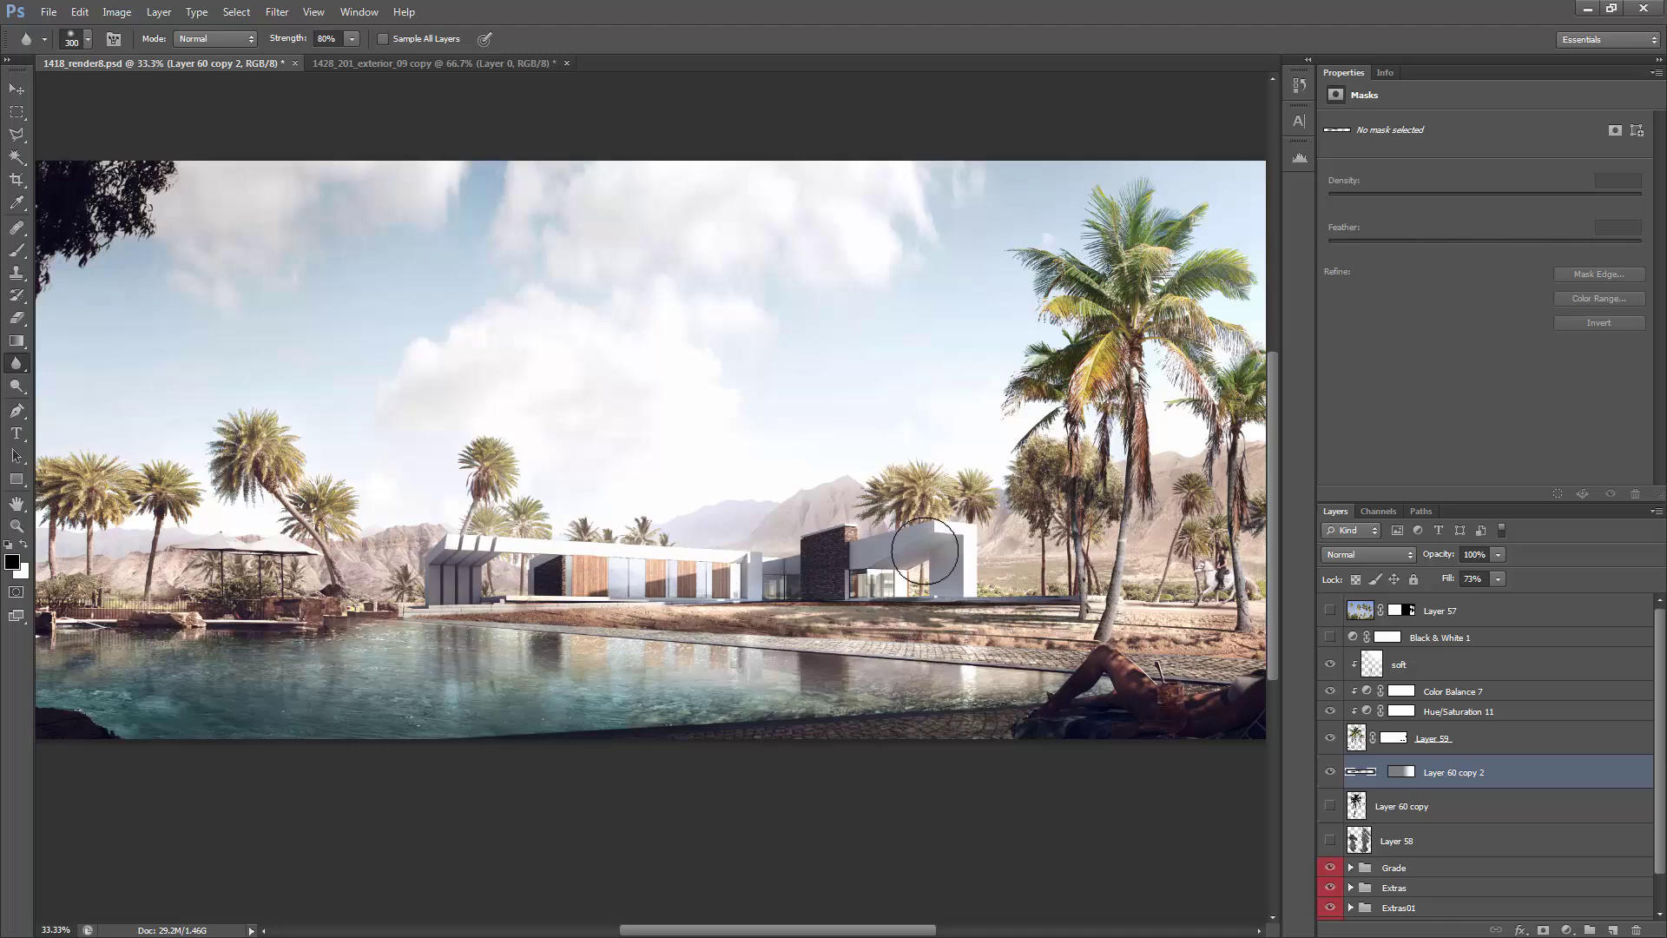
{"action": "key", "text": "z"}
{"action": "left_click", "coordinate": [763, 404], "text": "alt"}
{"action": "left_click", "coordinate": [762, 404], "text": "alt"}
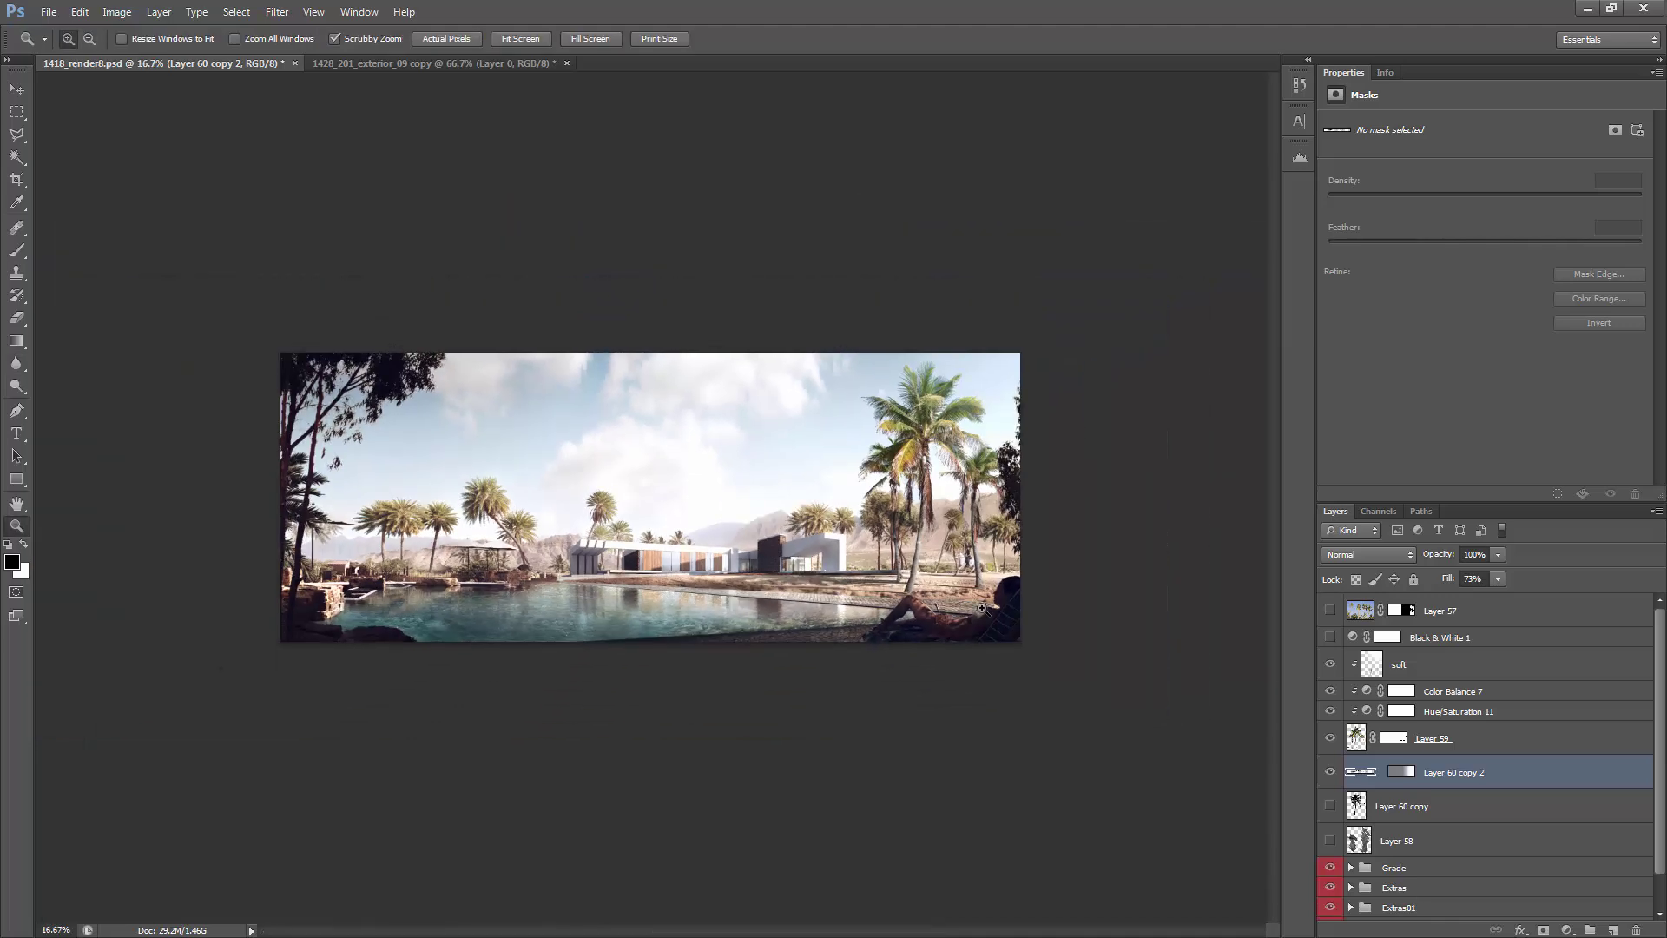
{"action": "left_click", "coordinate": [923, 592]}
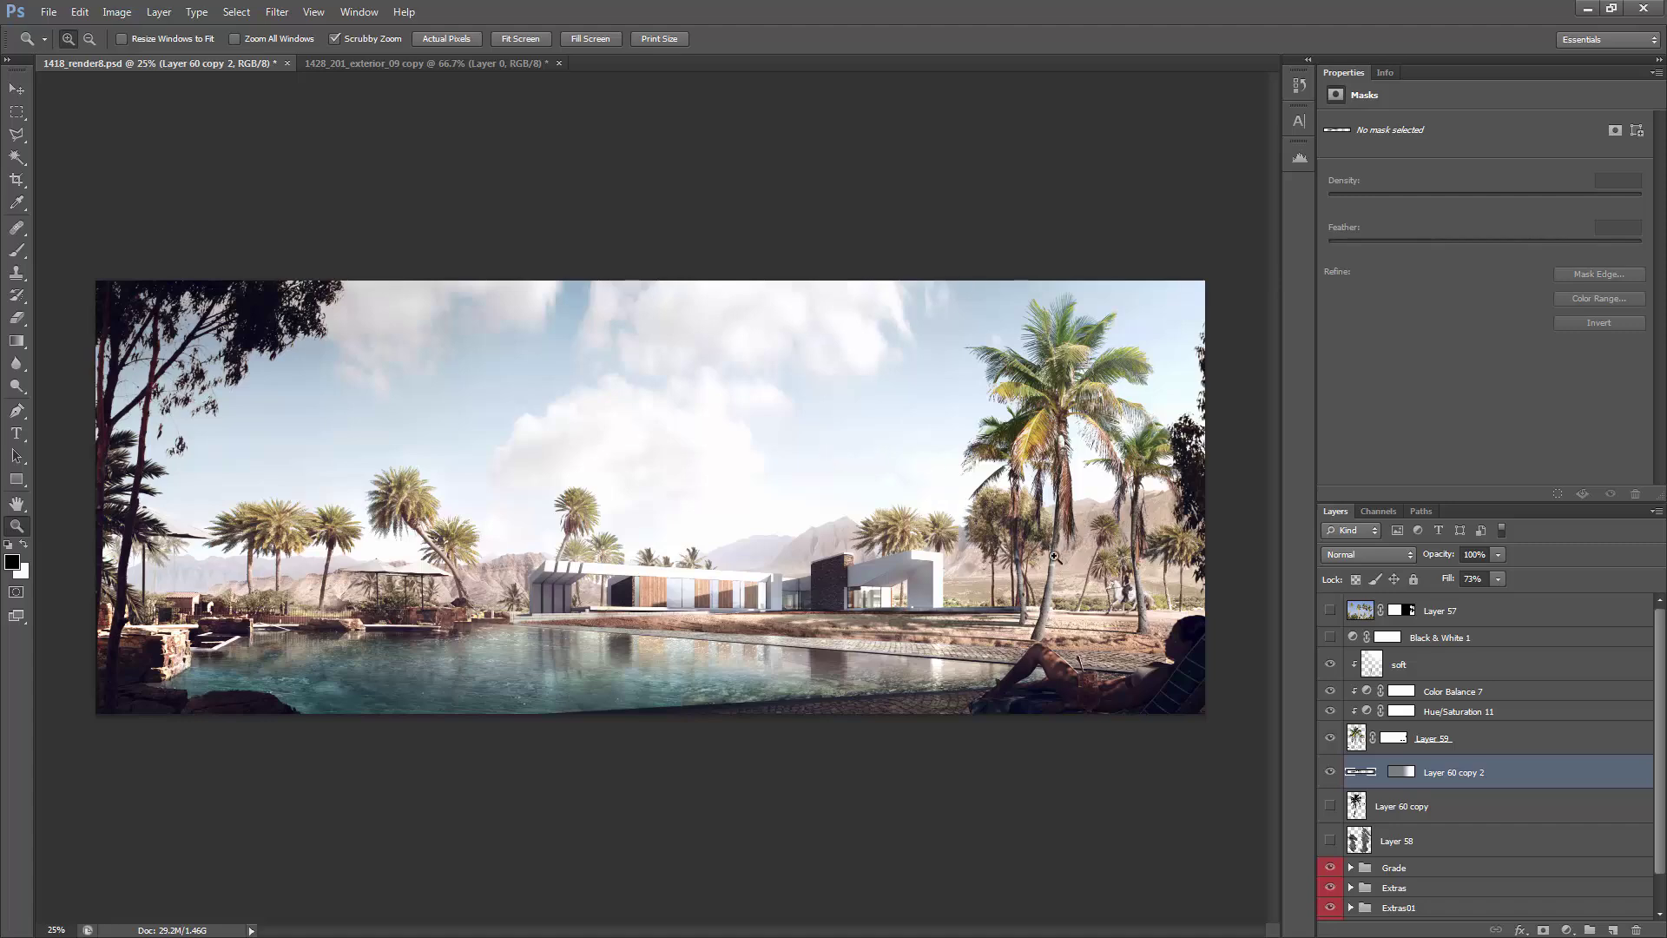
Step: On a new layer above the soft layer, paint small black contact shadows at the bases of the palm trunks with a 9 px brush at 20% opacity
{"action": "left_click", "coordinate": [1129, 655]}
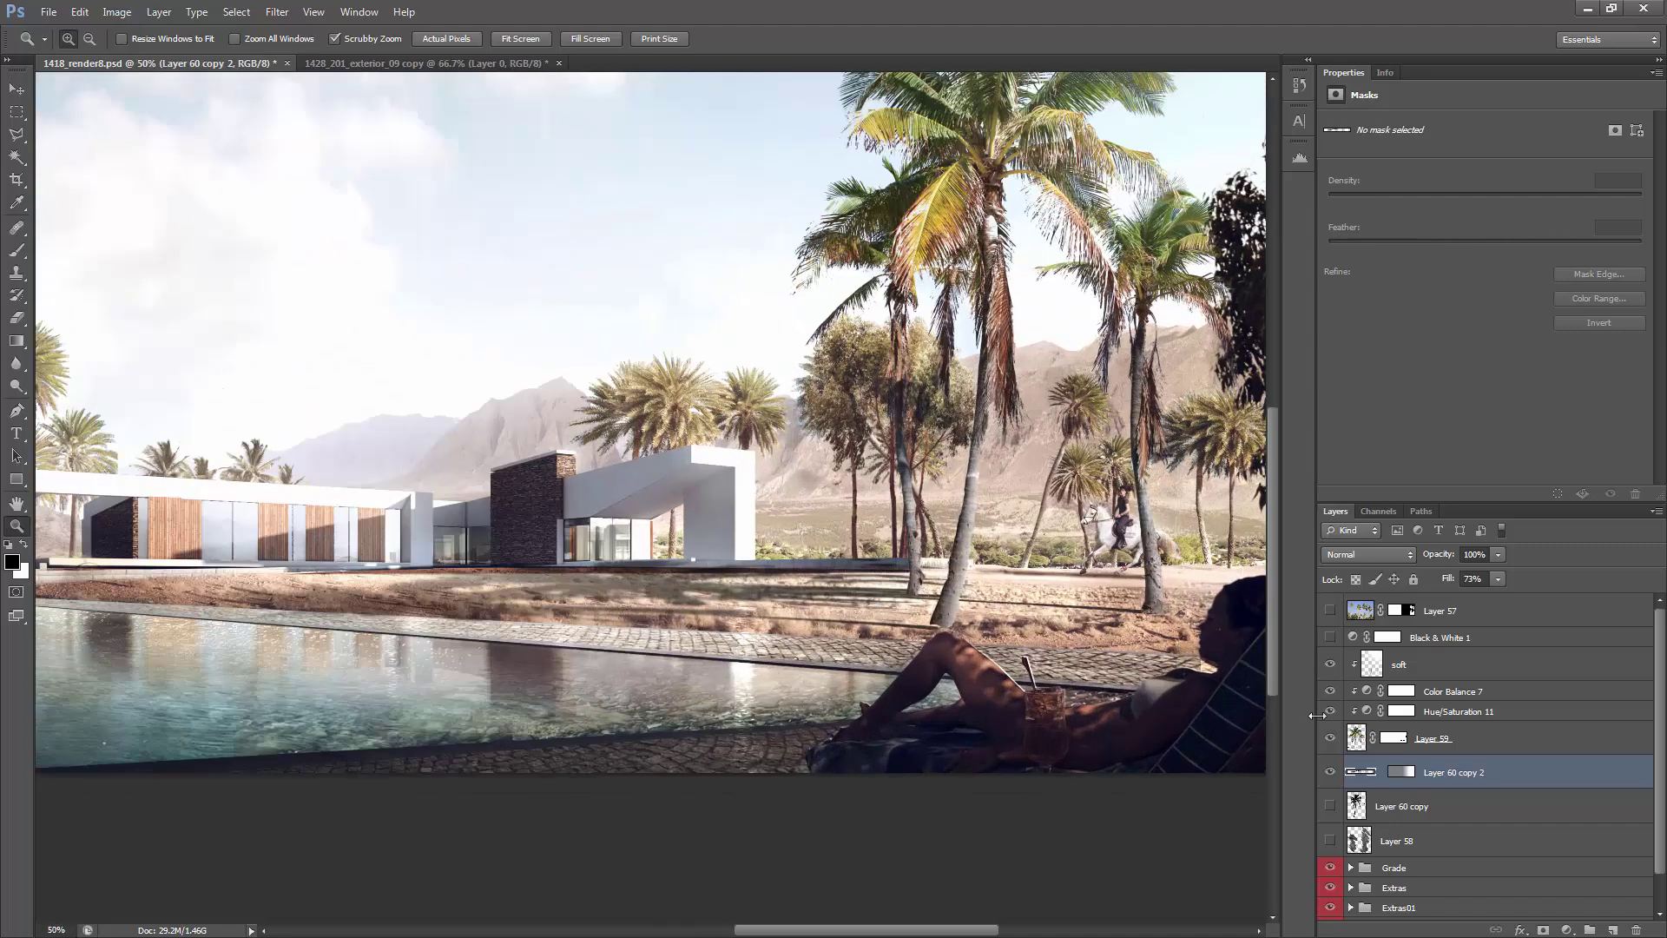
{"action": "left_click", "coordinate": [1405, 676]}
{"action": "key", "text": "ctrl+shift+alt+n"}
{"action": "key", "text": "b"}
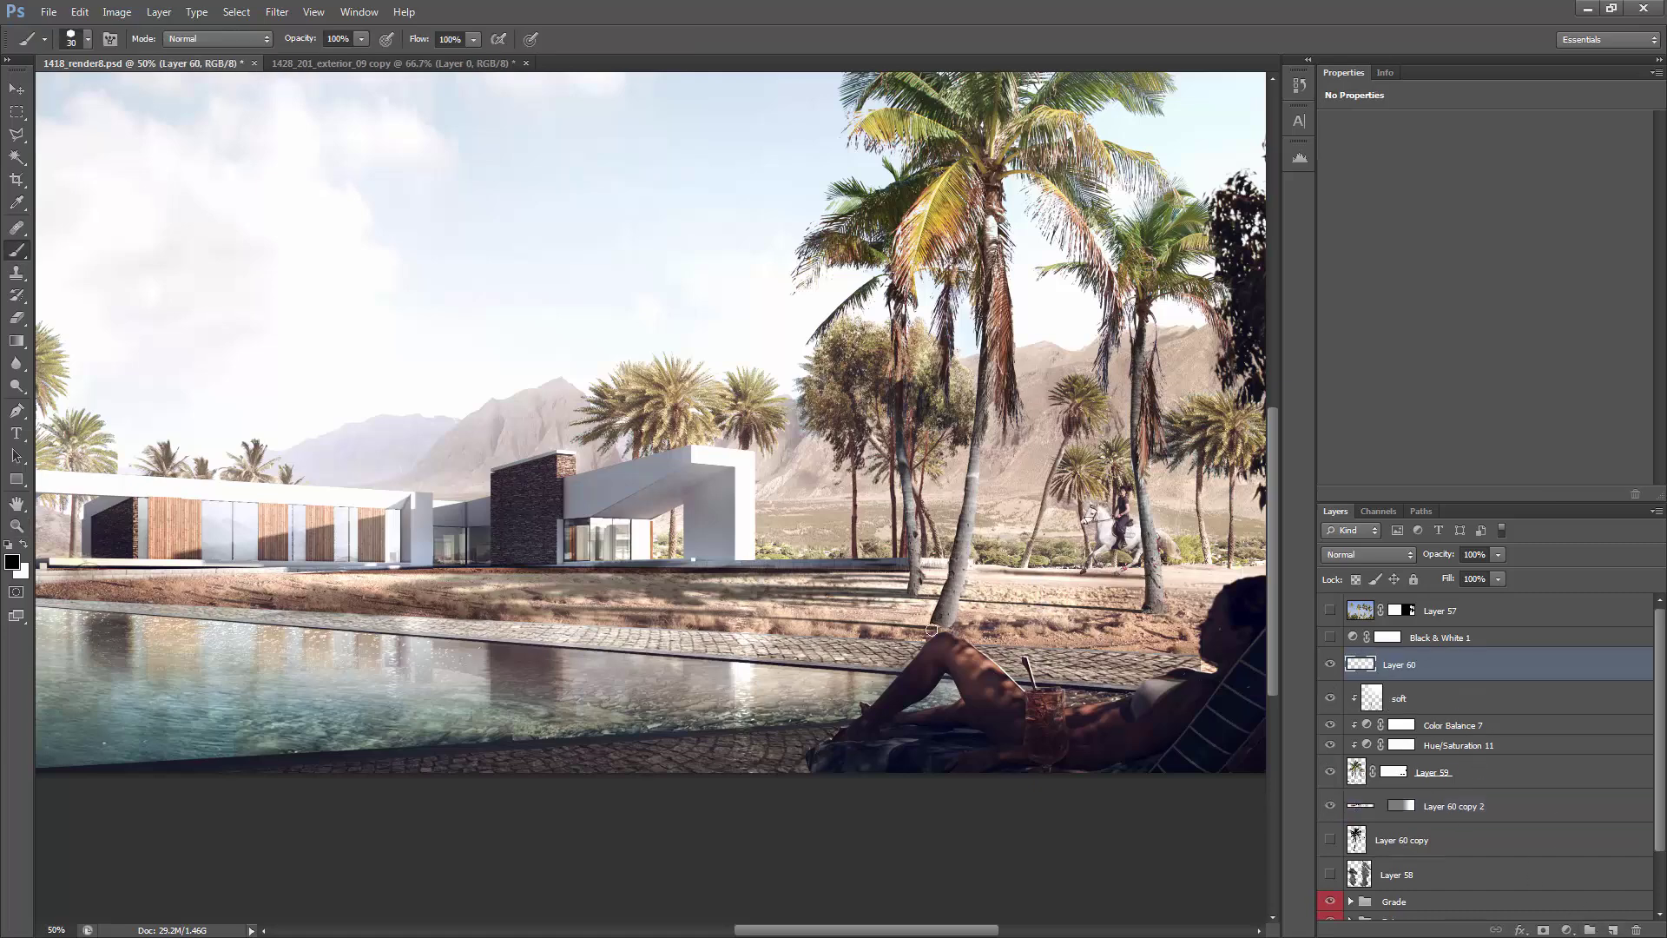
{"action": "left_click_drag", "start_coordinate": [955, 621], "coordinate": [920, 615]}
{"action": "left_click_drag", "start_coordinate": [932, 625], "coordinate": [944, 623]}
{"action": "left_click_drag", "start_coordinate": [1145, 610], "coordinate": [1131, 610]}
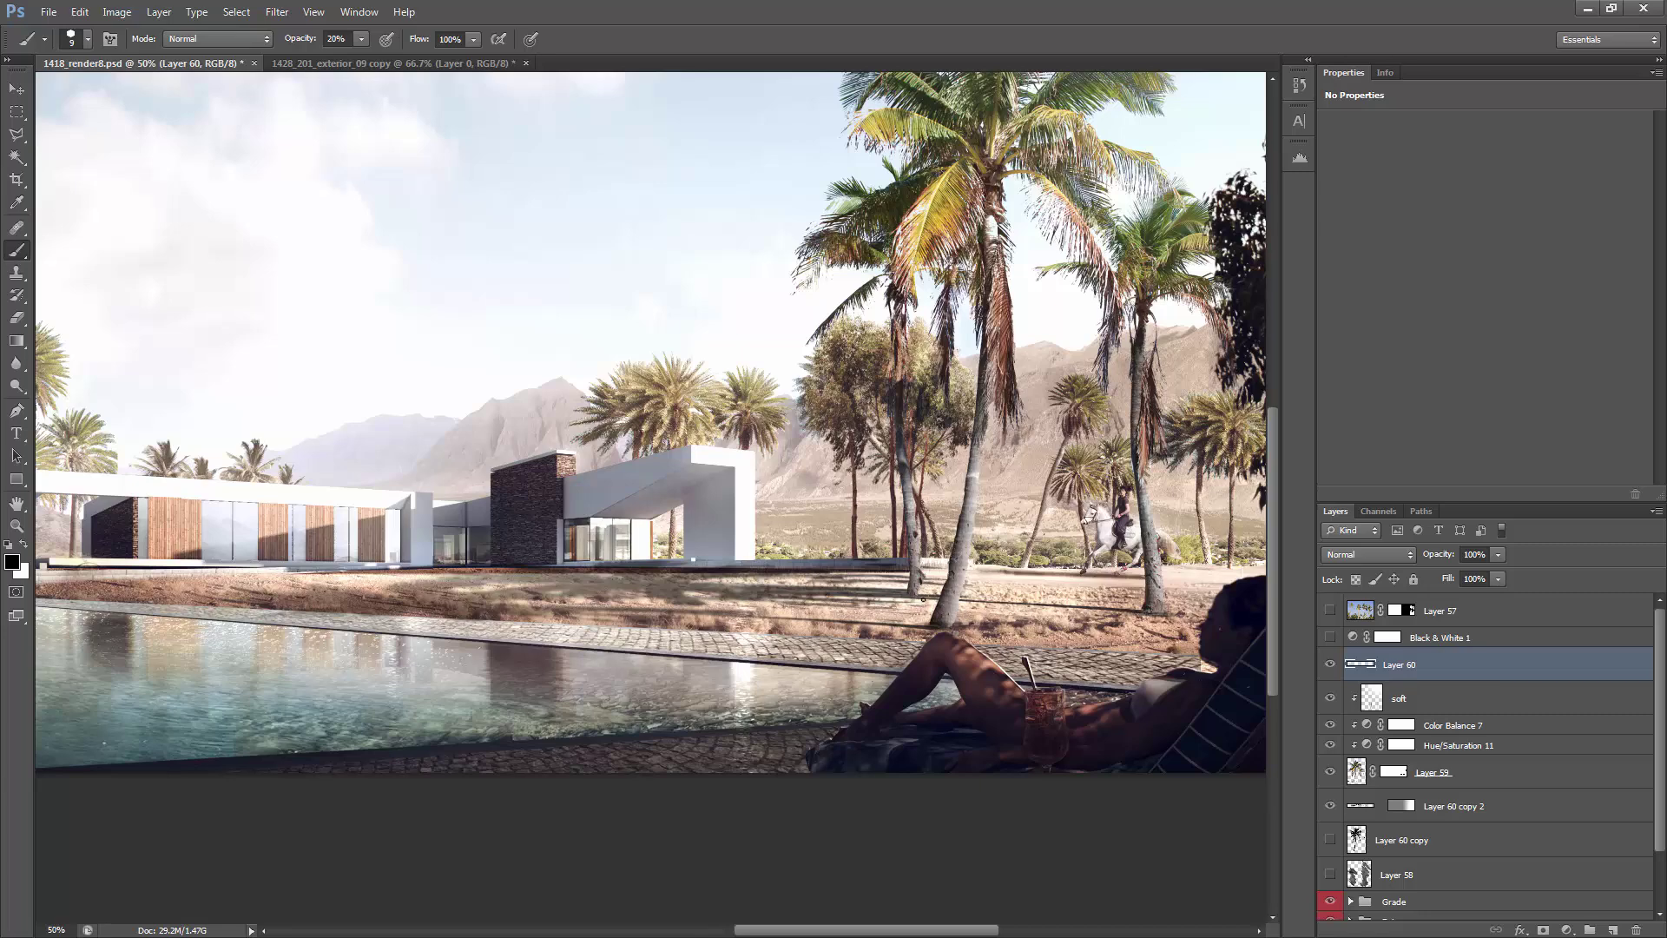
Step: Switch the brush to the soft round 177 px preset
{"action": "key", "text": "F5"}
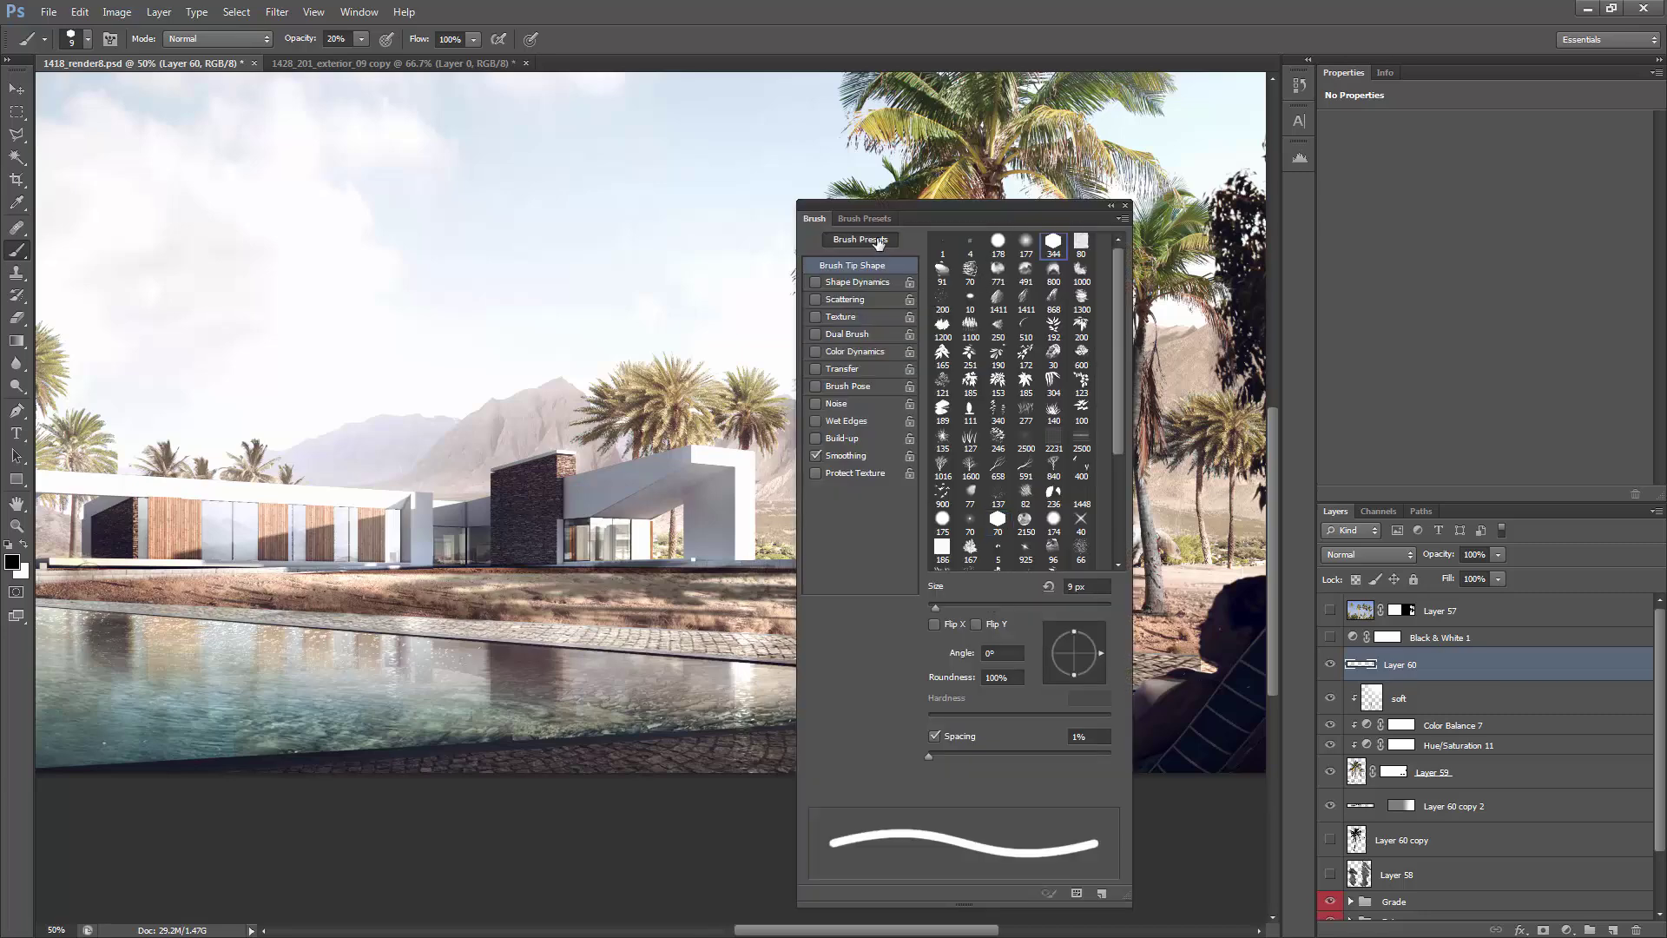
{"action": "left_click", "coordinate": [881, 250]}
{"action": "left_click_drag", "start_coordinate": [1123, 790], "coordinate": [1120, 268]}
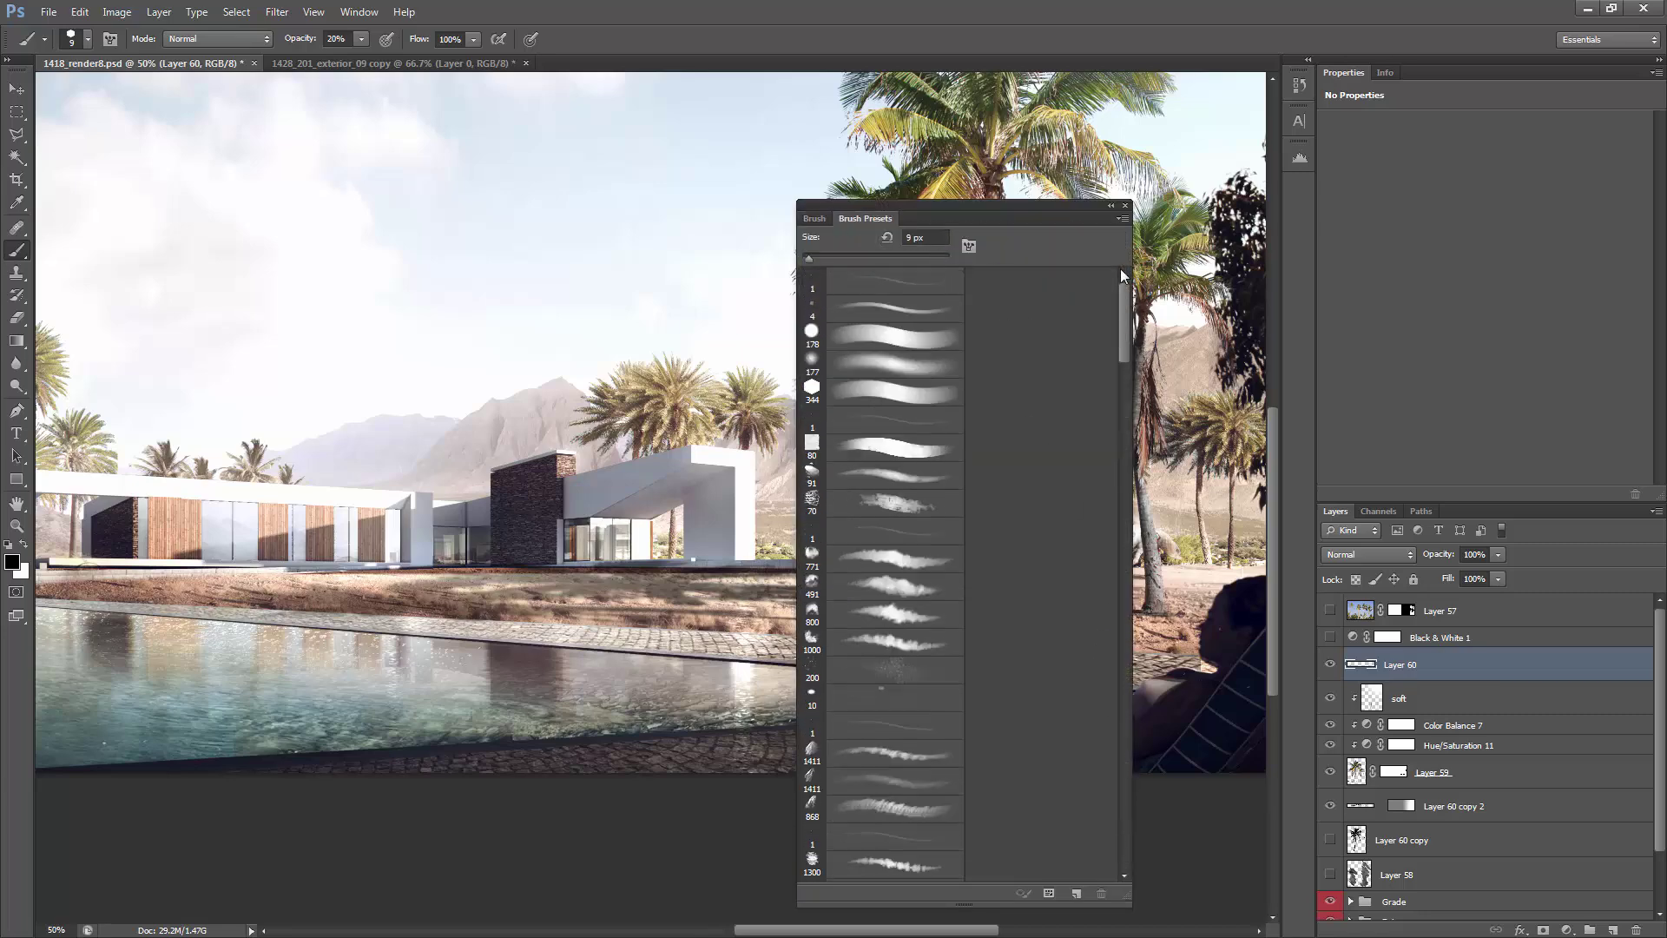
{"action": "left_click", "coordinate": [911, 360]}
{"action": "key", "text": "F5"}
{"action": "key", "text": "F5"}
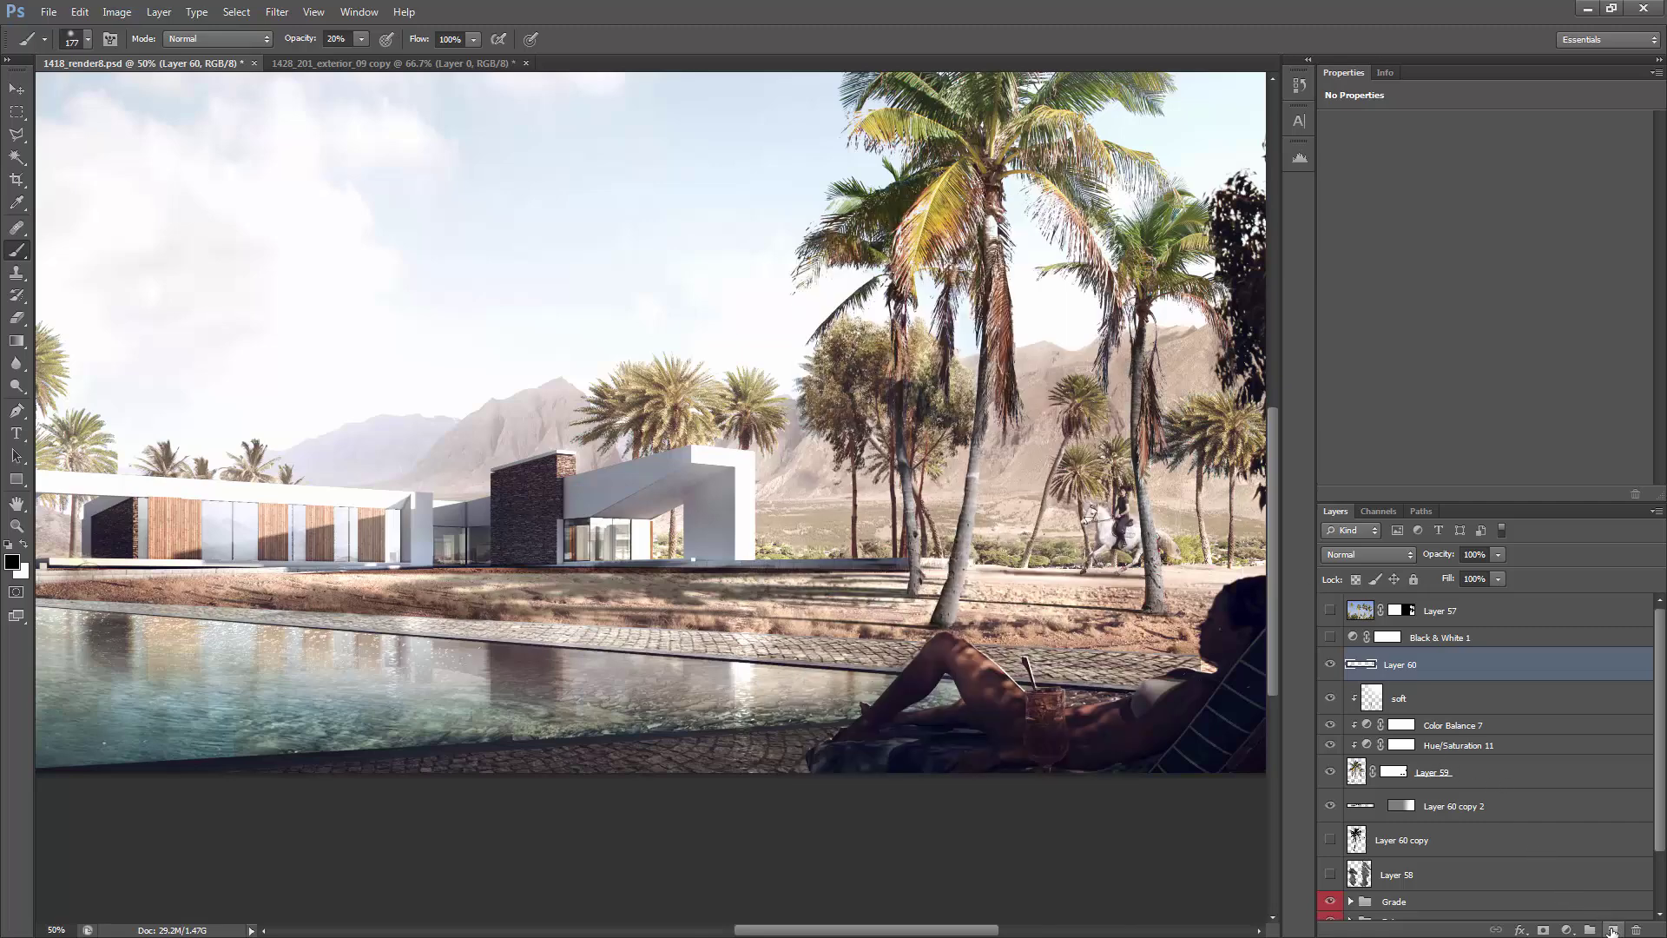
Step: Add a new layer above the contact shadows and set its blend mode to Soft Light
{"action": "left_click", "coordinate": [1612, 930]}
{"action": "left_click", "coordinate": [1379, 555]}
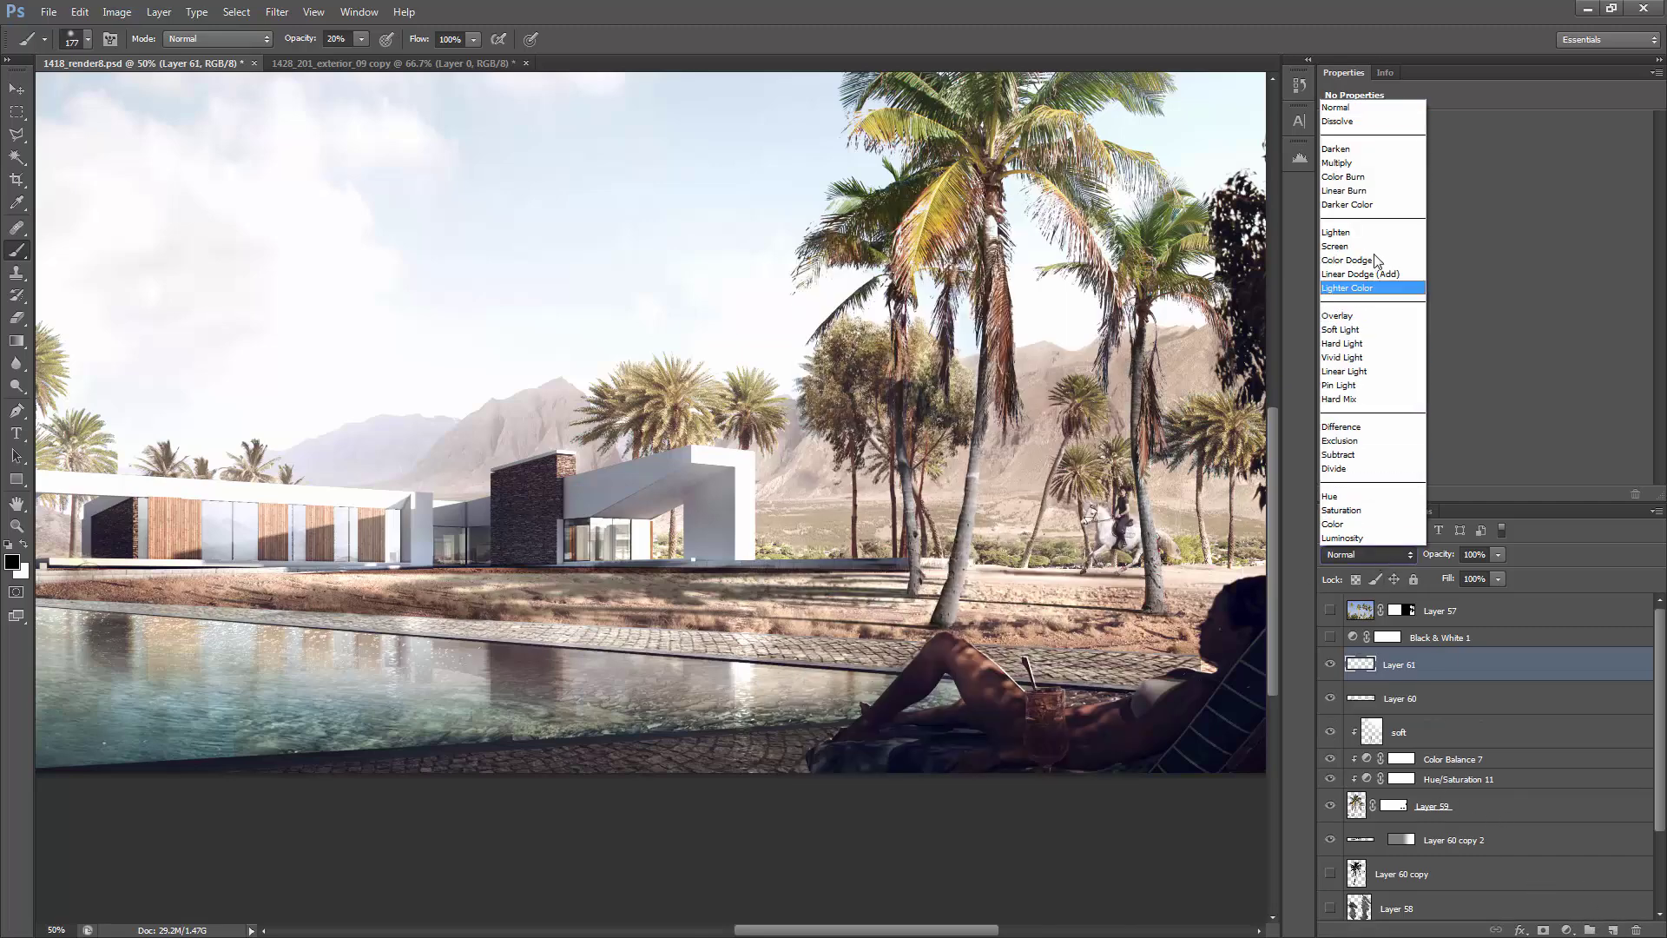
{"action": "left_click", "coordinate": [1342, 329]}
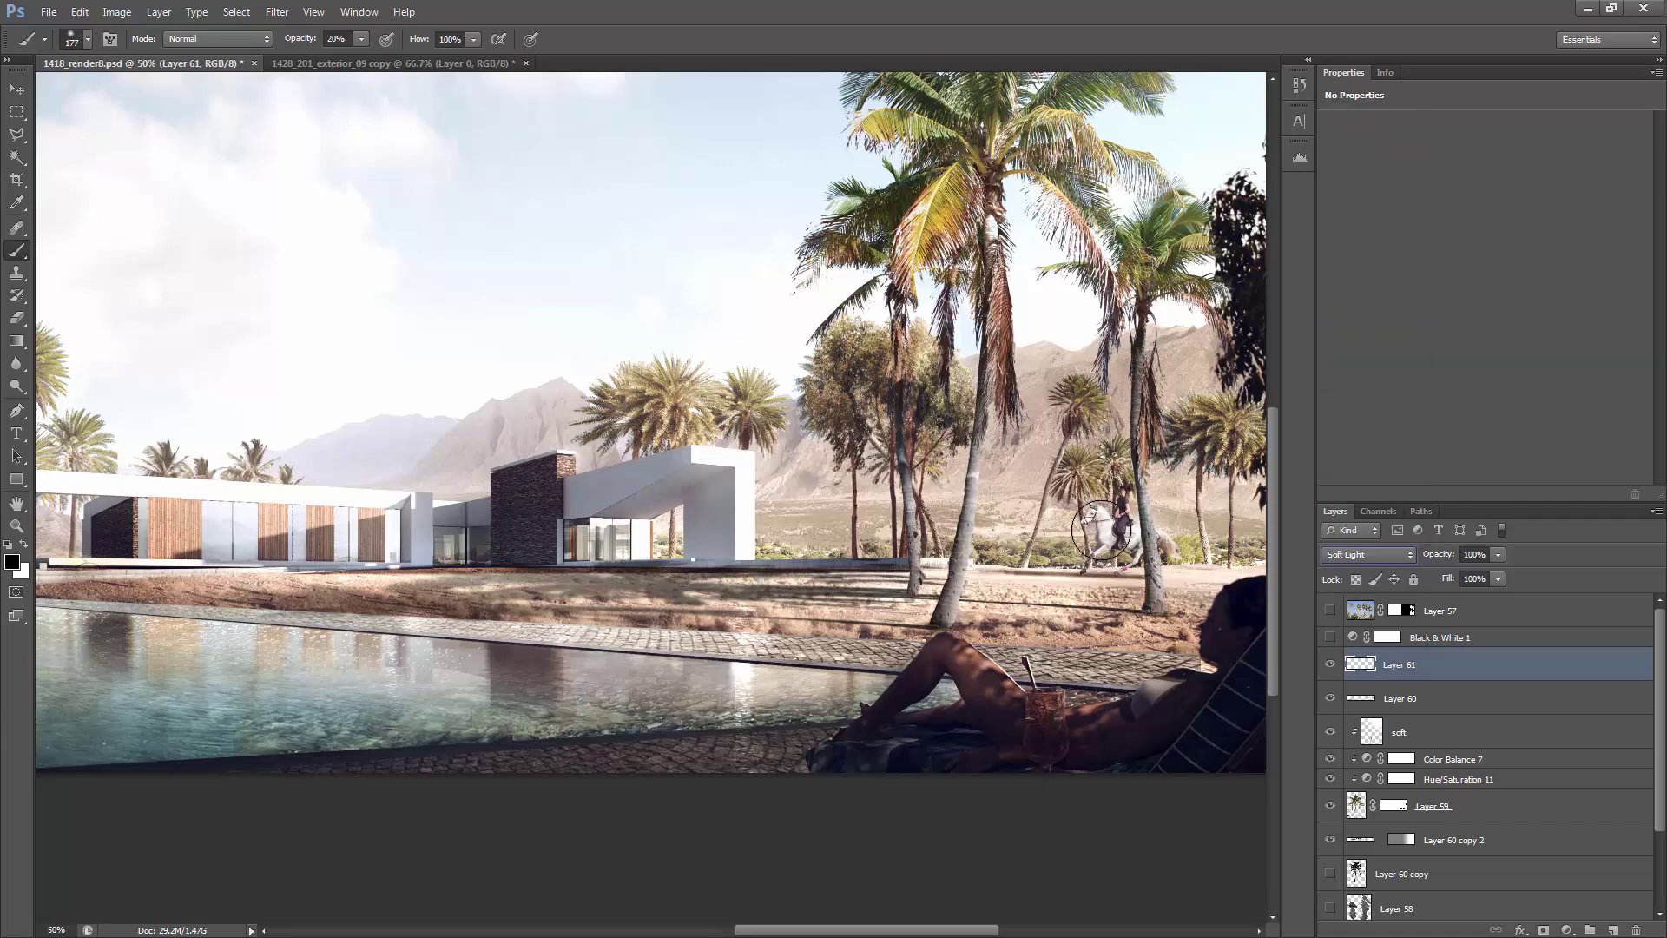
Step: Darken the ground around the palm trunk bases with soft black strokes at 125 px, and lower the brush opacity to 10%
{"action": "key", "text": "bracketleft"}
{"action": "key", "text": "bracketleft"}
{"action": "key", "text": "bracketleft"}
{"action": "left_click", "coordinate": [923, 601]}
{"action": "mouse_move", "coordinate": [923, 601]}
{"action": "left_mouse_down"}
{"action": "mouse_move", "coordinate": [835, 587]}
{"action": "mouse_move", "coordinate": [935, 602]}
{"action": "left_mouse_up"}
{"action": "key", "text": "2"}
{"action": "key", "text": "3"}
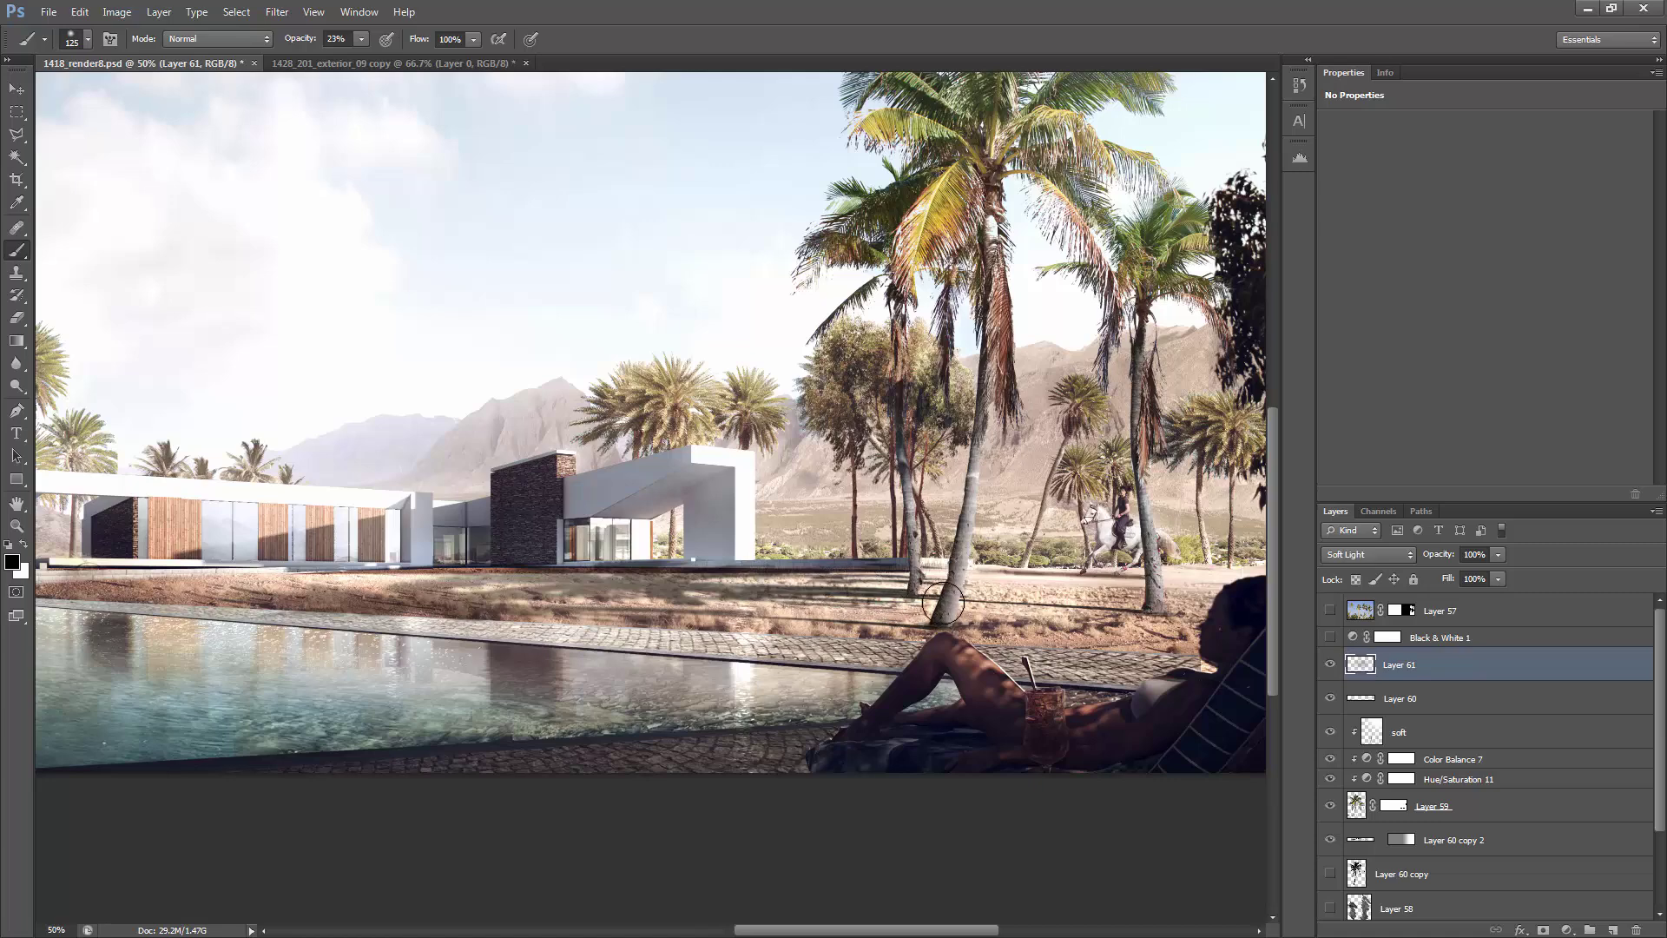
{"action": "key", "text": "0"}
{"action": "mouse_move", "coordinate": [958, 598]}
{"action": "left_mouse_down"}
{"action": "mouse_move", "coordinate": [797, 577]}
{"action": "mouse_move", "coordinate": [945, 633]}
{"action": "mouse_move", "coordinate": [801, 622]}
{"action": "mouse_move", "coordinate": [960, 623]}
{"action": "mouse_move", "coordinate": [769, 608]}
{"action": "mouse_move", "coordinate": [1124, 619]}
{"action": "mouse_move", "coordinate": [1211, 643]}
{"action": "left_mouse_up"}
{"action": "key", "text": "ctrl+z"}
{"action": "key", "text": "1"}
Step: Target the merged palm shadow layer's image and switch to the Blur tool
{"action": "left_click", "coordinate": [1414, 705]}
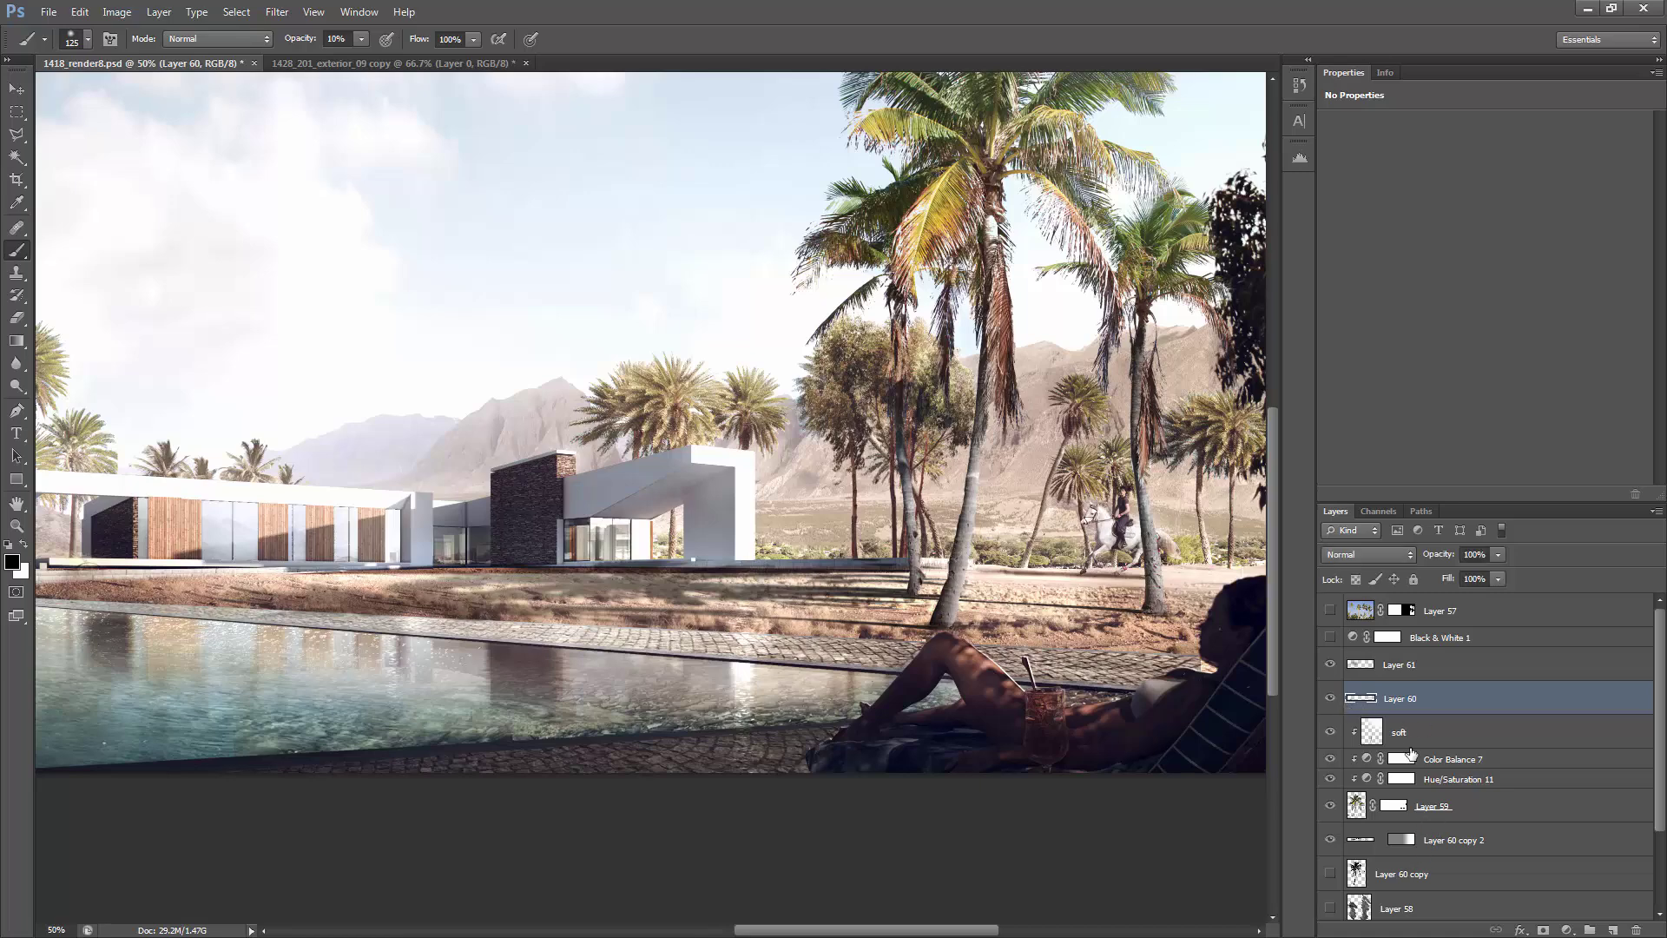
{"action": "left_click", "coordinate": [1368, 840]}
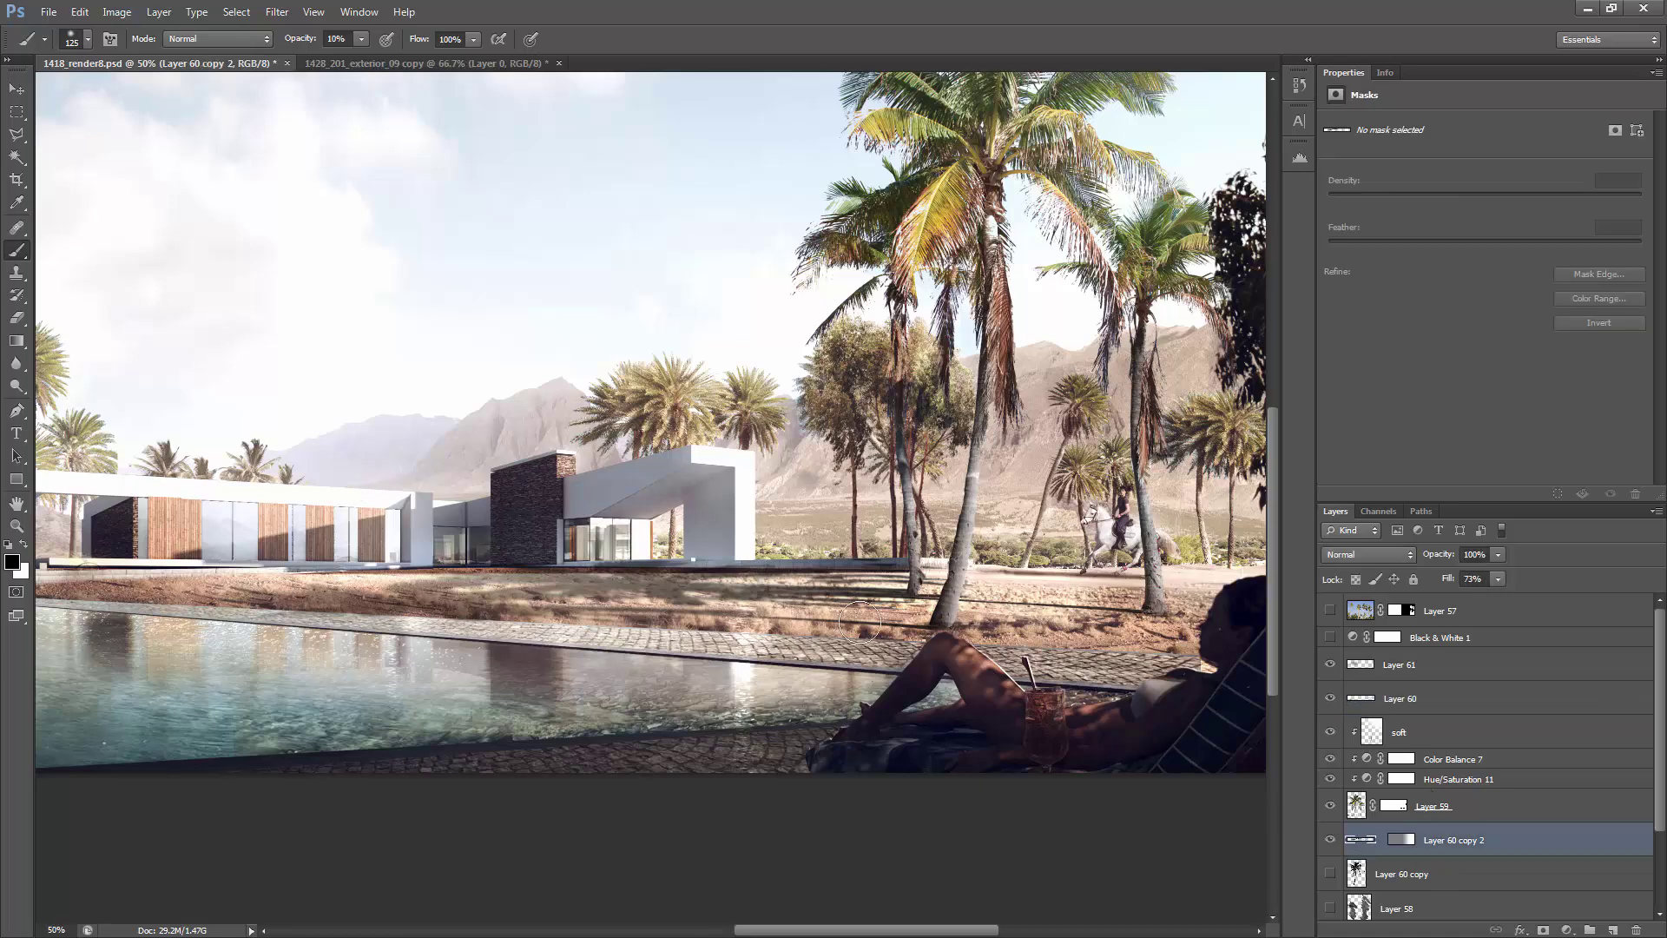
{"action": "left_click", "coordinate": [14, 369]}
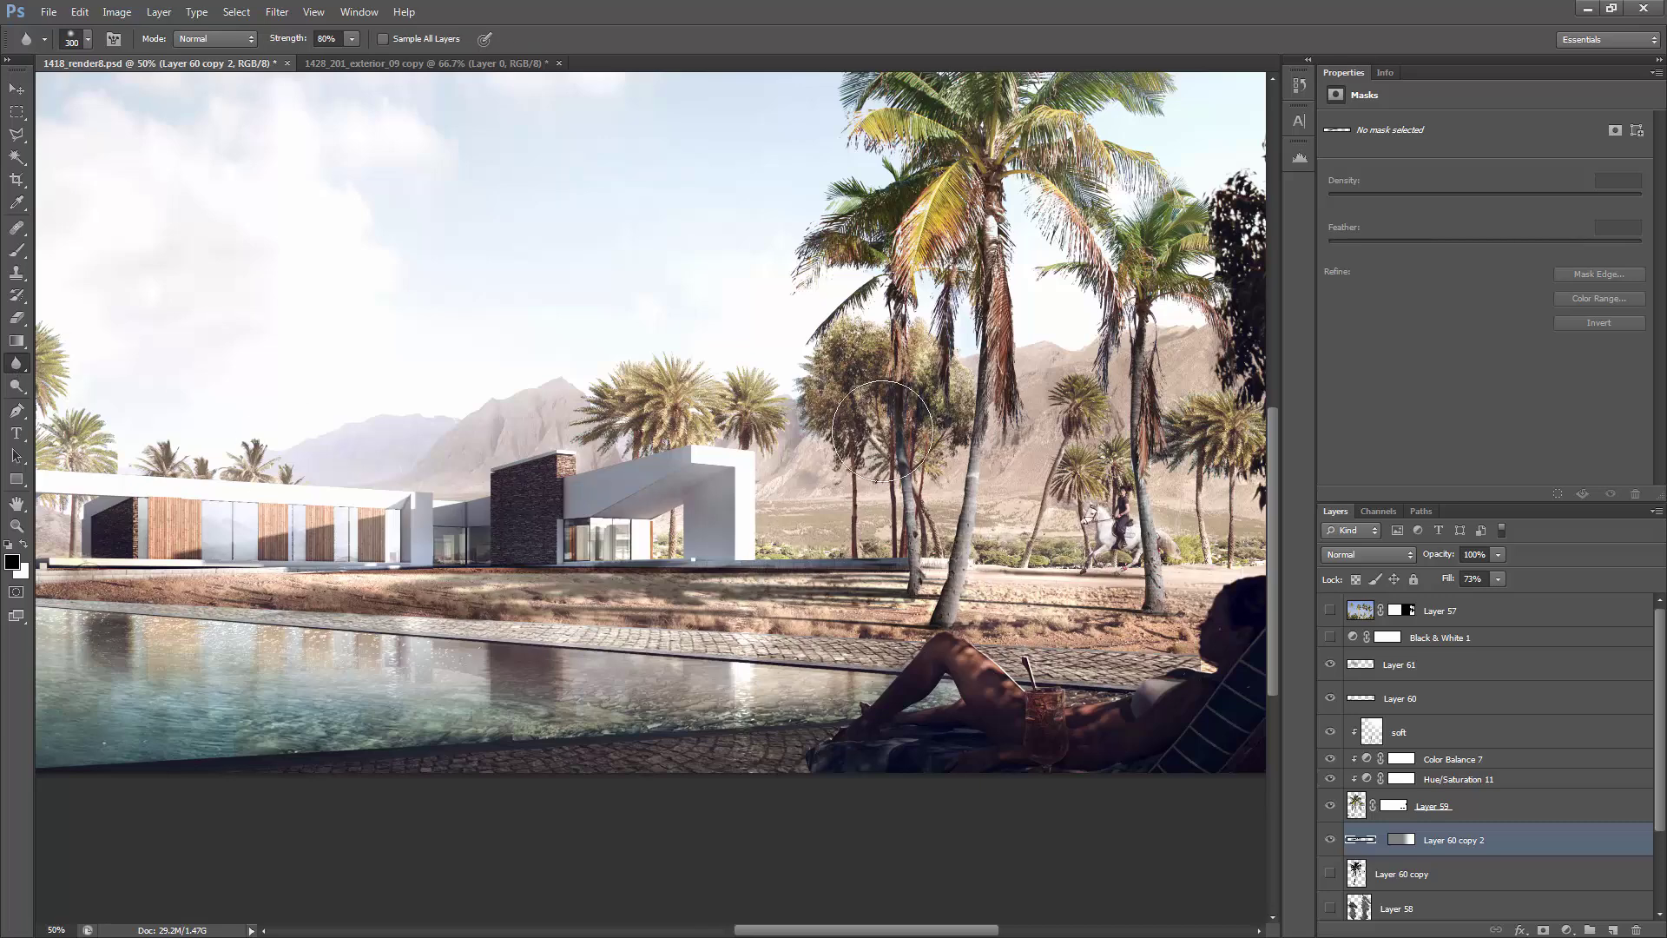
Step: Examine the palm trunk bases and their ground shadows up close and within the whole rendering
{"action": "key", "text": "z"}
{"action": "left_click", "coordinate": [870, 408], "text": "alt"}
{"action": "left_click", "coordinate": [869, 409], "text": "alt"}
{"action": "left_click", "coordinate": [870, 408], "text": "alt"}
{"action": "left_click", "coordinate": [967, 568]}
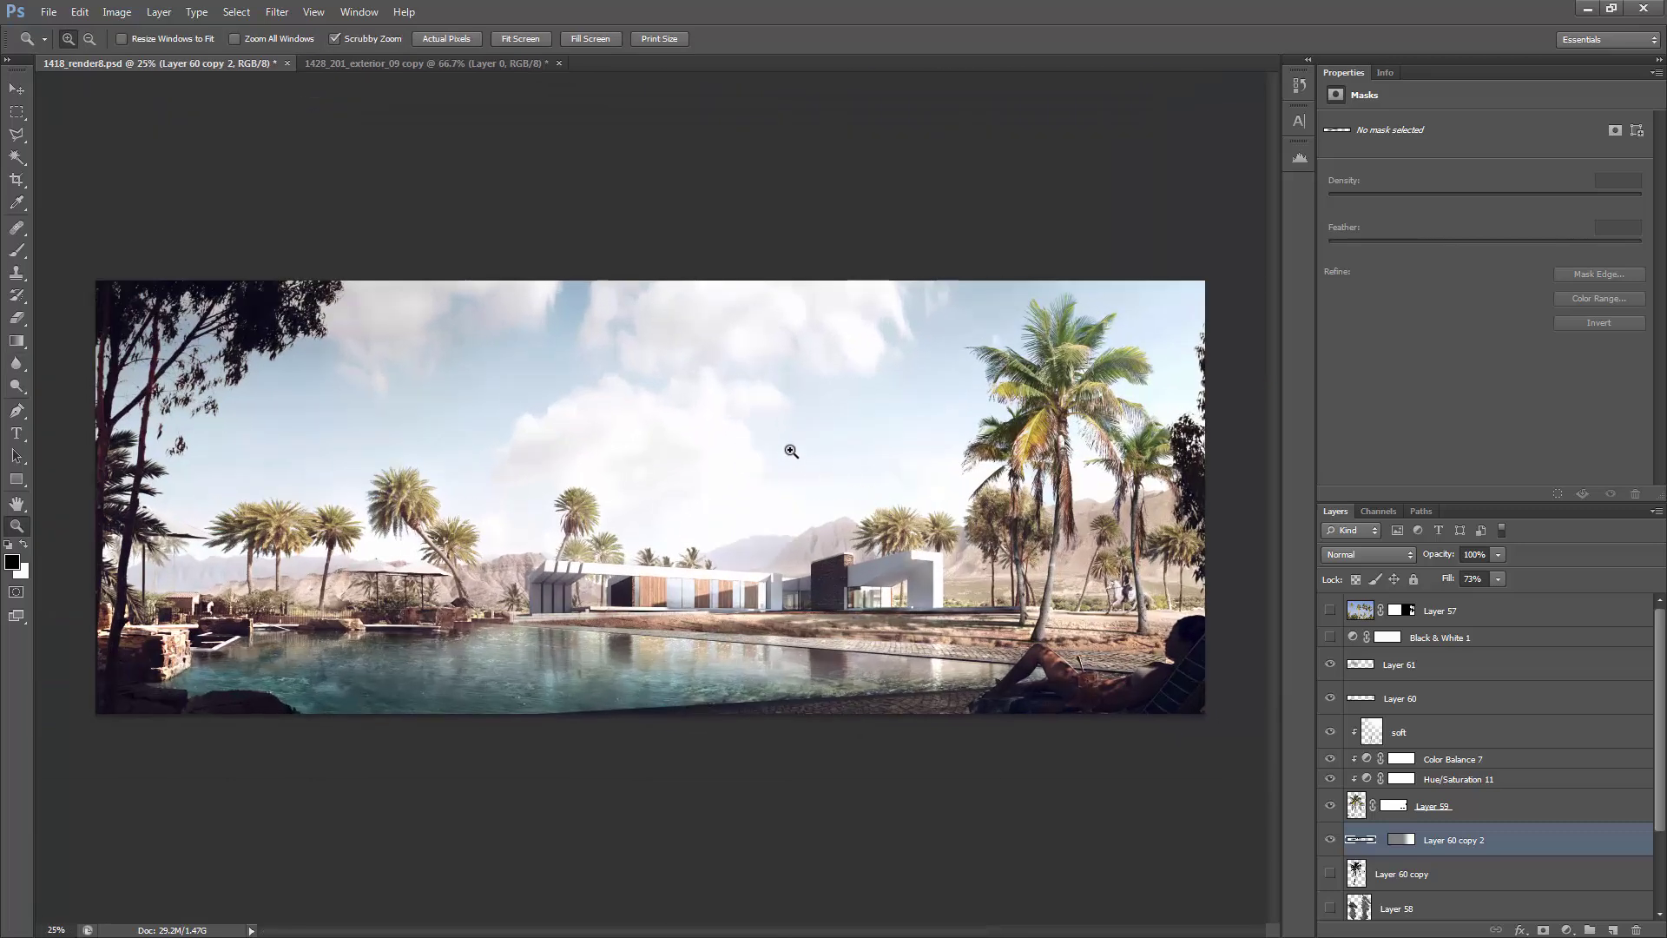
{"action": "left_click", "coordinate": [1043, 633]}
{"action": "left_click", "coordinate": [1155, 624]}
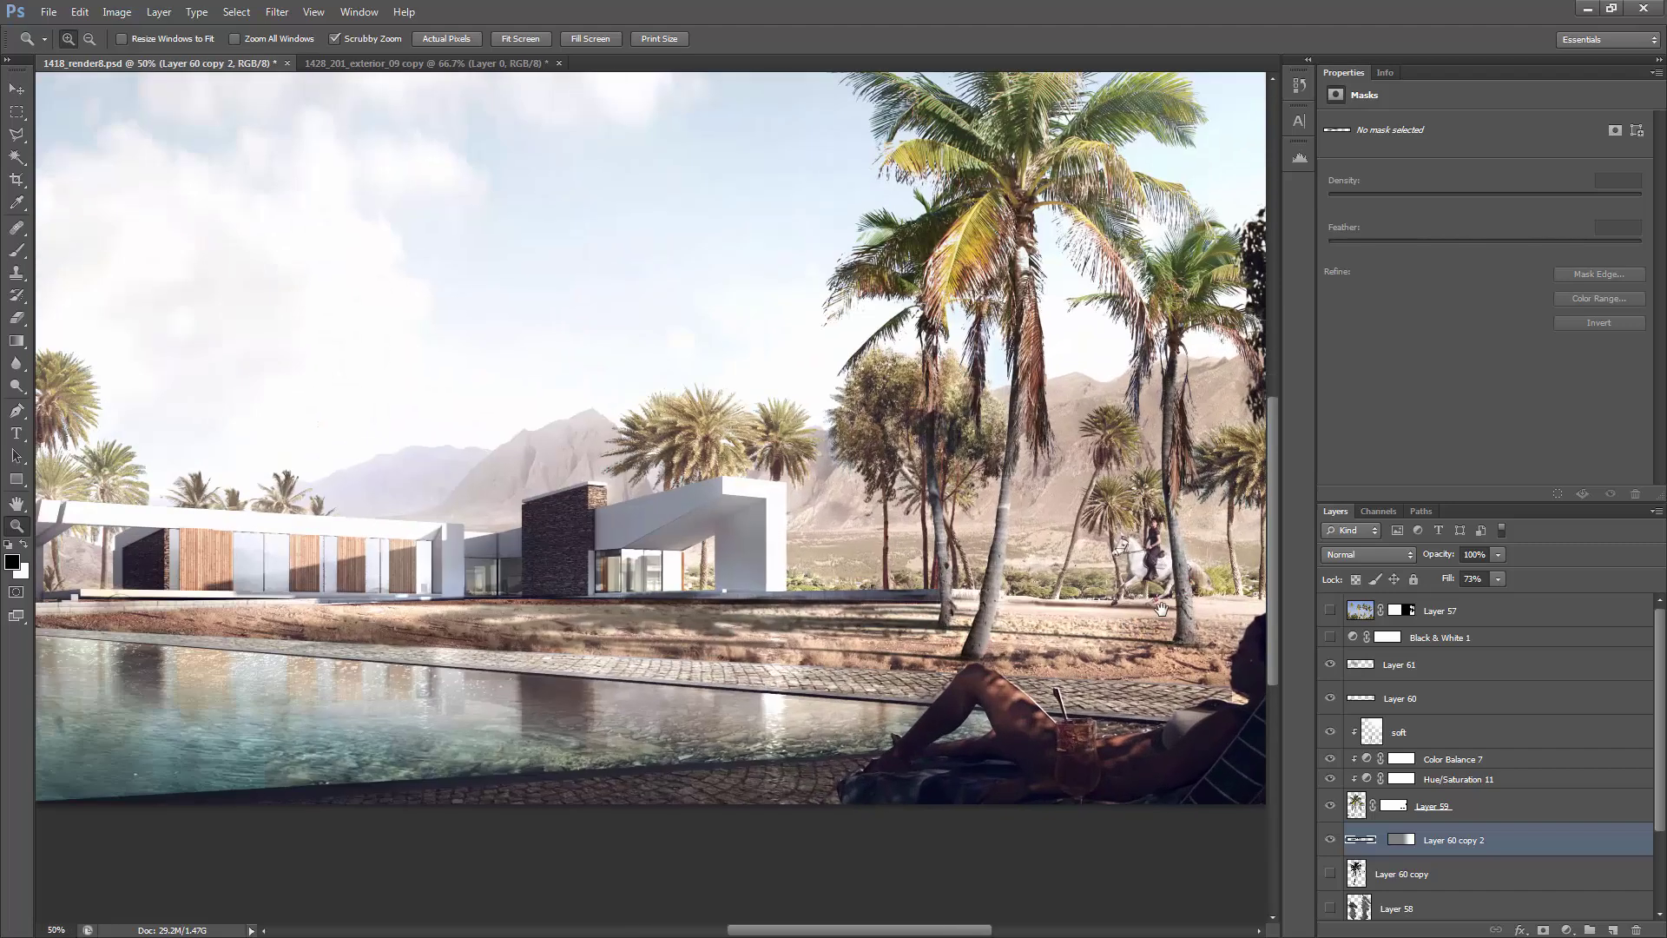
{"action": "left_click_drag", "start_coordinate": [1159, 612], "coordinate": [1039, 572]}
{"action": "left_click", "coordinate": [970, 520], "text": "alt"}
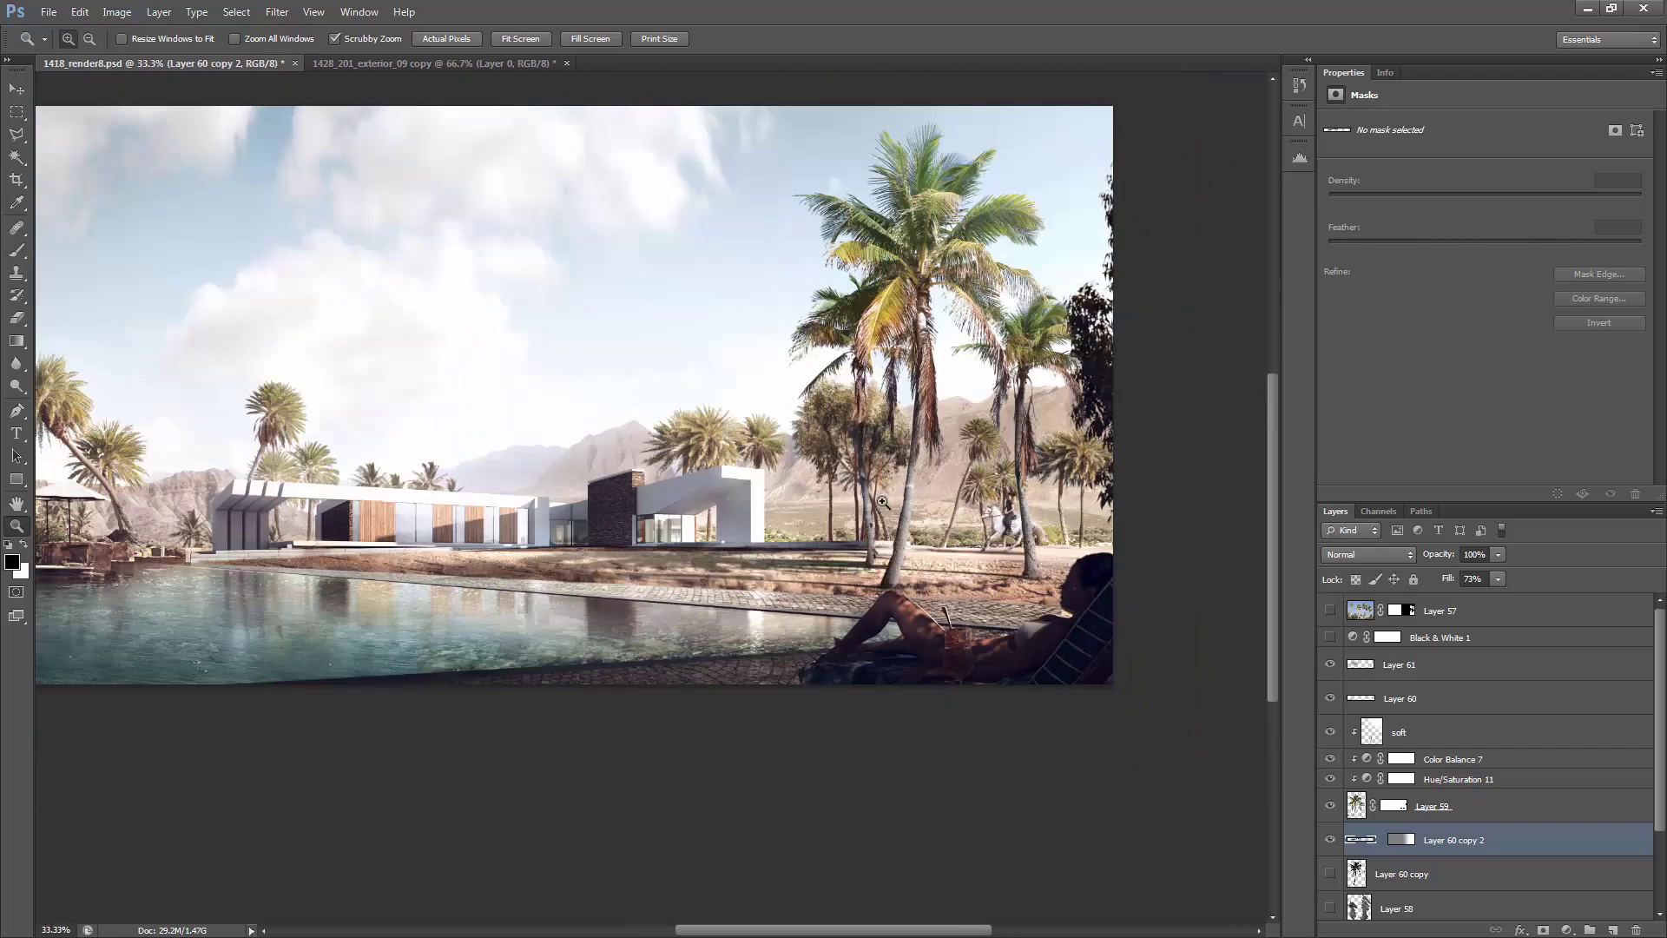
{"action": "left_click", "coordinate": [836, 487], "text": "alt"}
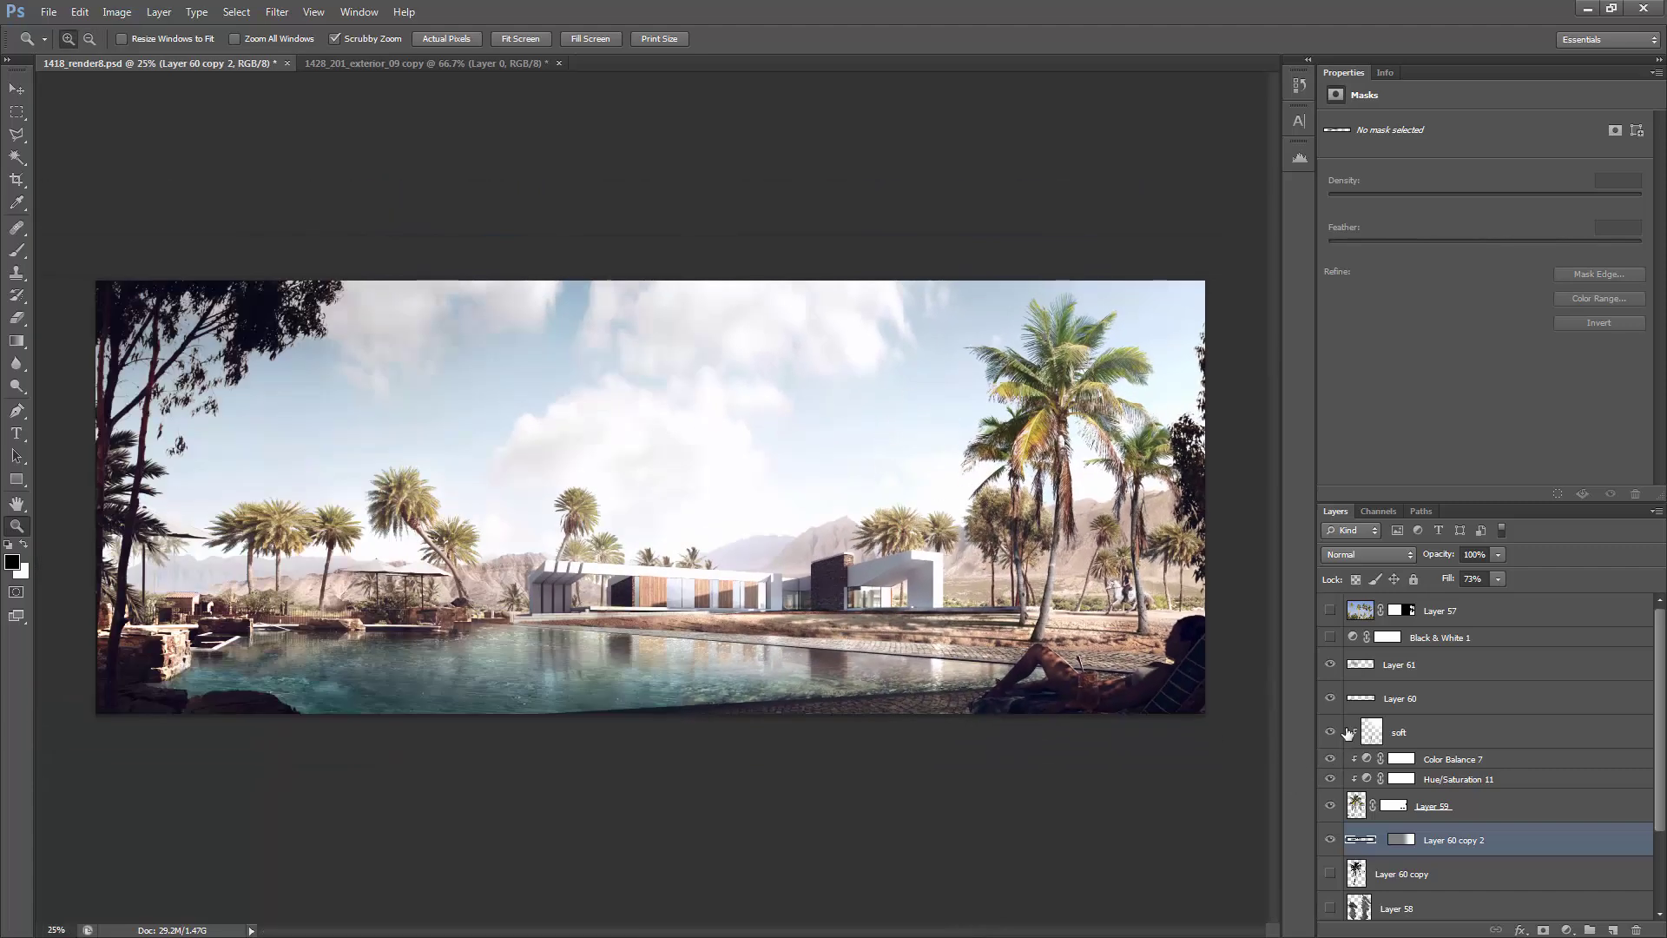
Step: Hide and restore the shadow, contact and palm adjustment layers to compare the rendering with and without them
{"action": "left_click_drag", "start_coordinate": [1333, 732], "coordinate": [1331, 779]}
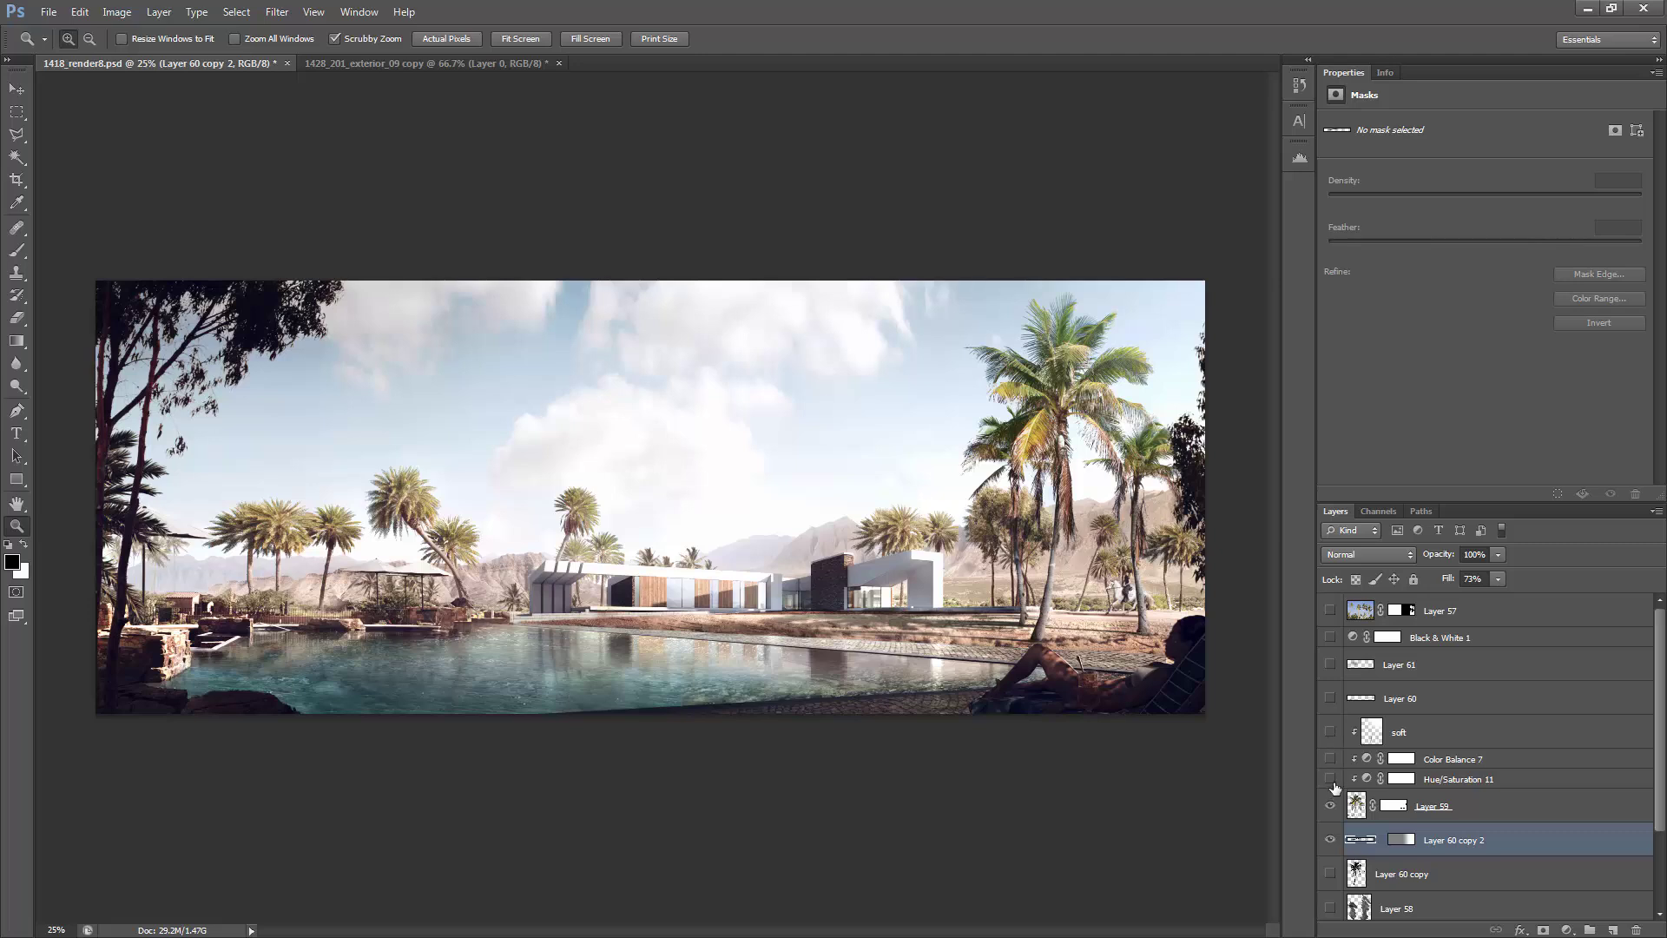
{"action": "left_click", "coordinate": [1331, 840]}
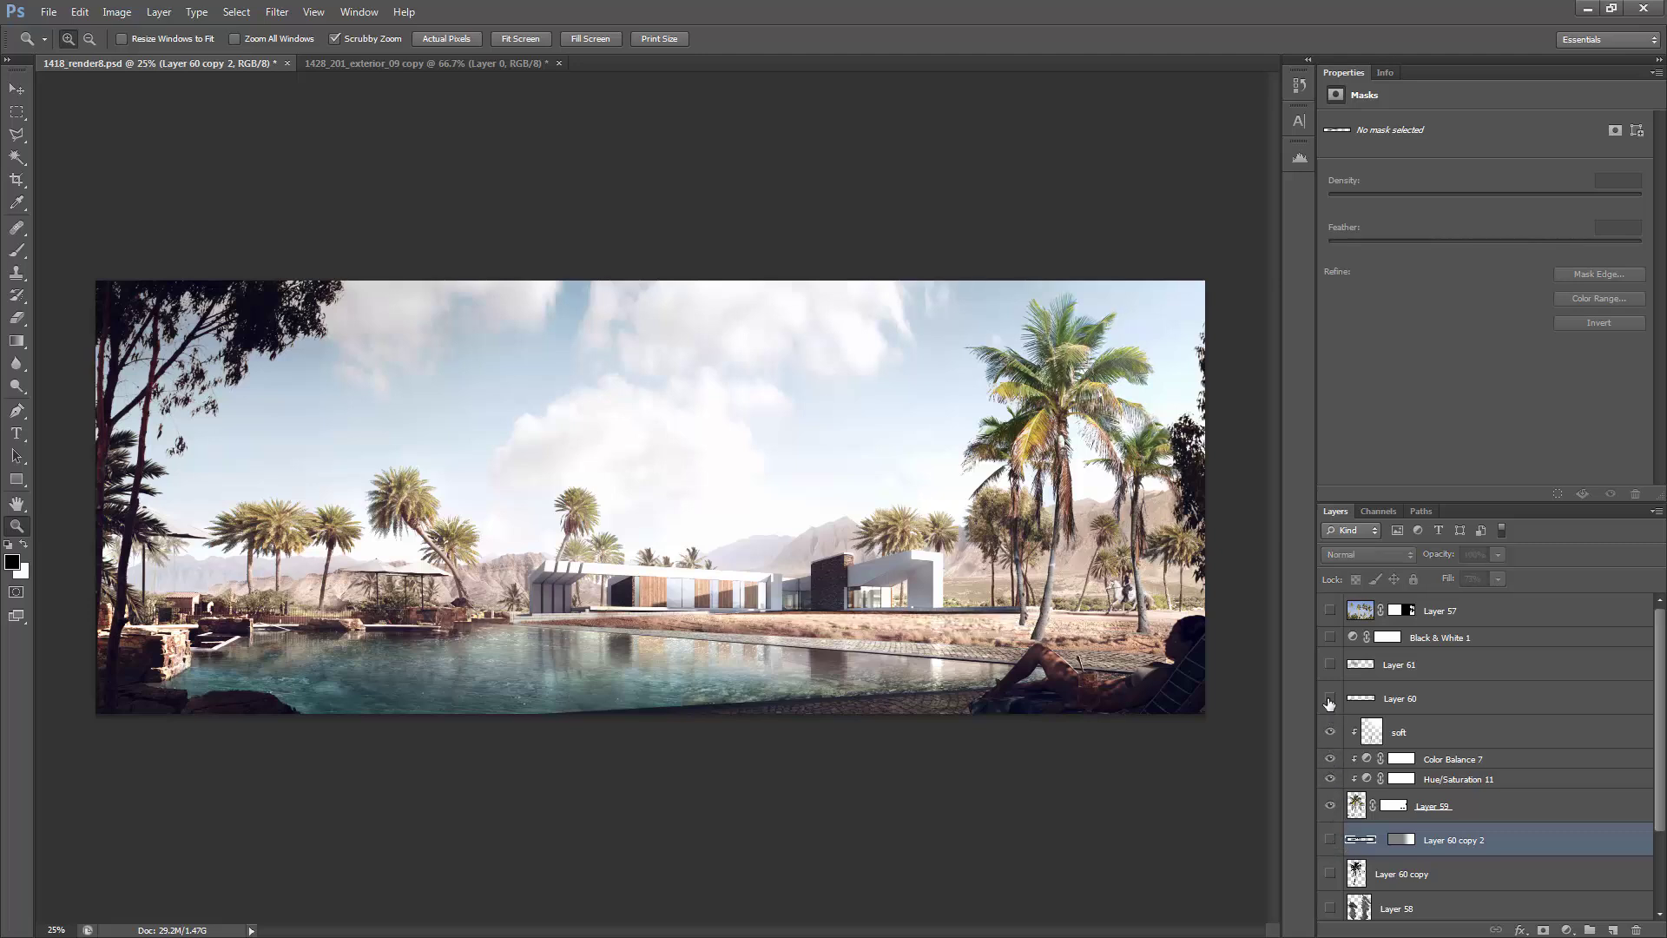
{"action": "left_click", "coordinate": [1330, 665]}
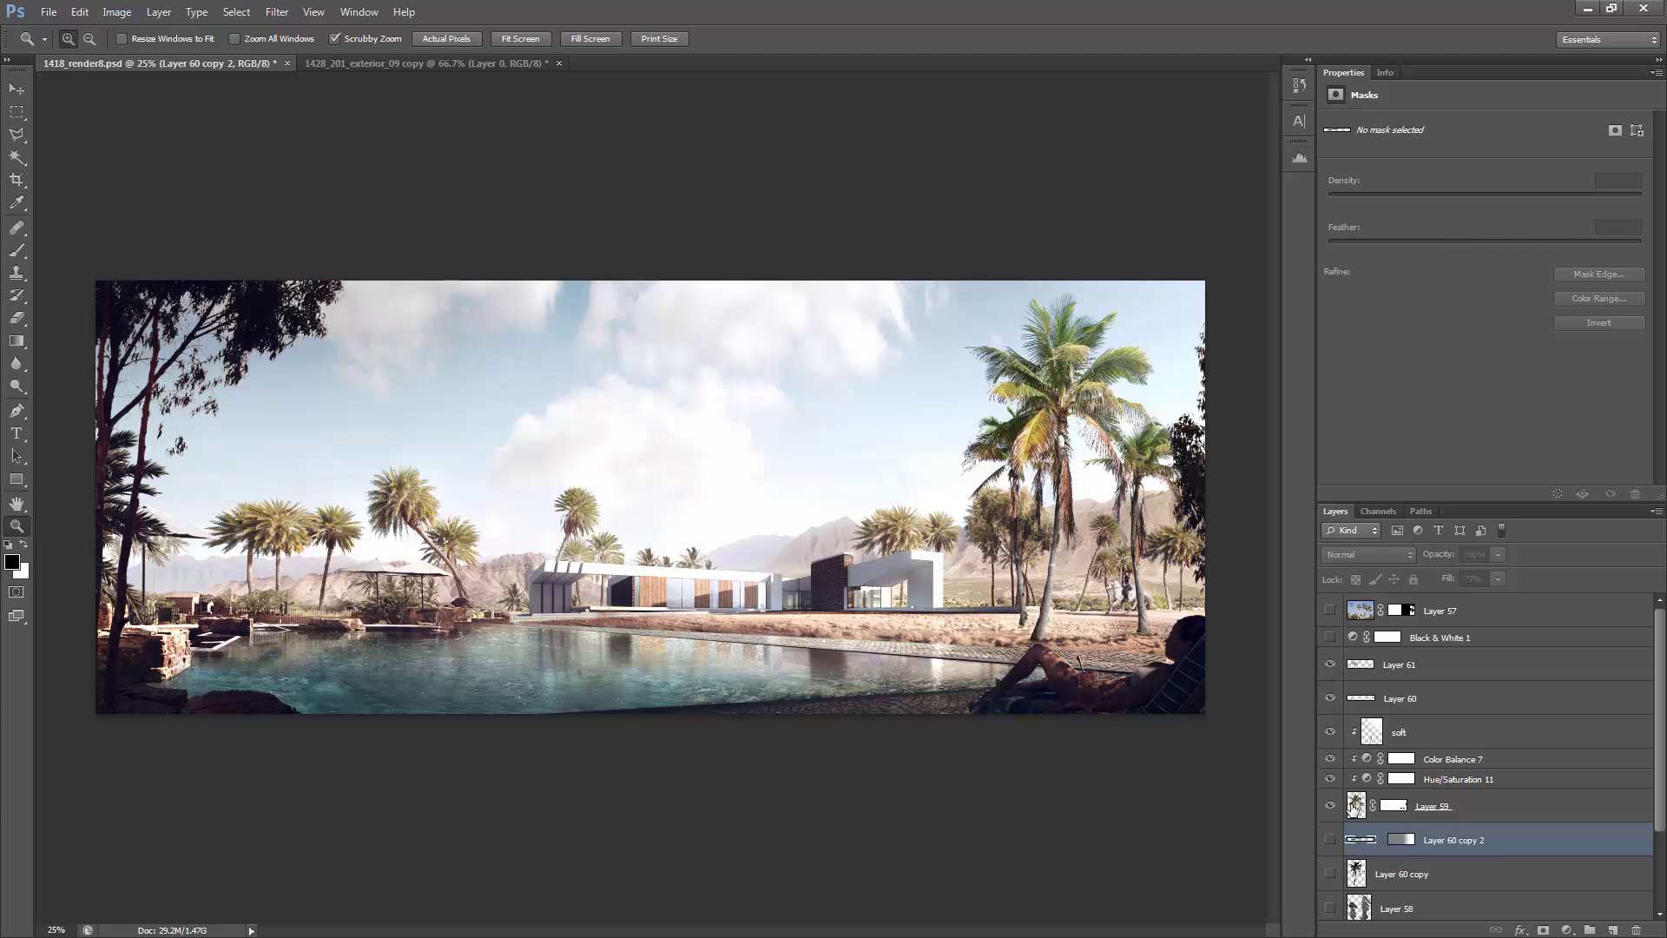
{"action": "left_click", "coordinate": [1332, 838]}
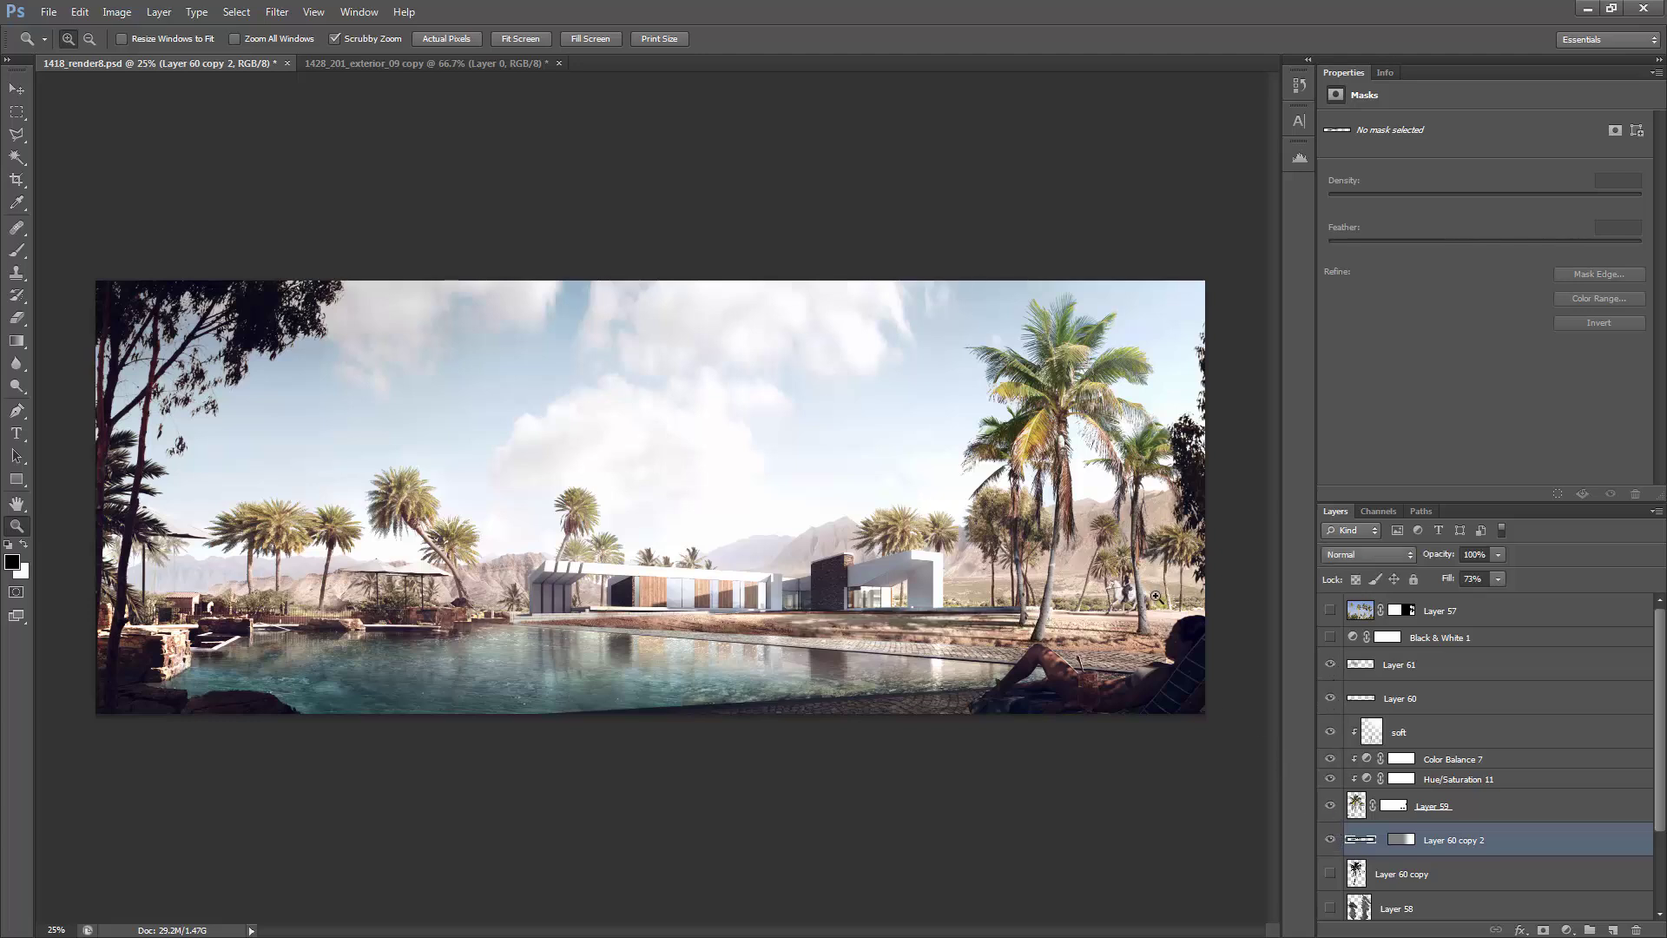
Step: Flip the whole canvas horizontally
{"action": "left_click", "coordinate": [118, 12]}
{"action": "mouse_move", "coordinate": [159, 12]}
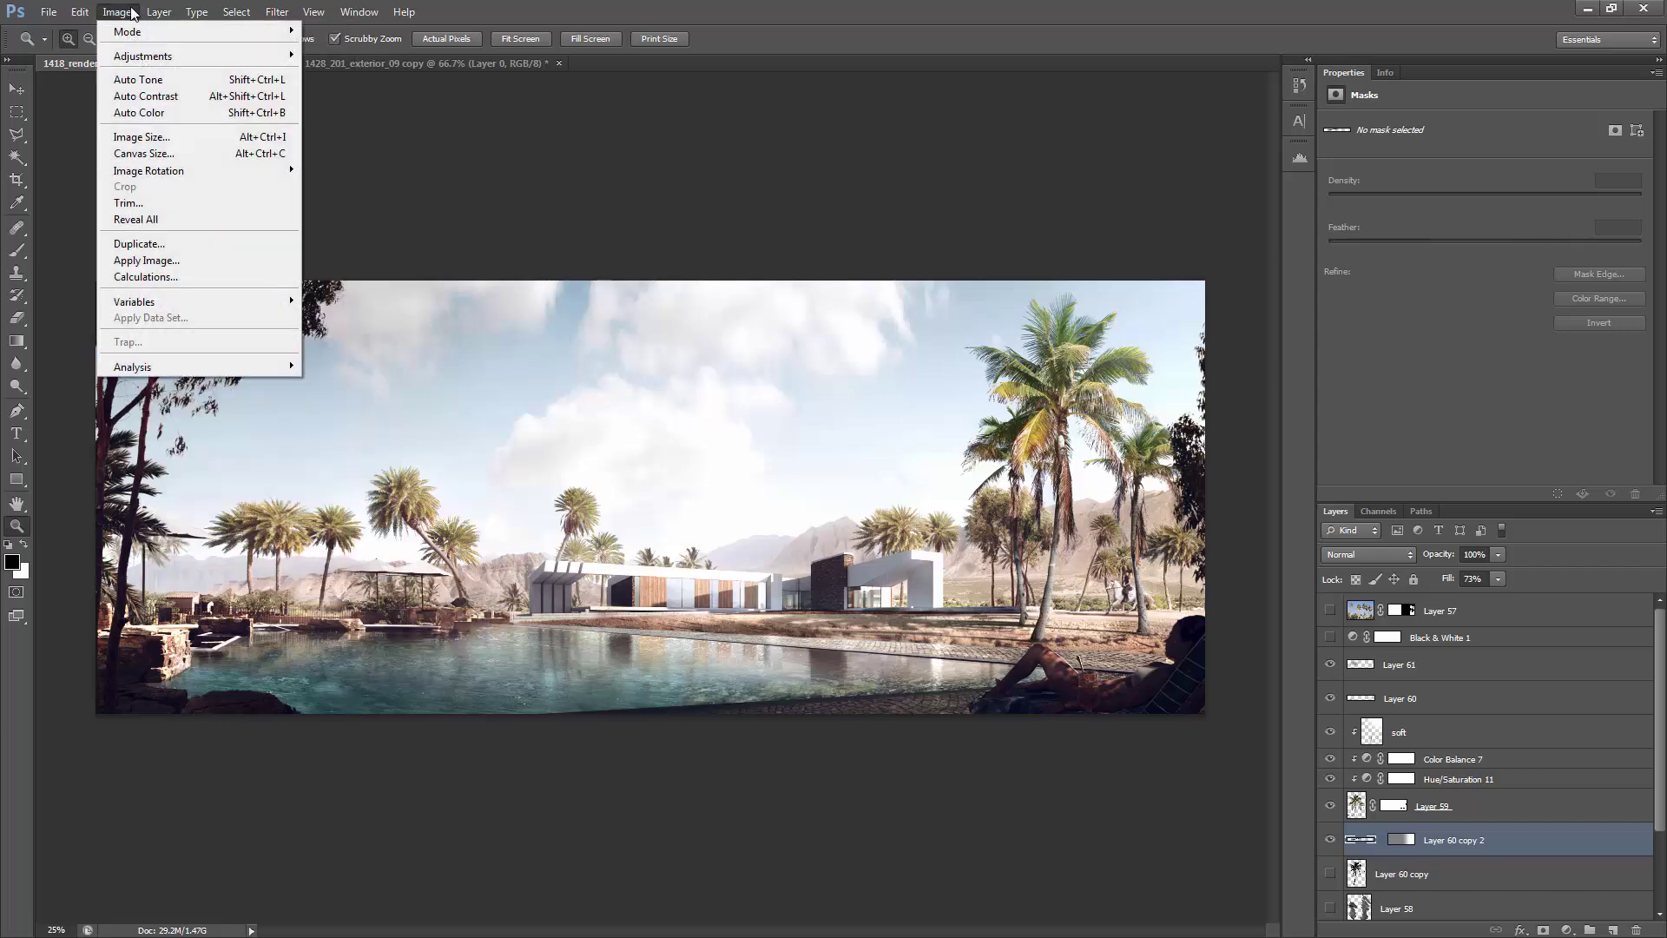
{"action": "mouse_move", "coordinate": [255, 174]}
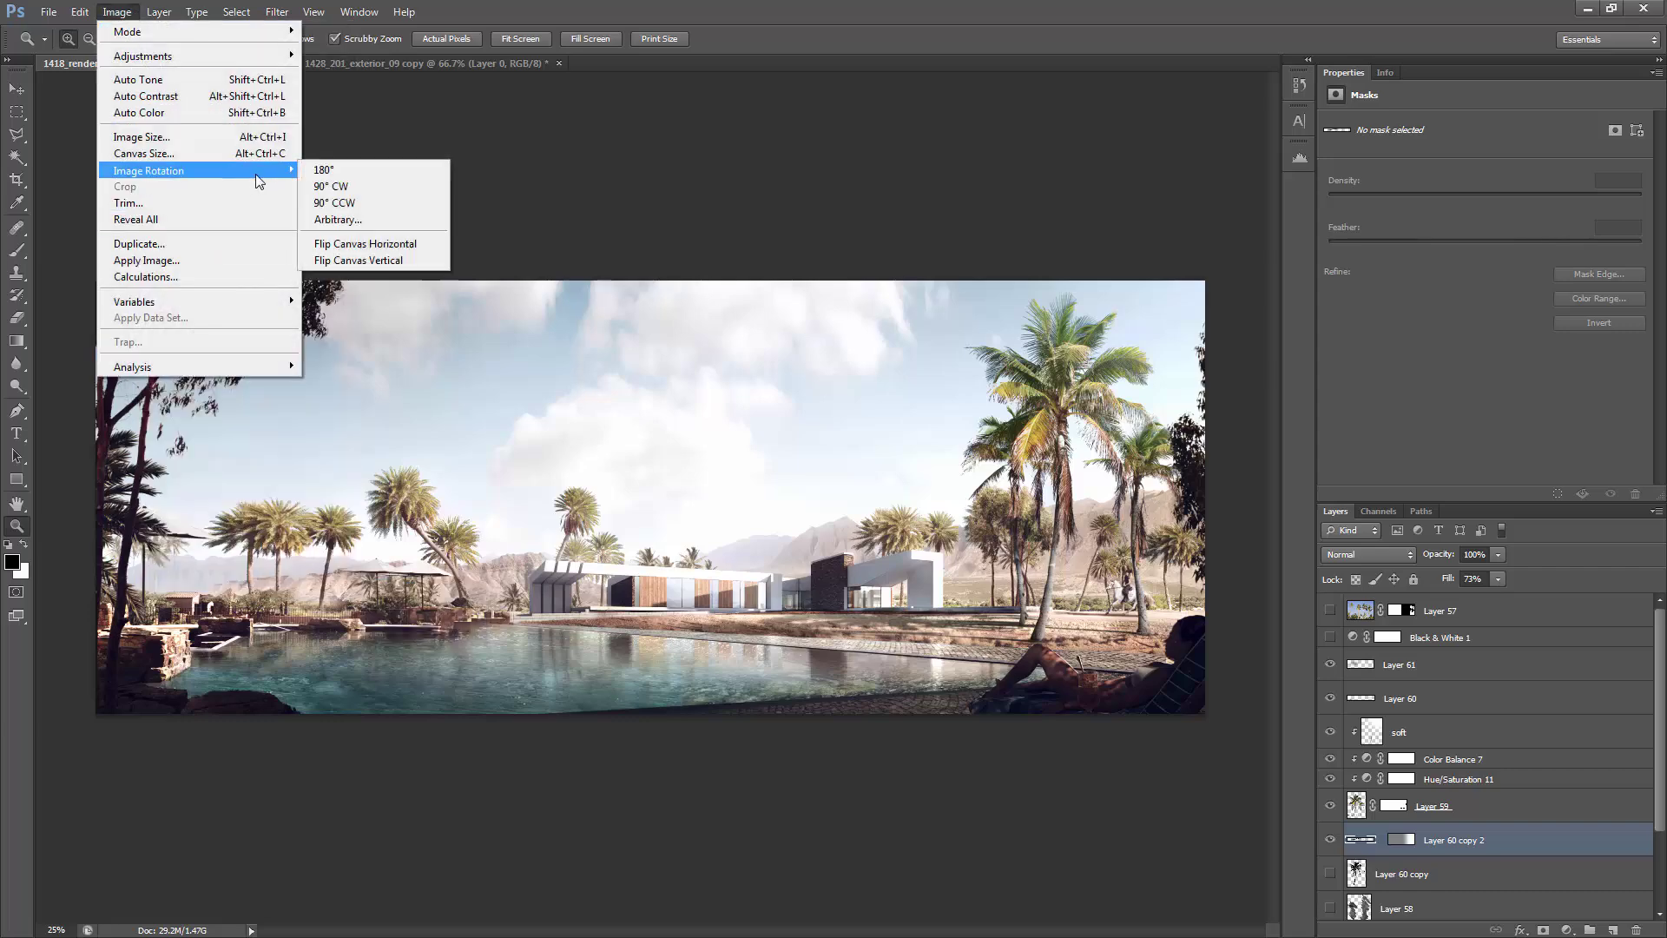
{"action": "left_click", "coordinate": [379, 242]}
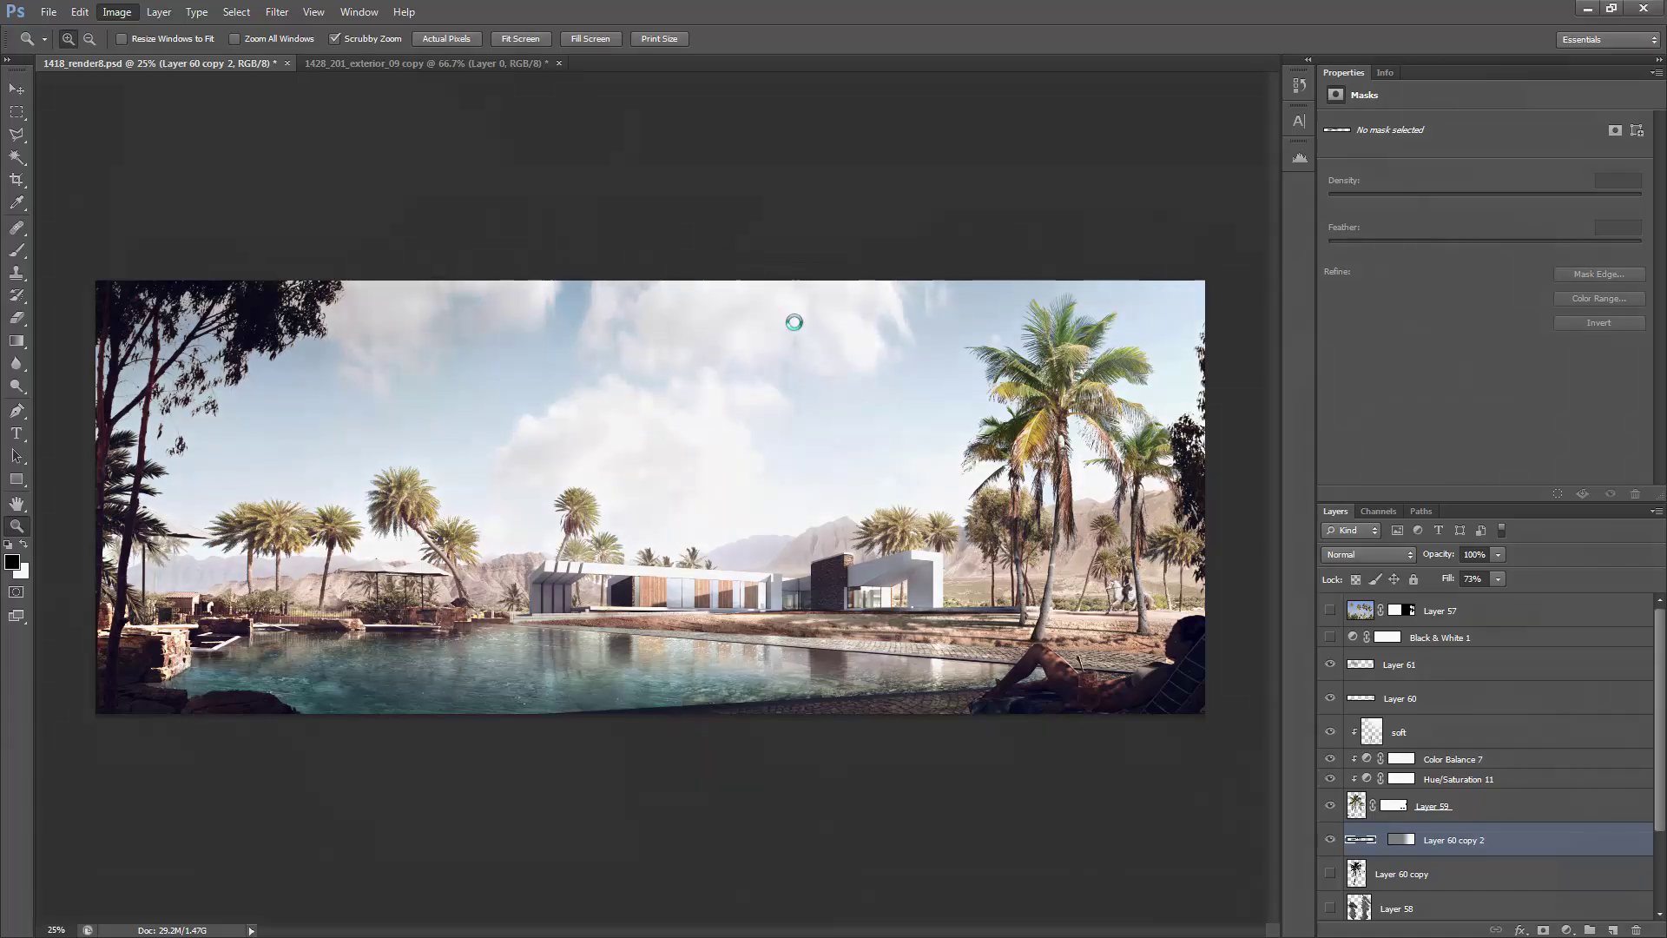
{"action": "key", "text": "ctrl+shift+h"}
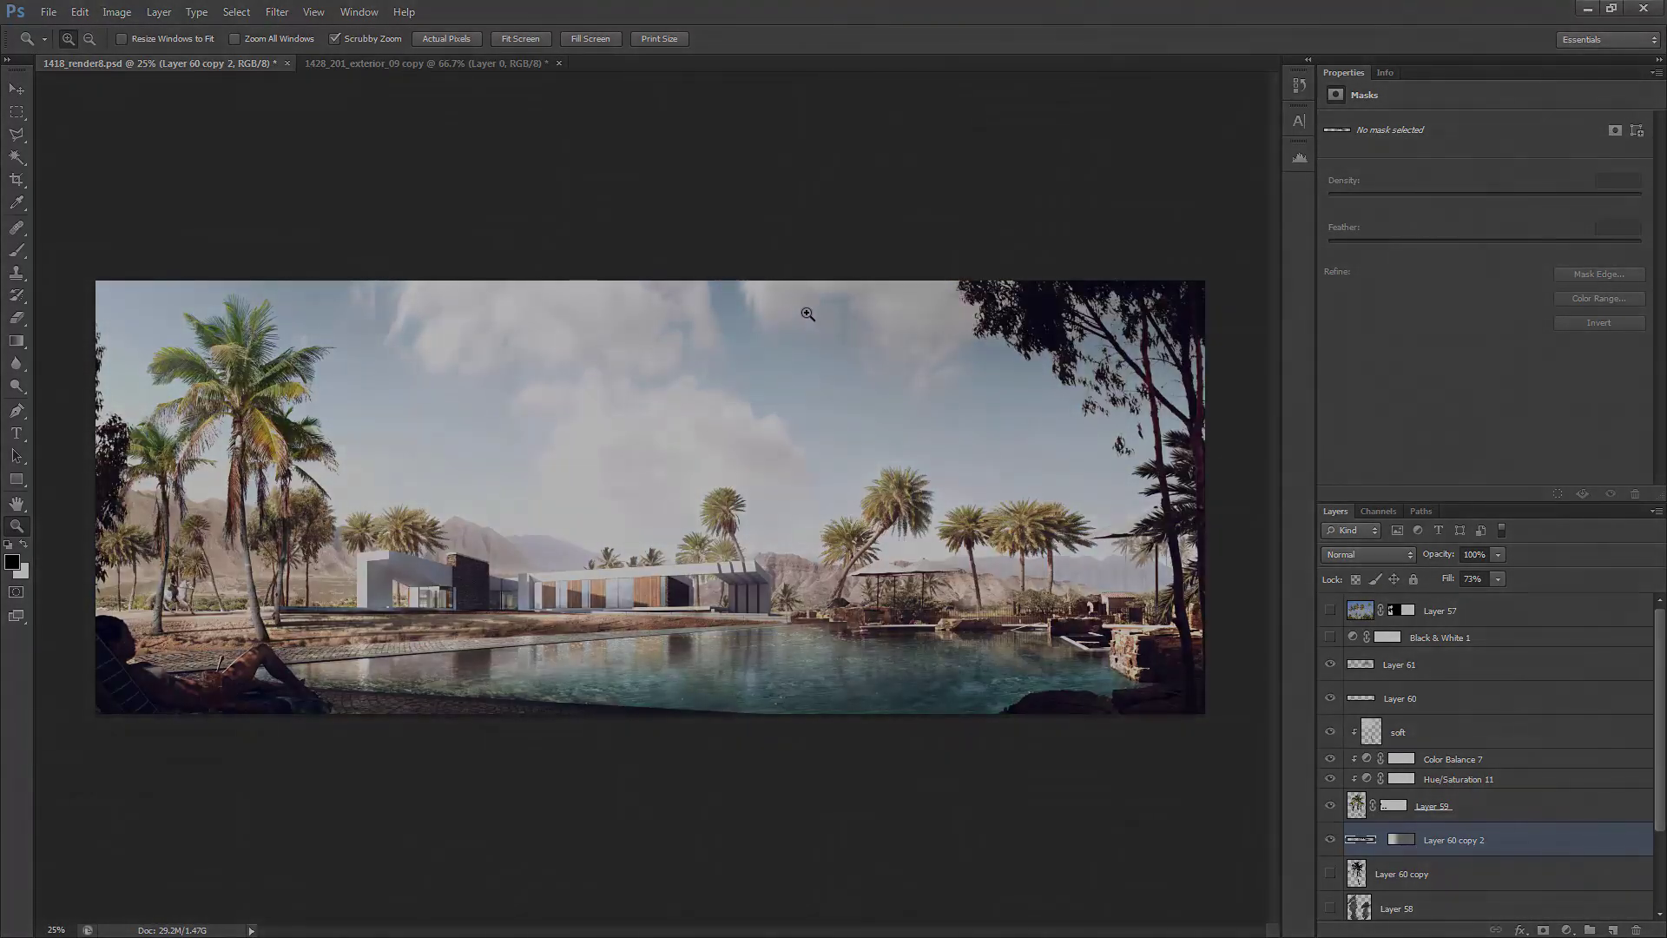